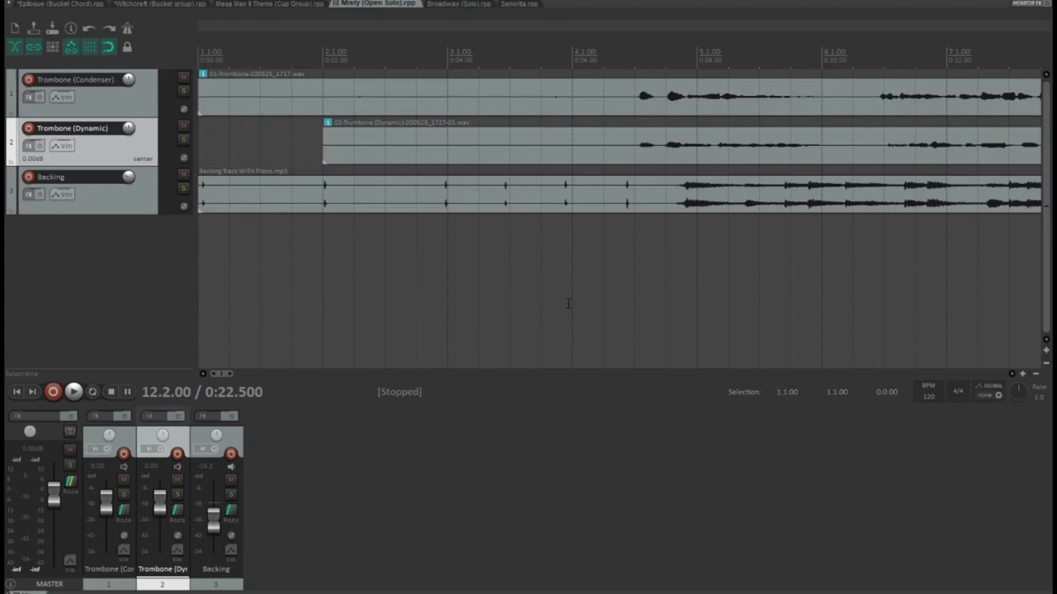
# Mute the Trombone (Dynamic) track and listen to Trombone (Condenser) with the backing from 4.2.00, stopping after the opening phrases.
pyautogui.moveTo(223, 374); pyautogui.dragTo(234, 375)
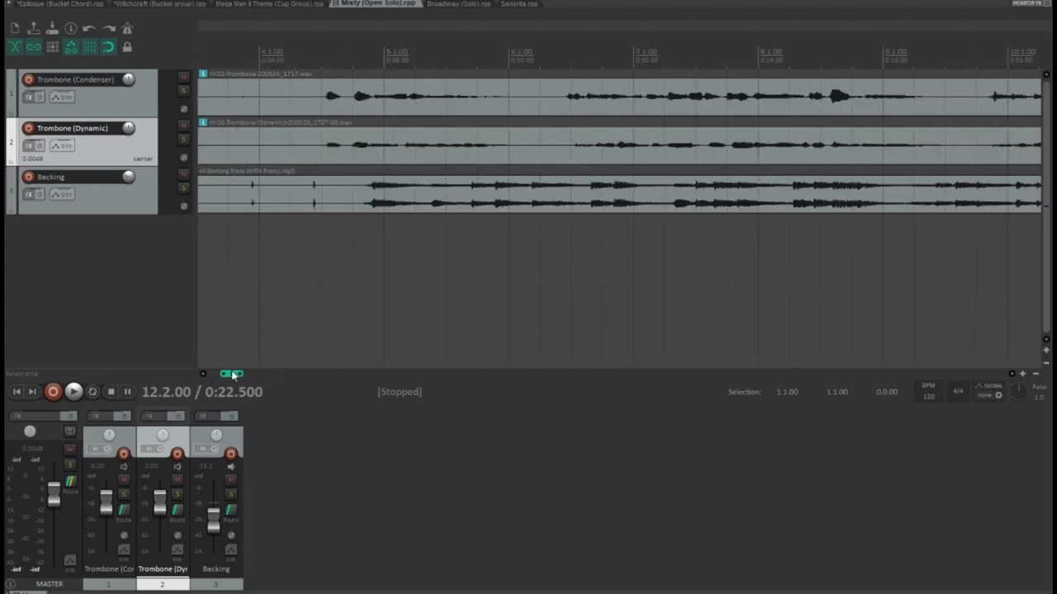
pyautogui.click(143, 114)
pyautogui.click(141, 141)
pyautogui.moveTo(234, 378); pyautogui.dragTo(228, 377)
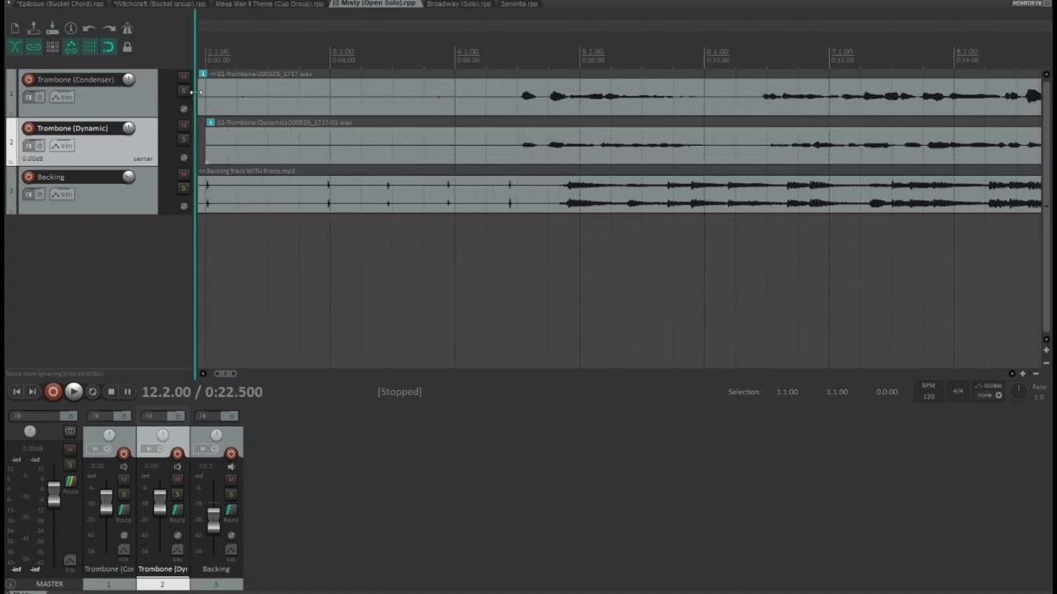
pyautogui.click(183, 124)
pyautogui.click(603, 54)
pyautogui.press('space')
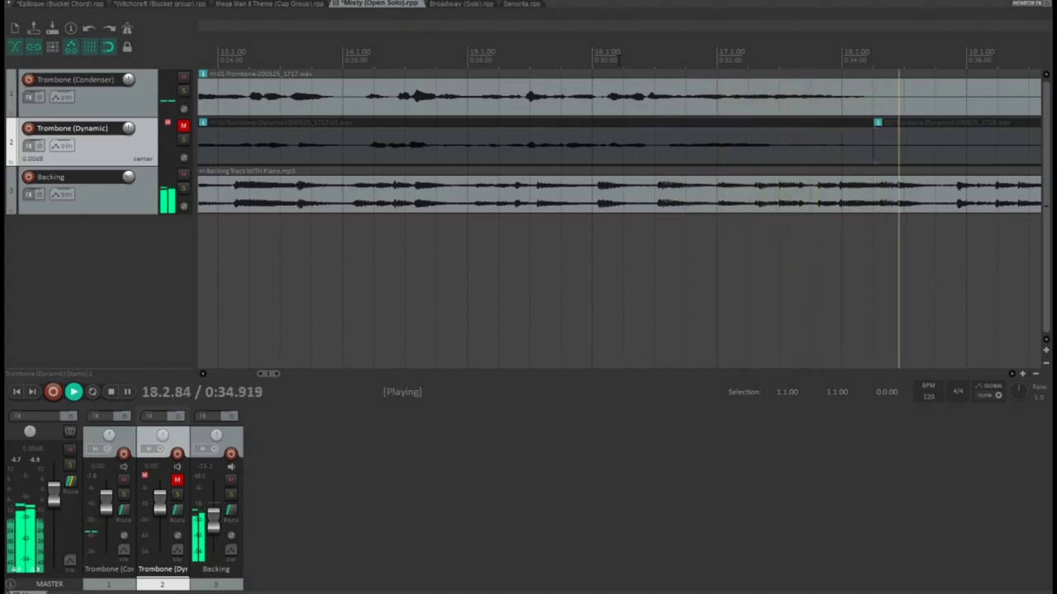
pyautogui.press('space')
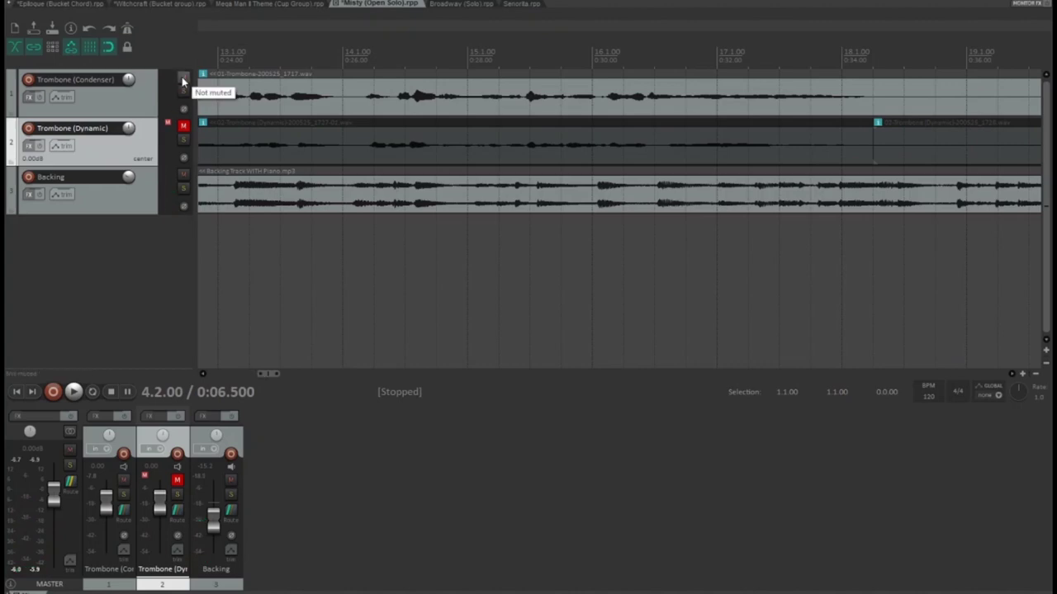
# Mute Trombone (Condenser), unmute Trombone (Dynamic), and listen to the same dry passage from 4.2.00.
pyautogui.click(184, 80)
pyautogui.click(183, 126)
pyautogui.moveTo(271, 376); pyautogui.dragTo(226, 368)
pyautogui.press('space')
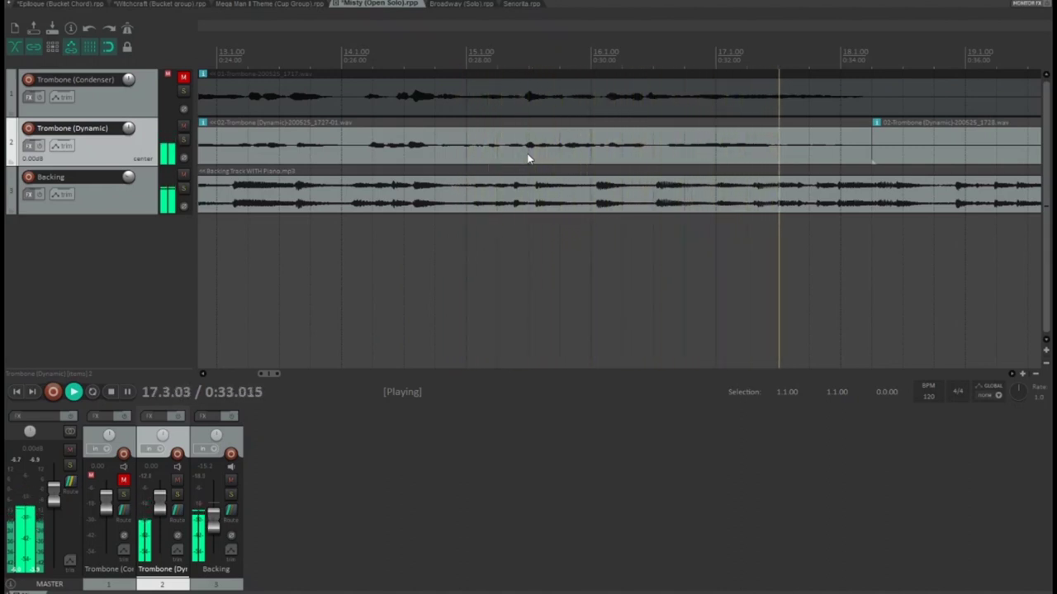
pyautogui.press('space')
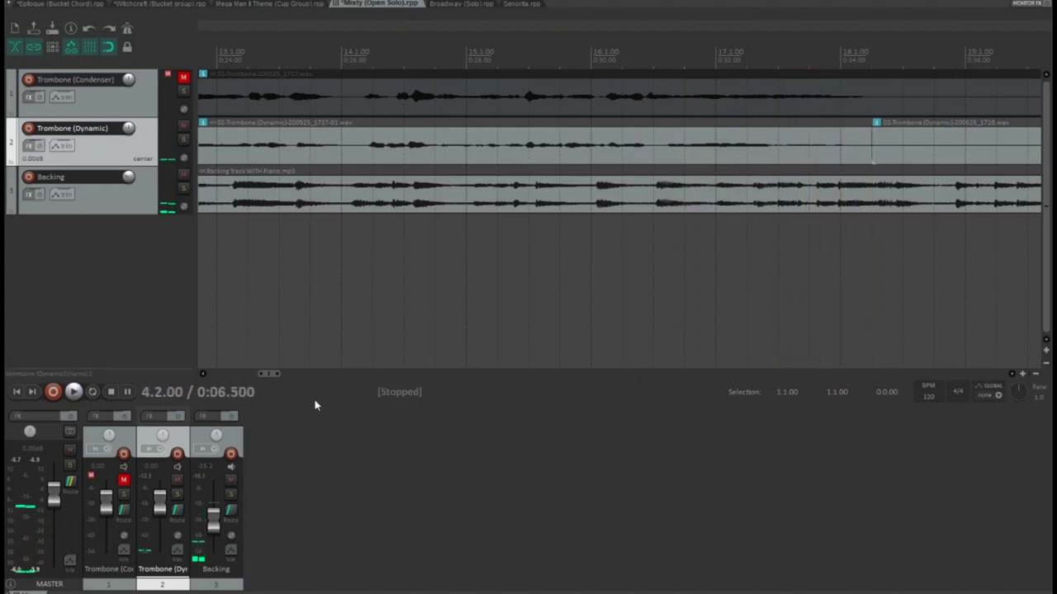
# Unmute the Trombone (Condenser) track and add the ReaVerb effect to it.
pyautogui.moveTo(271, 375); pyautogui.dragTo(217, 394)
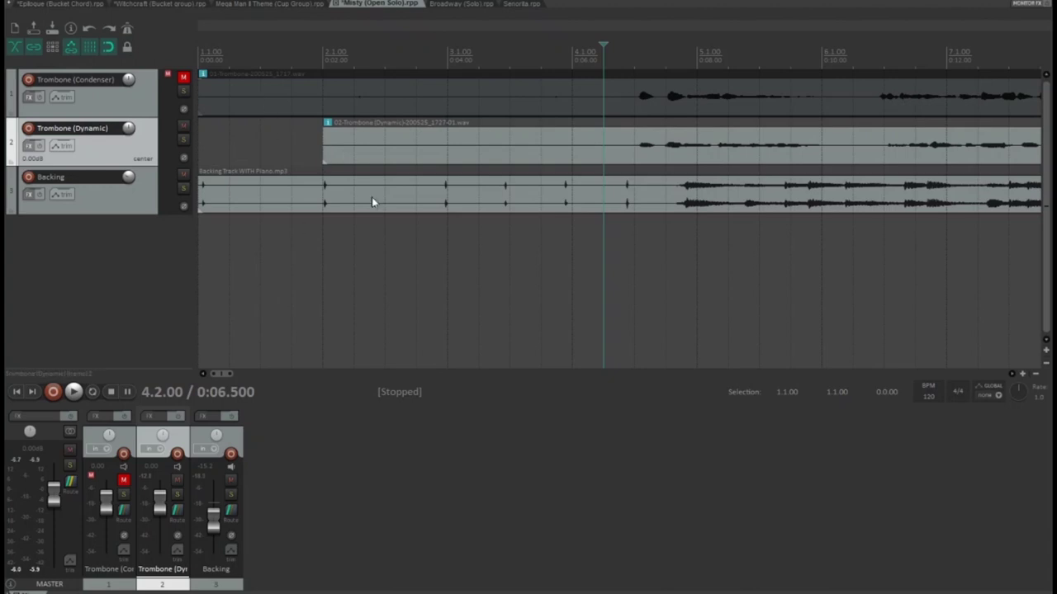
pyautogui.click(182, 78)
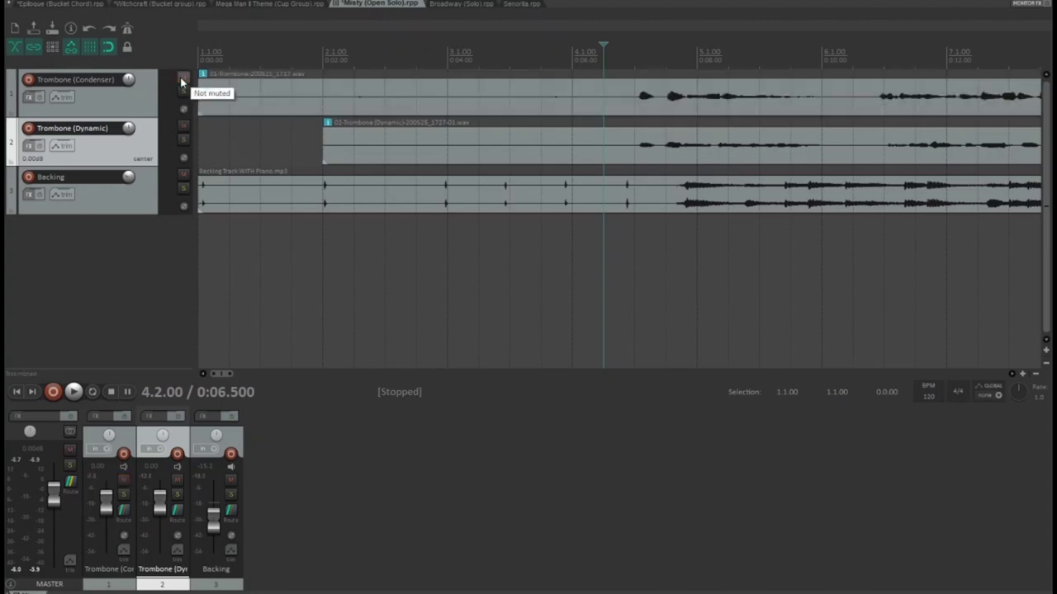
pyautogui.click(29, 96)
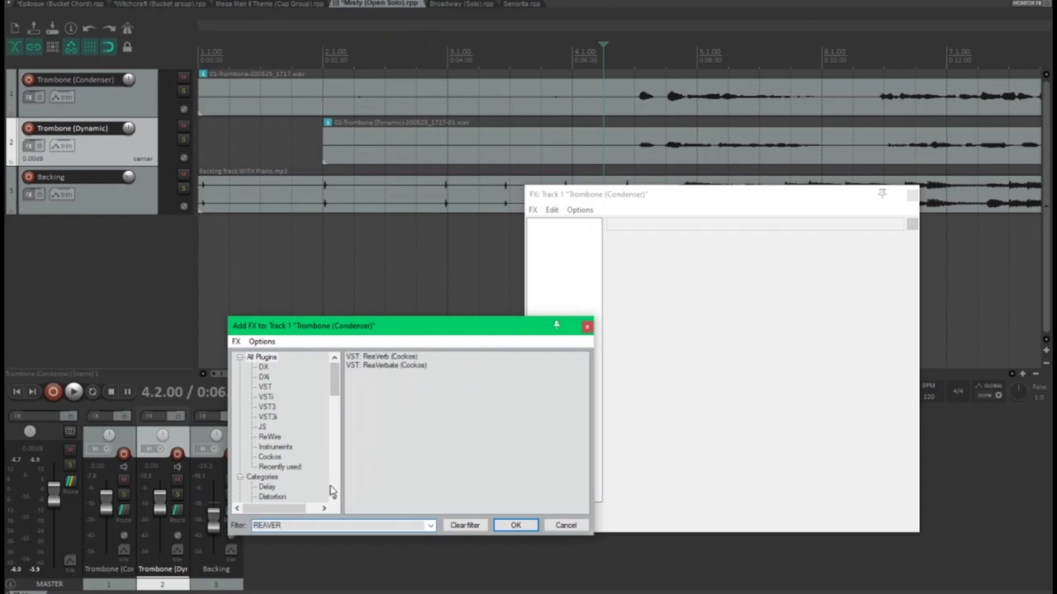
pyautogui.doubleClick(392, 357)
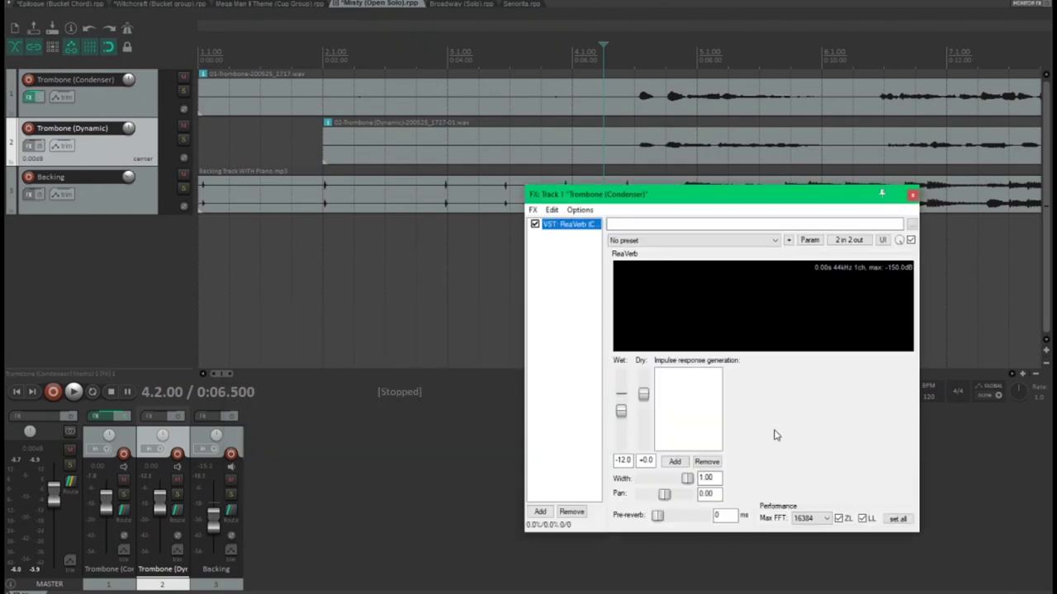
pyautogui.moveTo(611, 198); pyautogui.dragTo(539, 161)
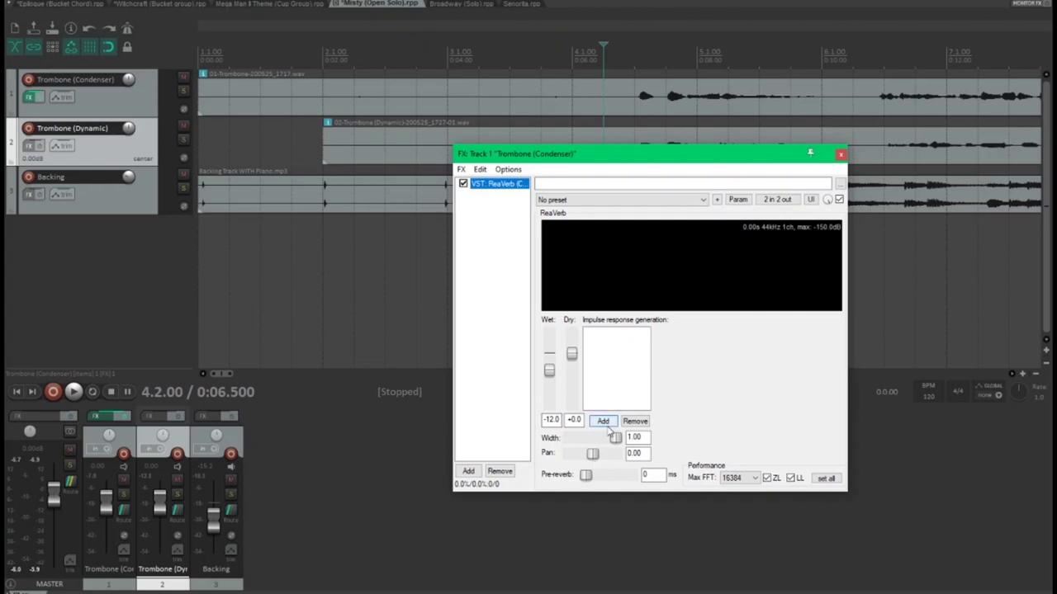
# Add a Reverb Generator to the impulse response of the condenser track's ReaVerb.
pyautogui.click(603, 422)
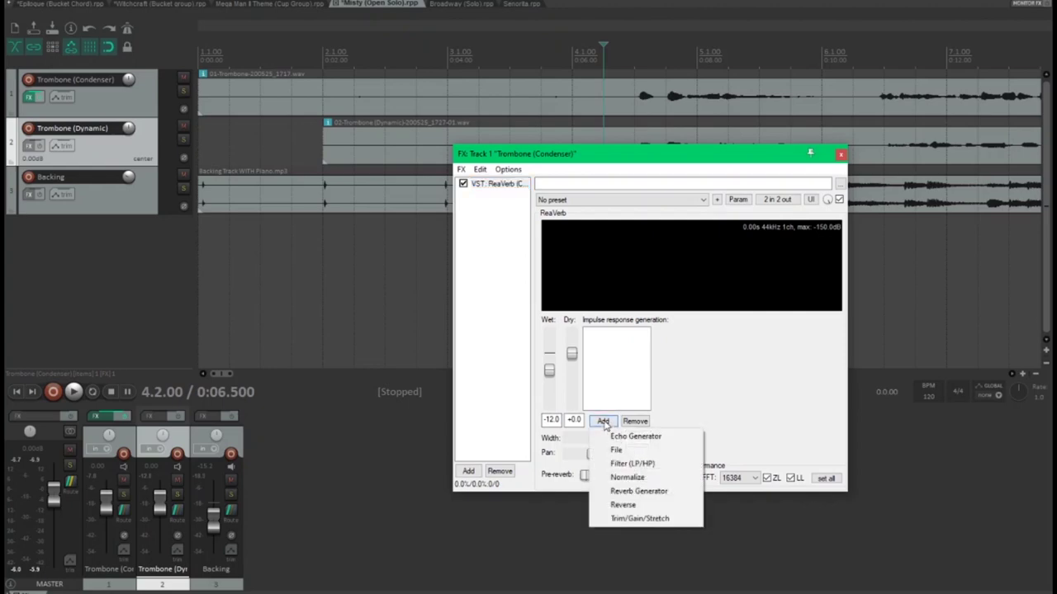
pyautogui.click(638, 491)
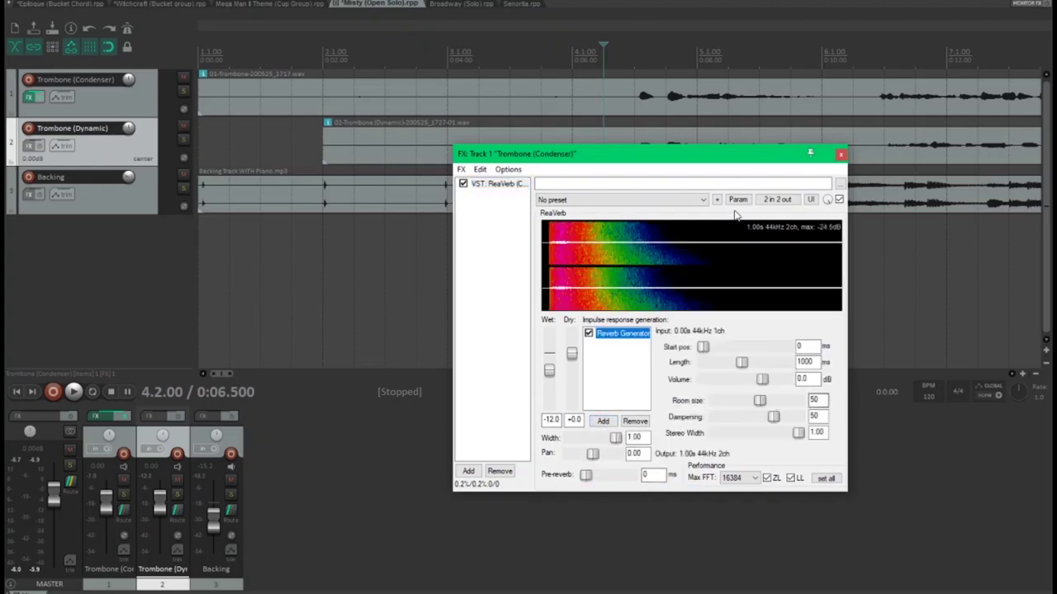
pyautogui.moveTo(638, 163); pyautogui.dragTo(696, 275)
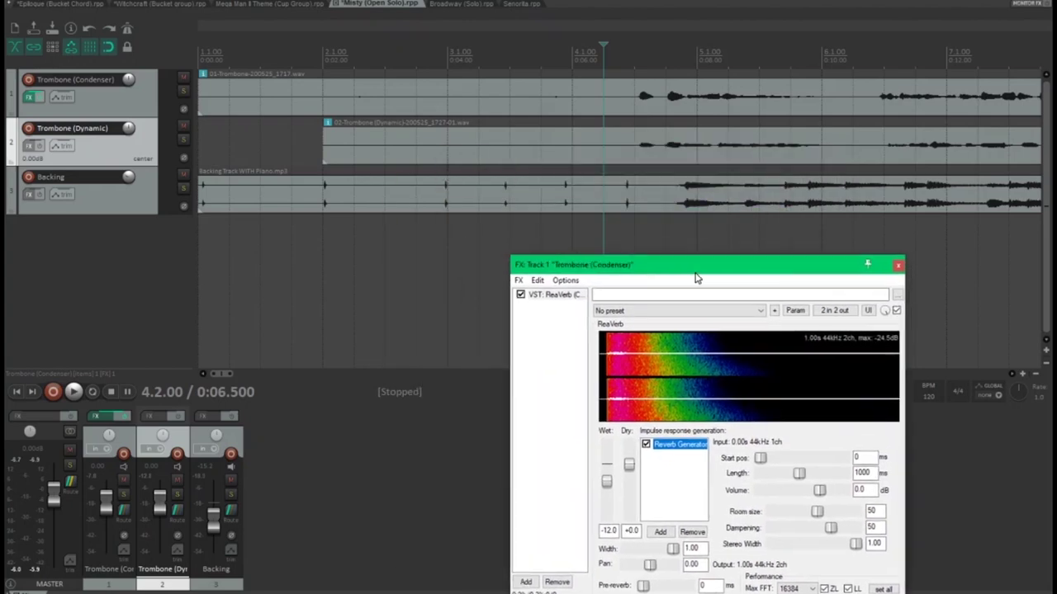
# Mute Trombone (Dynamic) and listen to the condenser track with reverb over the same passage.
pyautogui.click(182, 128)
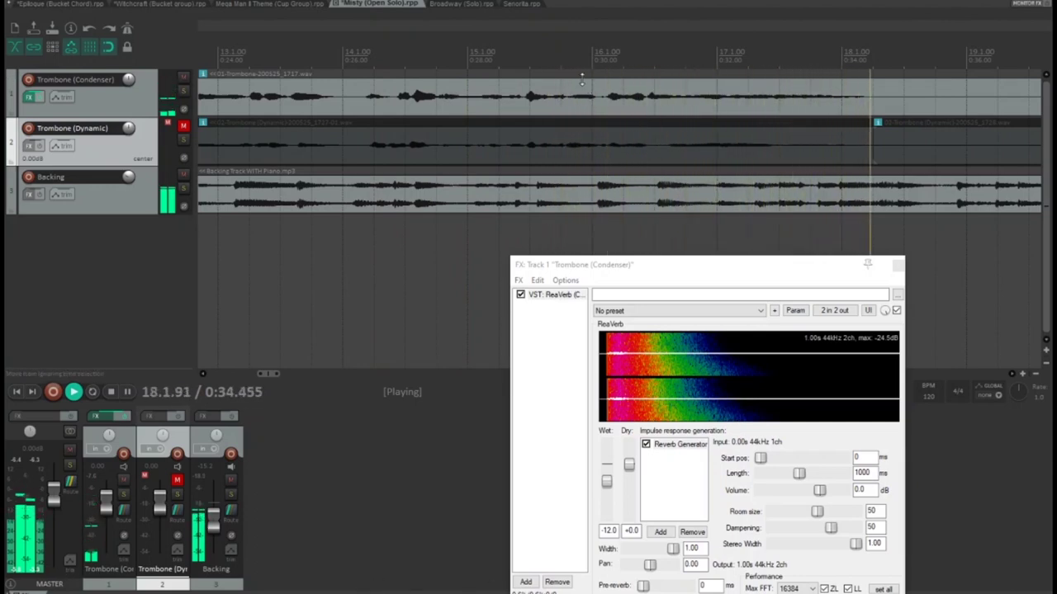
pyautogui.press('space')
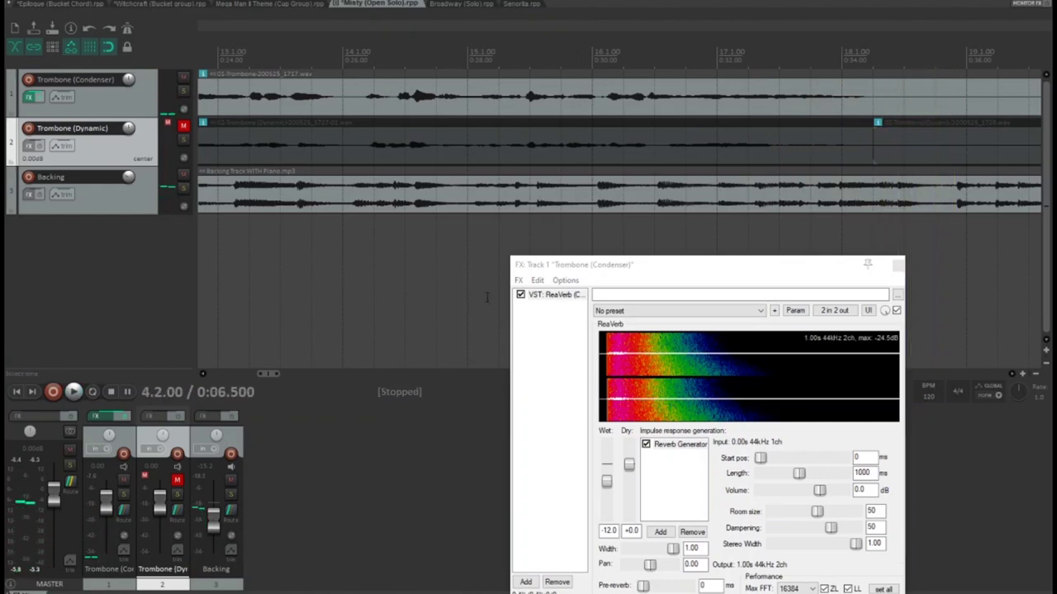
# Copy ReaVerb with its Reverb Generator from Trombone (Condenser) to the Trombone (Dynamic) effects chain.
pyautogui.click(553, 299)
pyautogui.click(553, 295)
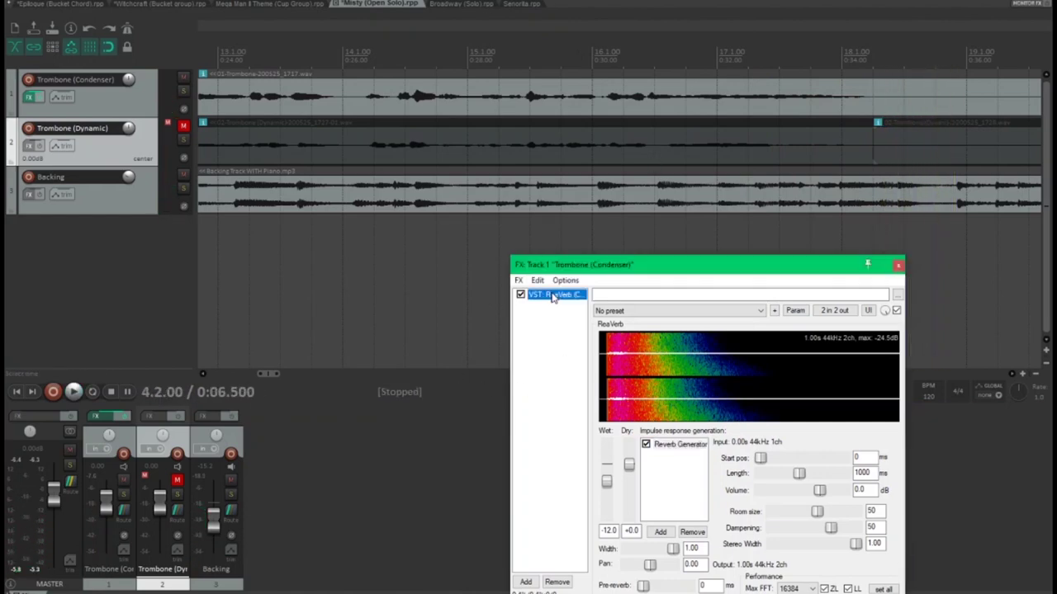
pyautogui.click(29, 146)
pyautogui.moveTo(613, 353); pyautogui.dragTo(613, 353)
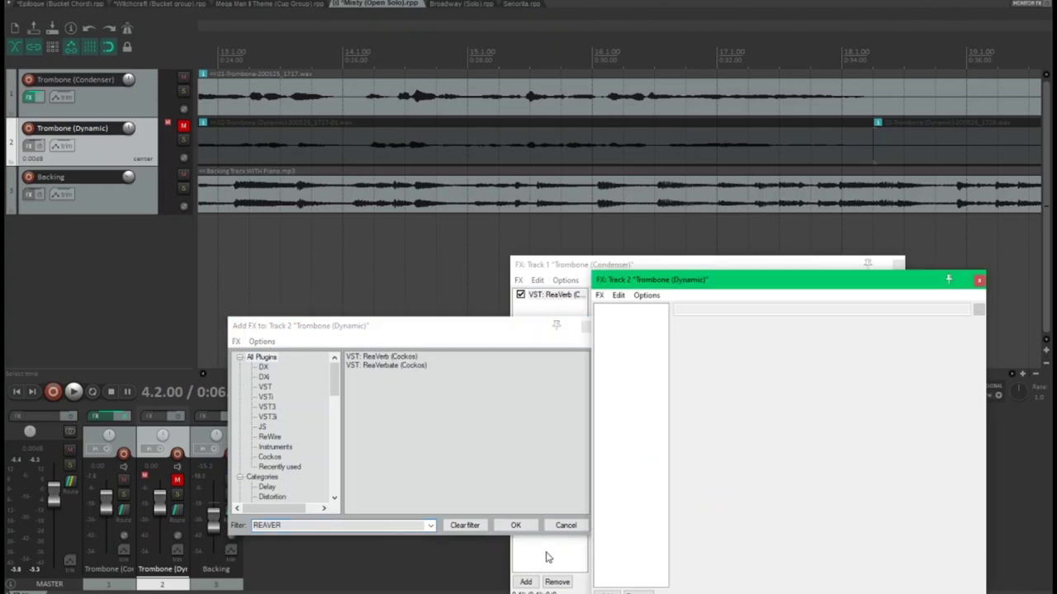
pyautogui.click(580, 326)
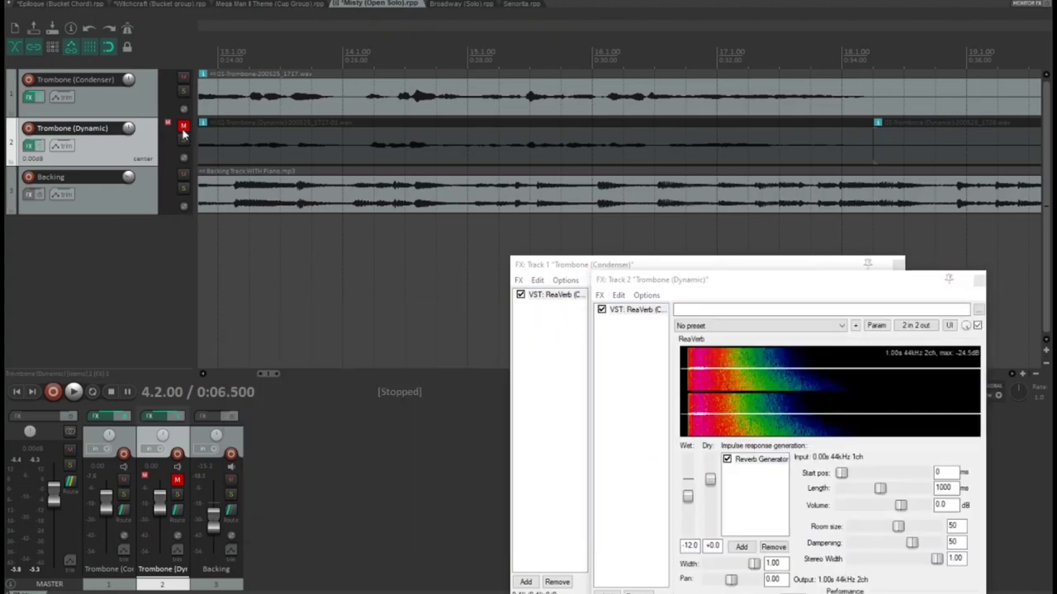
# Mute Trombone (Condenser), unmute Trombone (Dynamic), and listen to the dynamic track with reverb from 4.2.00.
pyautogui.click(183, 77)
pyautogui.click(183, 126)
pyautogui.moveTo(264, 373); pyautogui.dragTo(221, 373)
pyautogui.press('space')
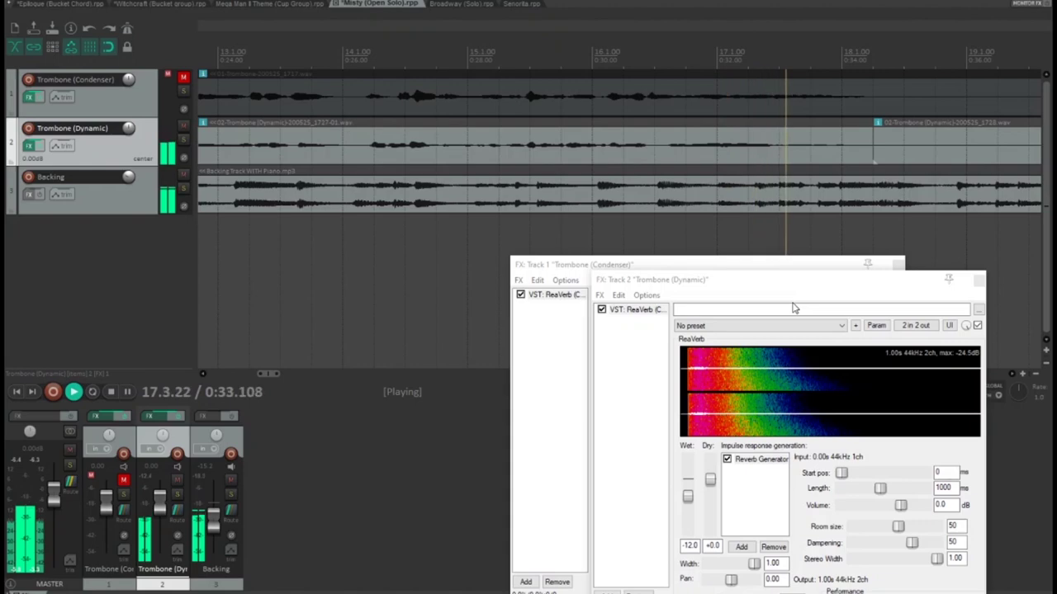
pyautogui.press('space')
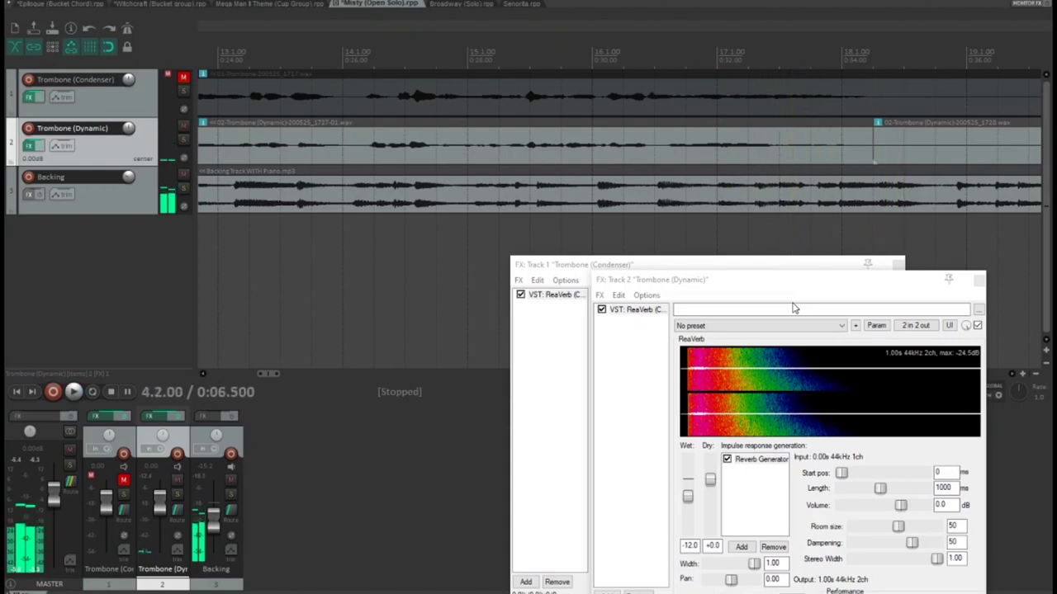
# Add ReaComp after ReaVerb on the Trombone (Dynamic) track and load its "stock - Modern Vocal" preset.
pyautogui.moveTo(272, 373); pyautogui.dragTo(237, 381)
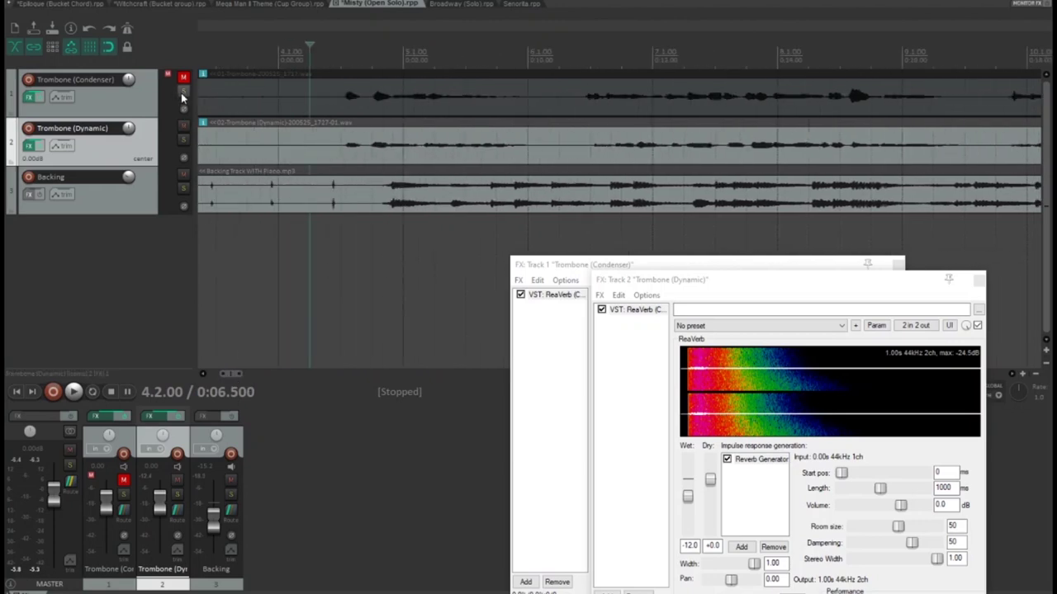
pyautogui.moveTo(656, 279); pyautogui.dragTo(601, 181)
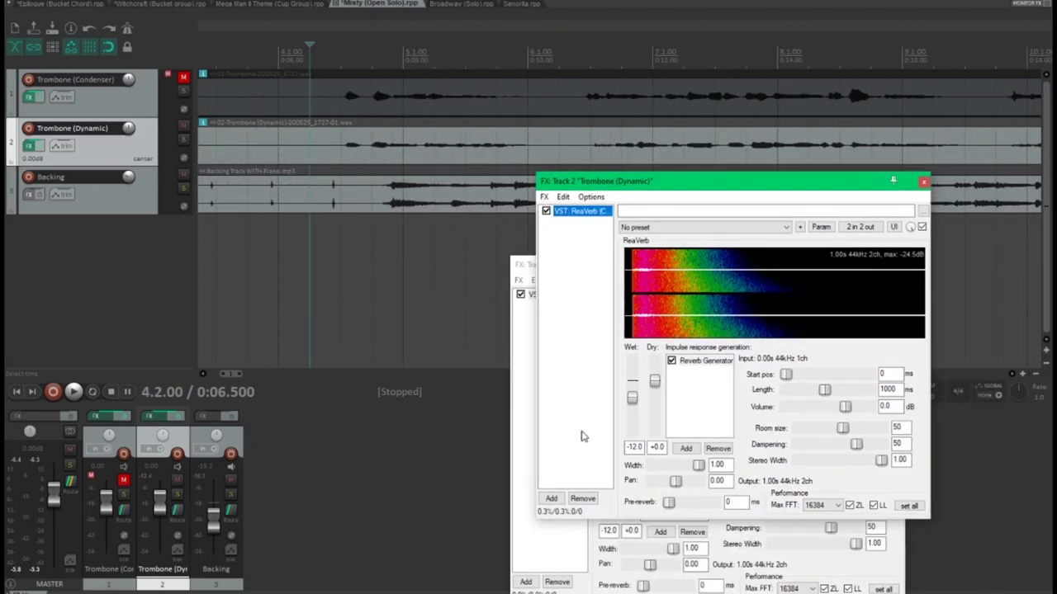
pyautogui.click(551, 499)
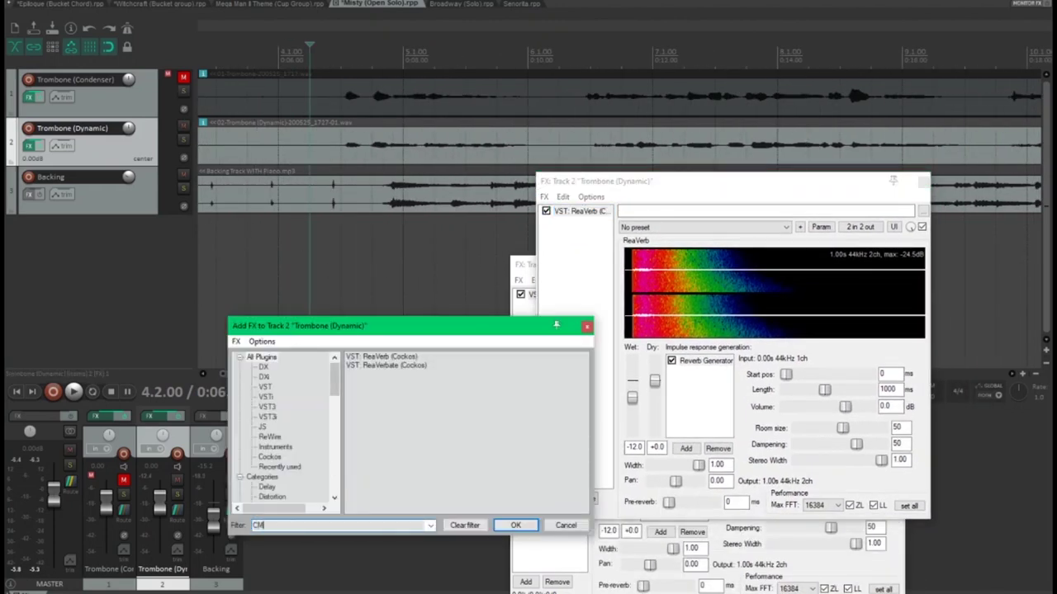
pyautogui.write('compr')
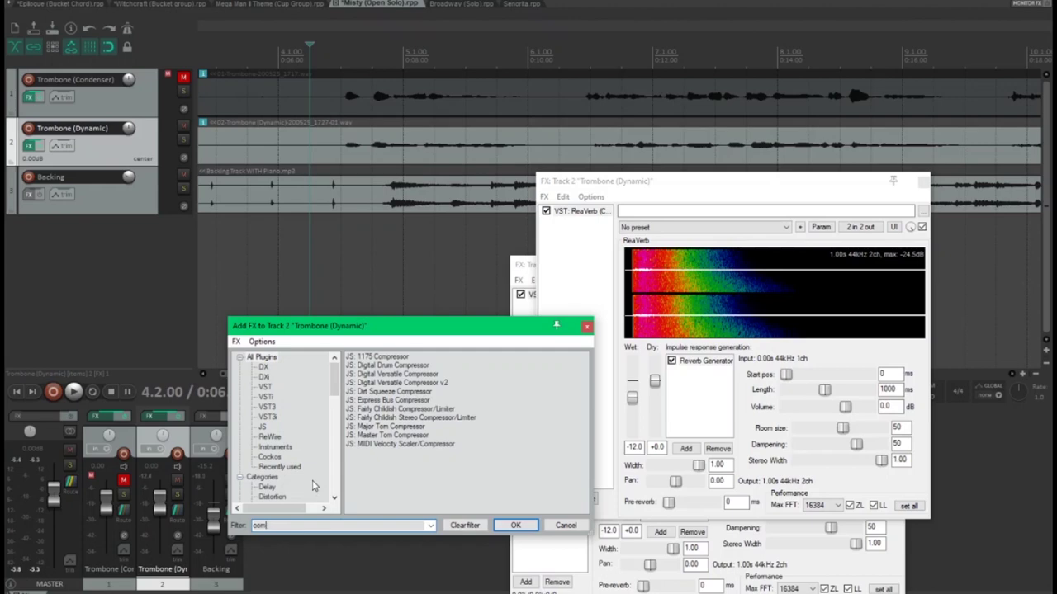
pyautogui.write('ea')
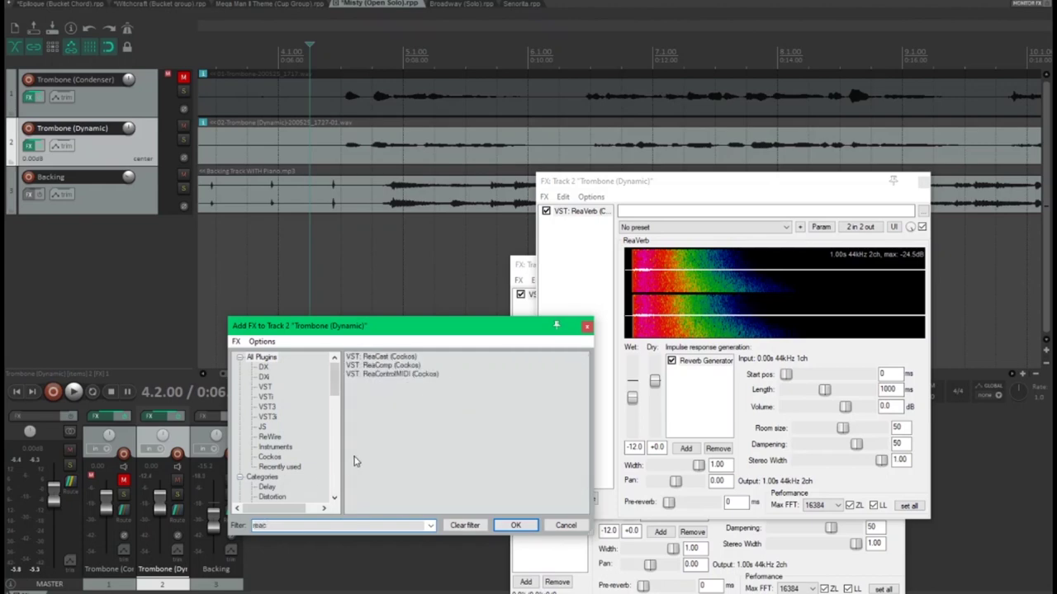
pyautogui.doubleClick(389, 366)
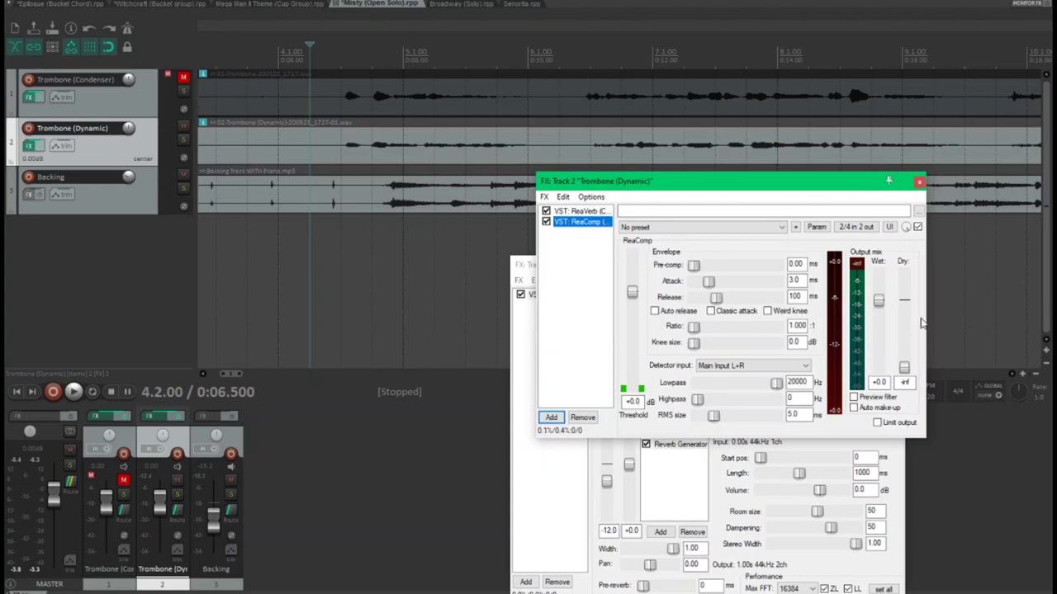
pyautogui.click(631, 227)
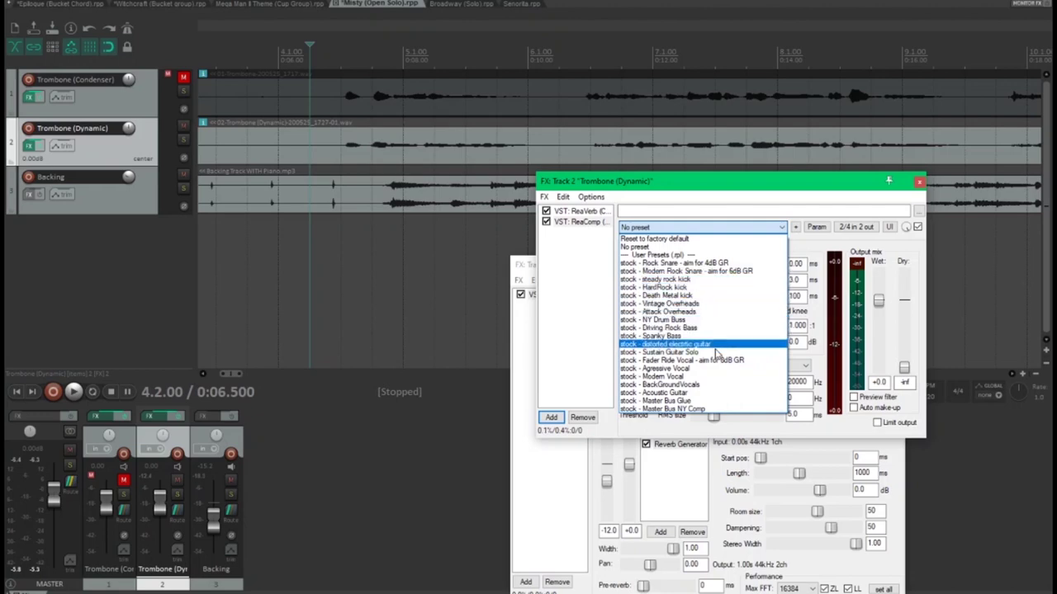
pyautogui.click(677, 377)
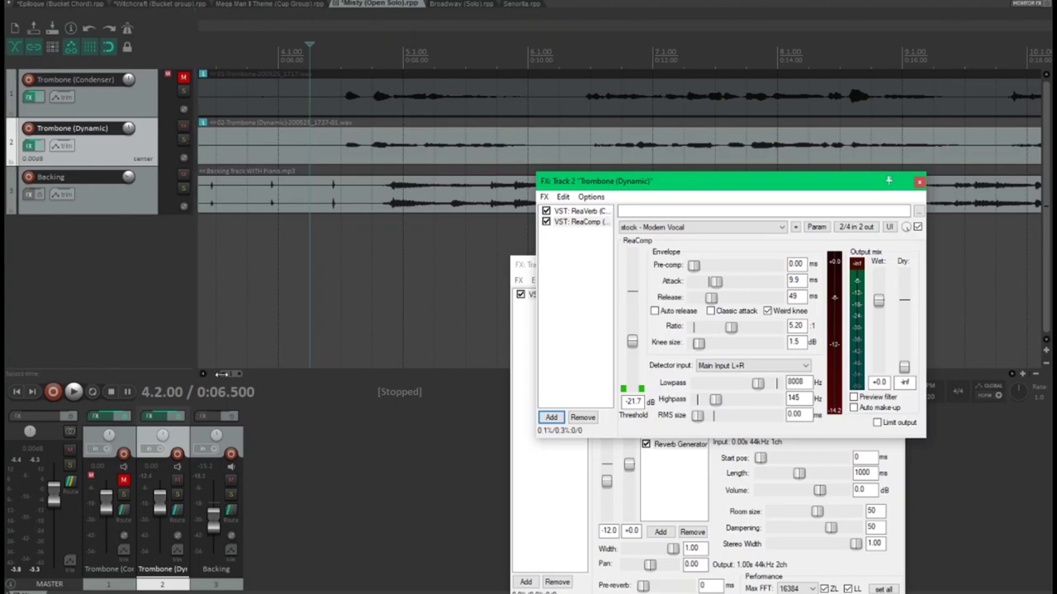
# Listen to the Trombone (Dynamic) track with reverb and compression from 4.2.00.
pyautogui.moveTo(225, 374); pyautogui.dragTo(223, 379)
pyautogui.press('space')
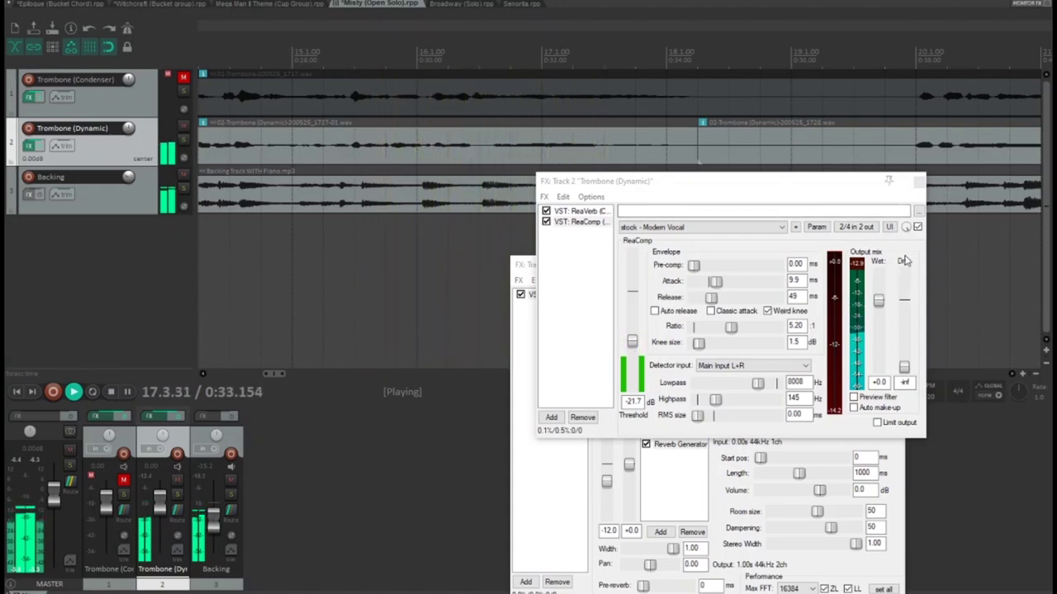
pyautogui.press('space')
# Copy the dynamic track's ReaComp to Trombone (Condenser), muting Trombone (Dynamic) and unmuting Trombone (Condenser).
pyautogui.click(589, 223)
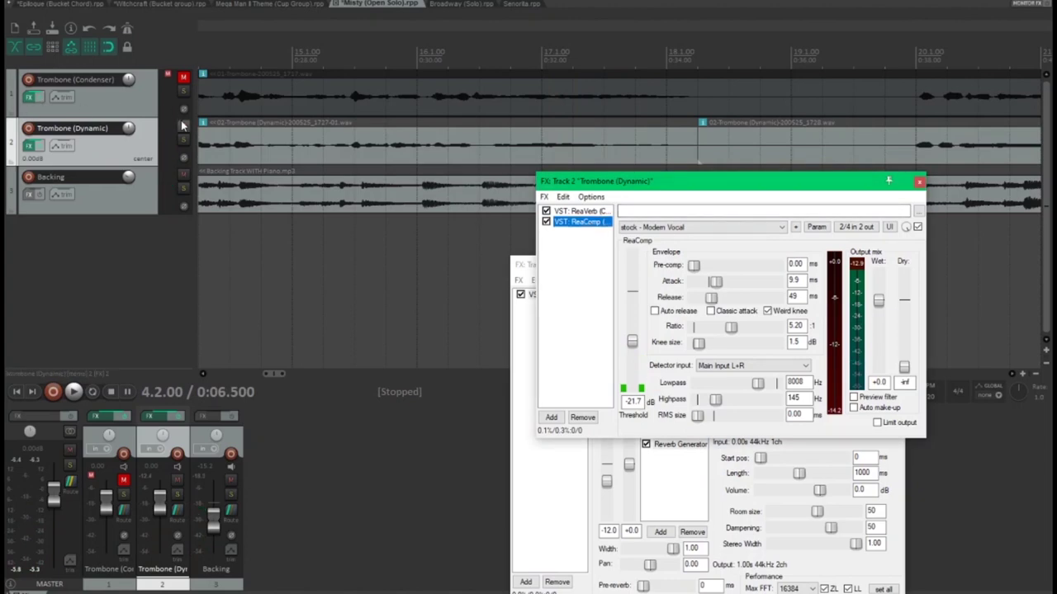
pyautogui.click(183, 124)
pyautogui.click(183, 77)
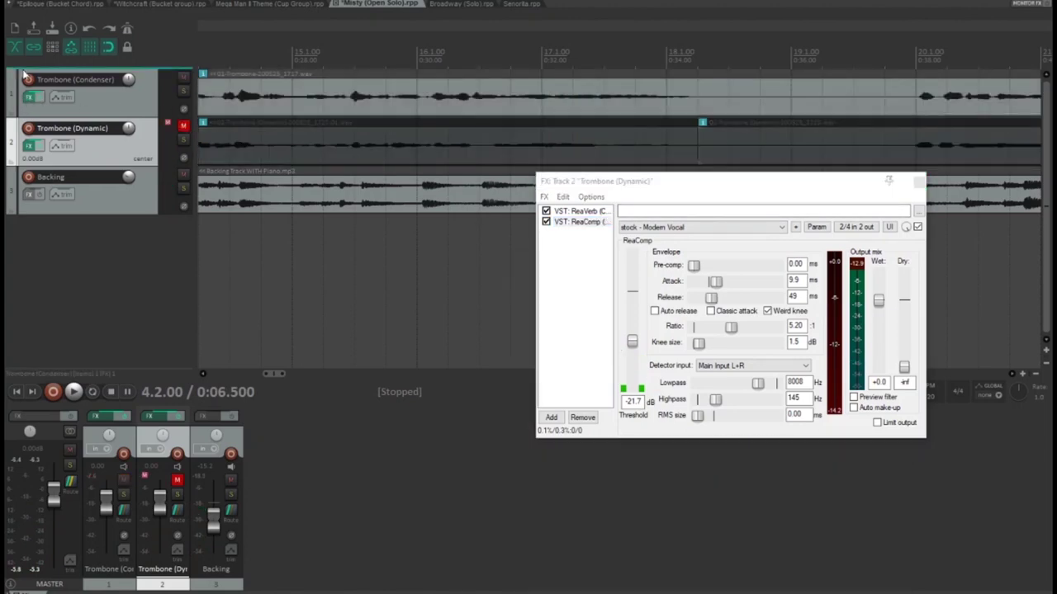
pyautogui.click(29, 96)
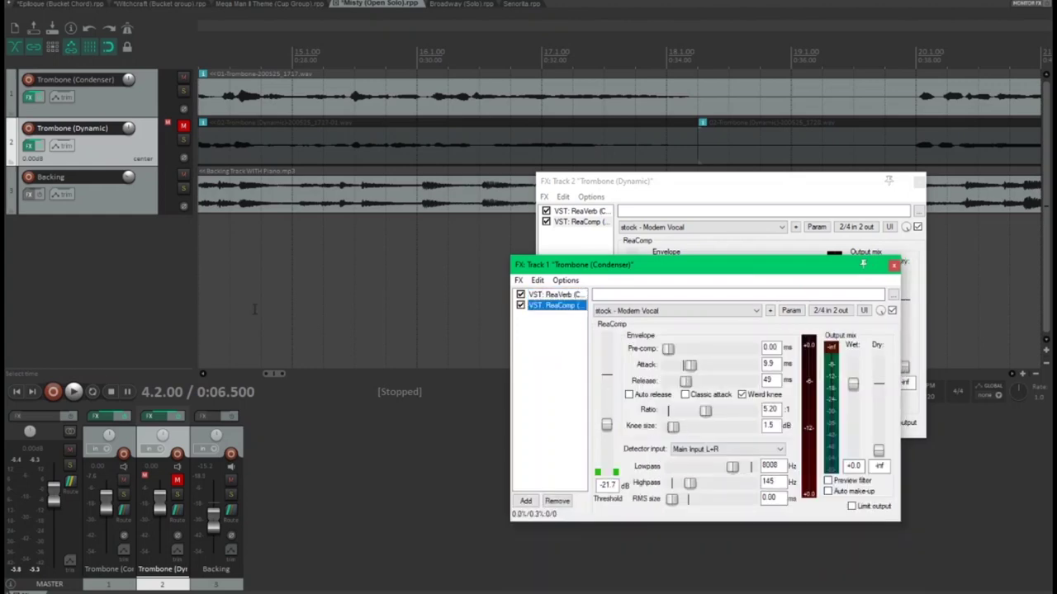
# Listen to the Trombone (Condenser) track with reverb and compression from 4.2.00.
pyautogui.moveTo(278, 376); pyautogui.dragTo(217, 376)
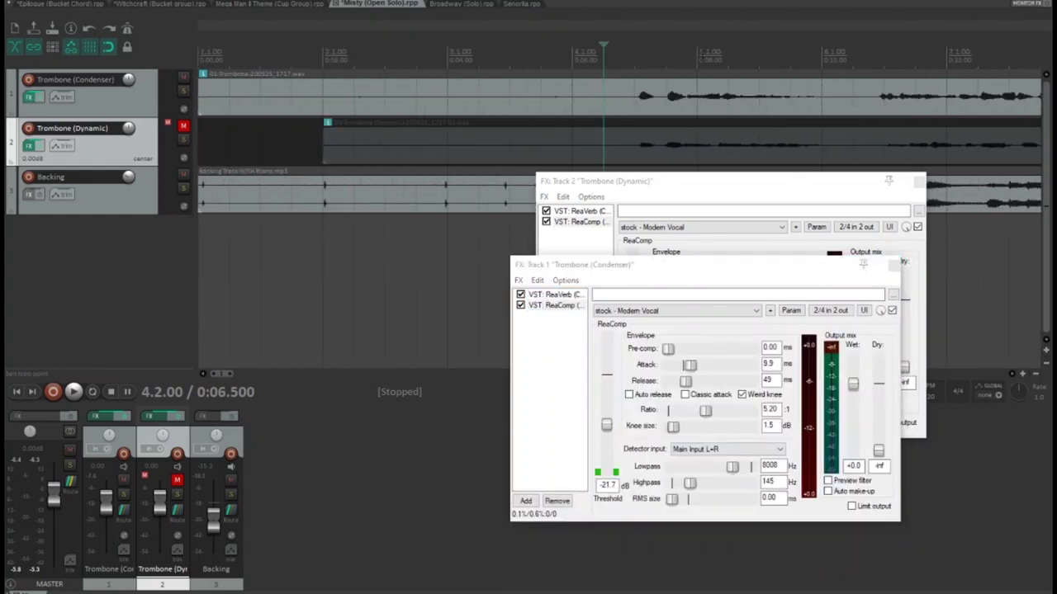
pyautogui.press('space')
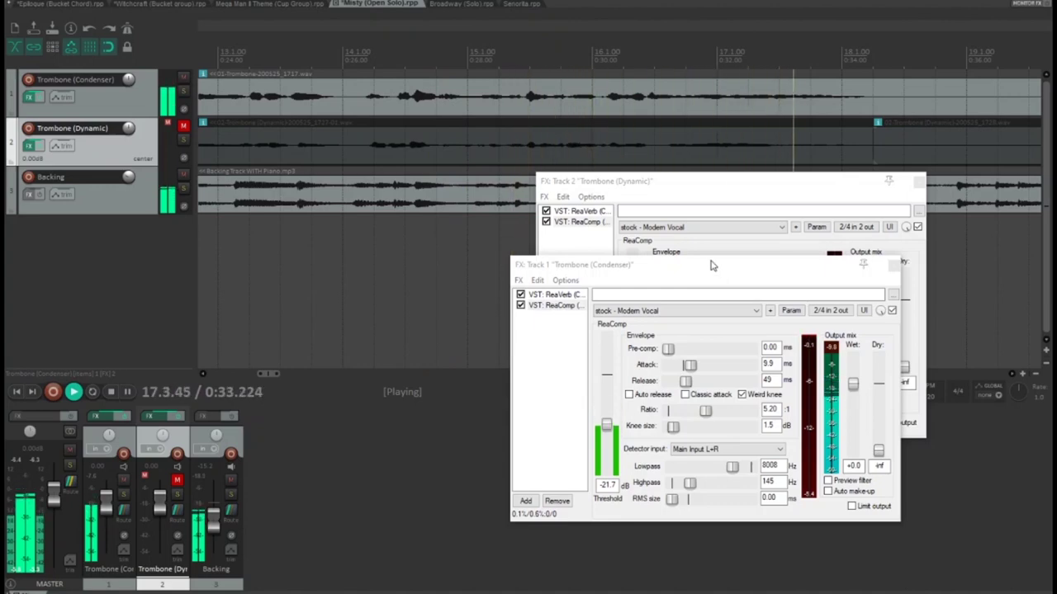
pyautogui.press('space')
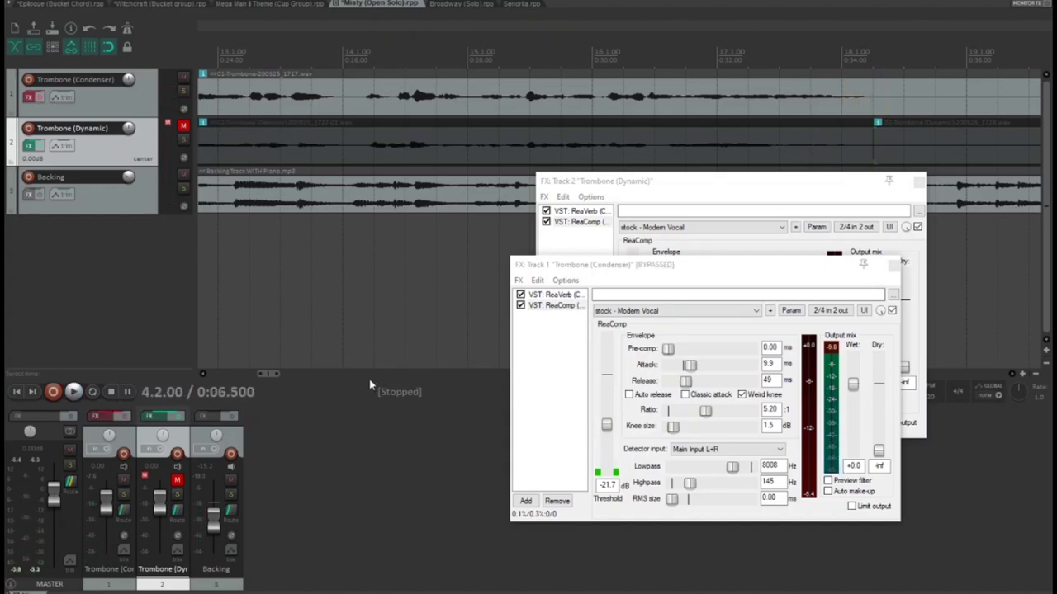
# Compare Trombone (Condenser) with and without its effects by toggling its FX bypass during playback, ending with the effects enabled.
pyautogui.moveTo(263, 373); pyautogui.dragTo(224, 373)
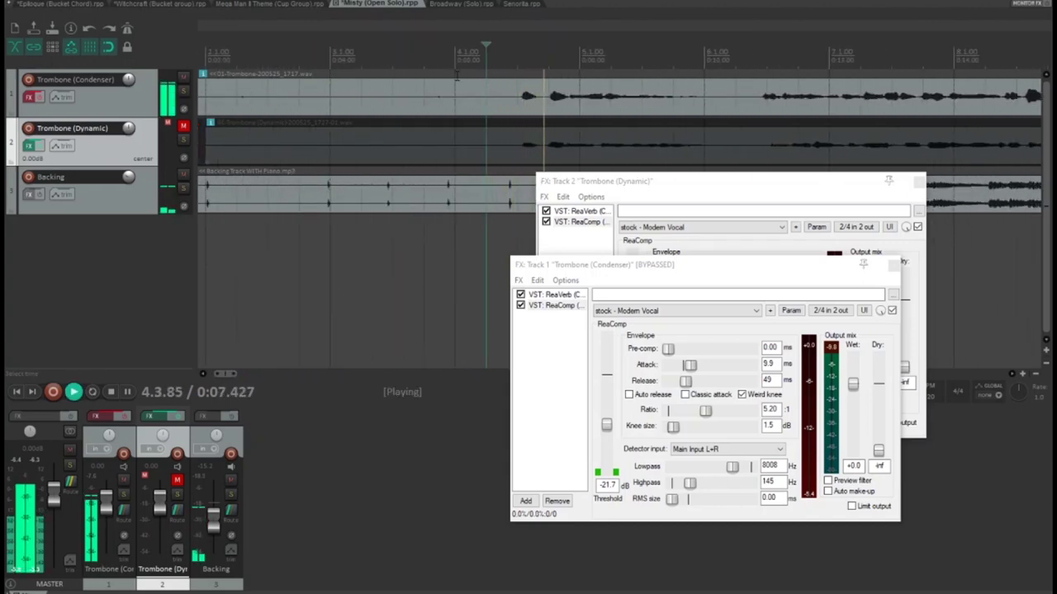
pyautogui.click(41, 99)
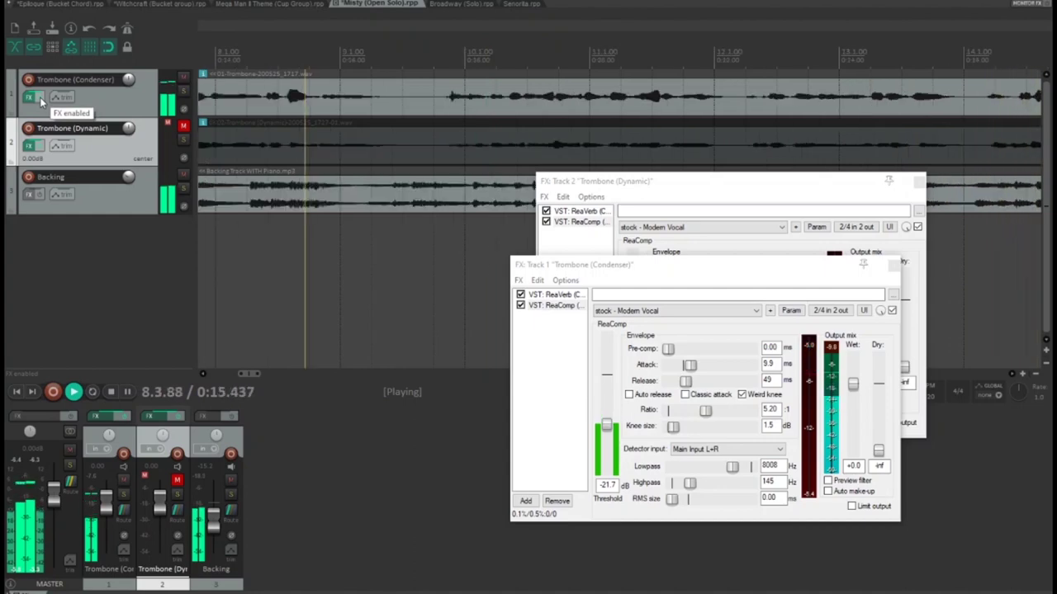
pyautogui.click(39, 99)
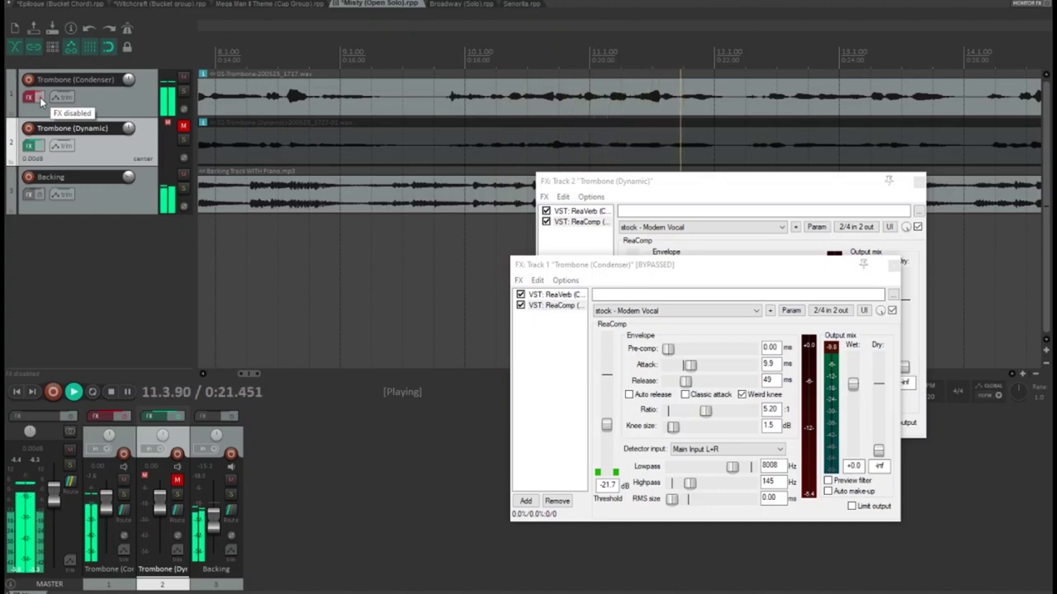
pyautogui.click(39, 99)
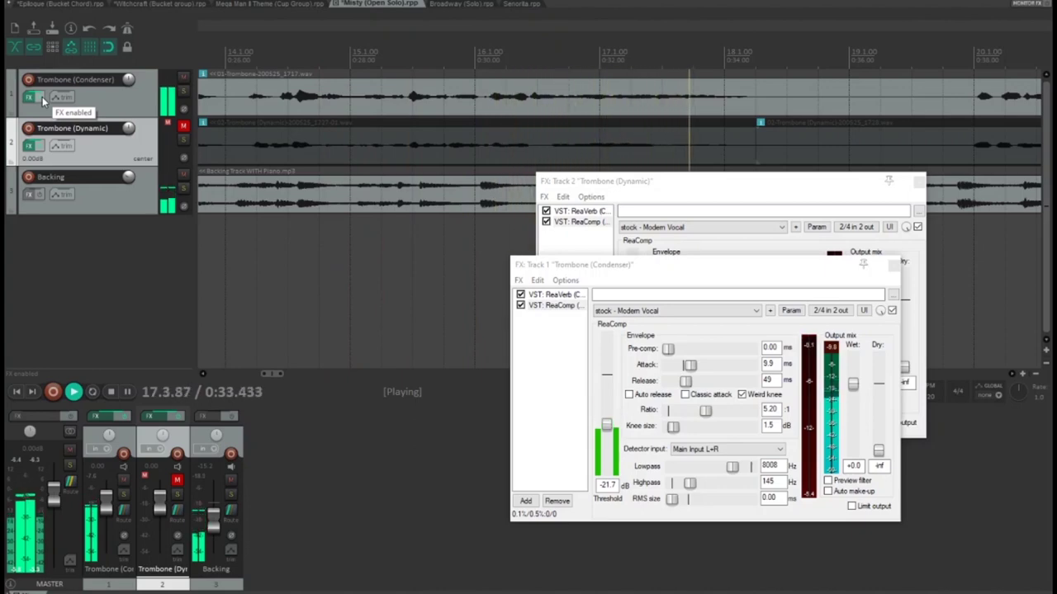
pyautogui.press('space')
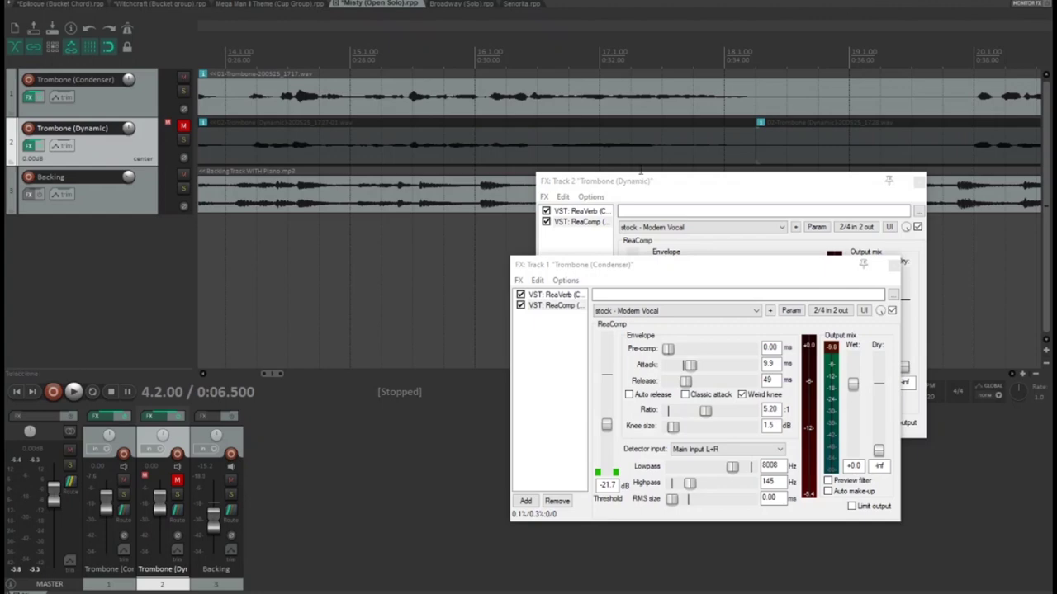
# Switch to the Broadway (Solo) project and listen to the soloed Backing track from 35.2.00.
pyautogui.moveTo(679, 274); pyautogui.dragTo(702, 271)
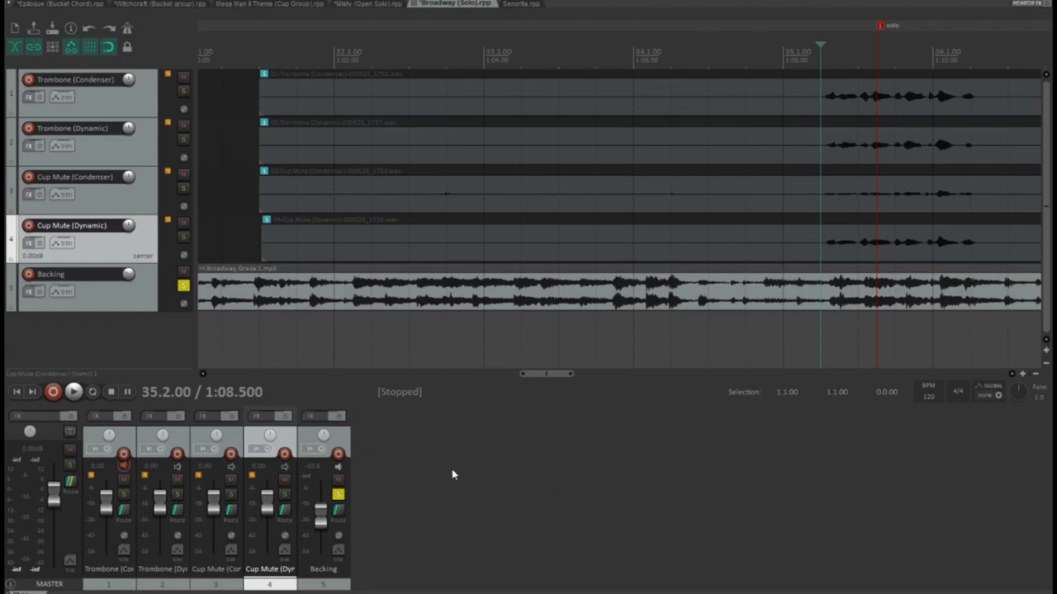
pyautogui.press('space')
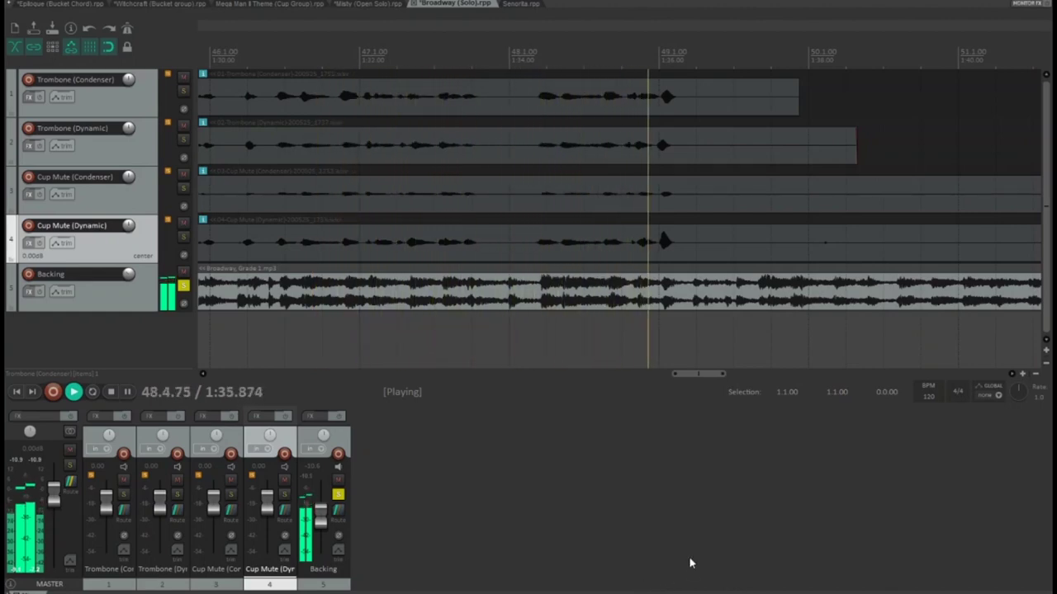
pyautogui.press('space')
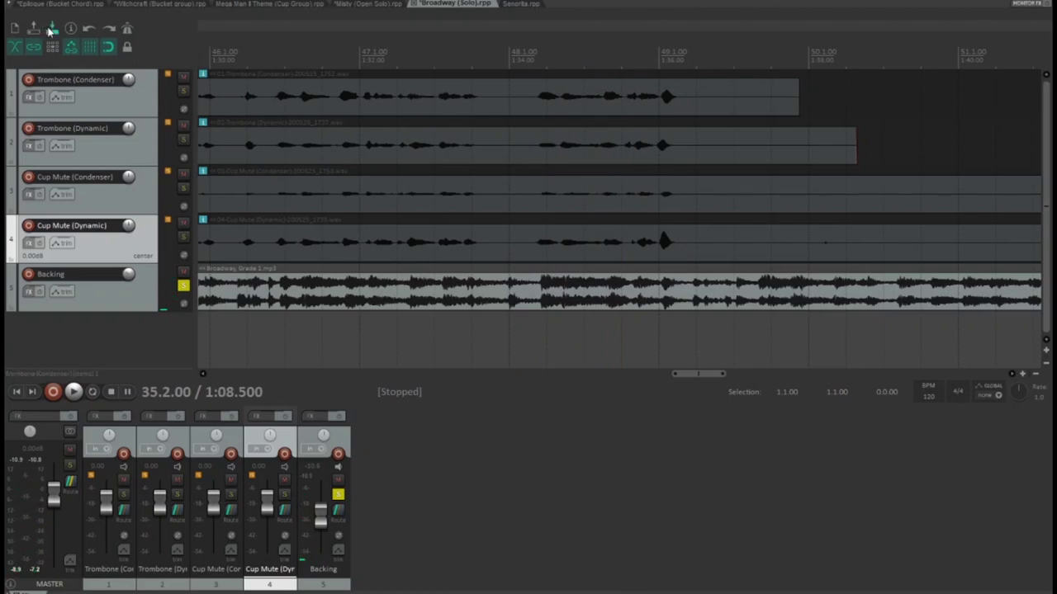
# Solo Trombone (Condenser) instead of Backing and listen to the dry recording from 35.2.00.
pyautogui.moveTo(701, 374); pyautogui.dragTo(561, 373)
pyautogui.click(131, 97)
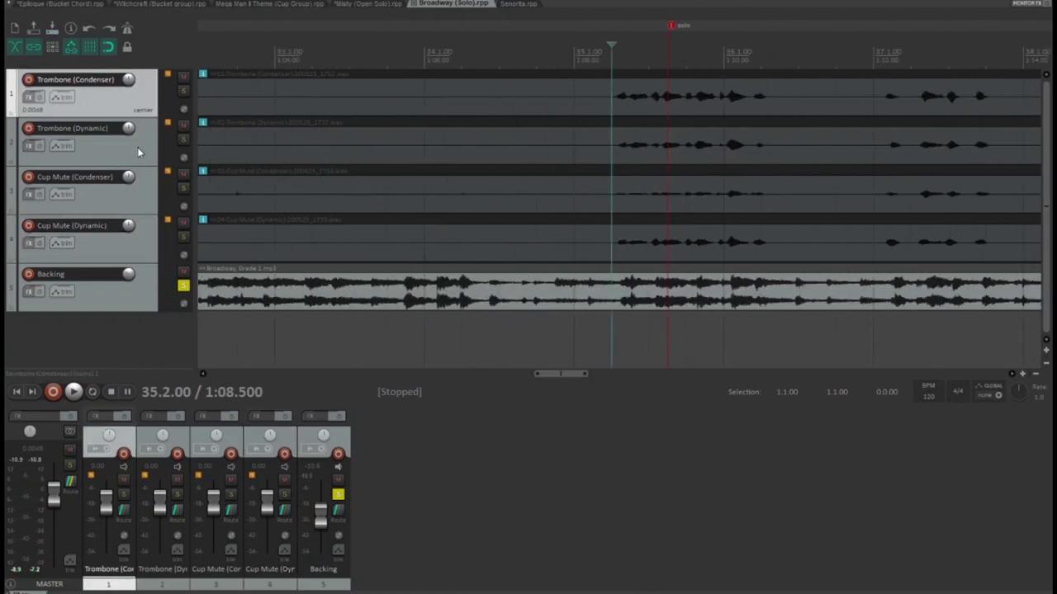
pyautogui.click(137, 148)
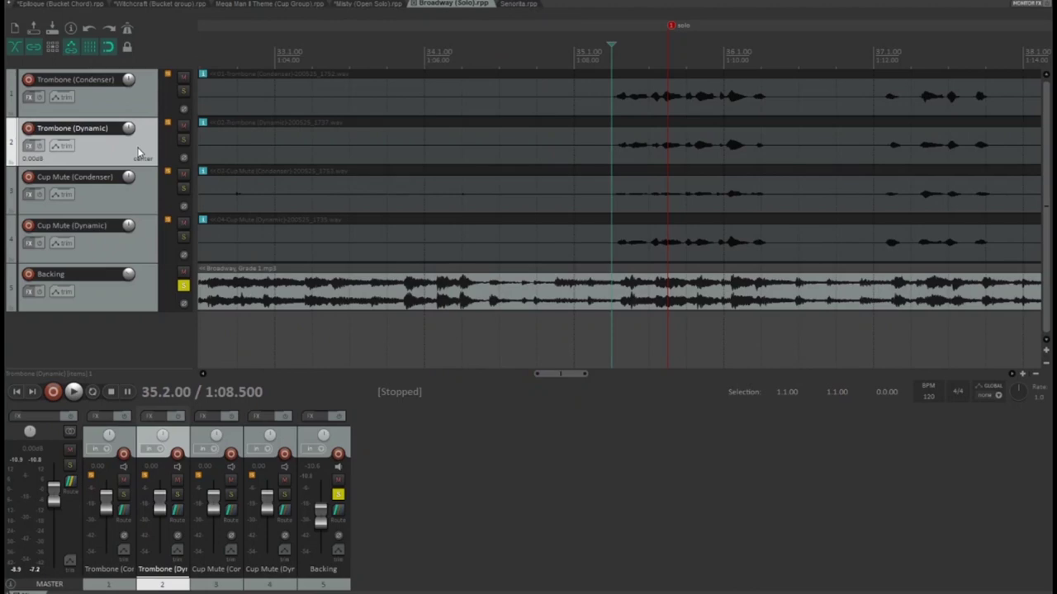
pyautogui.click(137, 202)
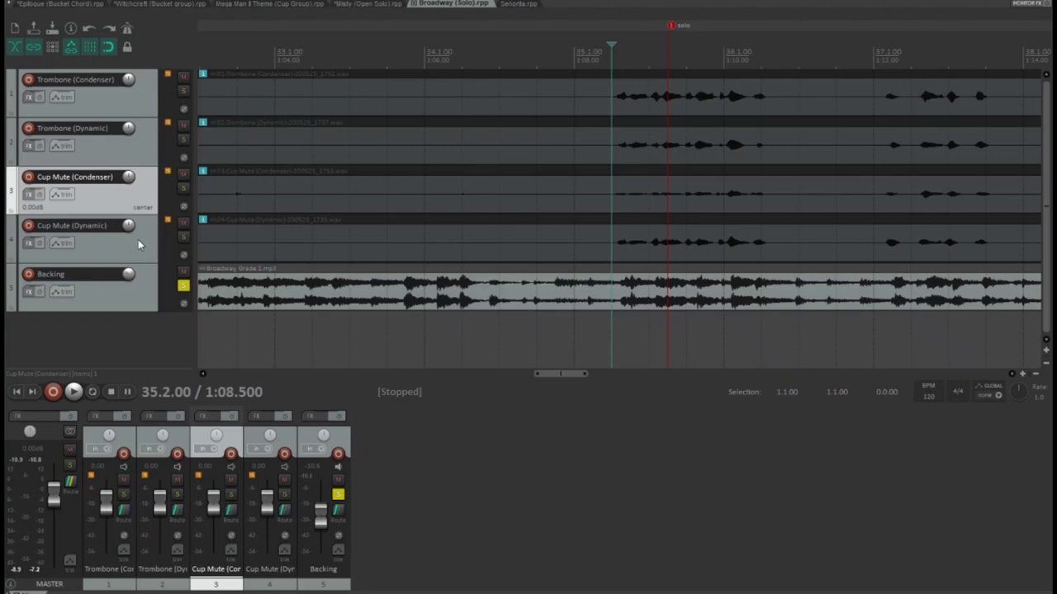
pyautogui.click(184, 91)
pyautogui.click(183, 285)
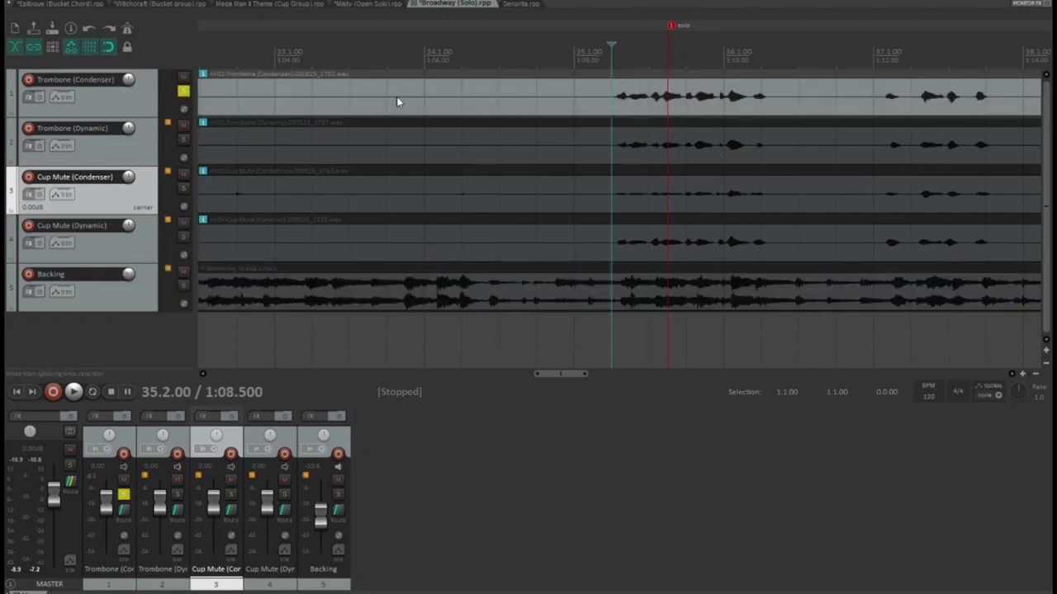
pyautogui.press('space')
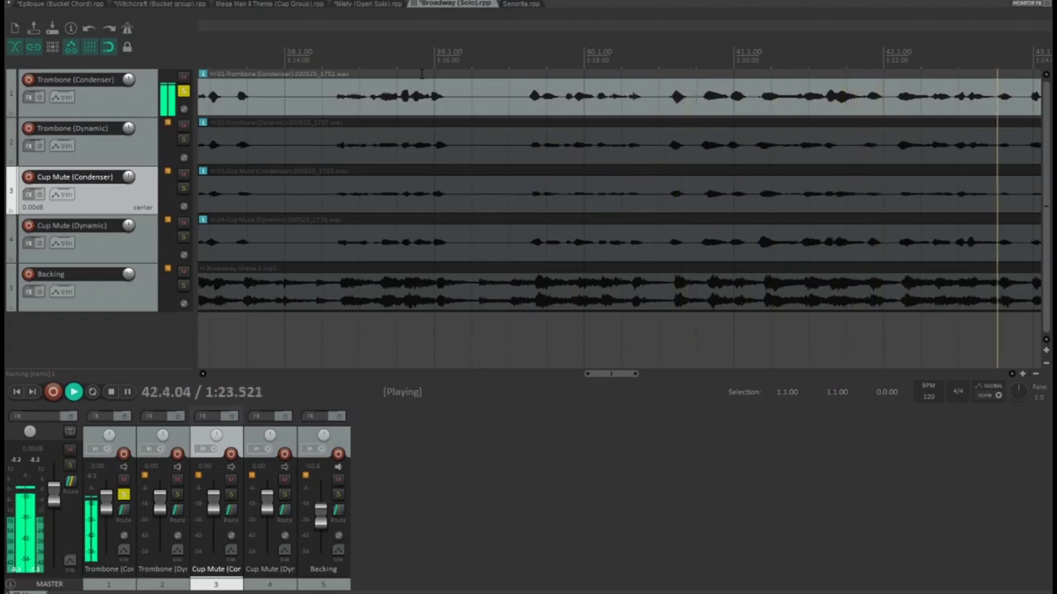
pyautogui.press('space')
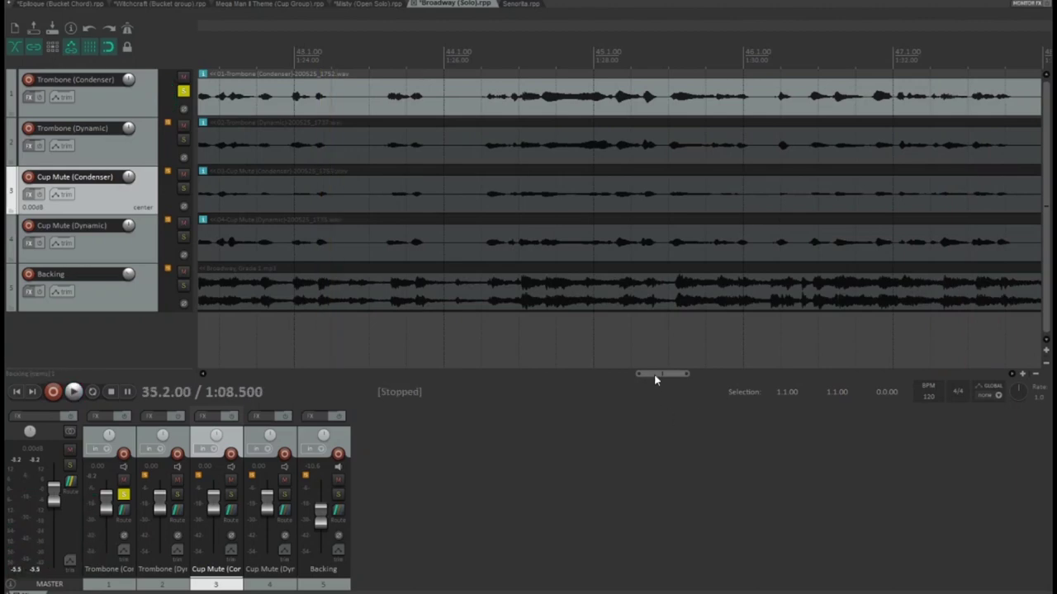
# Solo Trombone (Dynamic) instead of Trombone (Condenser) and listen to the dry recording from 35.2.00.
pyautogui.moveTo(655, 380); pyautogui.dragTo(545, 375)
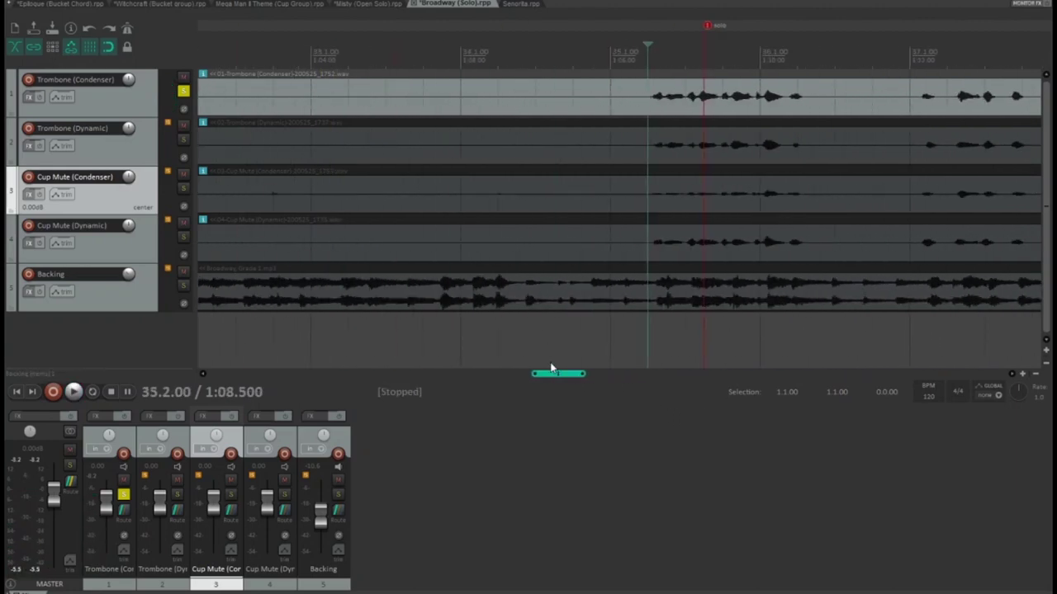
pyautogui.click(183, 140)
pyautogui.click(182, 91)
pyautogui.press('space')
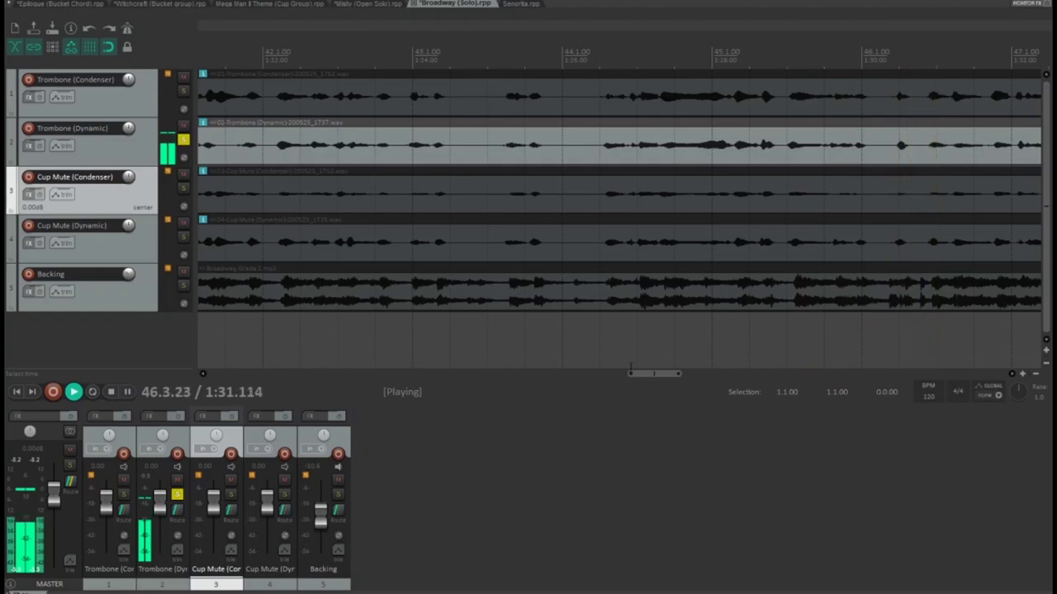
pyautogui.press('space')
# Solo Cup Mute (Condenser) instead of Trombone (Dynamic) and raise its volume to 5.18 dB while listening from 35.2.00.
pyautogui.moveTo(651, 373); pyautogui.dragTo(559, 374)
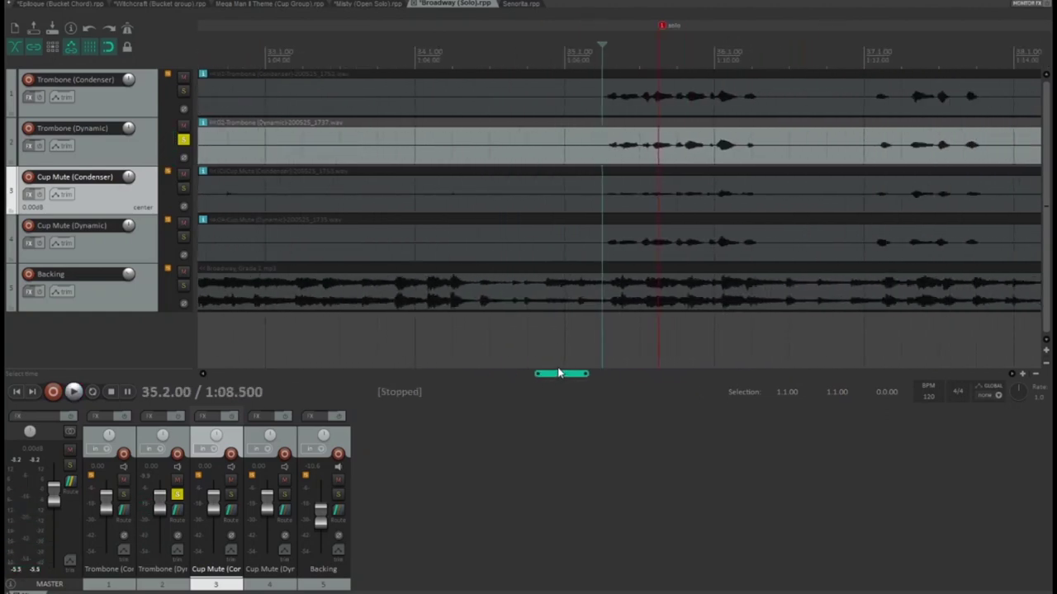
pyautogui.click(184, 189)
pyautogui.click(185, 140)
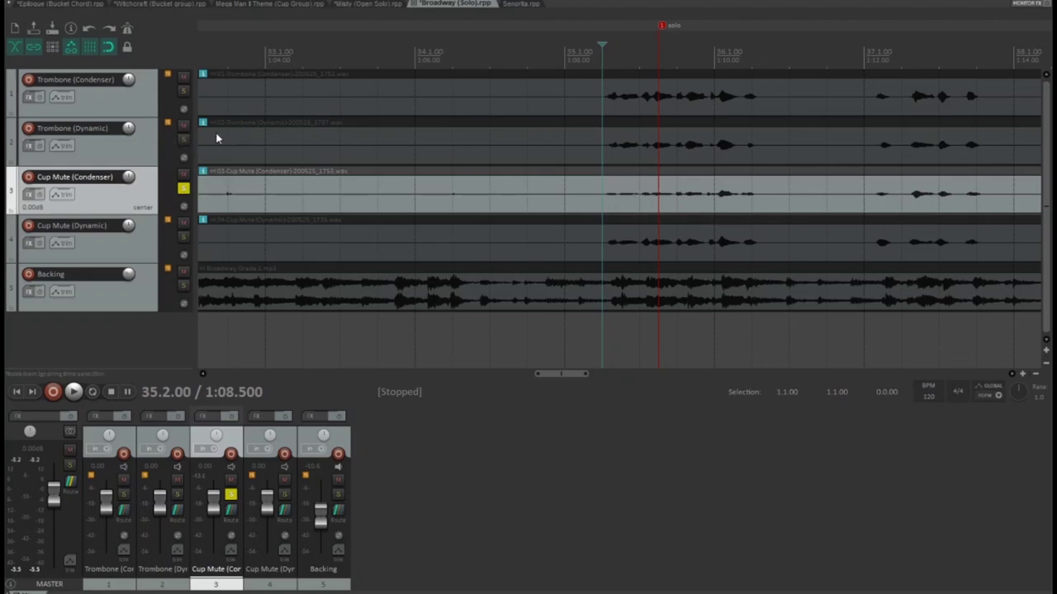
pyautogui.press('space')
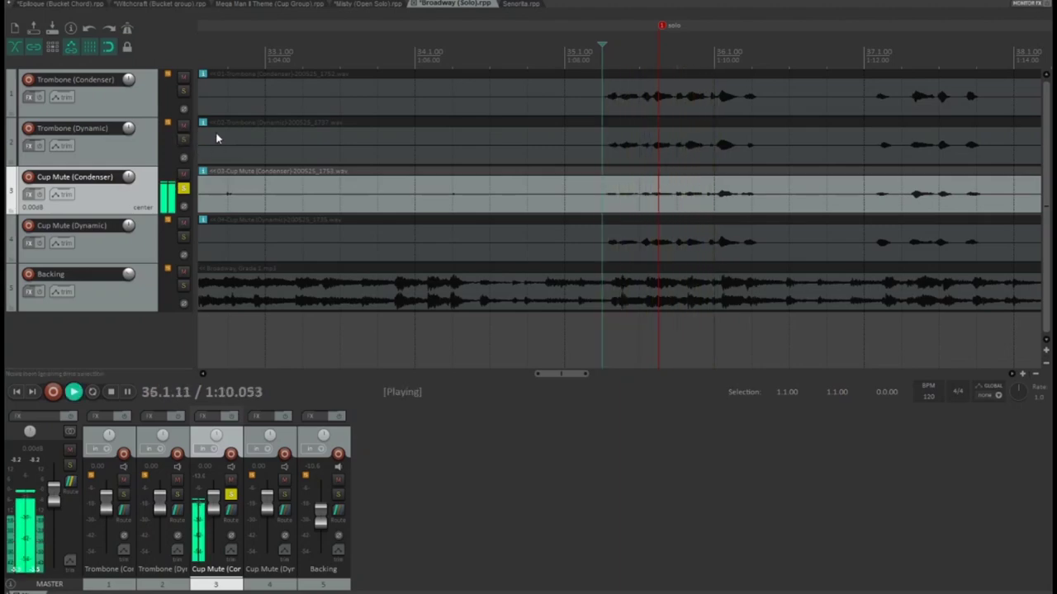
pyautogui.moveTo(213, 494); pyautogui.dragTo(213, 499)
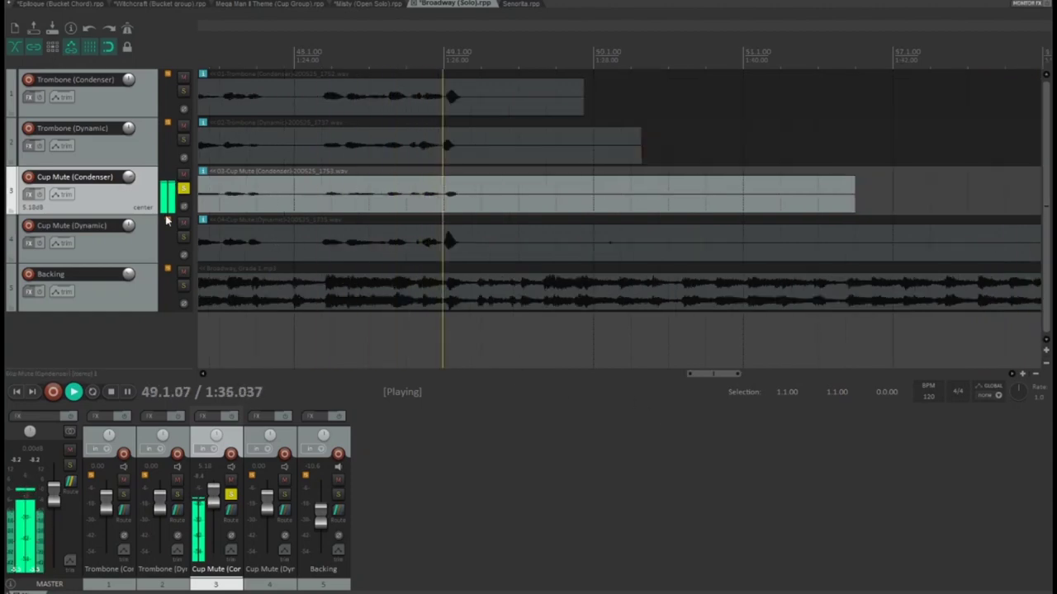
pyautogui.press('space')
# Listen to Cup Mute (Dynamic) from 35.2.00, soloed instead of Cup Mute (Condenser), and clear its solo after playback.
pyautogui.click(184, 188)
pyautogui.click(183, 237)
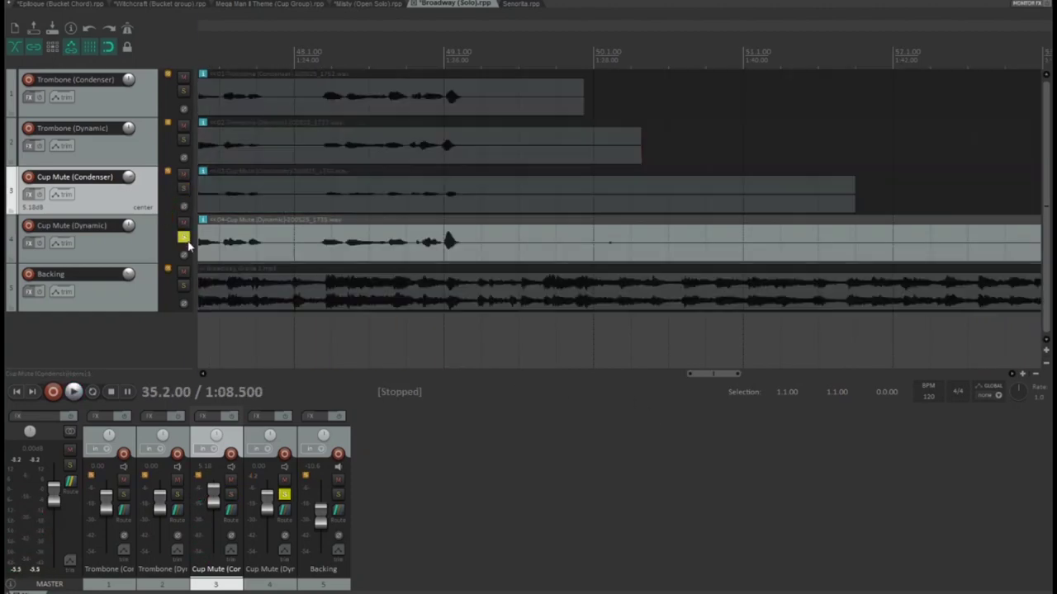
pyautogui.moveTo(720, 378); pyautogui.dragTo(587, 378)
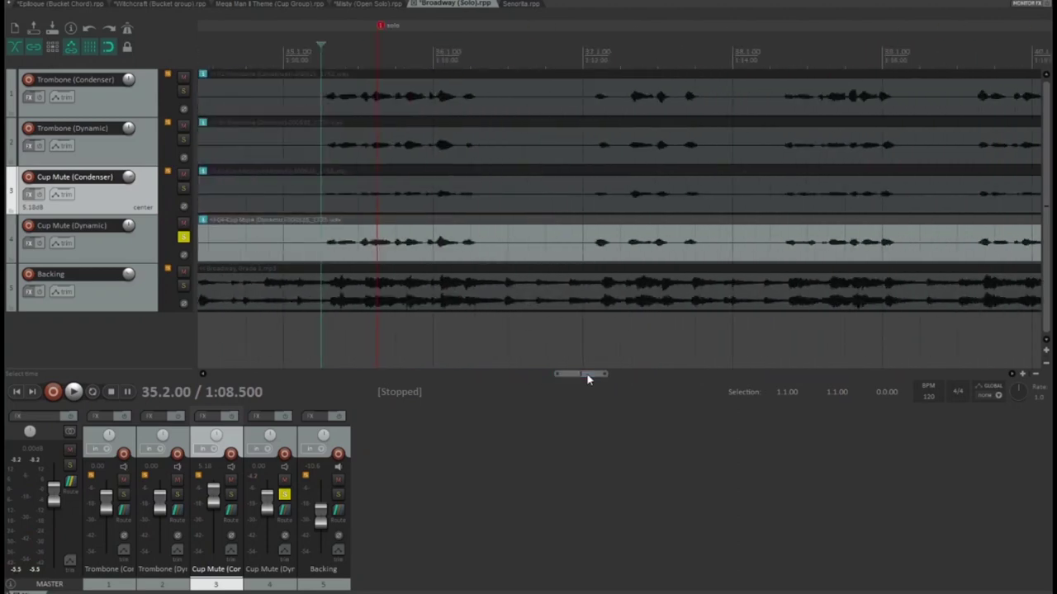
pyautogui.press('space')
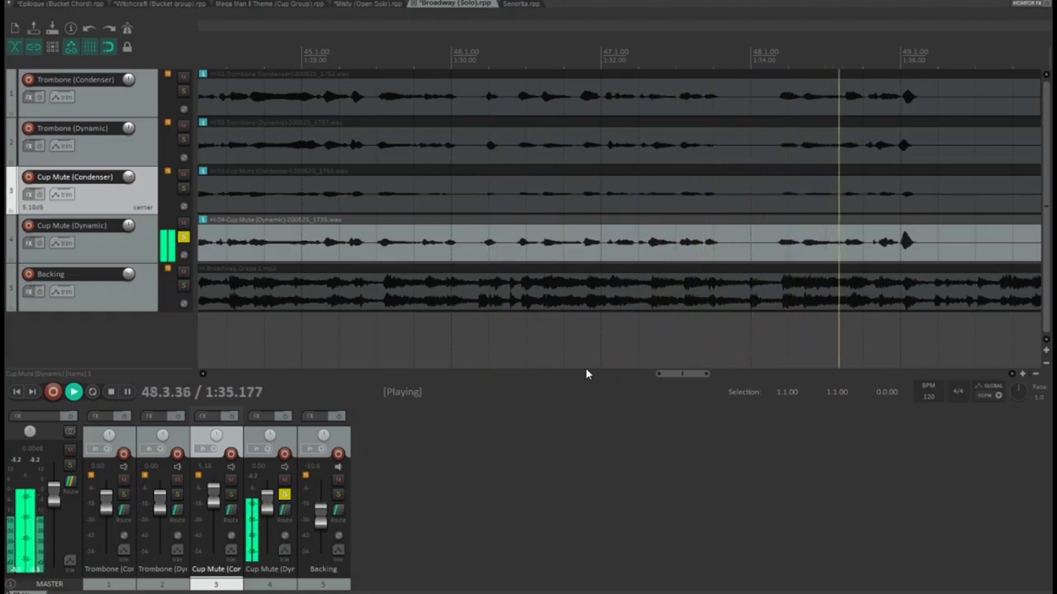
pyautogui.press('space')
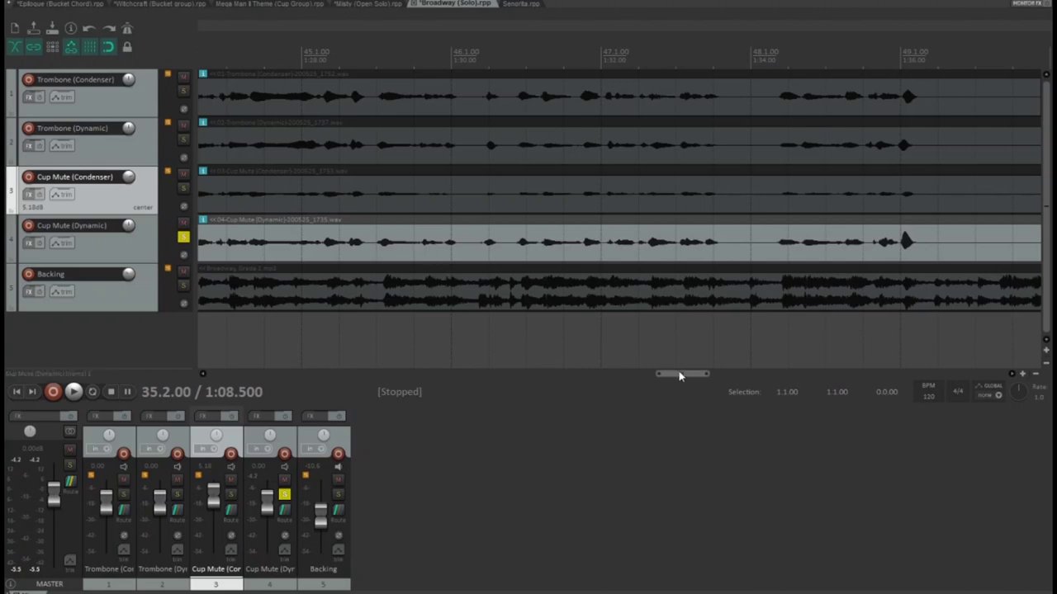
pyautogui.moveTo(679, 375); pyautogui.dragTo(563, 381)
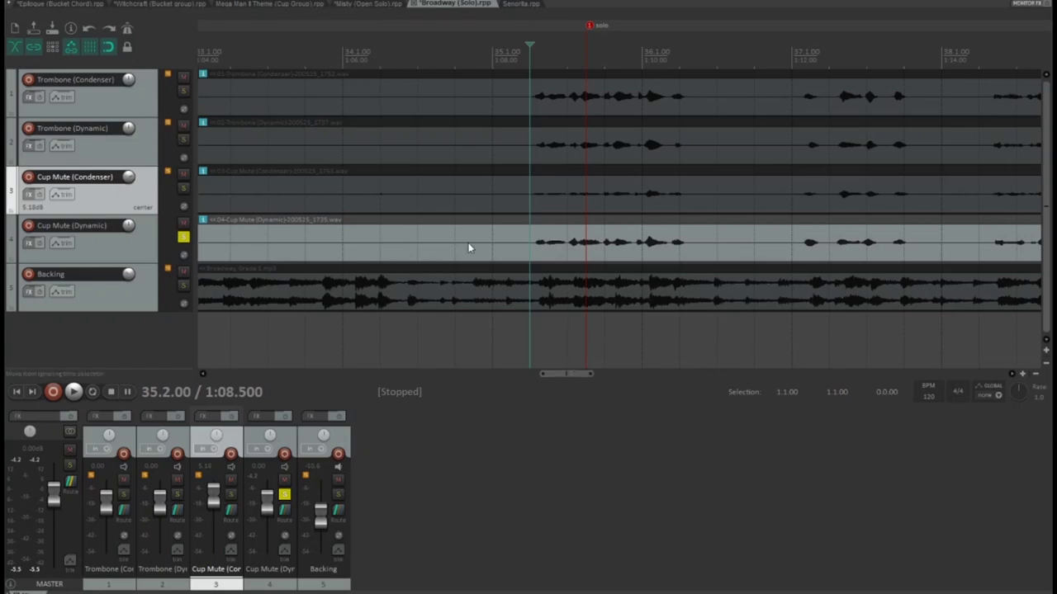
pyautogui.click(182, 240)
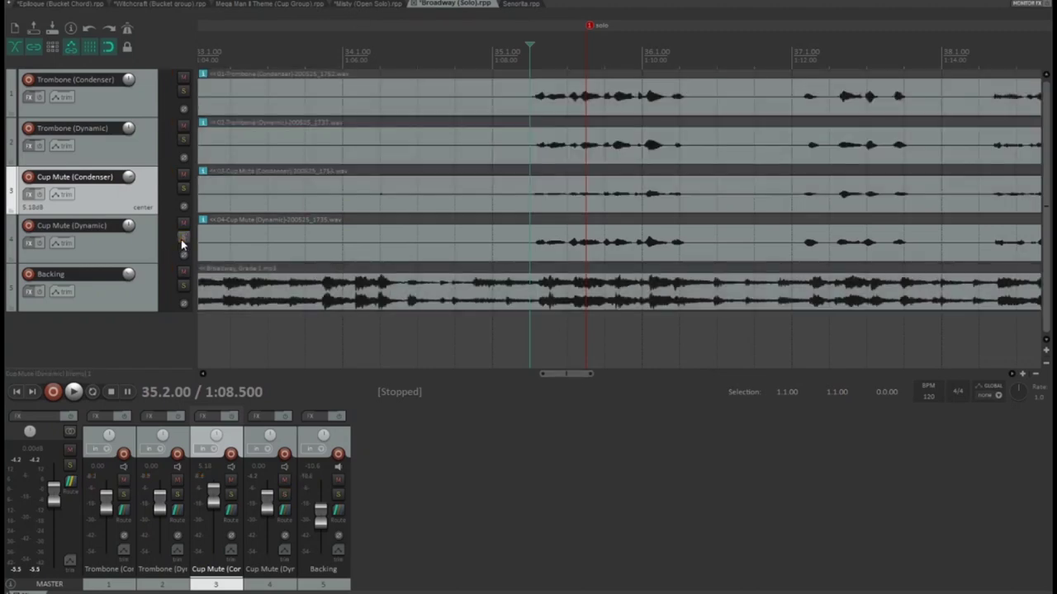
# Add ReaVerb to the Trombone (Condenser) track and insert a Reverb Generator in its impulse response generation.
pyautogui.click(27, 98)
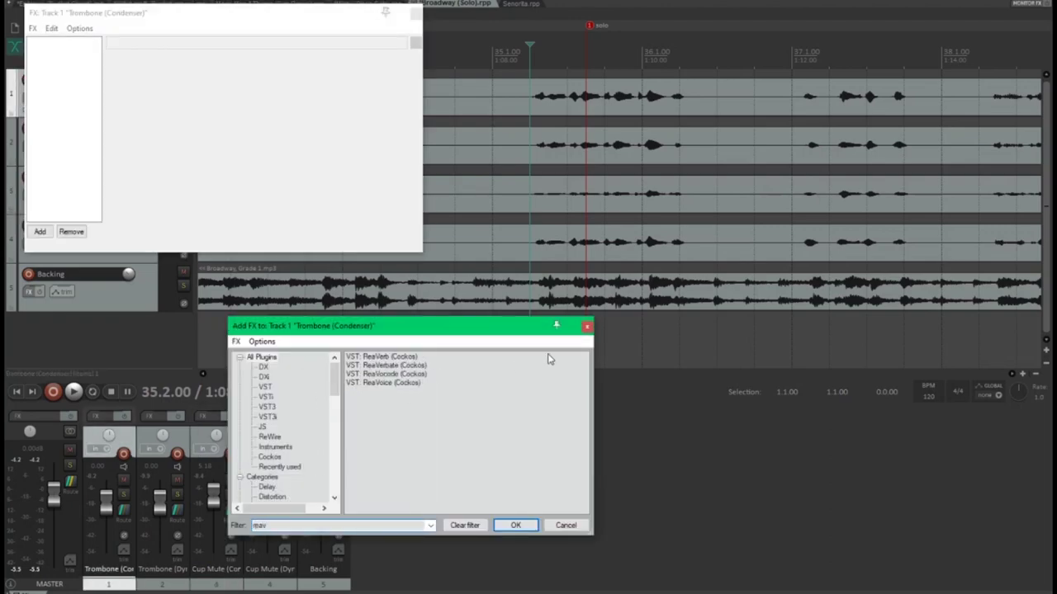
pyautogui.doubleClick(385, 359)
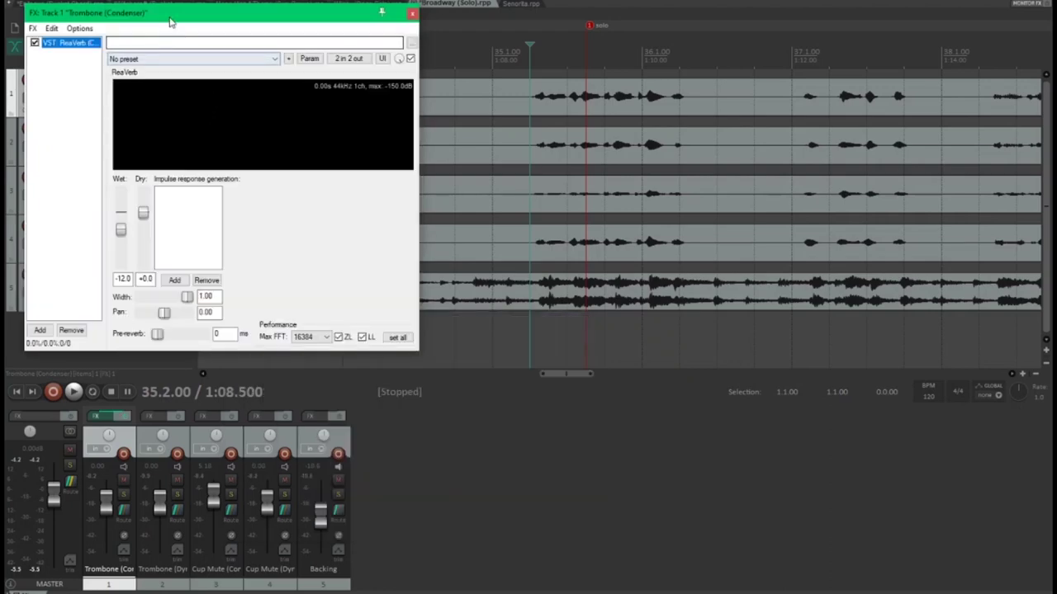
pyautogui.moveTo(165, 12); pyautogui.dragTo(474, 78)
pyautogui.click(487, 347)
pyautogui.click(511, 415)
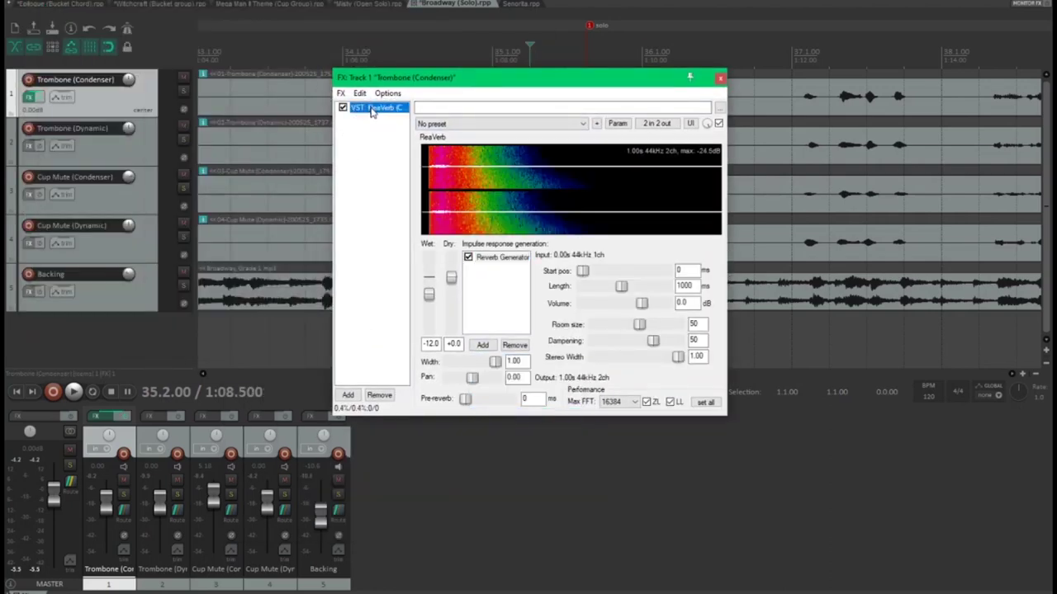
# Copy the ReaVerb effect from Trombone (Condenser) to the Trombone (Dynamic) track.
pyautogui.click(29, 145)
pyautogui.click(413, 206)
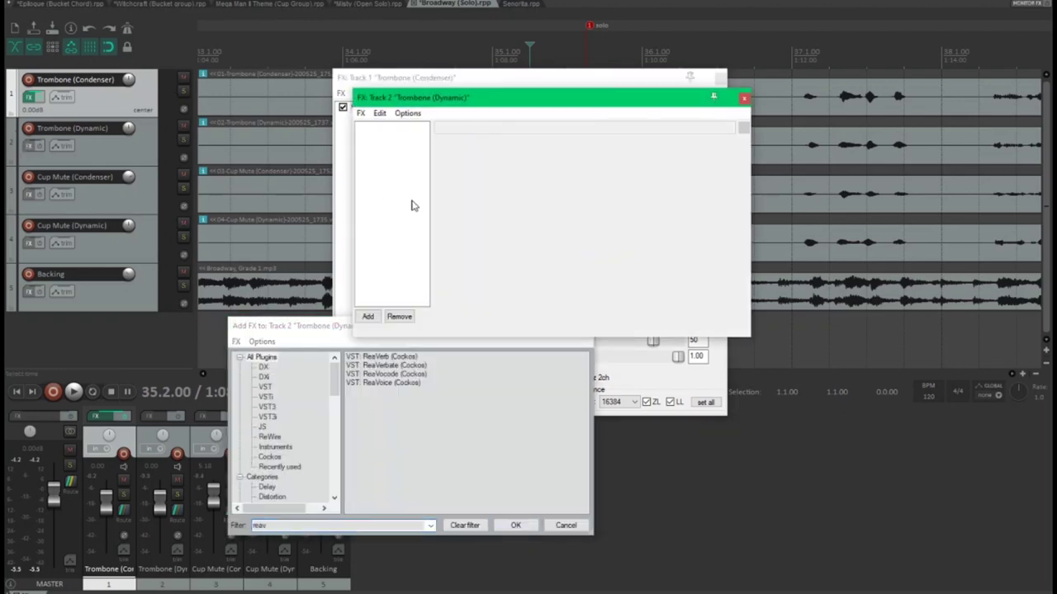
pyautogui.hotkey('ctrl', 'v')
pyautogui.click(329, 328)
pyautogui.click(582, 328)
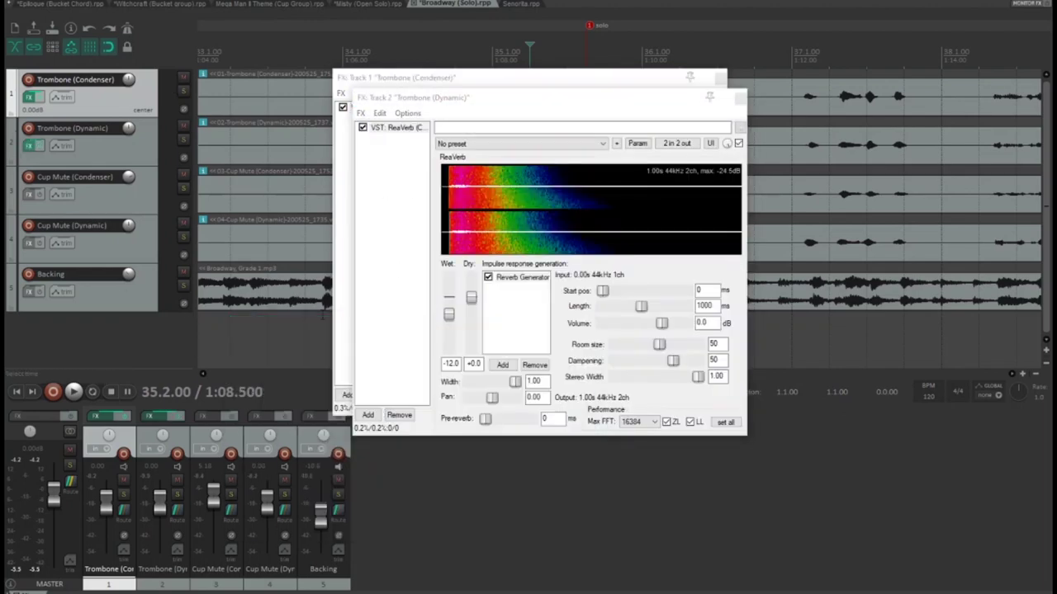
# Paste the copied ReaVerb effect onto the Cup Mute (Condenser) and Cup Mute (Dynamic) tracks.
pyautogui.click(28, 195)
pyautogui.click(587, 327)
pyautogui.click(418, 250)
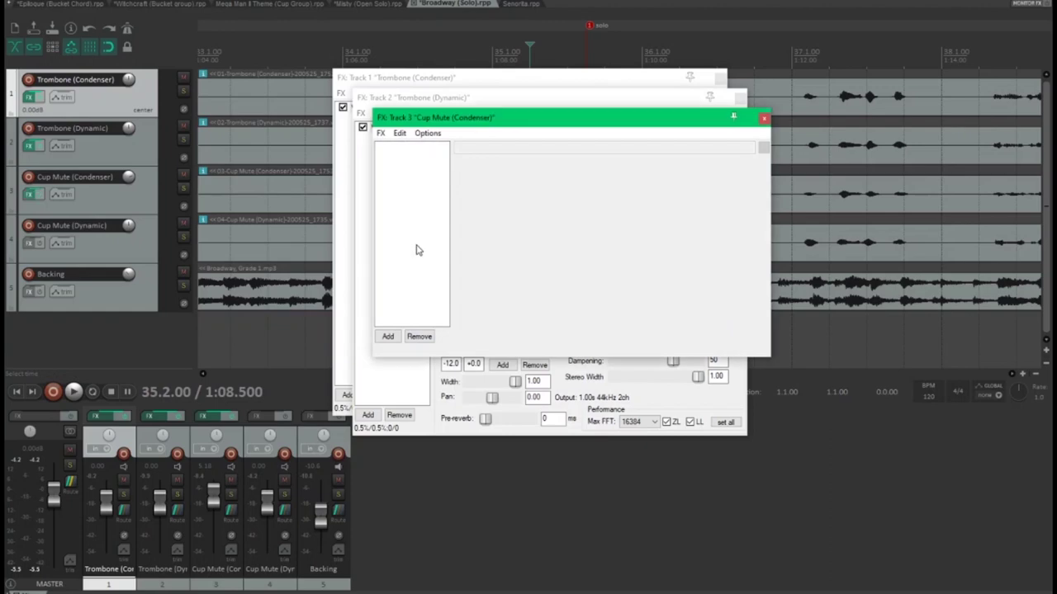
pyautogui.hotkey('ctrl', 'v')
pyautogui.click(30, 243)
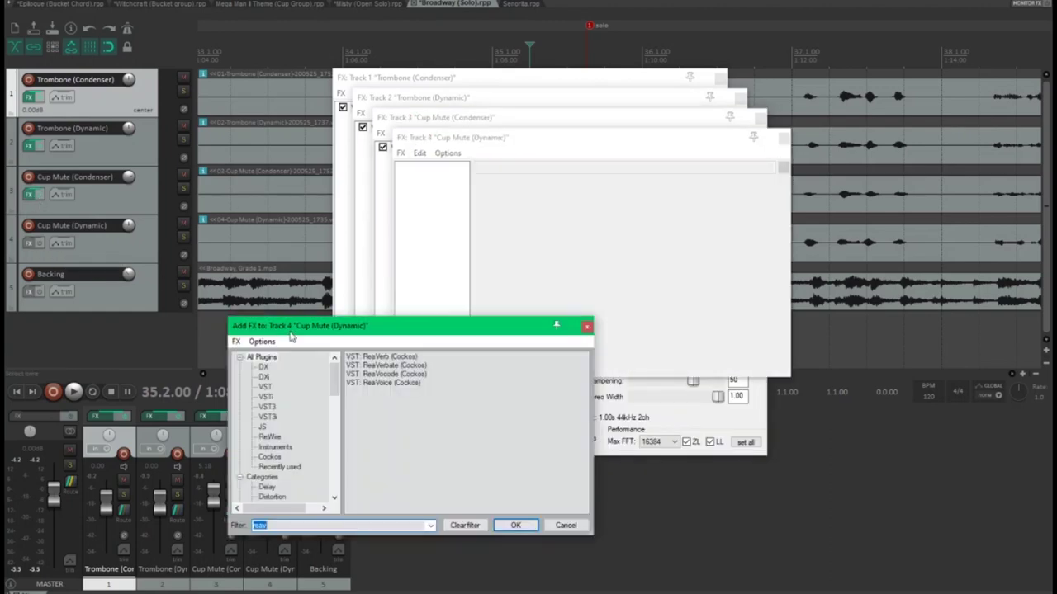
pyautogui.click(587, 327)
pyautogui.click(448, 287)
pyautogui.hotkey('ctrl', 'v')
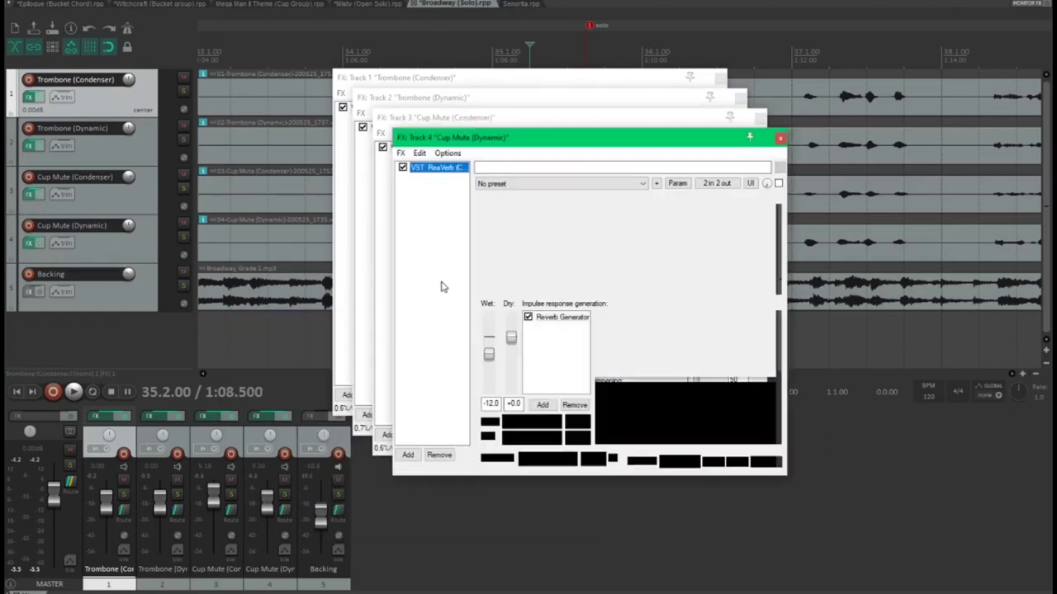
# Move the four tracks' effect windows down, clear of the track controls and most of the waveforms.
pyautogui.moveTo(683, 137); pyautogui.dragTo(810, 275)
pyautogui.moveTo(471, 121); pyautogui.dragTo(677, 299)
pyautogui.moveTo(570, 275); pyautogui.dragTo(625, 322)
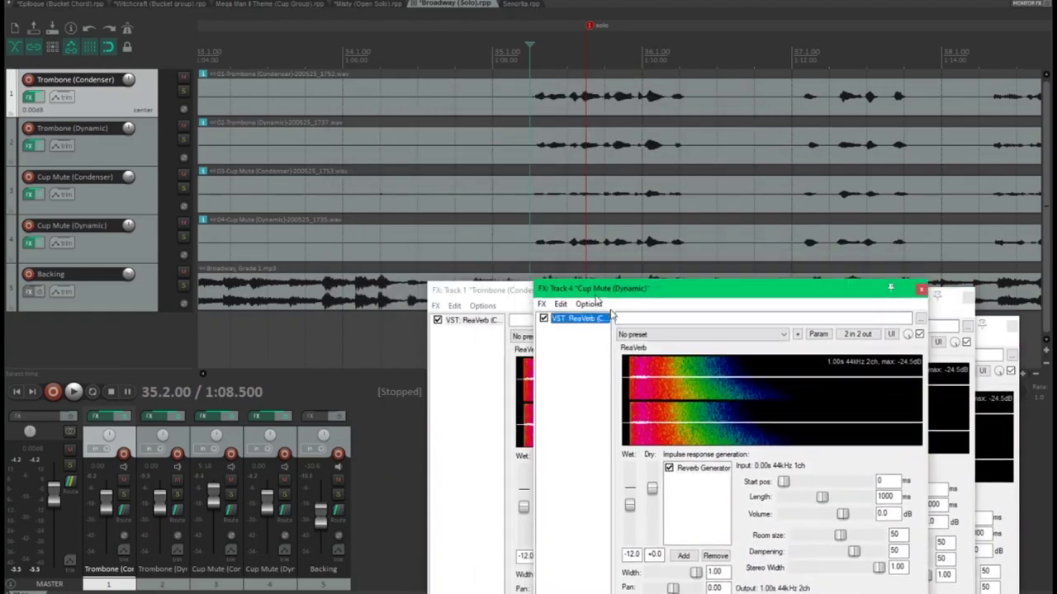
pyautogui.moveTo(479, 291); pyautogui.dragTo(691, 396)
pyautogui.moveTo(544, 377); pyautogui.dragTo(487, 388)
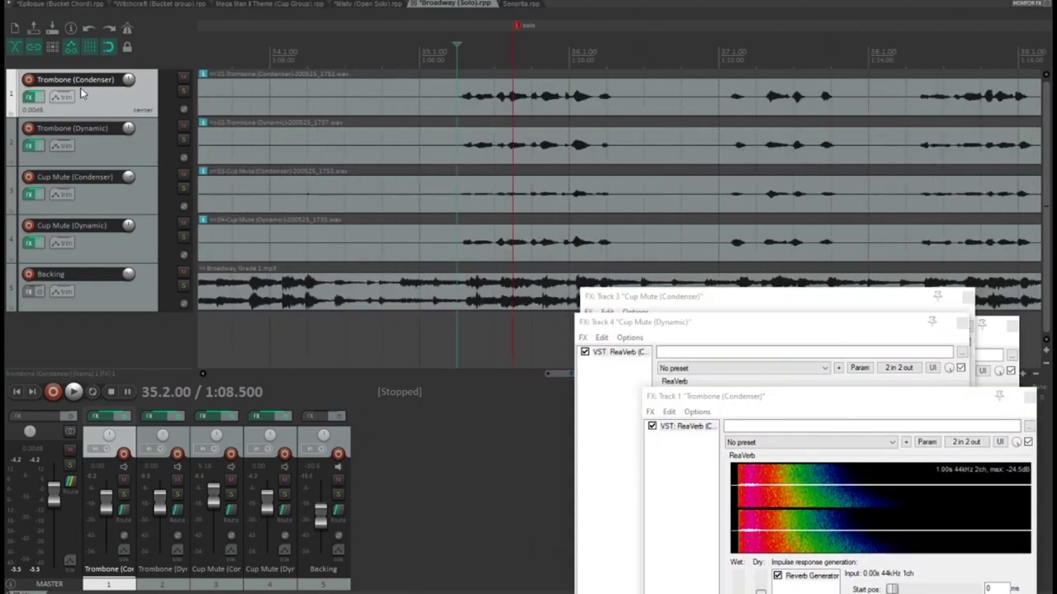
# Listen to the reverbed trombone from 35.2.00 with Trombone (Condenser) soloed, followed by Trombone (Dynamic) soloed instead.
pyautogui.click(183, 90)
pyautogui.press('space')
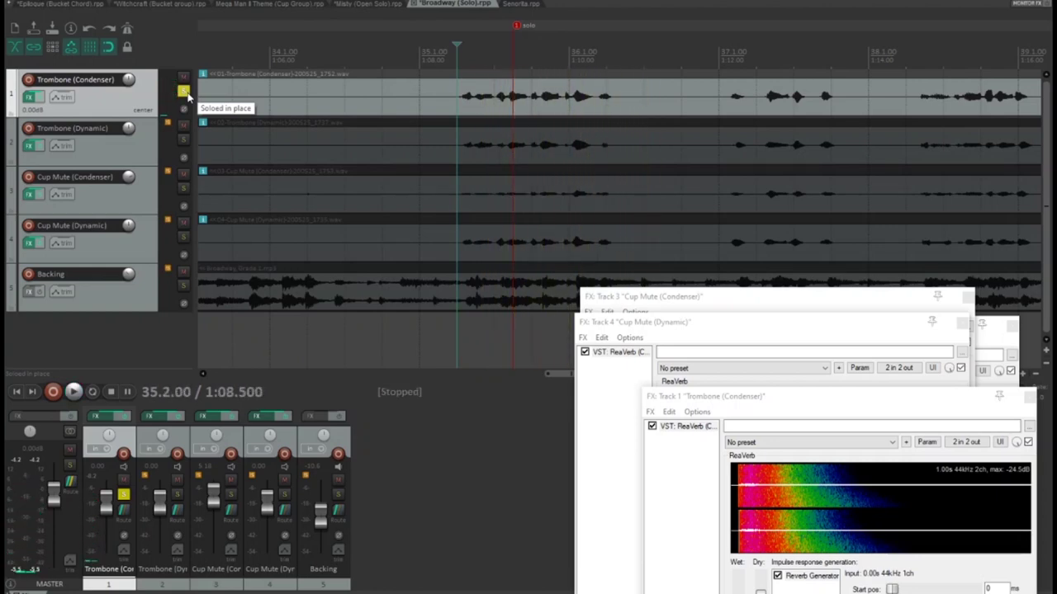
pyautogui.click(183, 137)
pyautogui.click(184, 91)
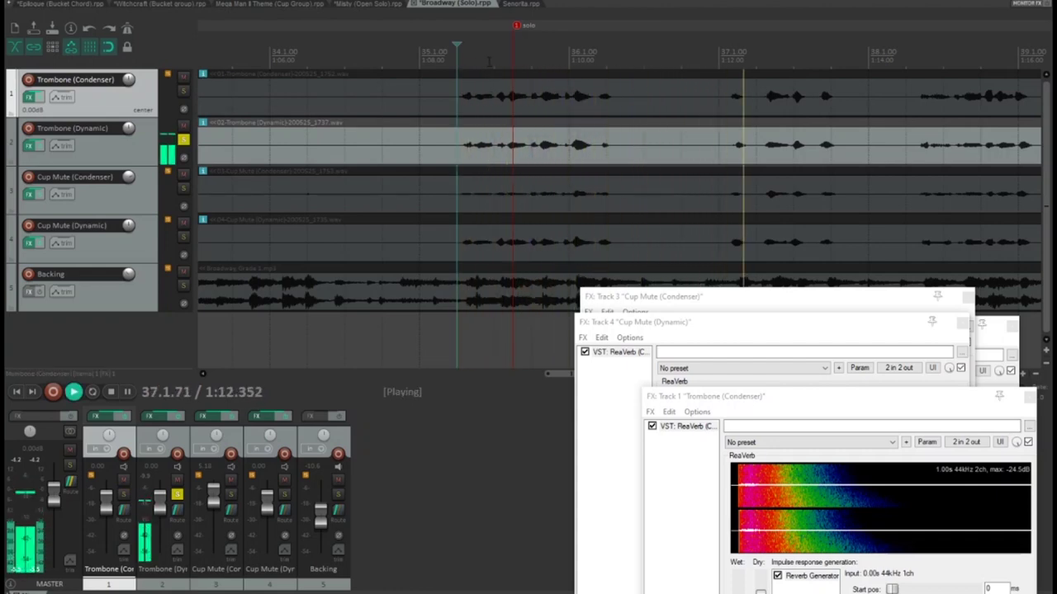
pyautogui.press('space')
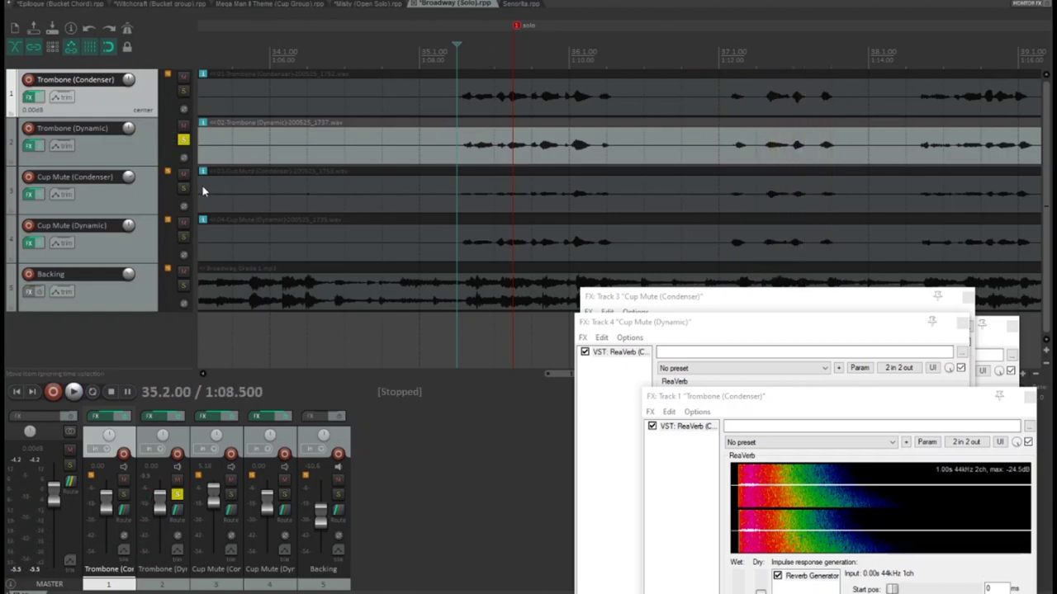
# Solo Cup Mute (Condenser) instead of Trombone (Dynamic) and listen to it with reverb from 35.2.00.
pyautogui.click(183, 188)
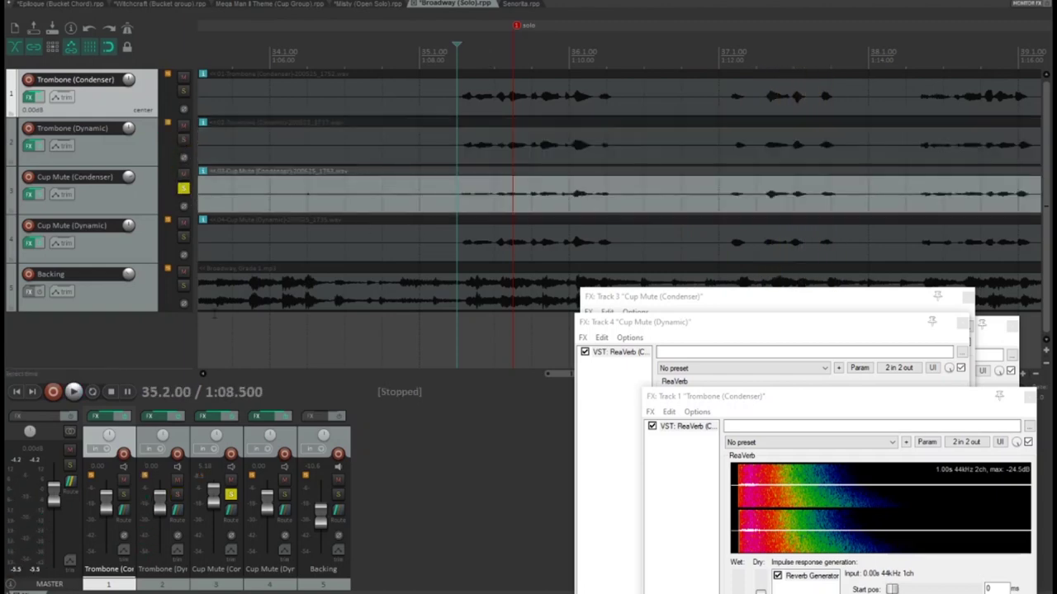
pyautogui.press('space')
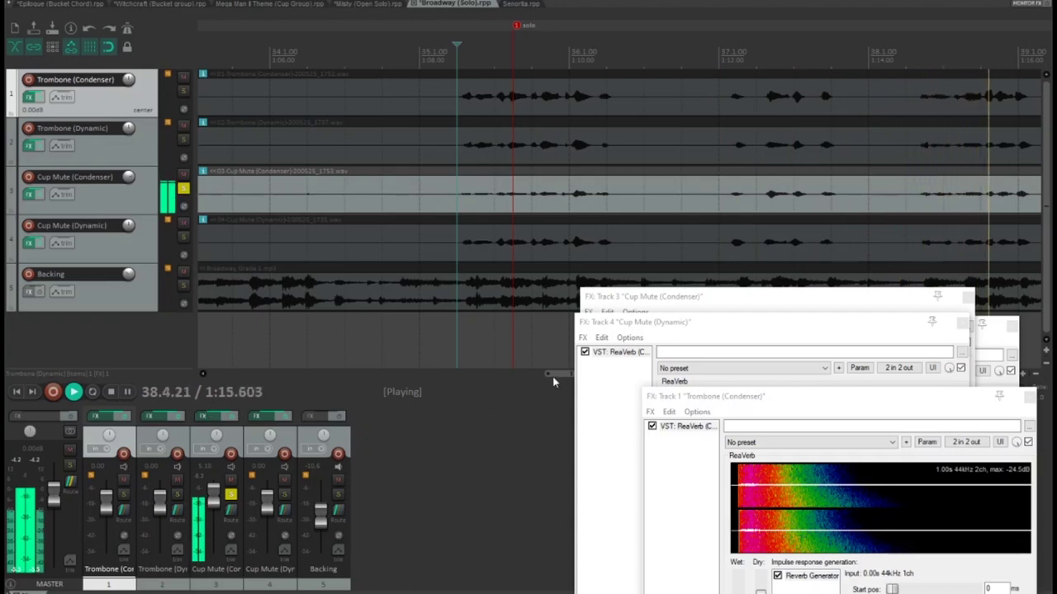
pyautogui.press('space')
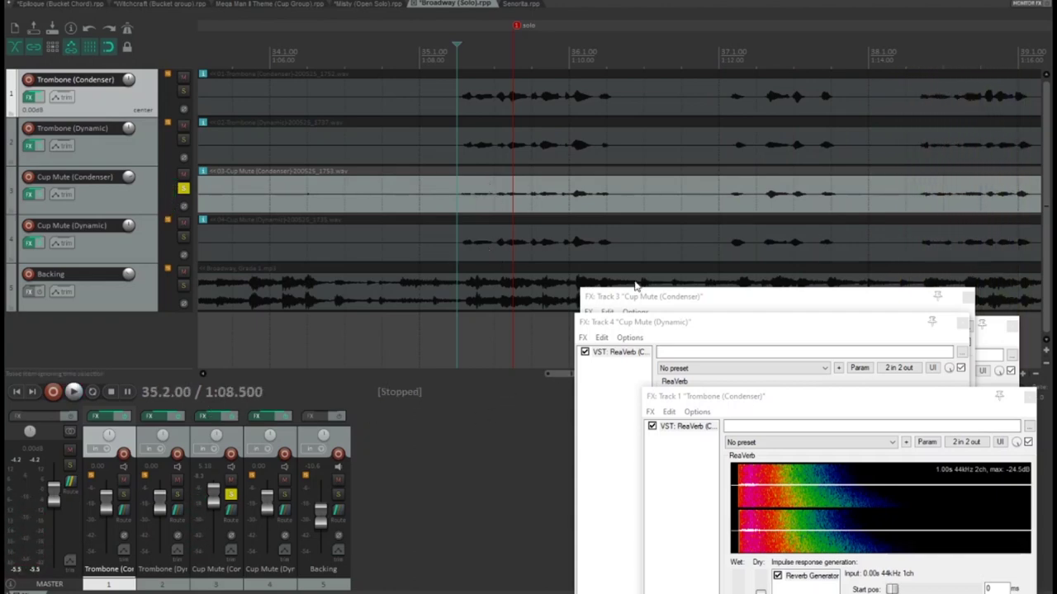
# In Cup Mute (Condenser)'s ReaVerb, set the room size to 42 and the Reverb Generator volume to -5.4 dB.
pyautogui.moveTo(696, 297); pyautogui.dragTo(426, 129)
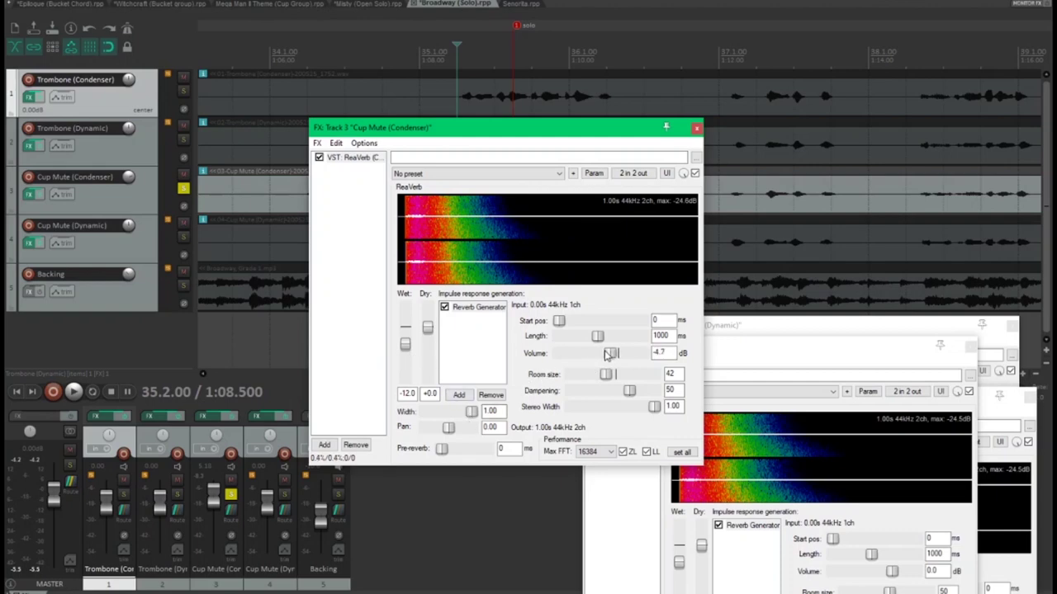
pyautogui.moveTo(608, 354); pyautogui.dragTo(605, 355)
pyautogui.moveTo(379, 130); pyautogui.dragTo(561, 258)
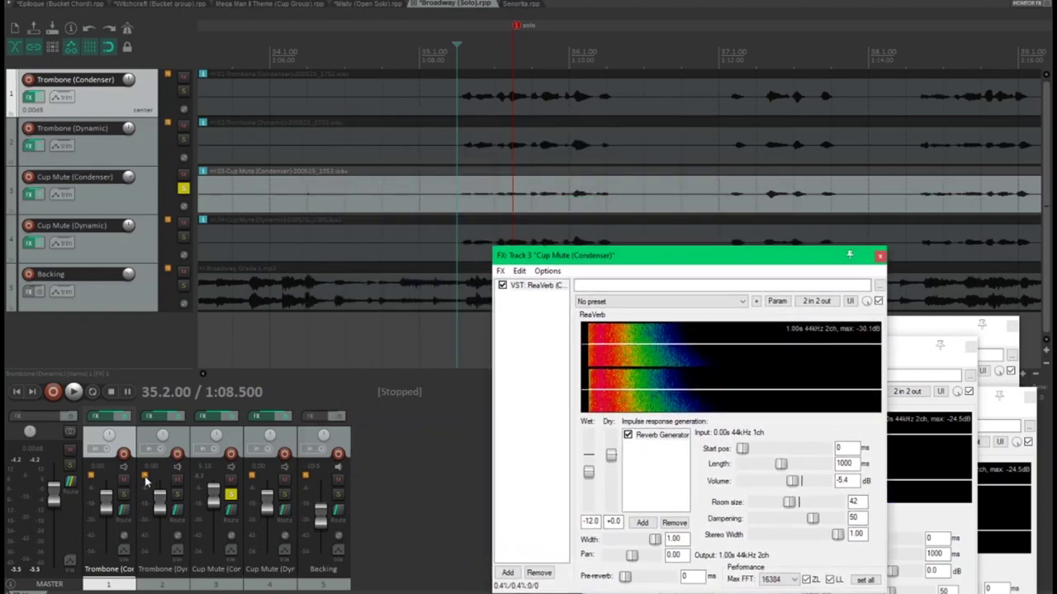
# Raise the Cup Mute (Condenser) track volume to 7.25 dB and listen to it from 35.2.00.
pyautogui.click(210, 491)
pyautogui.press('space')
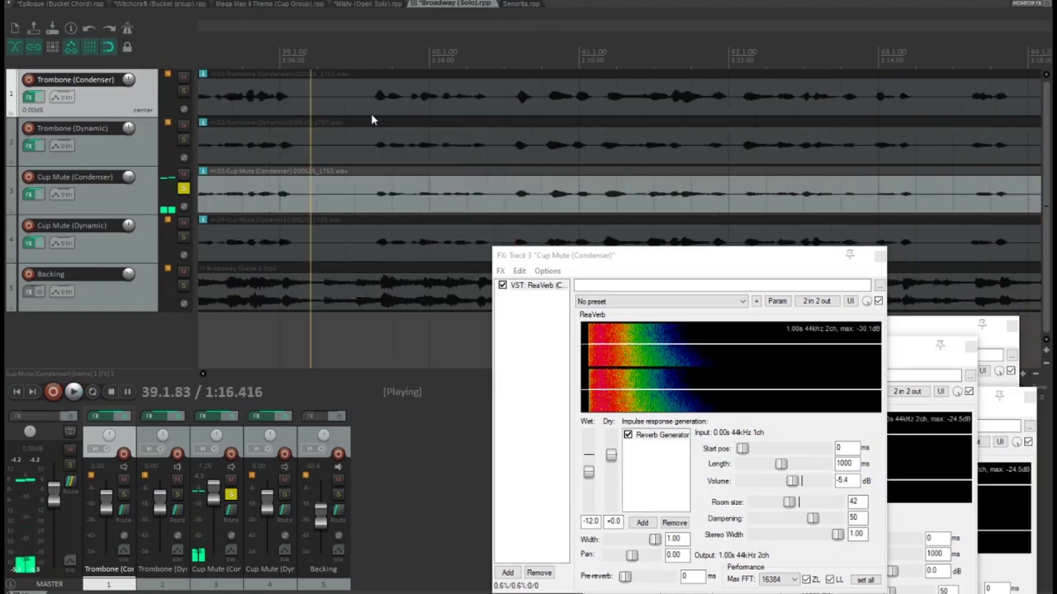
pyautogui.press('space')
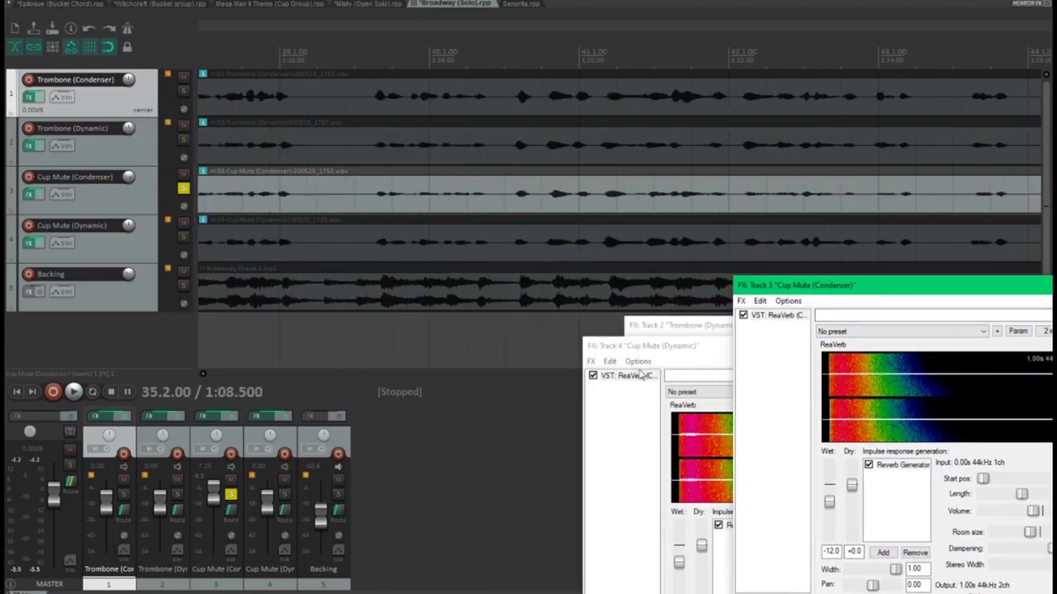
# Solo Cup Mute (Dynamic) instead of Cup Mute (Condenser) and listen to it with reverb from 35.2.00.
pyautogui.moveTo(605, 374); pyautogui.dragTo(546, 369)
pyautogui.click(183, 238)
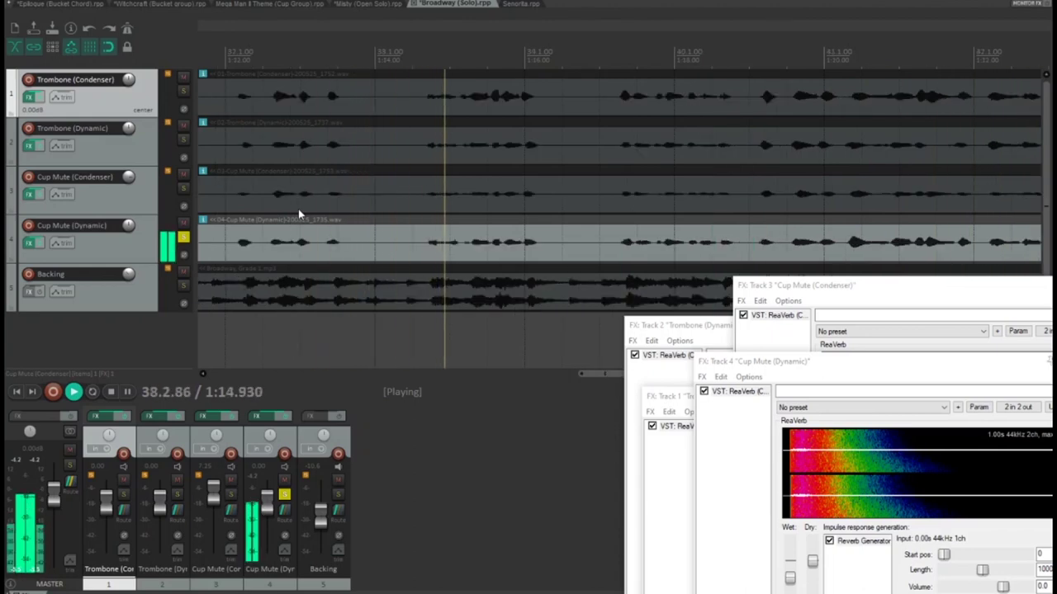
pyautogui.press('space')
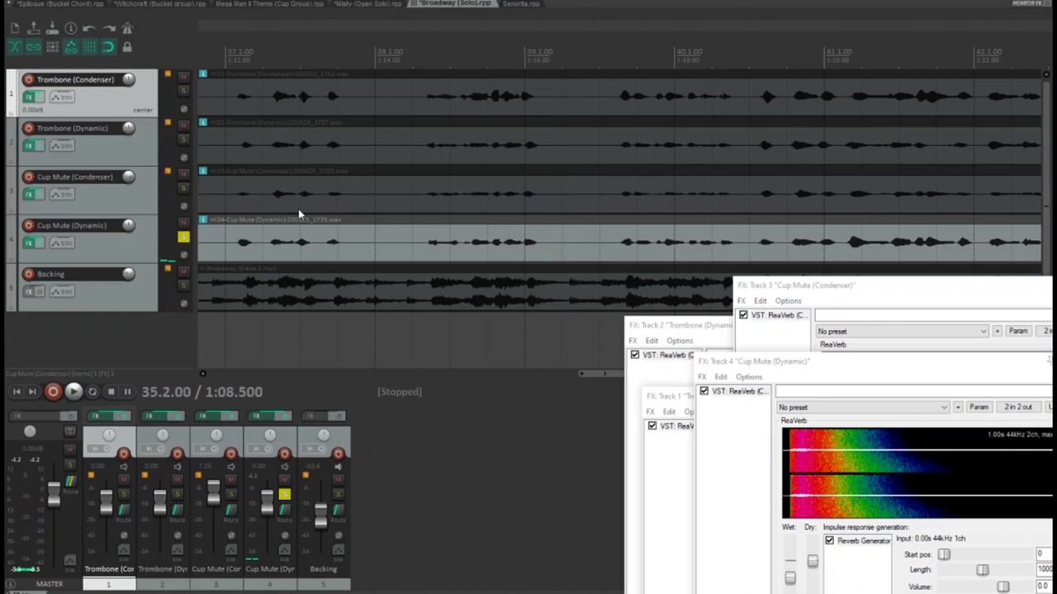
# Spread out the effect windows of all four trombone and cup mute tracks so each effect list is accessible.
pyautogui.moveTo(594, 382); pyautogui.dragTo(566, 371)
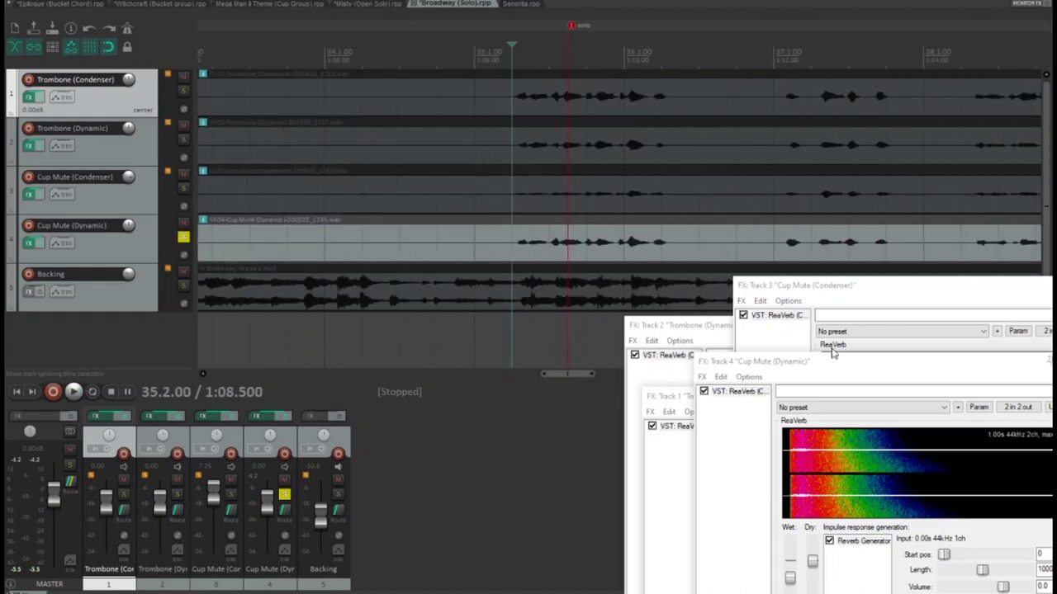
pyautogui.moveTo(801, 285); pyautogui.dragTo(256, 272)
pyautogui.click(665, 355)
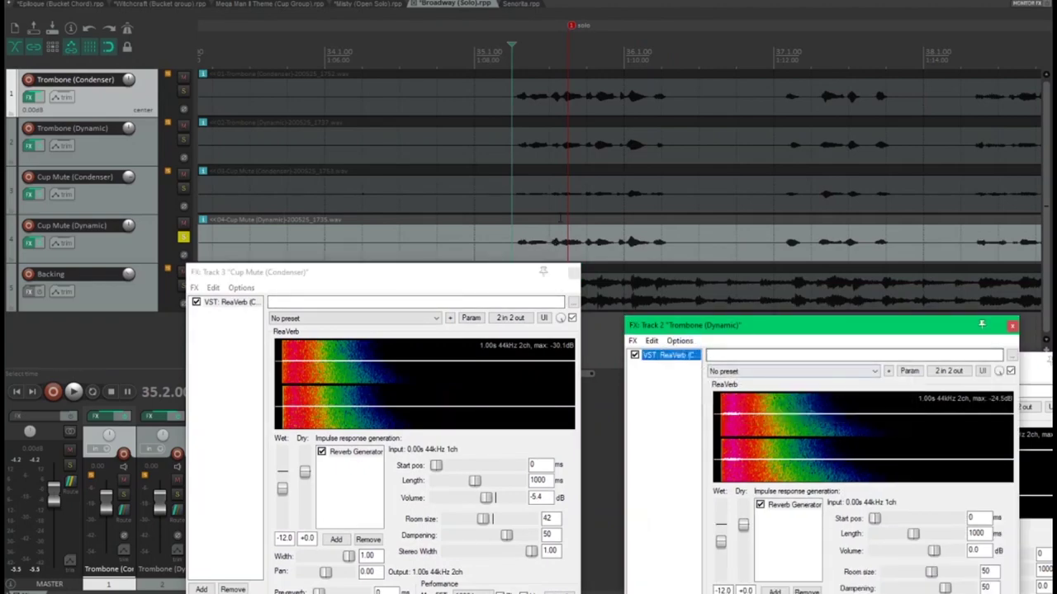
pyautogui.moveTo(749, 330); pyautogui.dragTo(320, 117)
pyautogui.moveTo(768, 353); pyautogui.dragTo(638, 1)
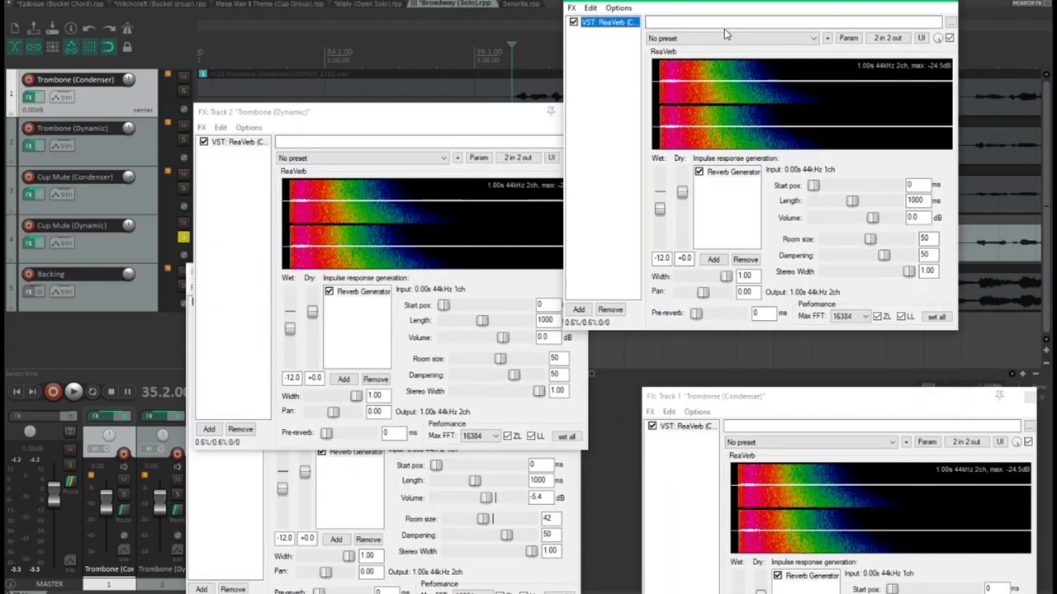
pyautogui.moveTo(767, 413); pyautogui.dragTo(723, 206)
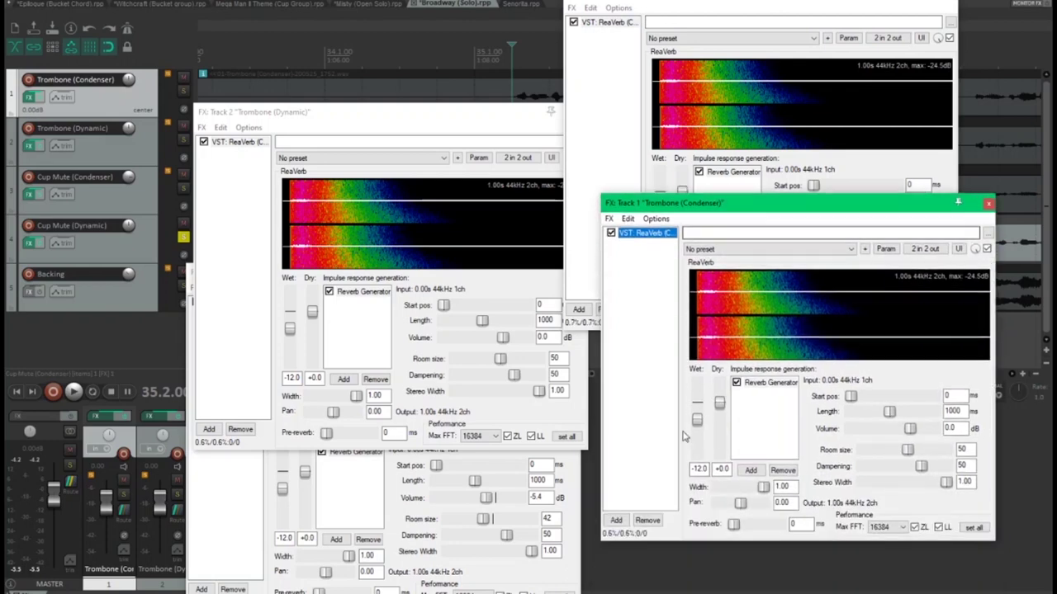
pyautogui.click(616, 520)
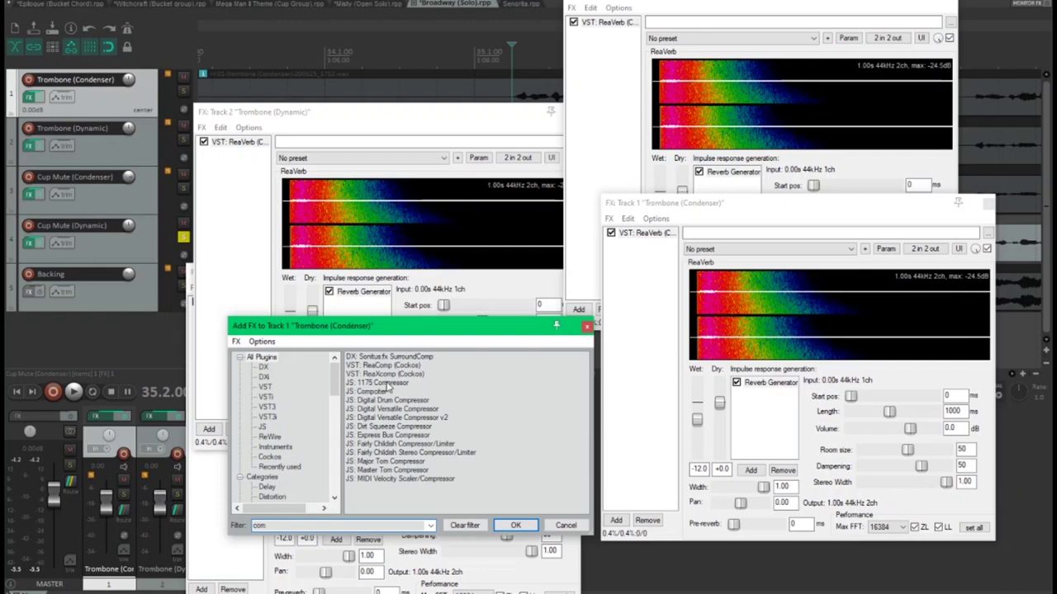
pyautogui.doubleClick(368, 358)
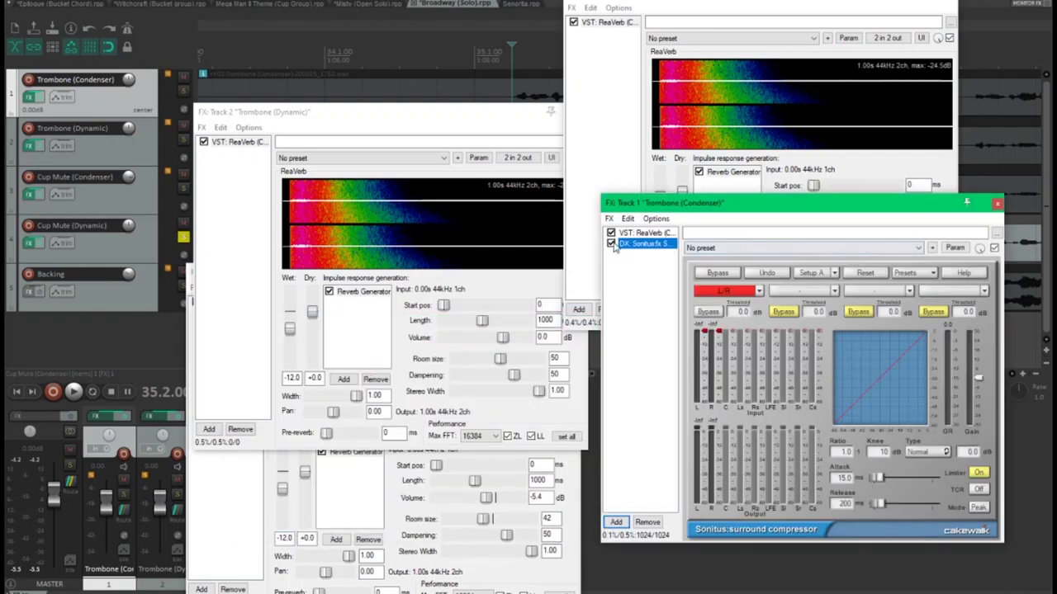
pyautogui.press('Delete')
# Add ReaComp with the "stock - Modern Vocal" preset to Trombone (Condenser) and copy it to the other trombone and cup mute tracks.
pyautogui.click(615, 521)
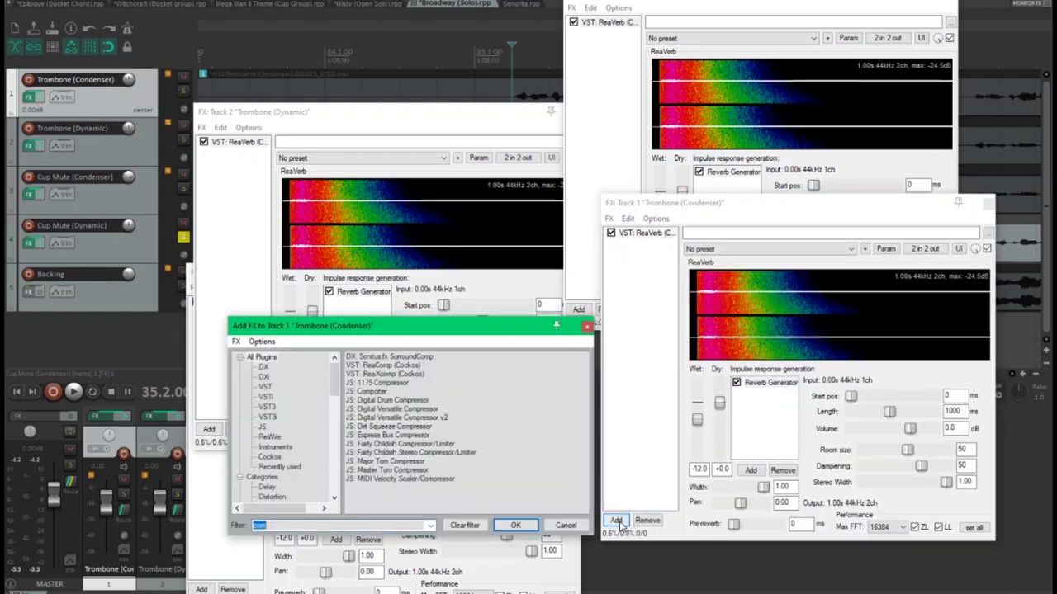
pyautogui.doubleClick(384, 365)
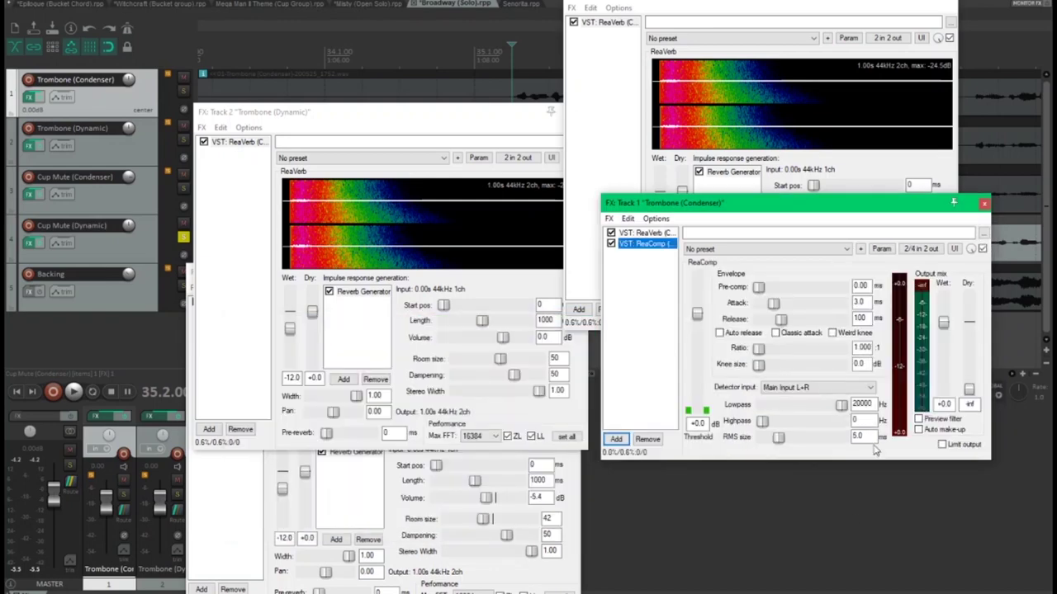
pyautogui.click(751, 249)
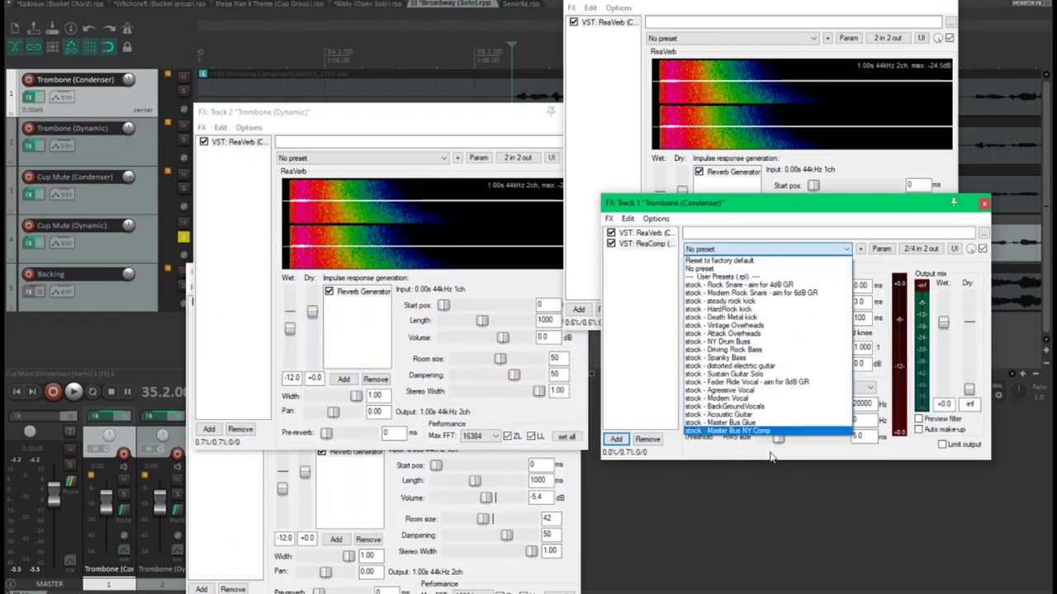
pyautogui.click(756, 400)
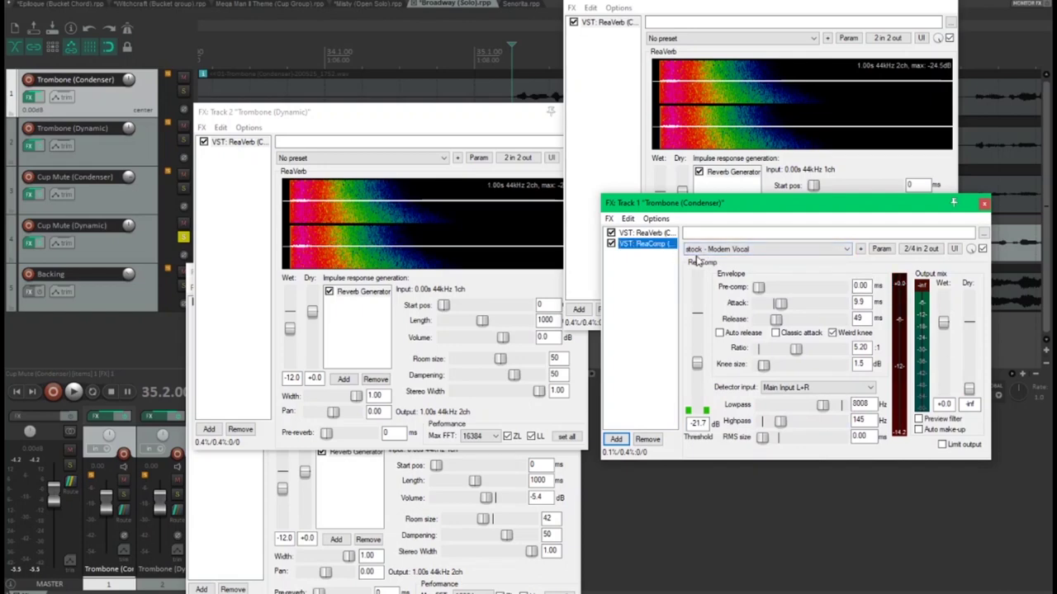
pyautogui.moveTo(643, 244); pyautogui.dragTo(235, 152)
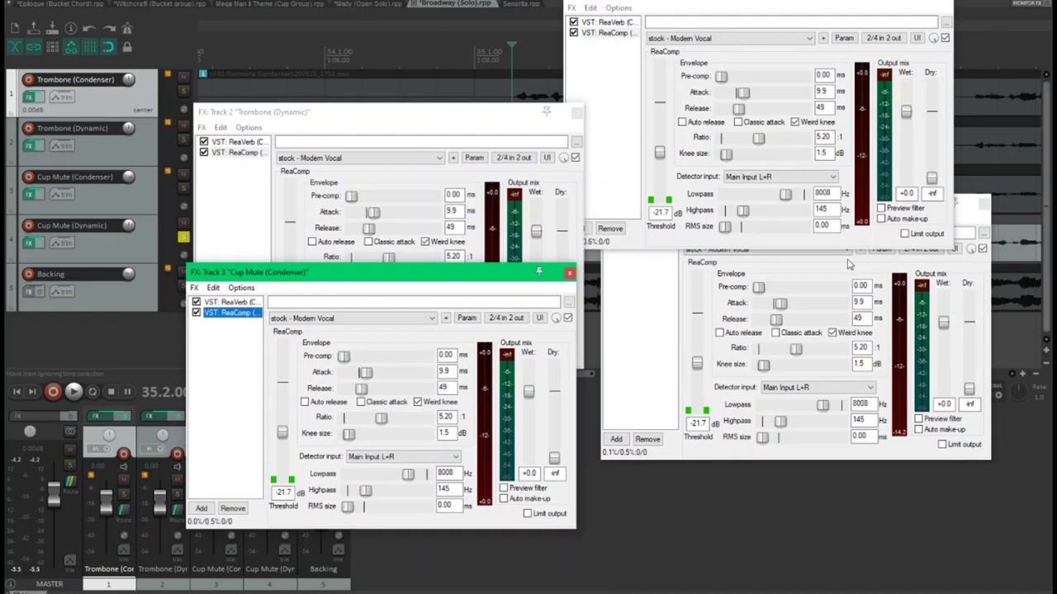
# Solo Trombone (Condenser) instead of Cup Mute (Dynamic) and close all four tracks' effect windows.
pyautogui.click(183, 90)
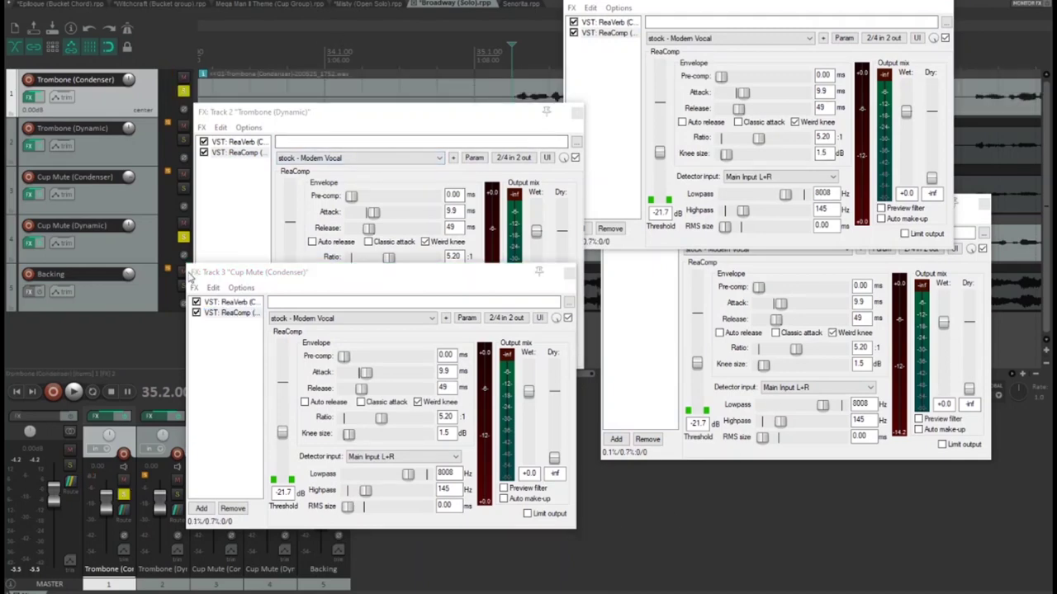
pyautogui.click(575, 112)
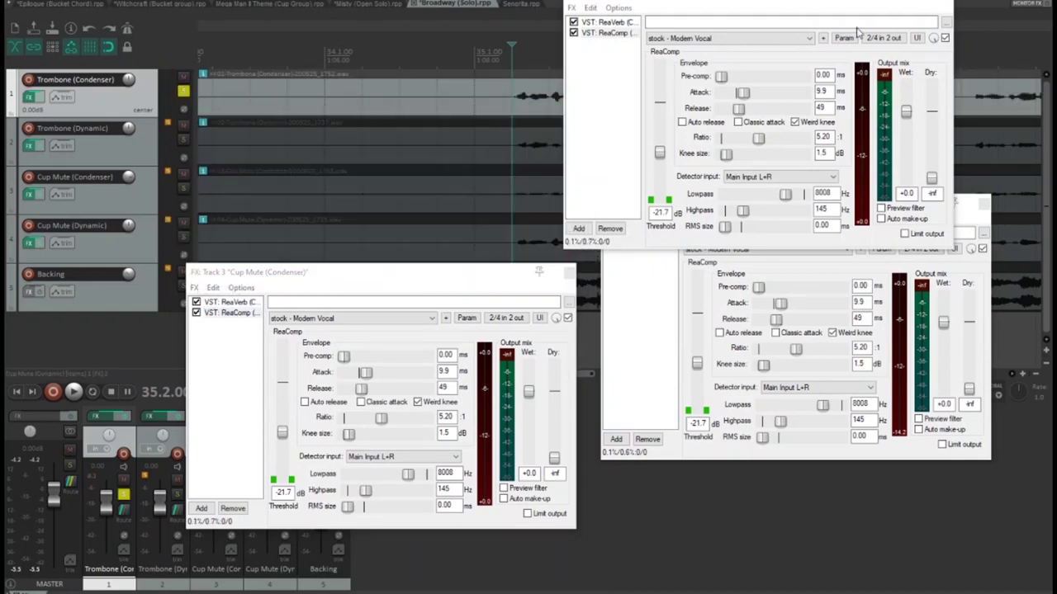
pyautogui.click(950, 3)
pyautogui.click(982, 203)
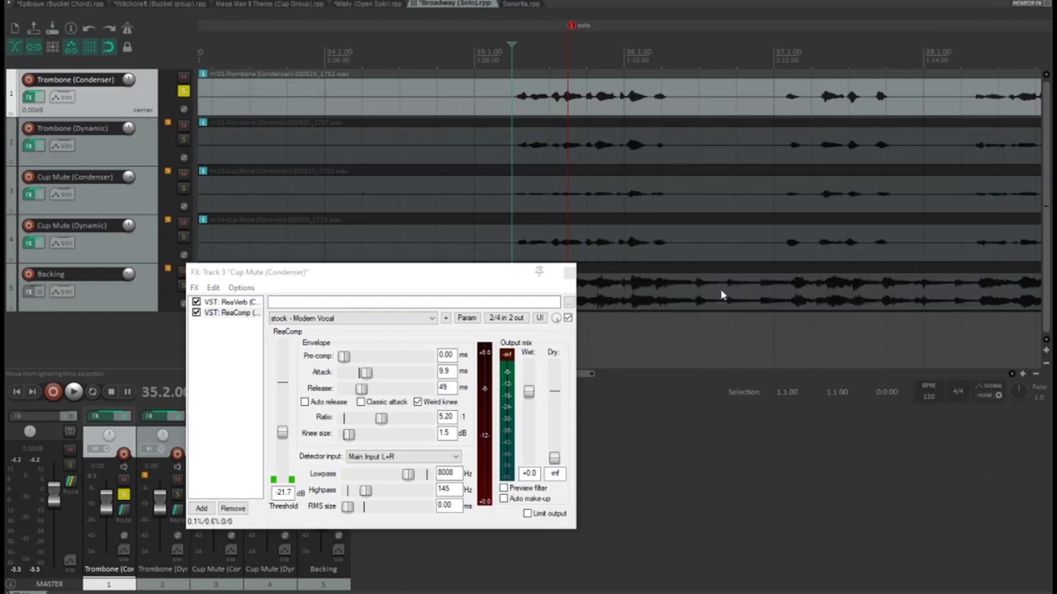
pyautogui.click(568, 272)
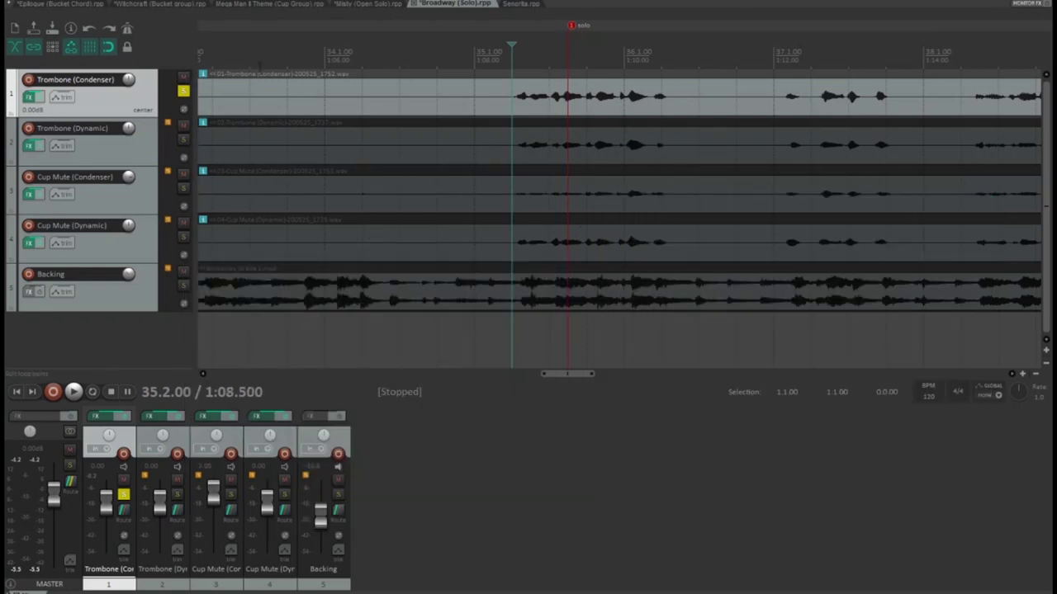
# Listen to Trombone (Condenser) with reverb and compression from 35.2.00, opening its effects window during playback.
pyautogui.press('space')
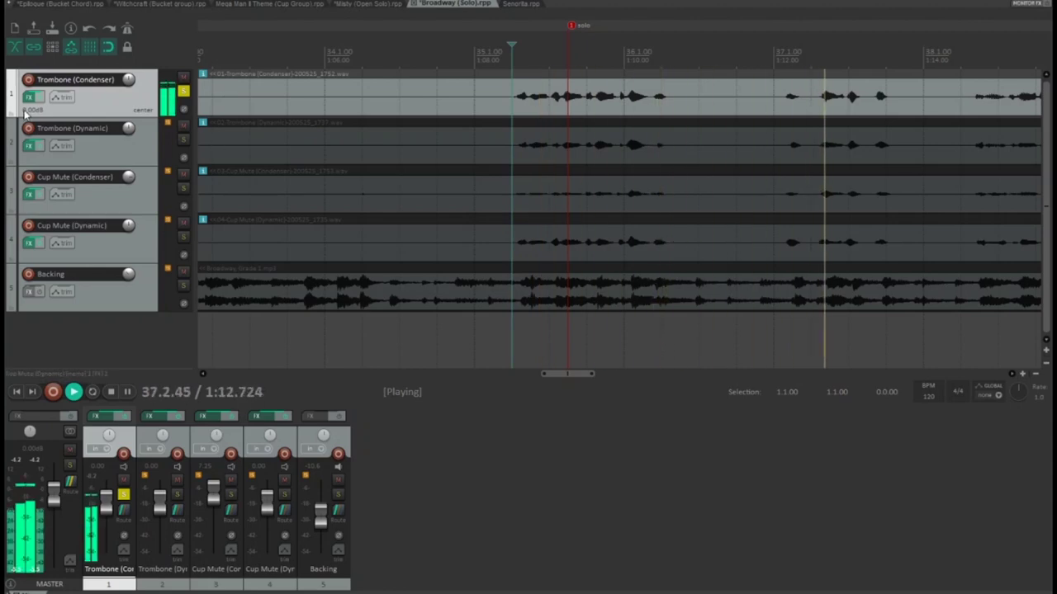
pyautogui.press('f')
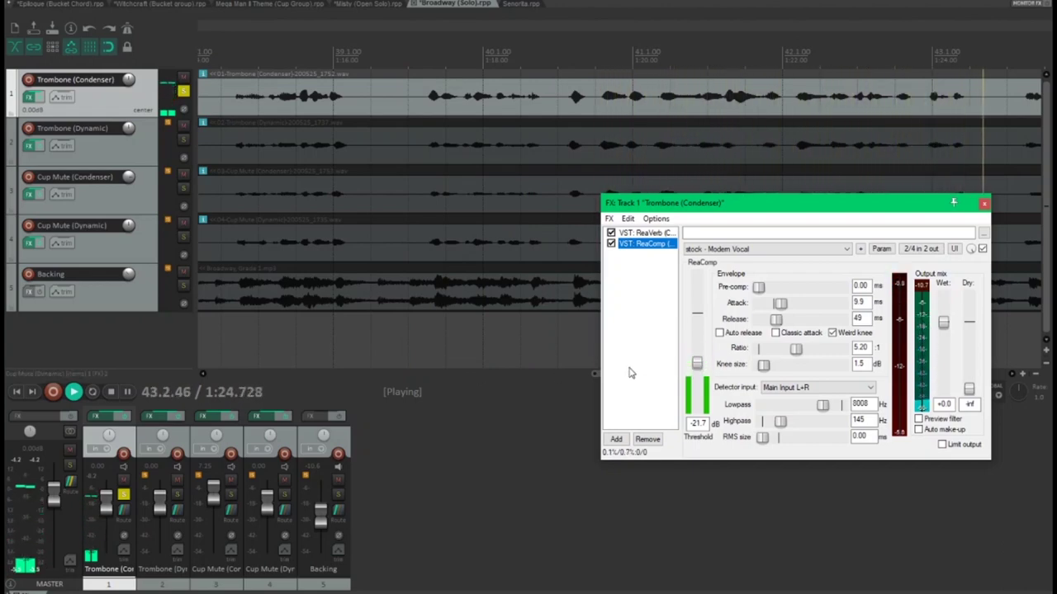
pyautogui.press('space')
# Solo Trombone (Dynamic) instead of Trombone (Condenser) and listen to it with reverb and compression from 35.2.00.
pyautogui.moveTo(594, 374); pyautogui.dragTo(546, 374)
pyautogui.click(183, 140)
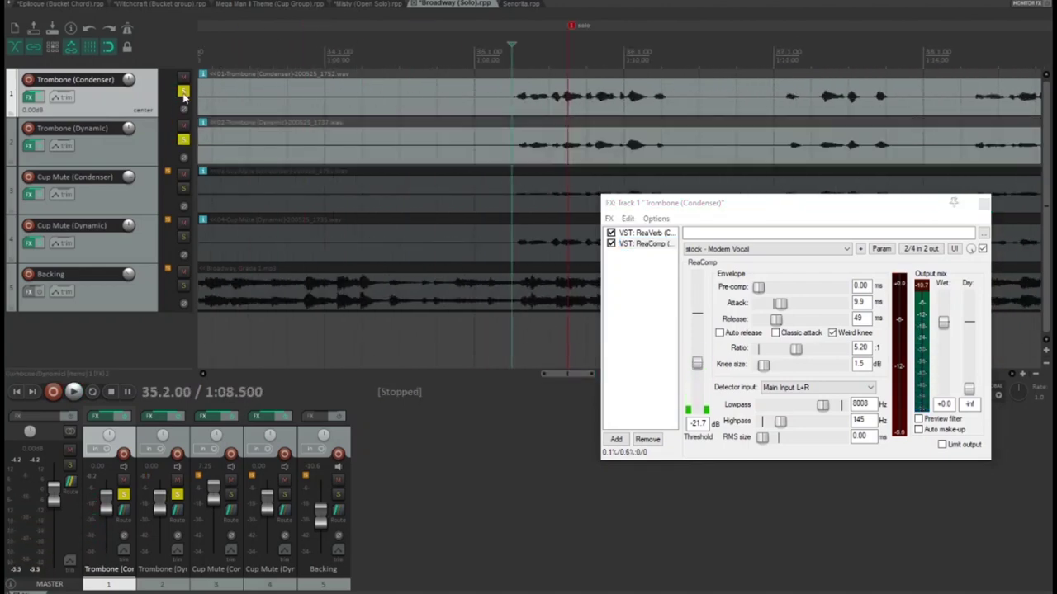
pyautogui.click(183, 91)
pyautogui.press('space')
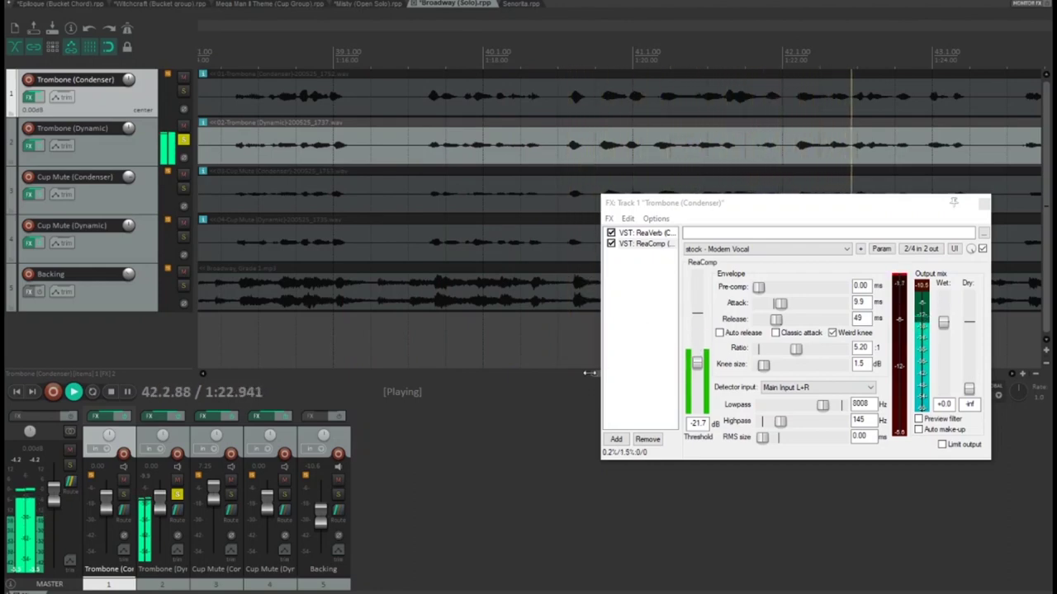
pyautogui.moveTo(741, 202); pyautogui.dragTo(765, 189)
pyautogui.press('space')
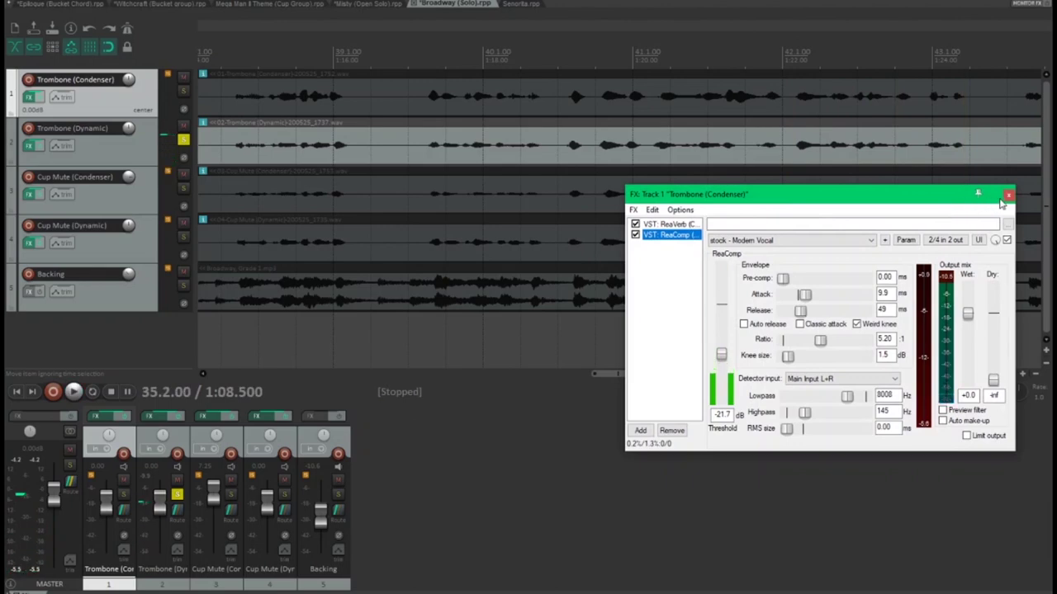
# Swap the open effects window for Cup Mute (Condenser)'s, solo that track and listen to it from 35.2.00.
pyautogui.click(1008, 198)
pyautogui.click(30, 194)
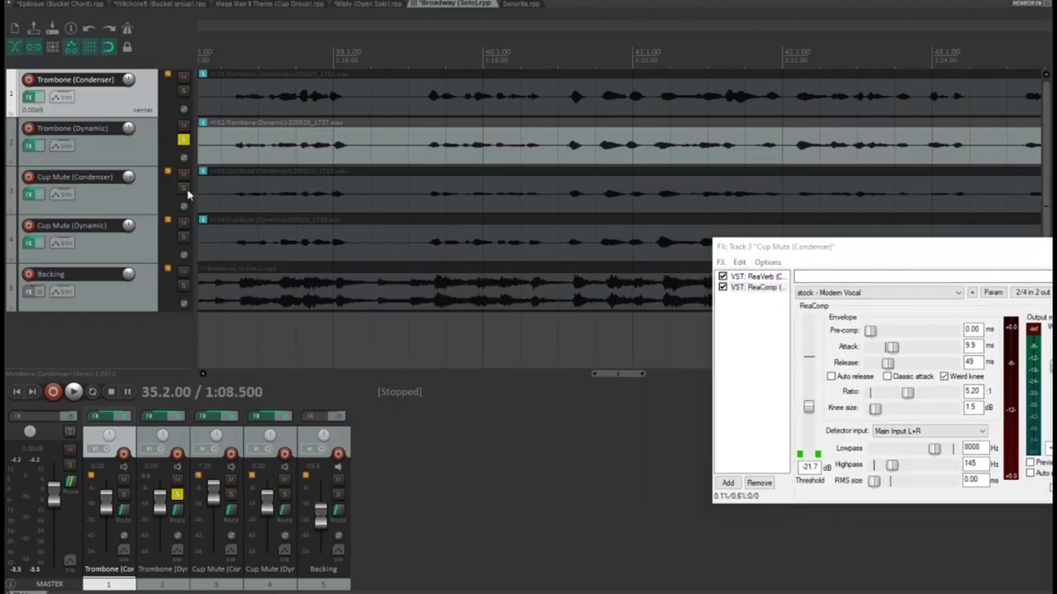
pyautogui.click(184, 188)
pyautogui.moveTo(619, 375); pyautogui.dragTo(573, 376)
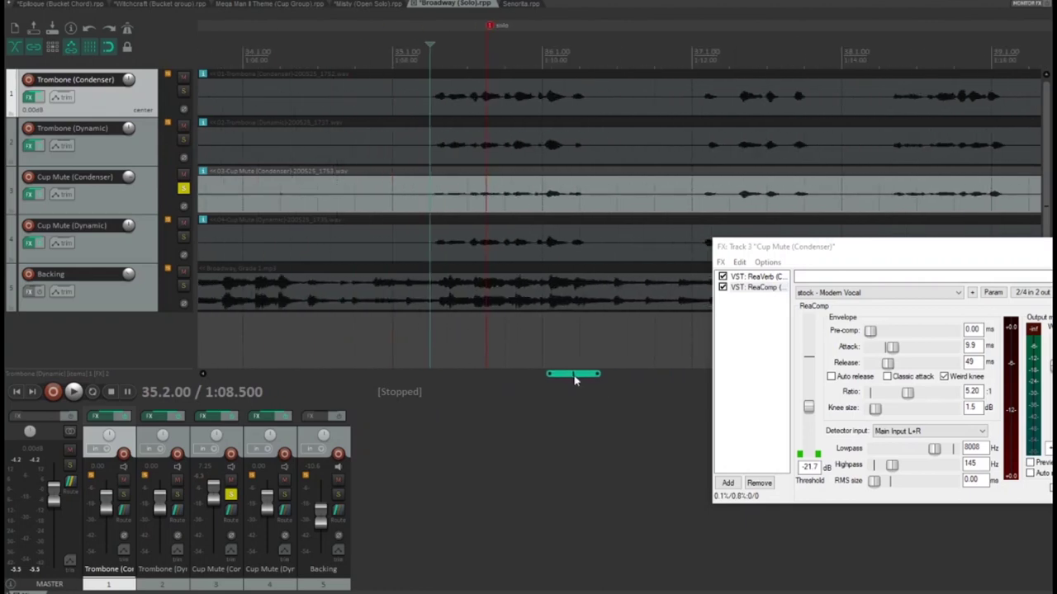
pyautogui.press('space')
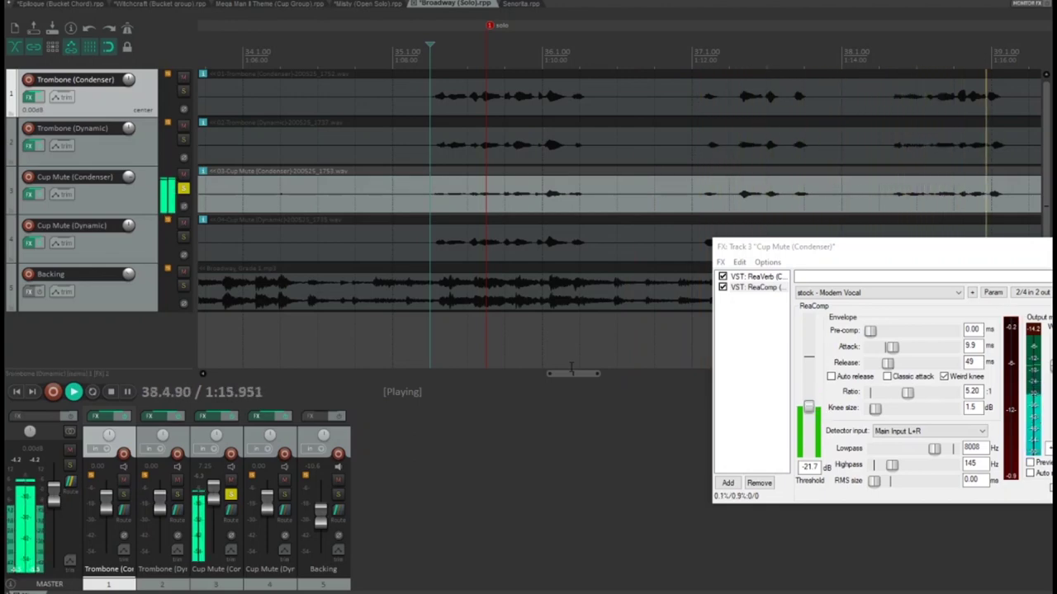
pyautogui.press('space')
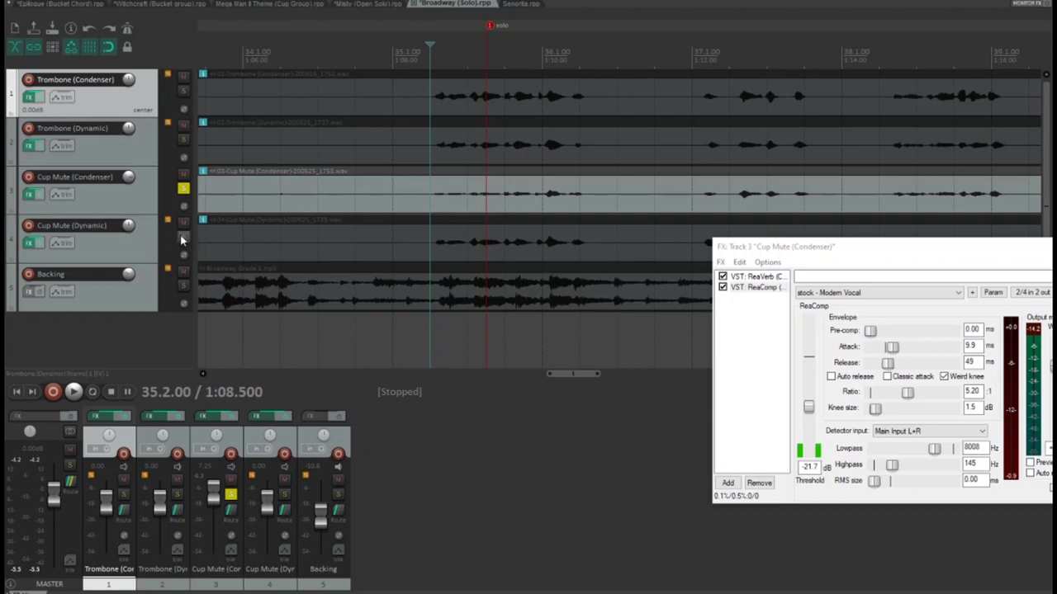
# Solo Cup Mute (Dynamic), listen to it with its effects from 35.2.00, and move the Cup Mute (Condenser) effects window aside.
pyautogui.click(183, 239)
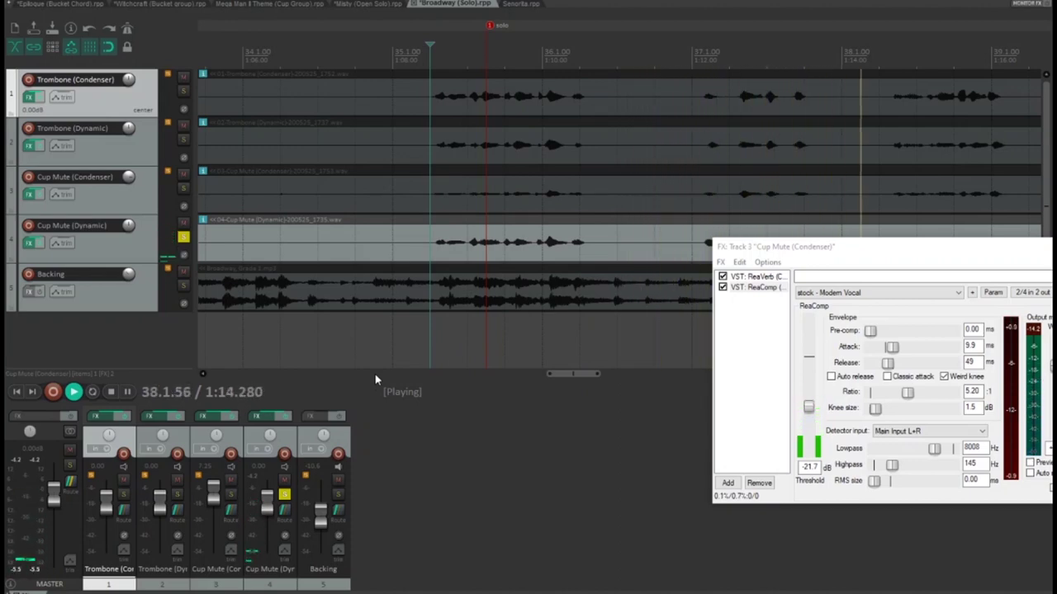
pyautogui.press('space')
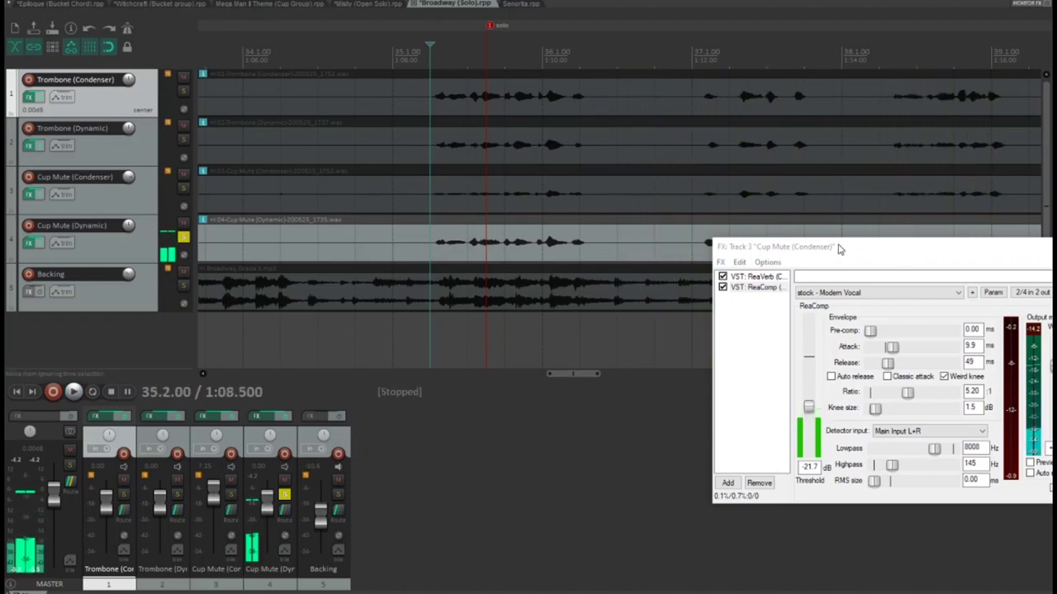
pyautogui.moveTo(839, 248); pyautogui.dragTo(579, 236)
pyautogui.click(477, 223)
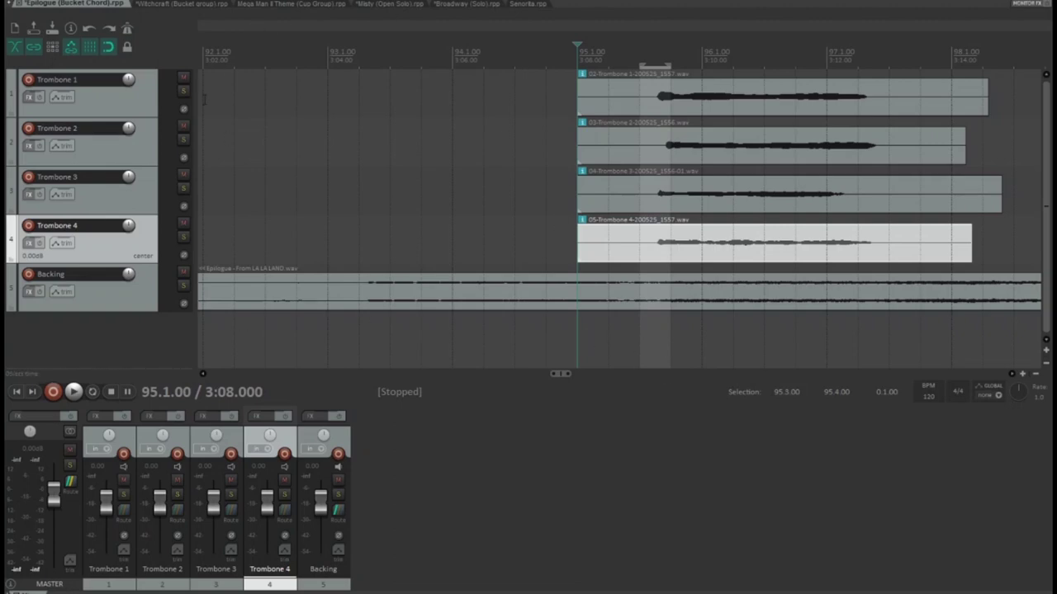
# In the Epilogue (Bucket Chord) project, listen to Backing alone from 94.1.00 and clear its solo.
pyautogui.click(181, 286)
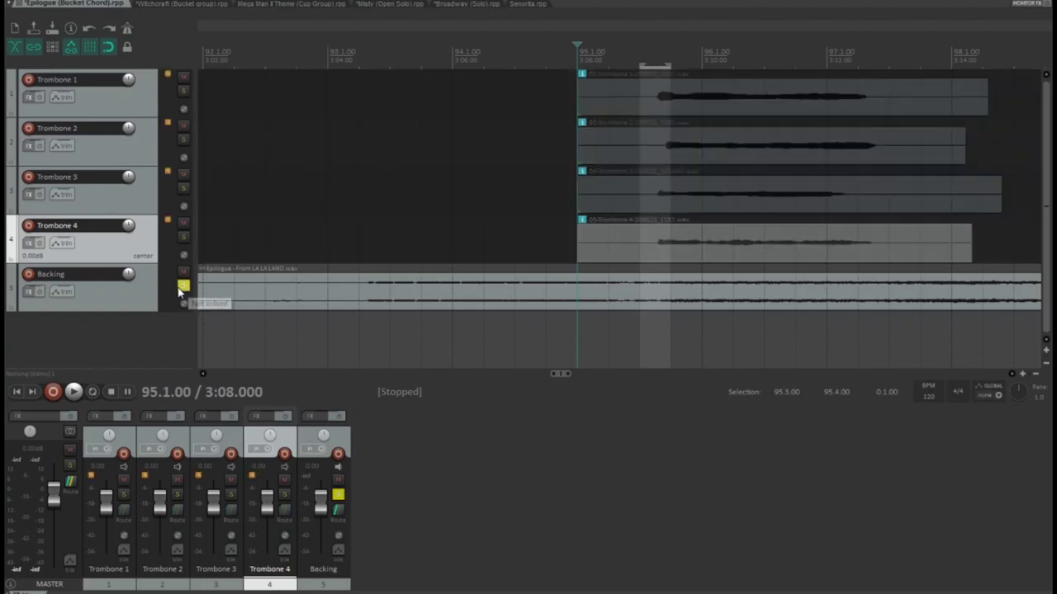
pyautogui.press('pageup')
pyautogui.press('space')
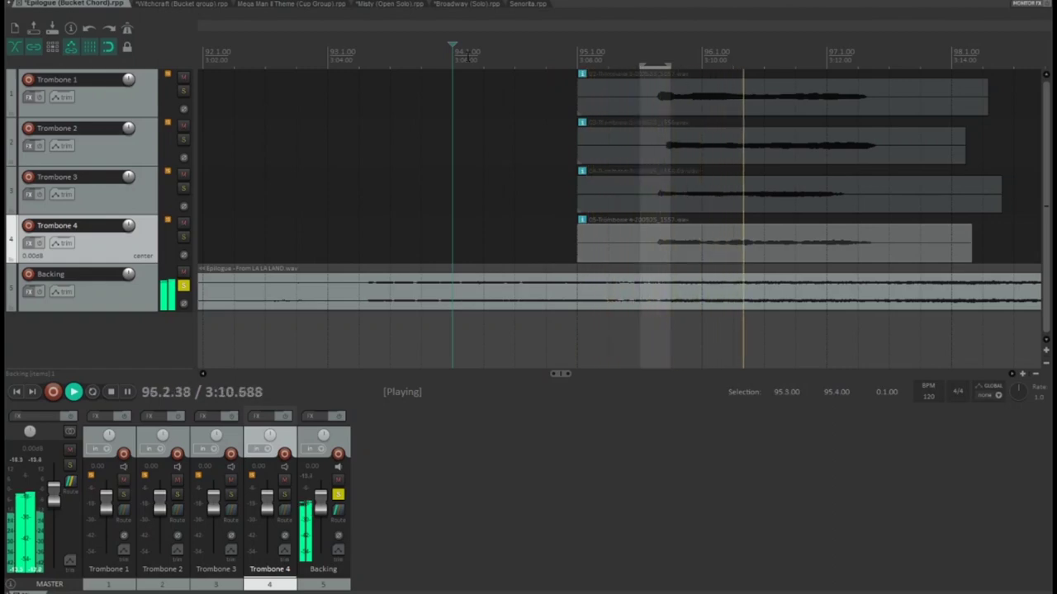
pyautogui.press('space')
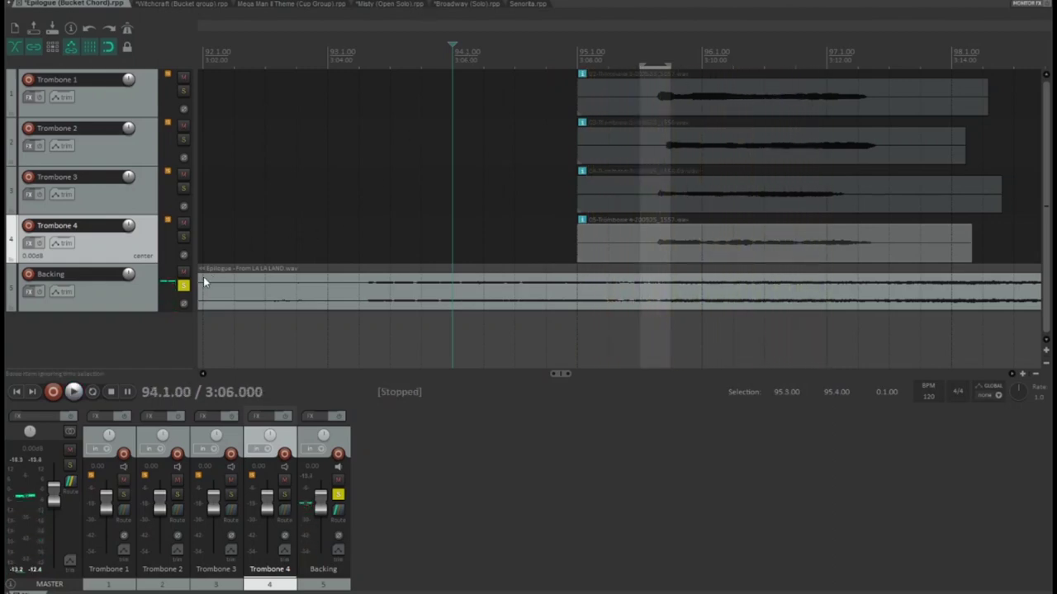
pyautogui.click(183, 287)
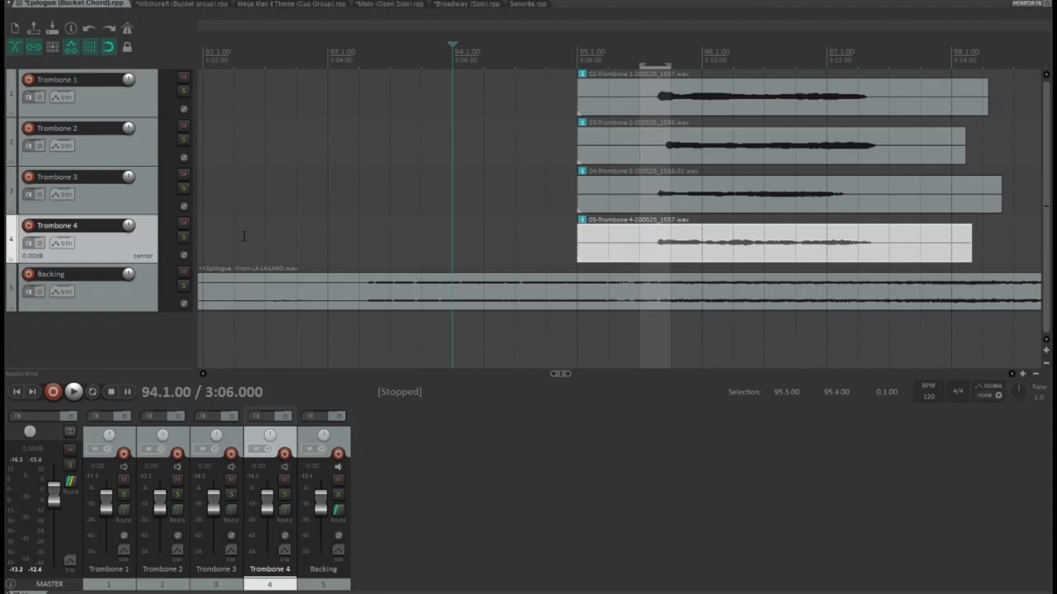
# Solo Trombone 1 to Trombone 4 and listen to the four-part chord from 95.1.00.
pyautogui.click(184, 237)
pyautogui.click(183, 188)
pyautogui.click(184, 139)
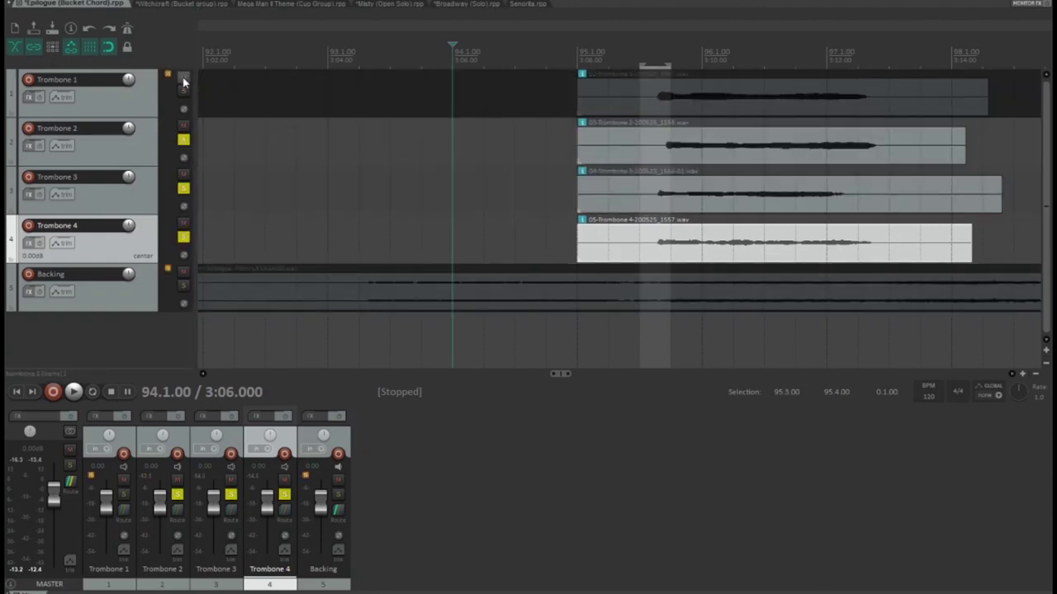
pyautogui.click(183, 90)
pyautogui.click(578, 58)
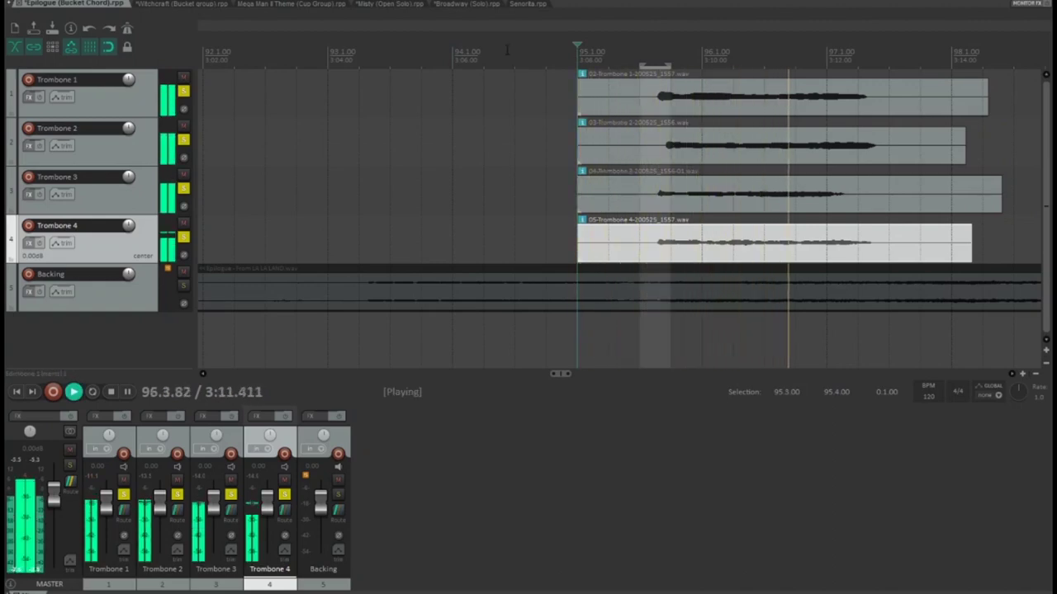
pyautogui.press('space')
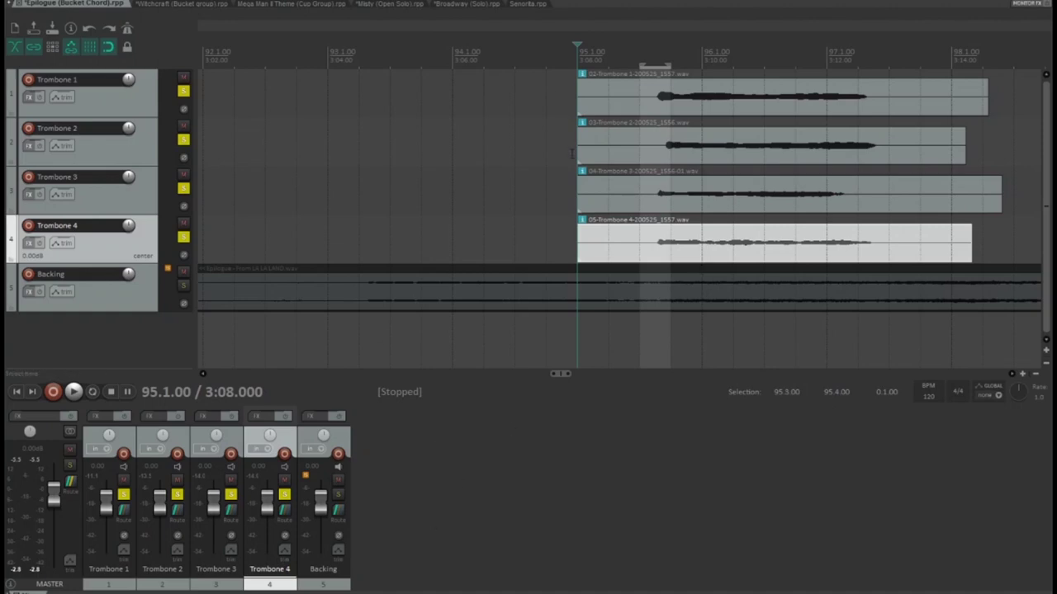
# Insert a new track above Trombone 1 and name it "Trombone Bus".
pyautogui.rightClick(412, 476)
pyautogui.rightClick(150, 361)
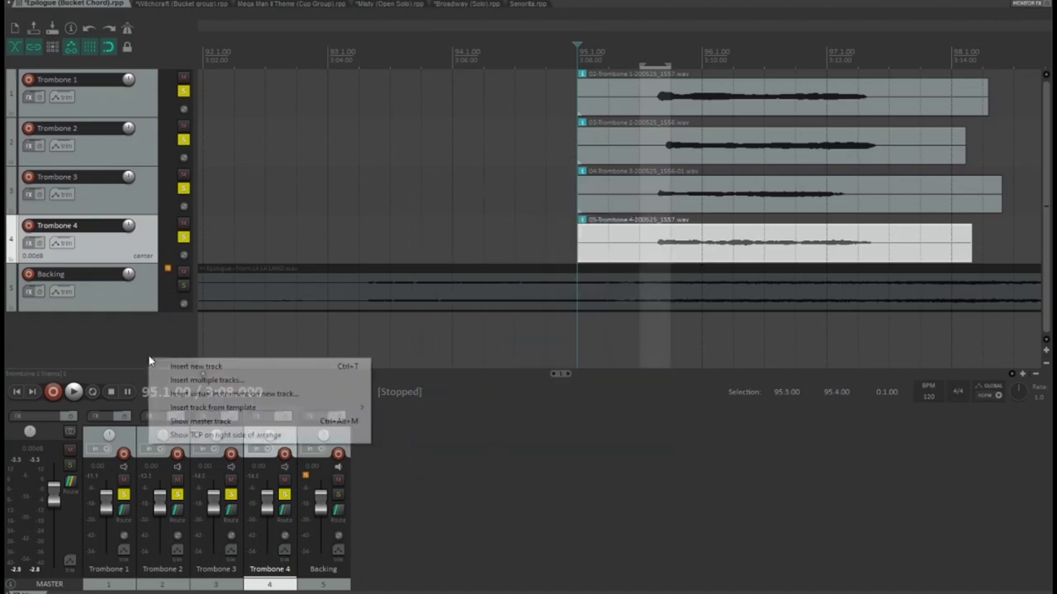
pyautogui.click(173, 367)
pyautogui.moveTo(98, 100); pyautogui.dragTo(20, 101)
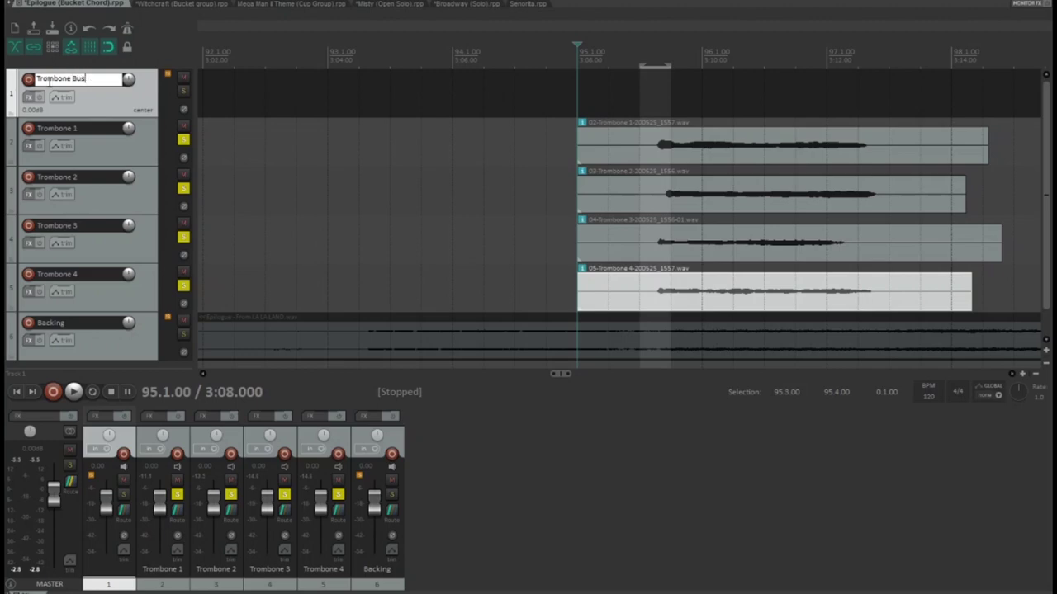
pyautogui.press('Return')
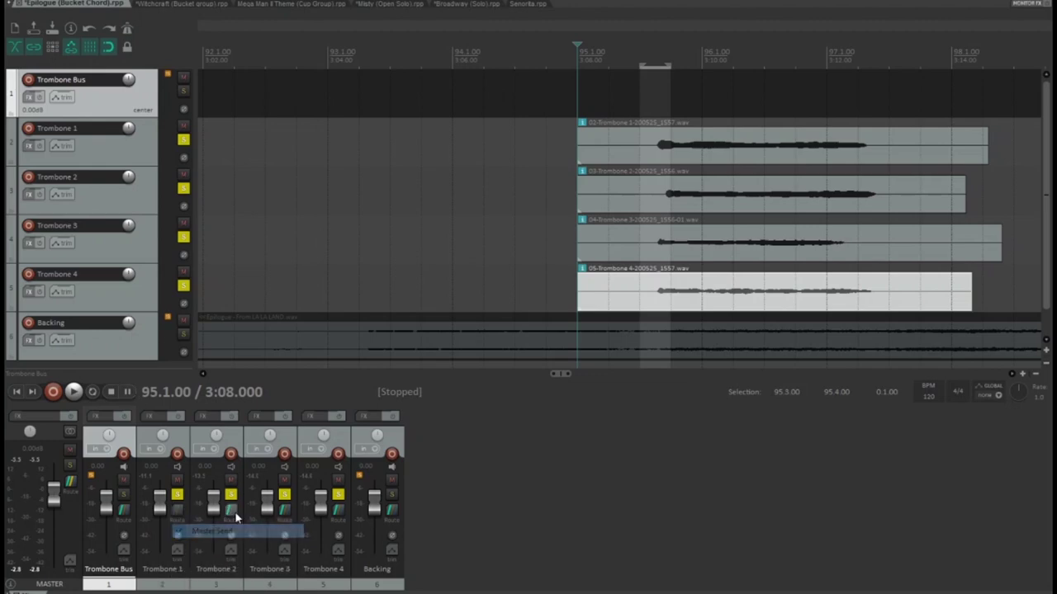
# Turn off the master sends of Trombone 1 to Trombone 4 and route all four tracks to Trombone Bus.
pyautogui.moveTo(286, 516)
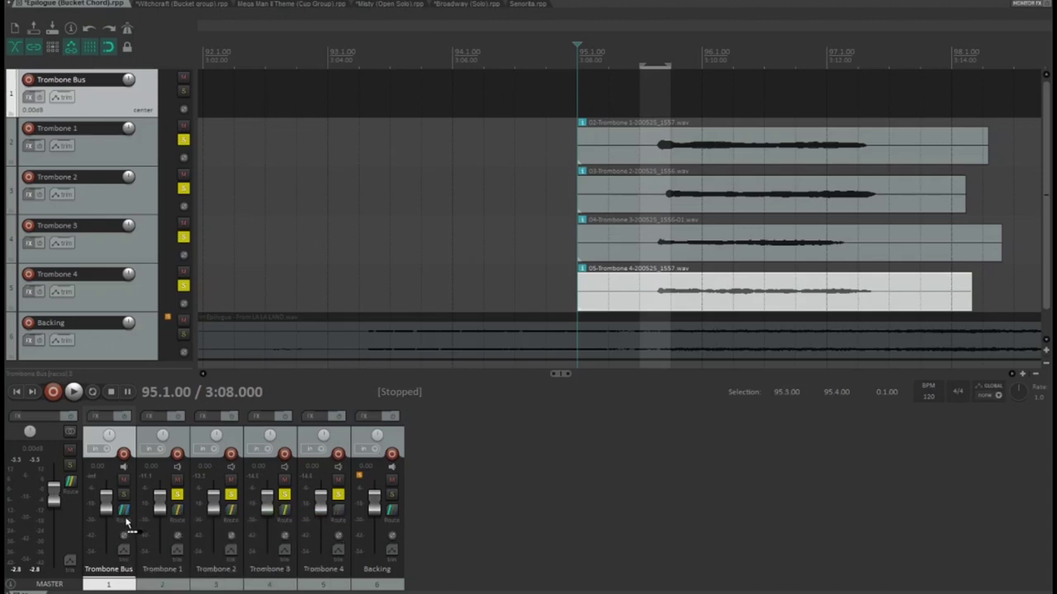
pyautogui.moveTo(124, 513)
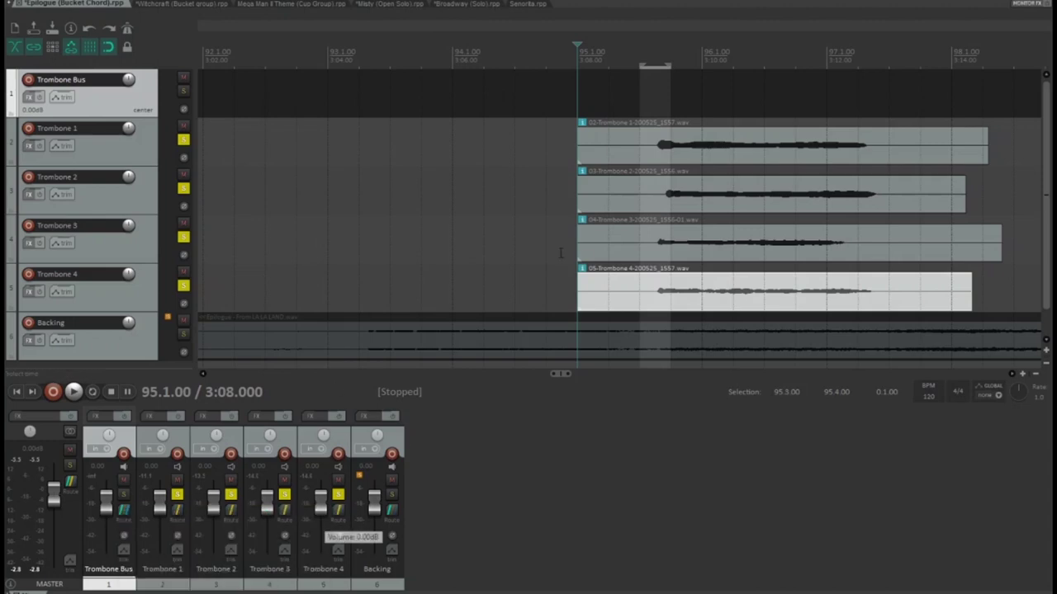
pyautogui.click(253, 124)
# Clear the solos on Trombone 1 to 4, solo Trombone Bus instead and listen to it from 95.1.00.
pyautogui.click(183, 139)
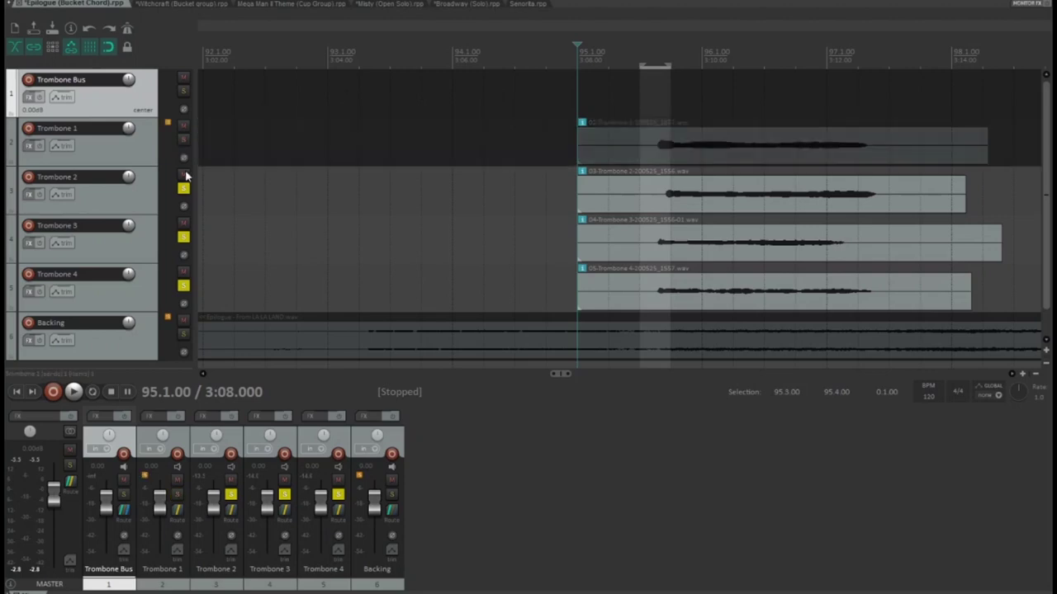
pyautogui.click(183, 188)
pyautogui.click(183, 237)
pyautogui.click(183, 286)
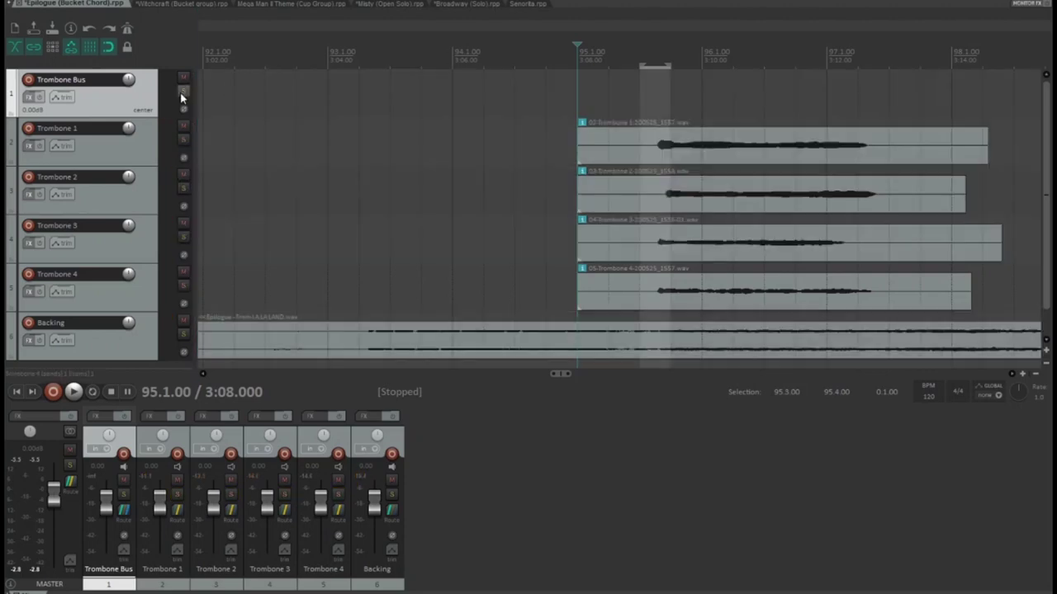
pyautogui.click(183, 91)
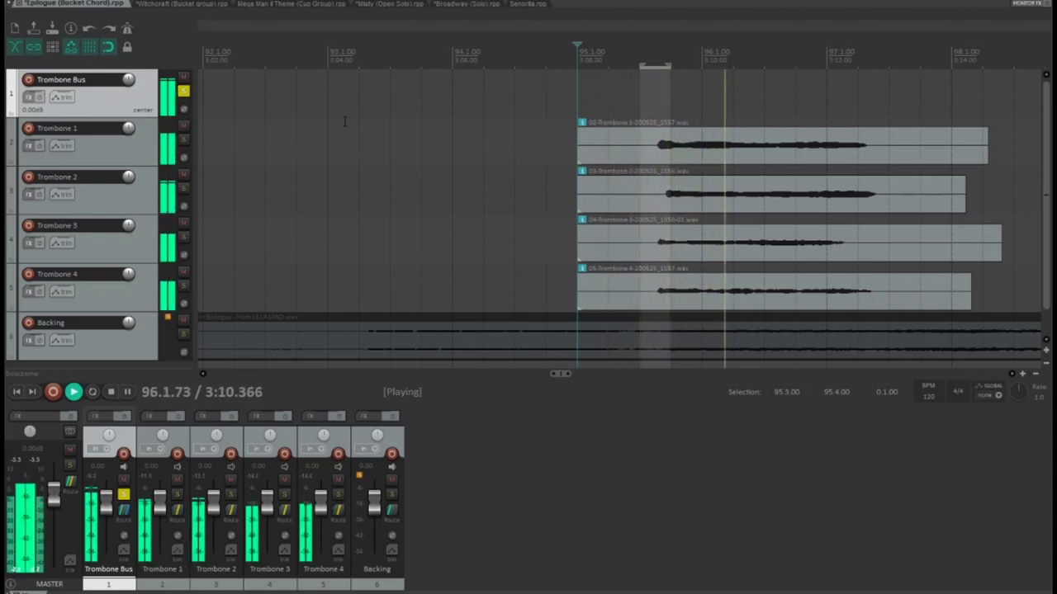
pyautogui.press('space')
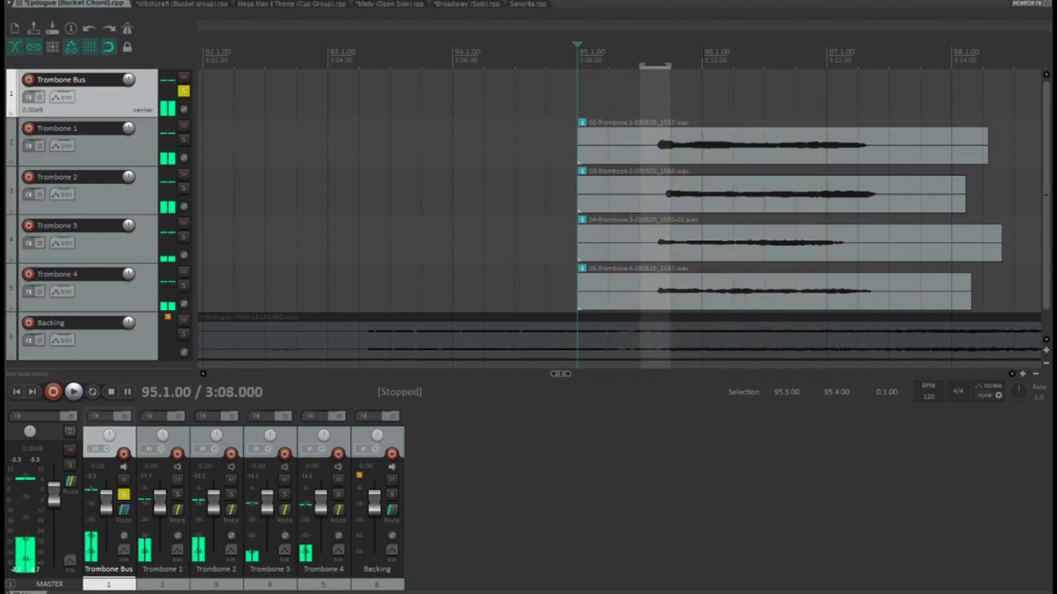
# Lower the Trombone Bus volume during playback to hear its effect on all four trombones, and reset it to 0.00 dB.
pyautogui.press('space')
pyautogui.moveTo(107, 504); pyautogui.dragTo(107, 512)
pyautogui.doubleClick(107, 511)
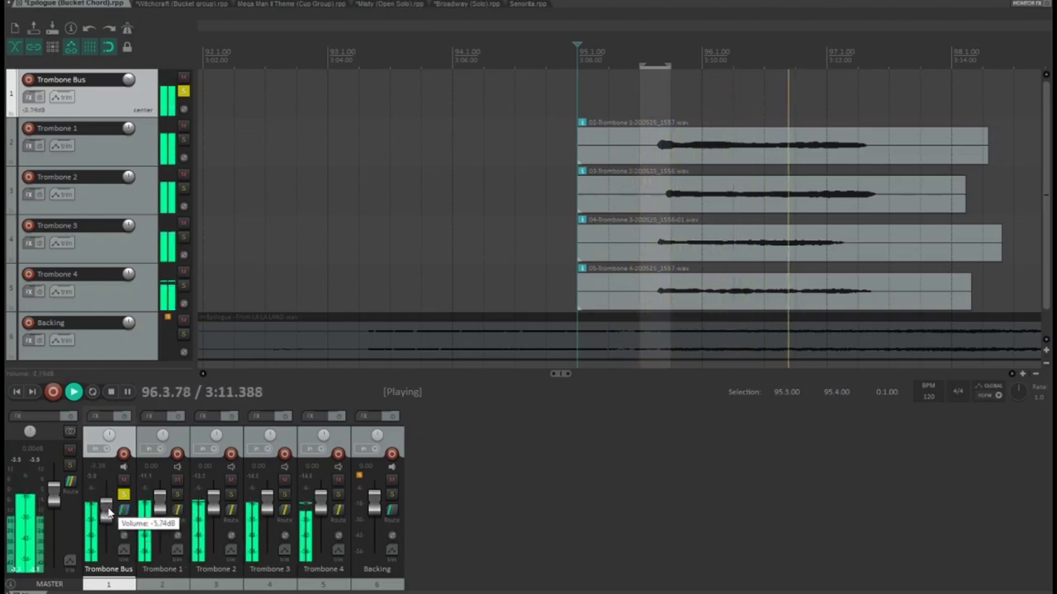
pyautogui.press('space')
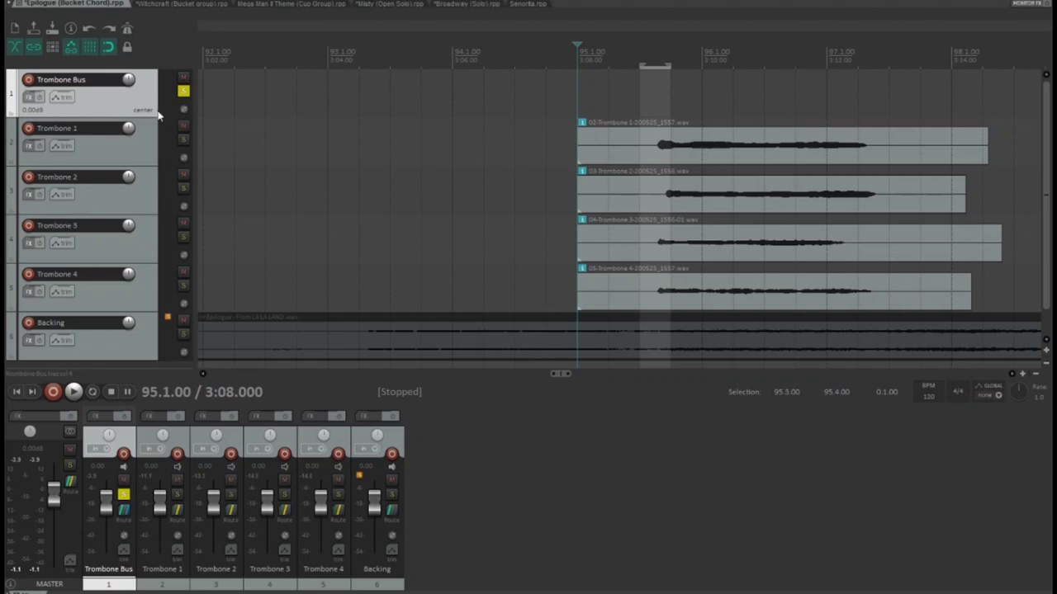
# Add ReaVerb to Trombone Bus with a Reverb Generator as its impulse response.
pyautogui.click(28, 97)
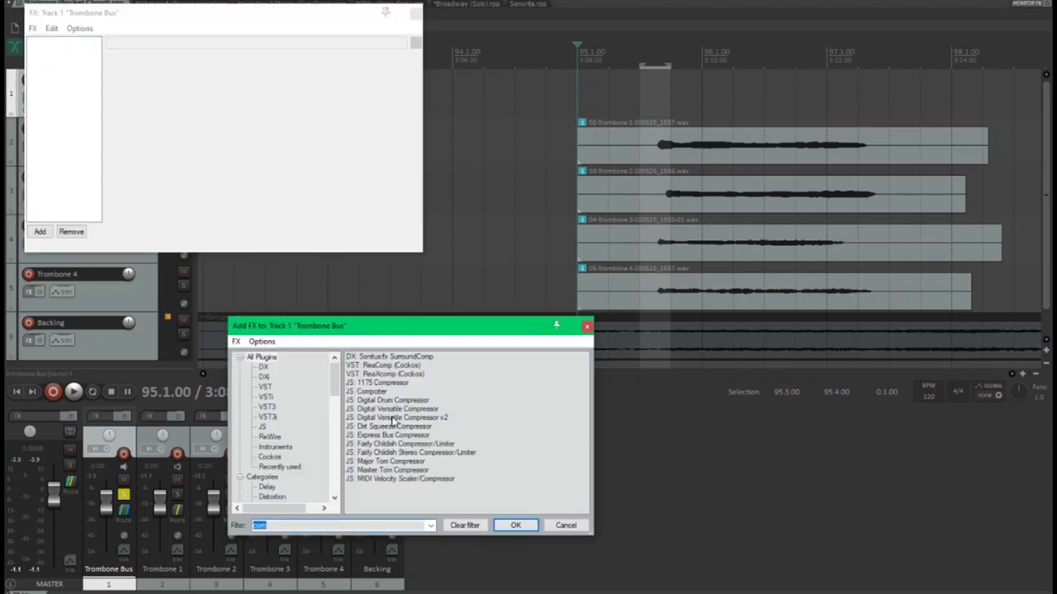
pyautogui.write('l')
pyautogui.write('eav')
pyautogui.press('Down')
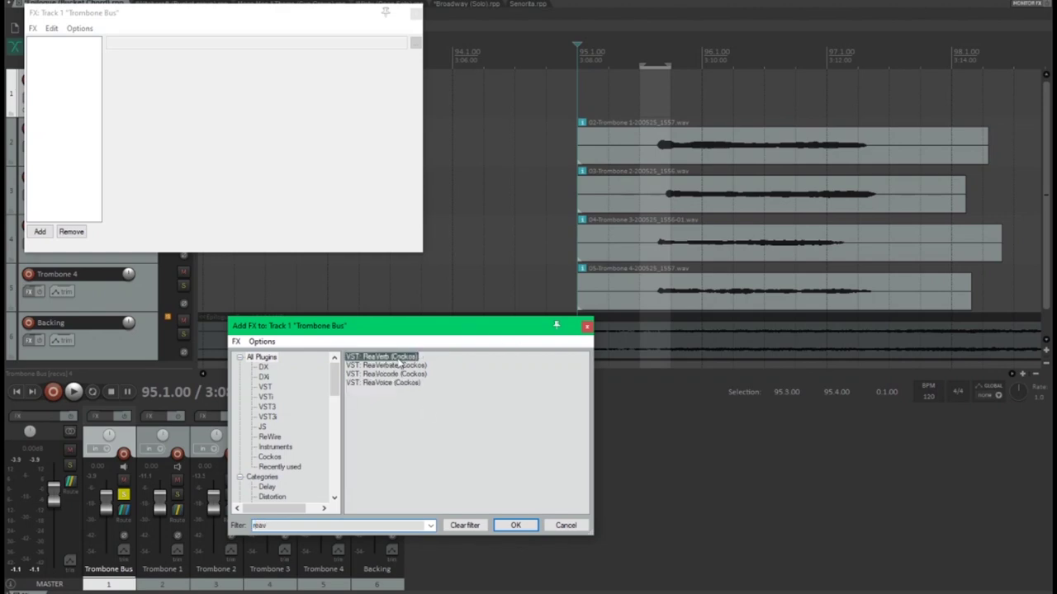
pyautogui.press('Return')
pyautogui.click(174, 280)
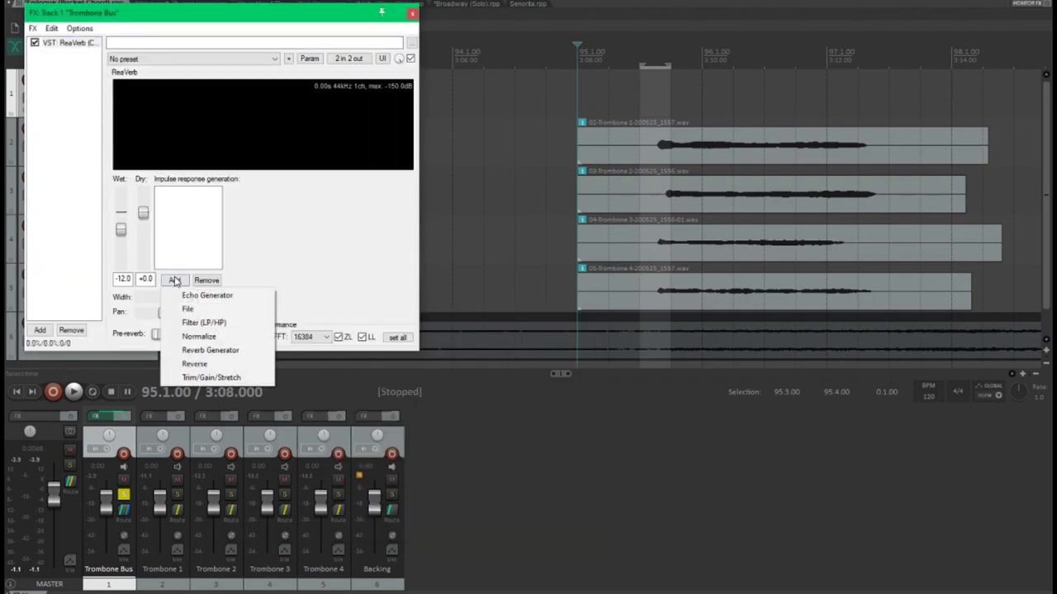
pyautogui.click(221, 351)
# Listen to Trombone Bus with the reverb from 95.1.00 and move its effects window clear of the track controls and mixer.
pyautogui.moveTo(225, 15); pyautogui.dragTo(336, 144)
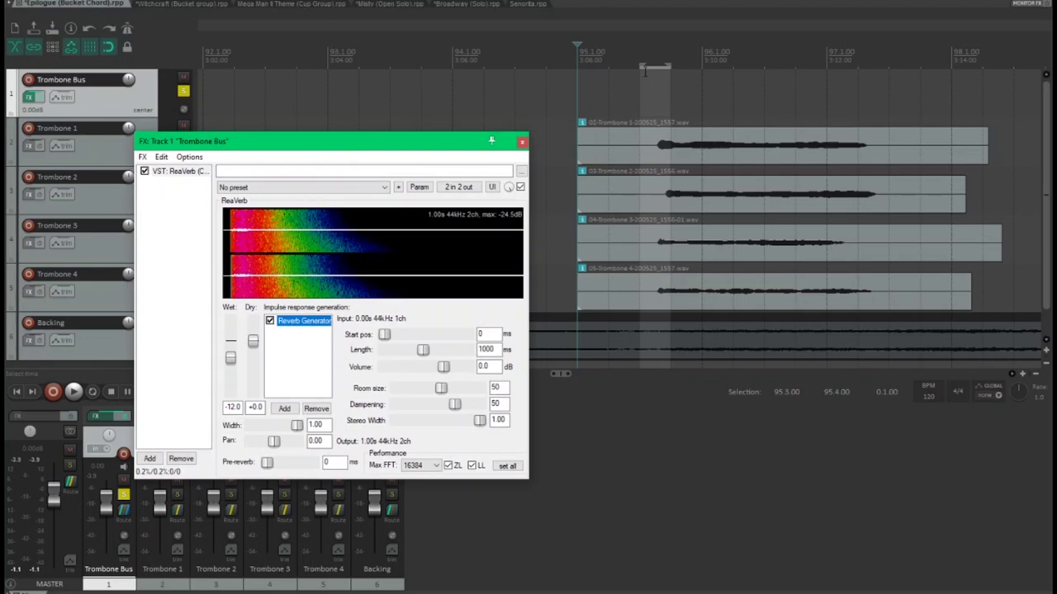
pyautogui.press('space')
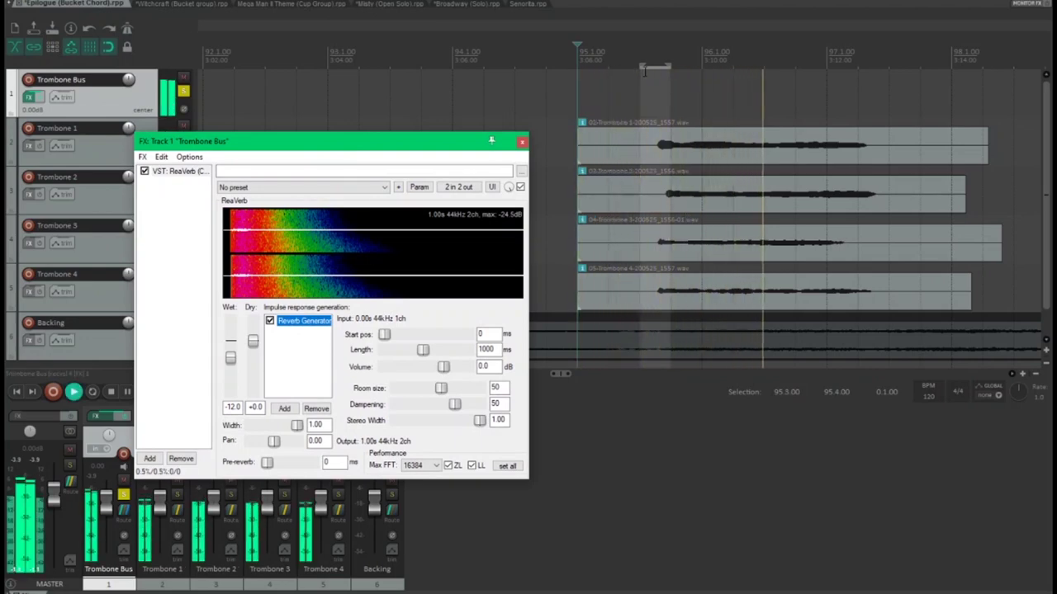
pyautogui.press('space')
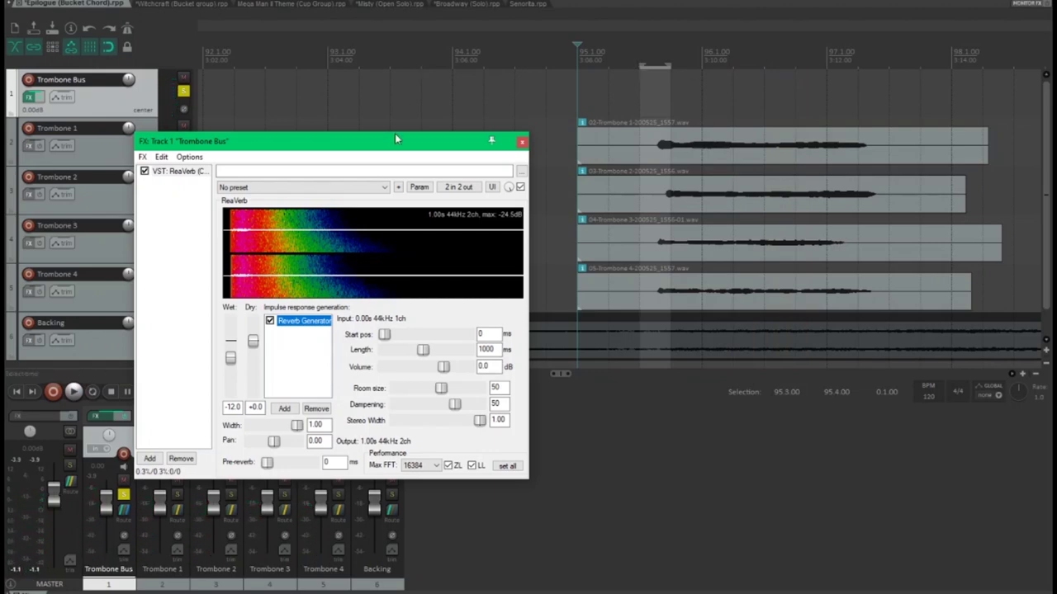
pyautogui.moveTo(394, 139); pyautogui.dragTo(898, 232)
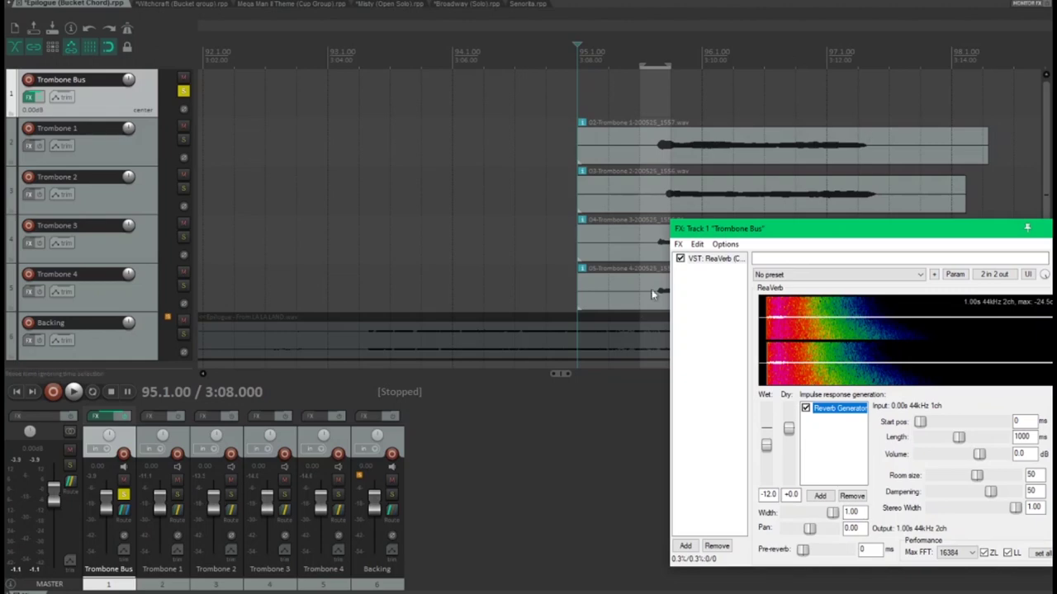
# Pan Trombone 1 to 20% left, Trombone 2 to 48% left, Trombone 3 to 27% right and Trombone 4 to 48% right, and listen back.
pyautogui.click(590, 402)
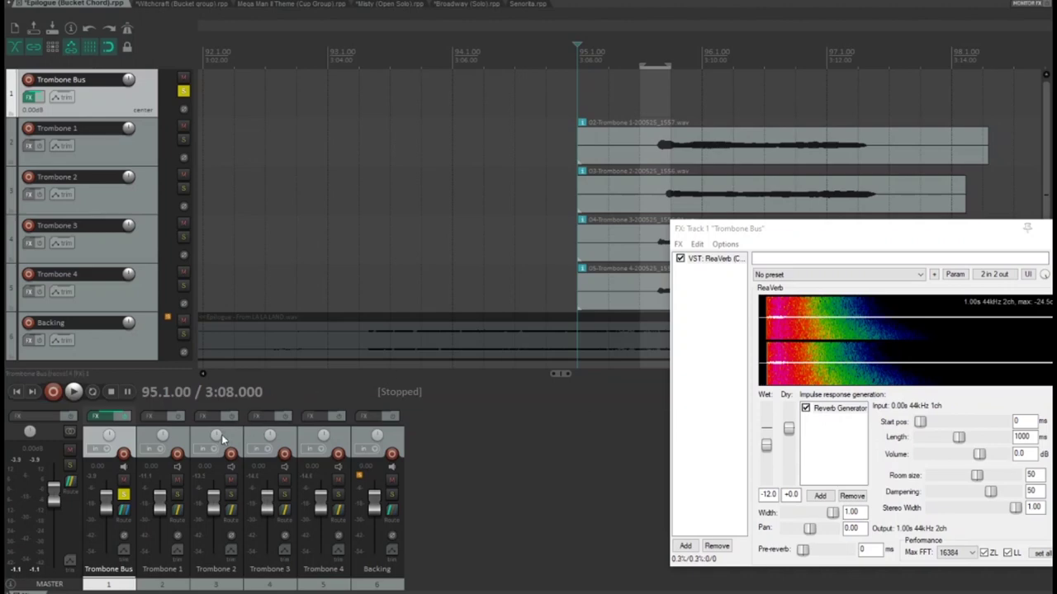
pyautogui.moveTo(221, 439); pyautogui.dragTo(245, 431)
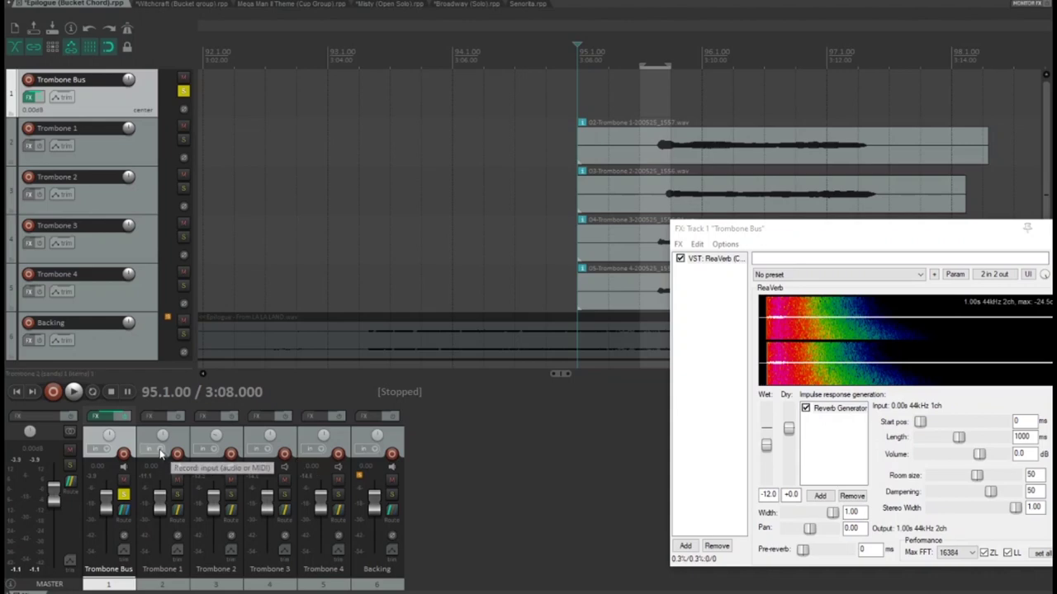
pyautogui.moveTo(163, 436); pyautogui.dragTo(163, 435)
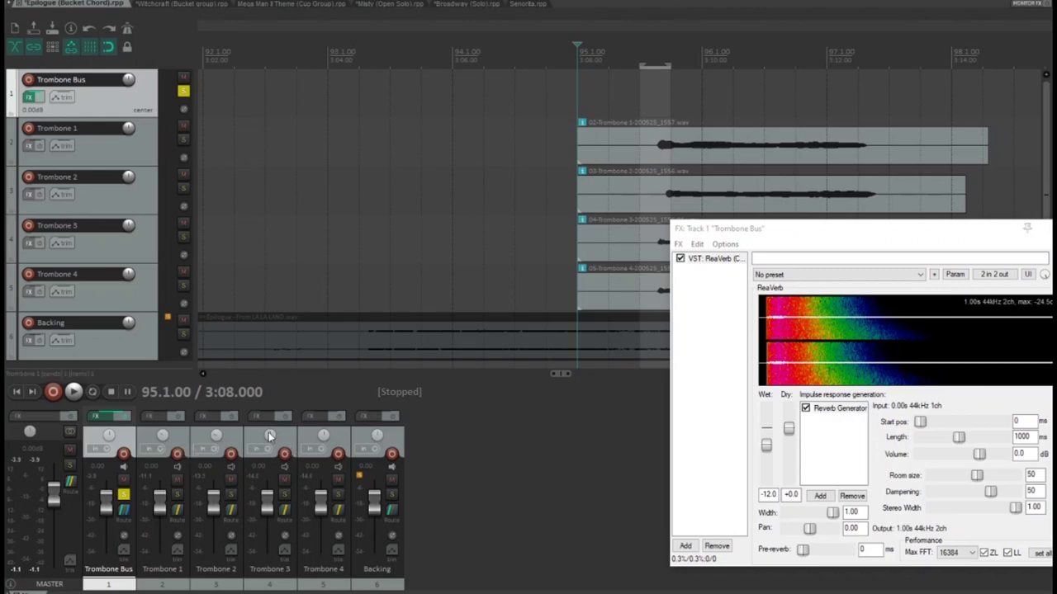
pyautogui.moveTo(270, 436)
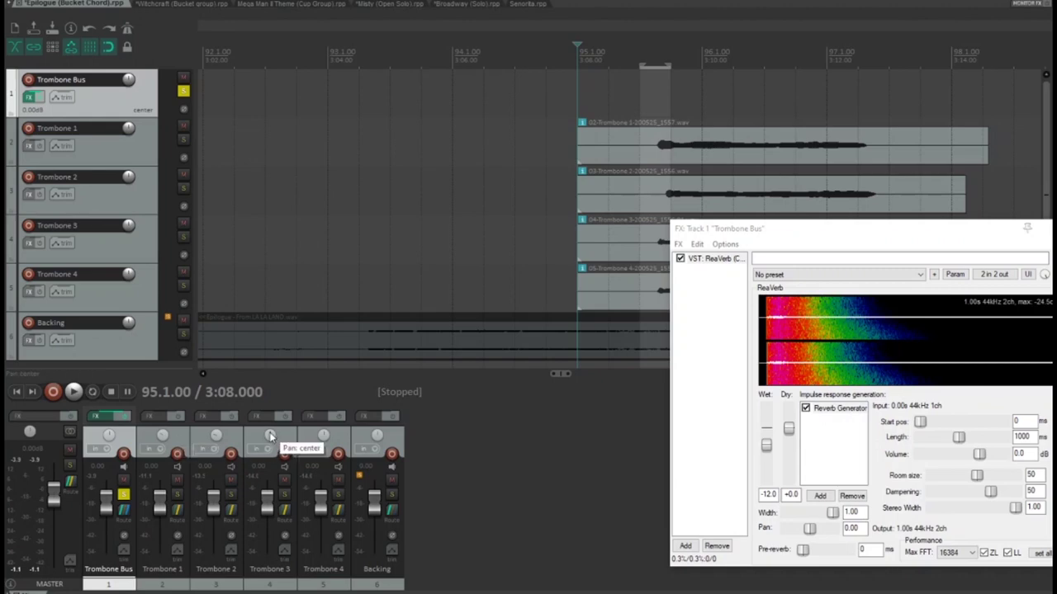
pyautogui.moveTo(270, 436); pyautogui.dragTo(329, 422)
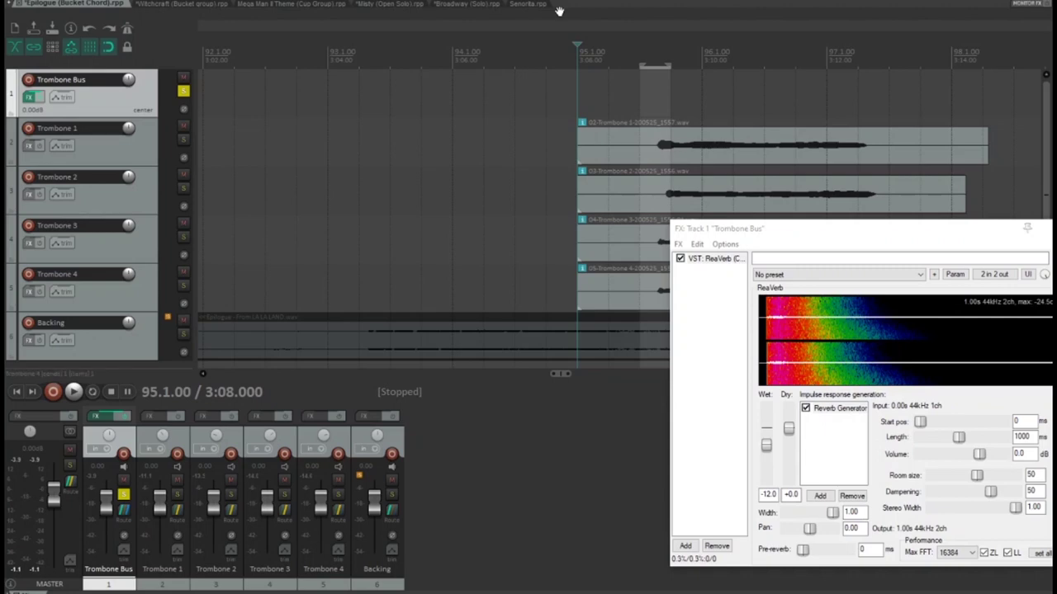
pyautogui.press('space')
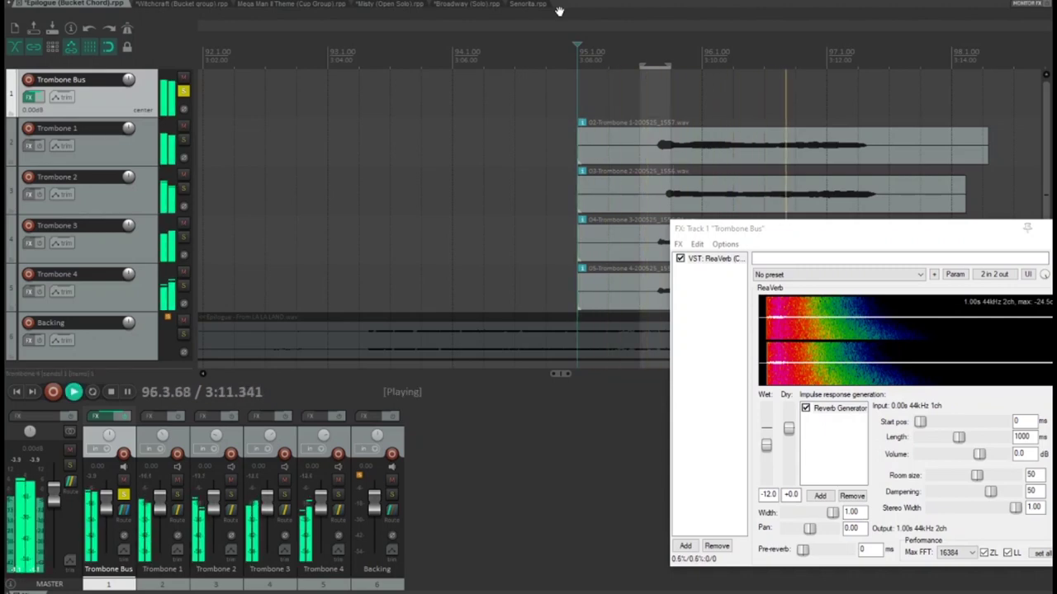
pyautogui.press('space')
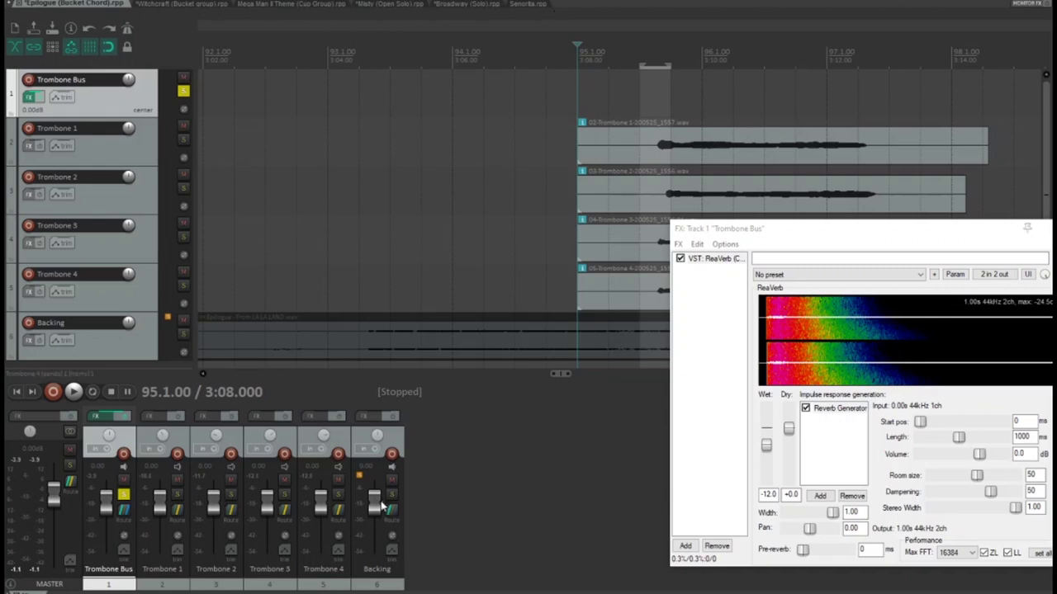
# Bring the full trombone clips into view and add ReaComp after ReaVerb on Trombone Bus.
pyautogui.moveTo(560, 373); pyautogui.dragTo(570, 373)
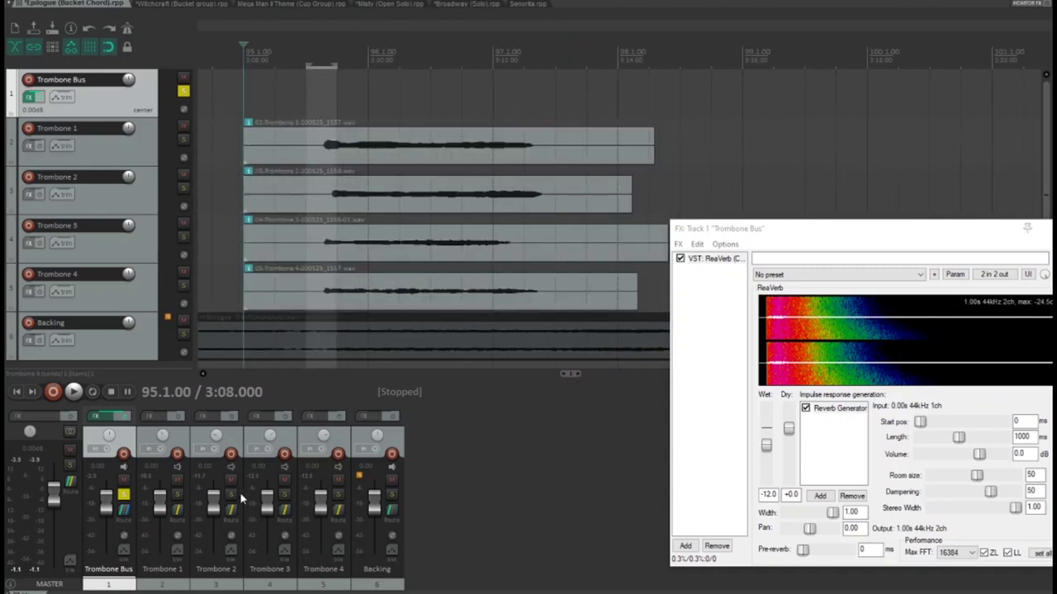
pyautogui.click(685, 545)
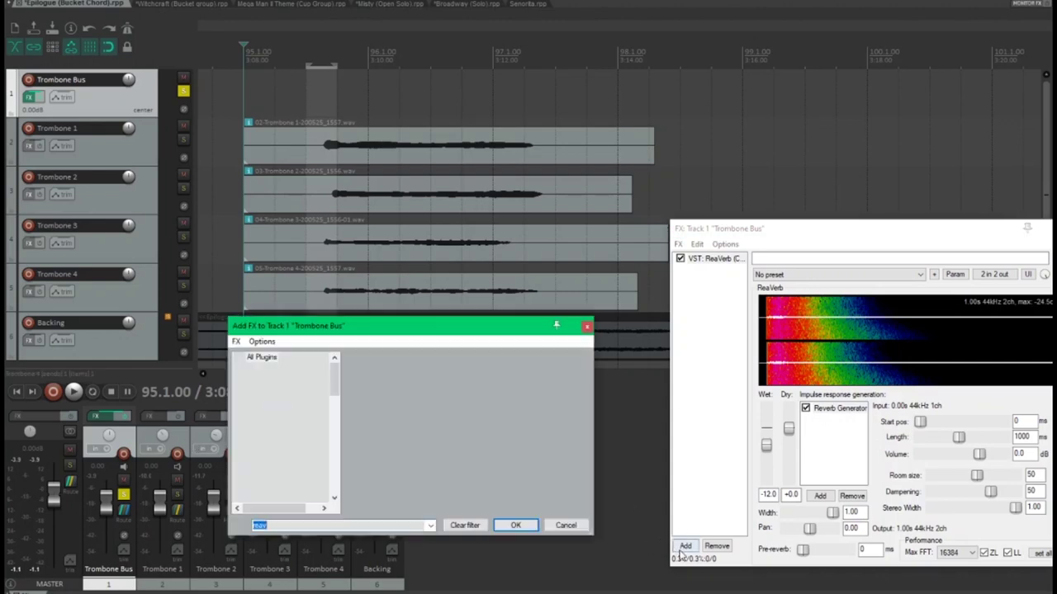
pyautogui.write('c')
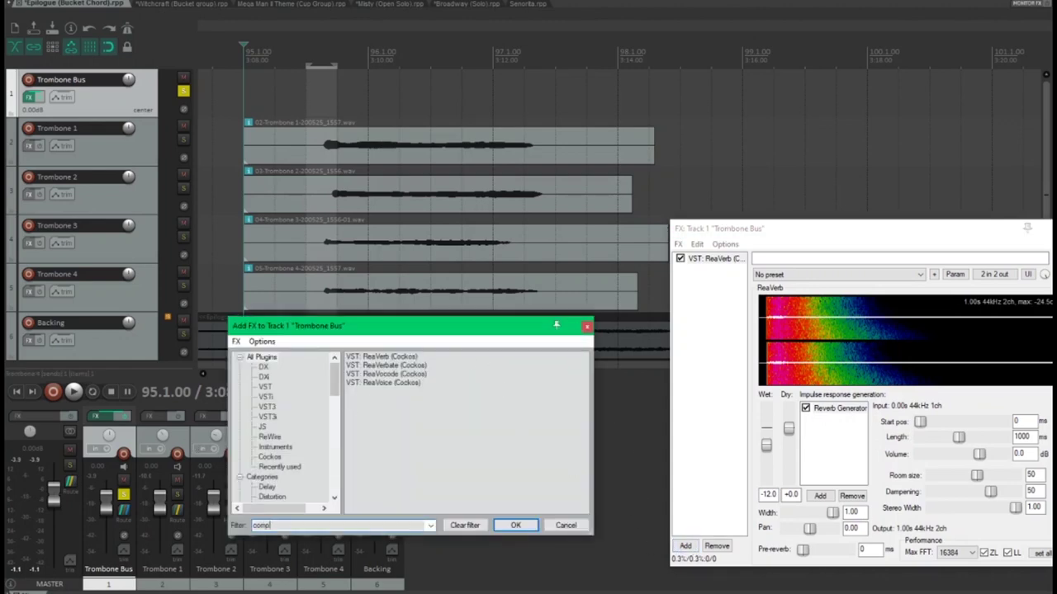
pyautogui.write('omp')
pyautogui.doubleClick(409, 369)
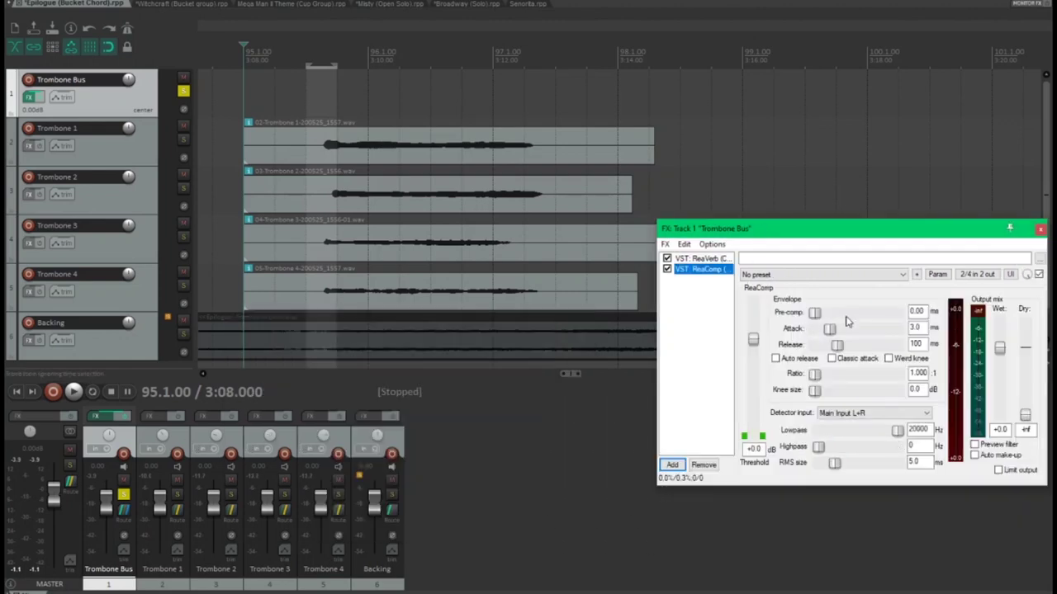
# Load ReaComp's "stock - BackGroundVocals" preset on Trombone Bus and listen to it from 95.1.00.
pyautogui.click(825, 274)
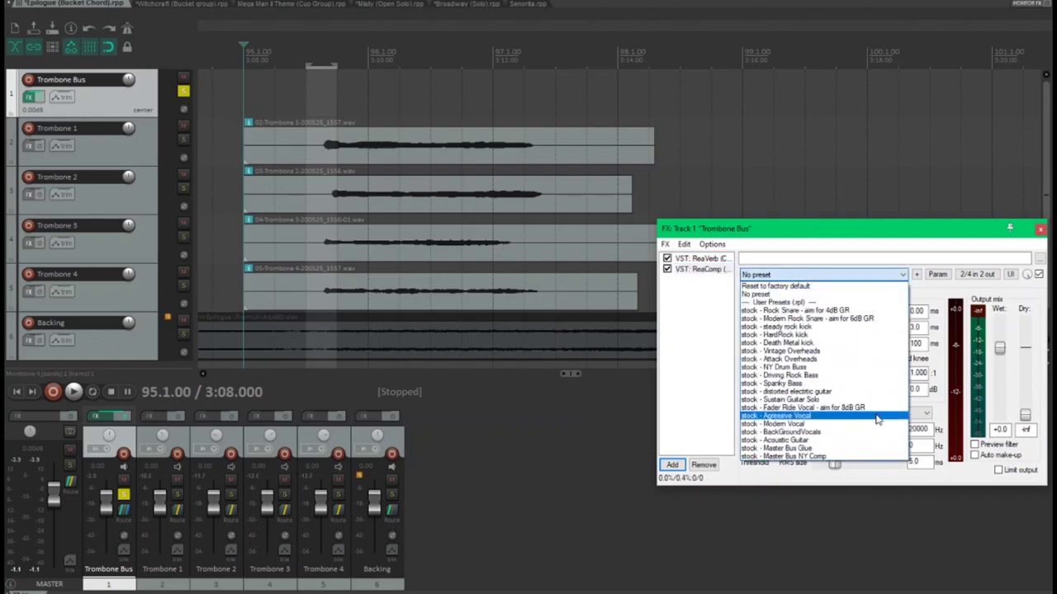
pyautogui.click(824, 433)
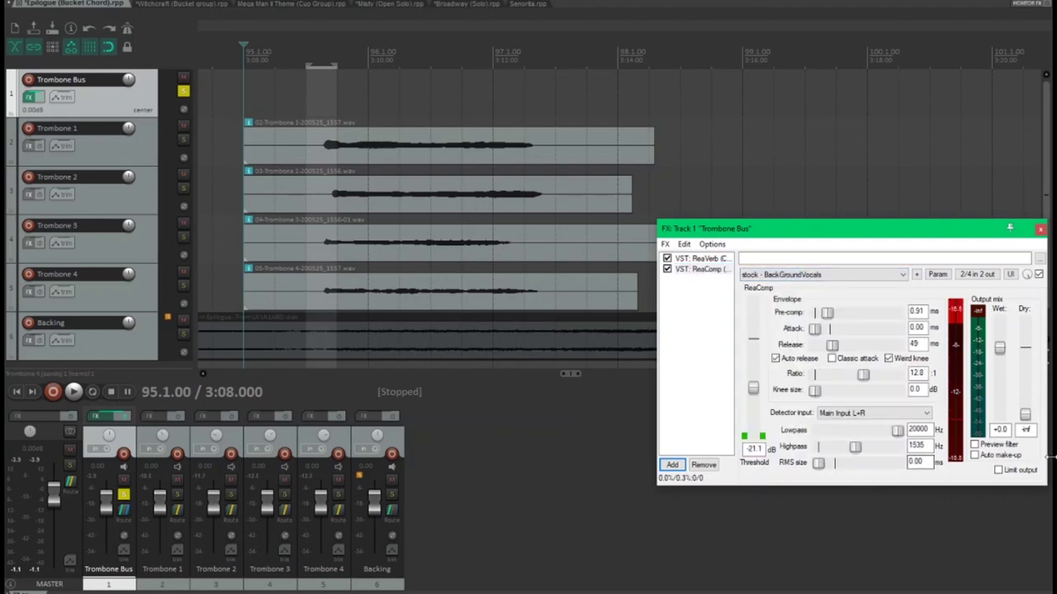
pyautogui.press('space')
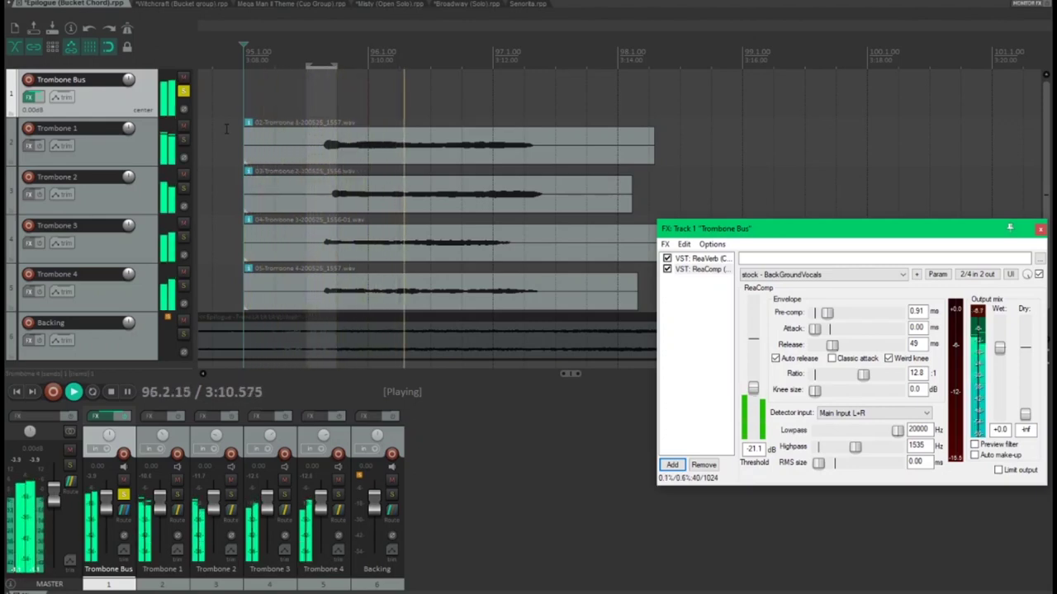
pyautogui.press('space')
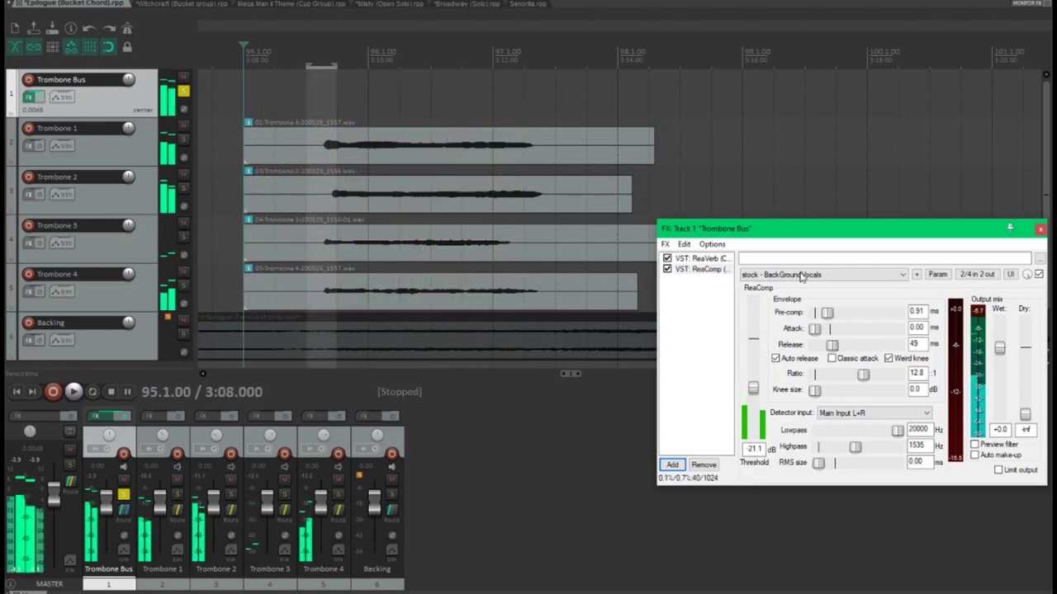
# Change the ReaComp preset to "stock - Master Bus Glue" and listen to Trombone Bus from 95.1.00.
pyautogui.click(780, 275)
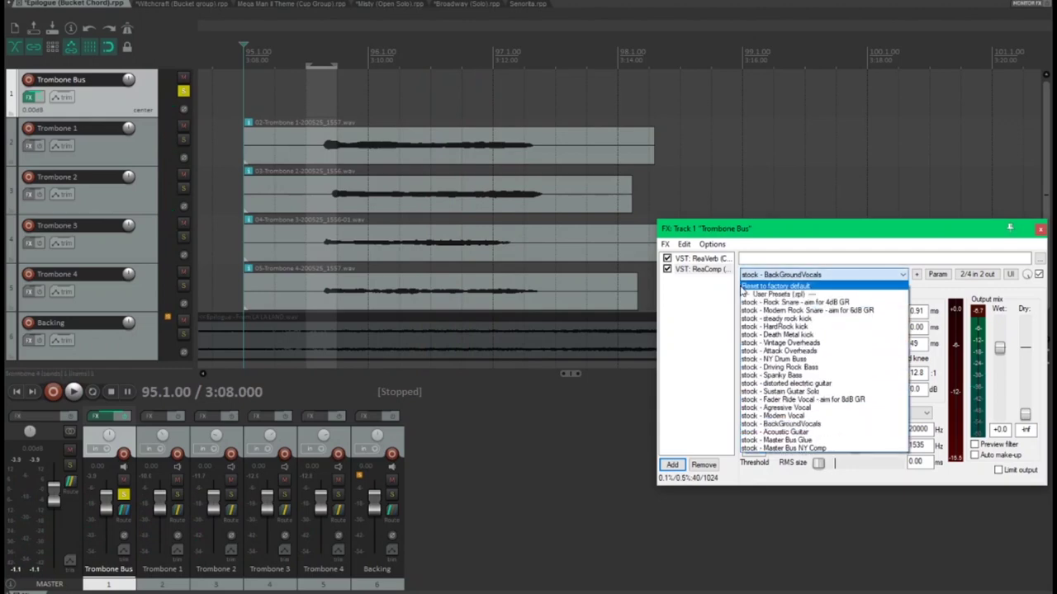
pyautogui.click(826, 441)
pyautogui.press('space')
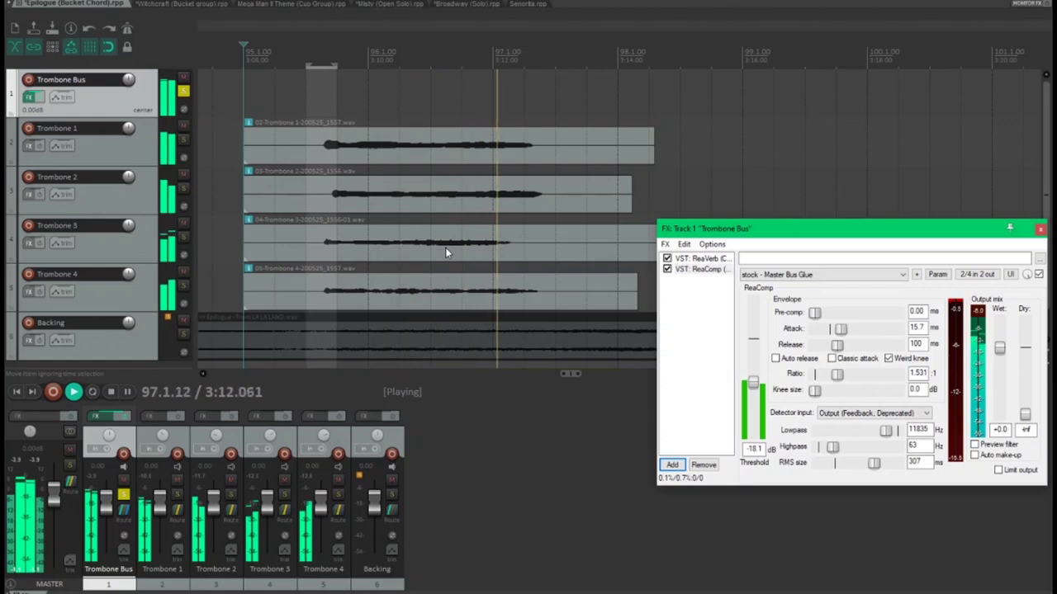
pyautogui.press('space')
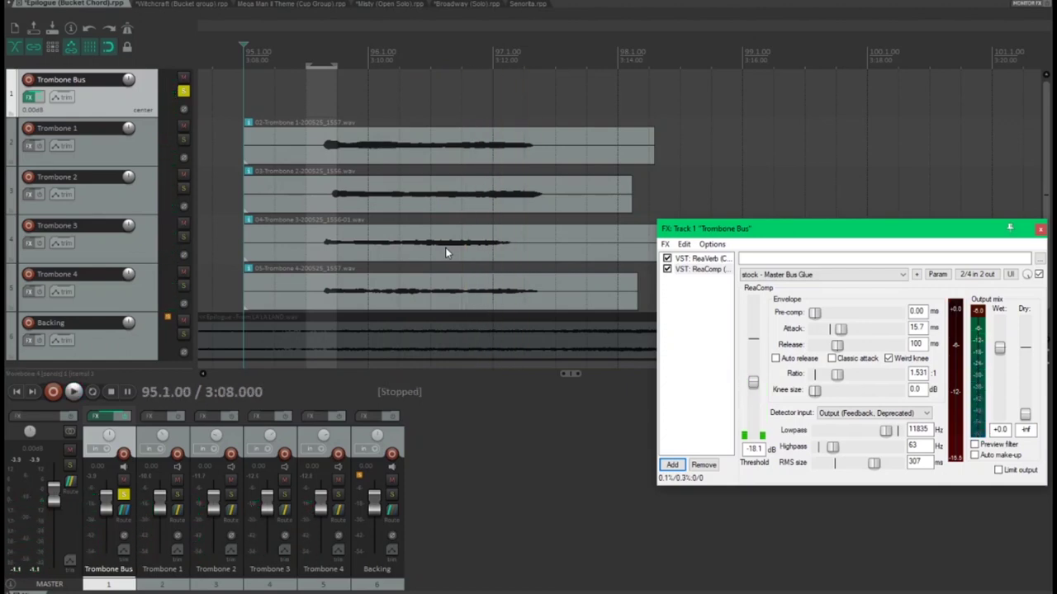
# Trim the starts of the clips on Trombone 1 to 4 to 95.3.00.
pyautogui.moveTo(245, 151); pyautogui.dragTo(304, 152)
pyautogui.moveTo(246, 200); pyautogui.dragTo(306, 200)
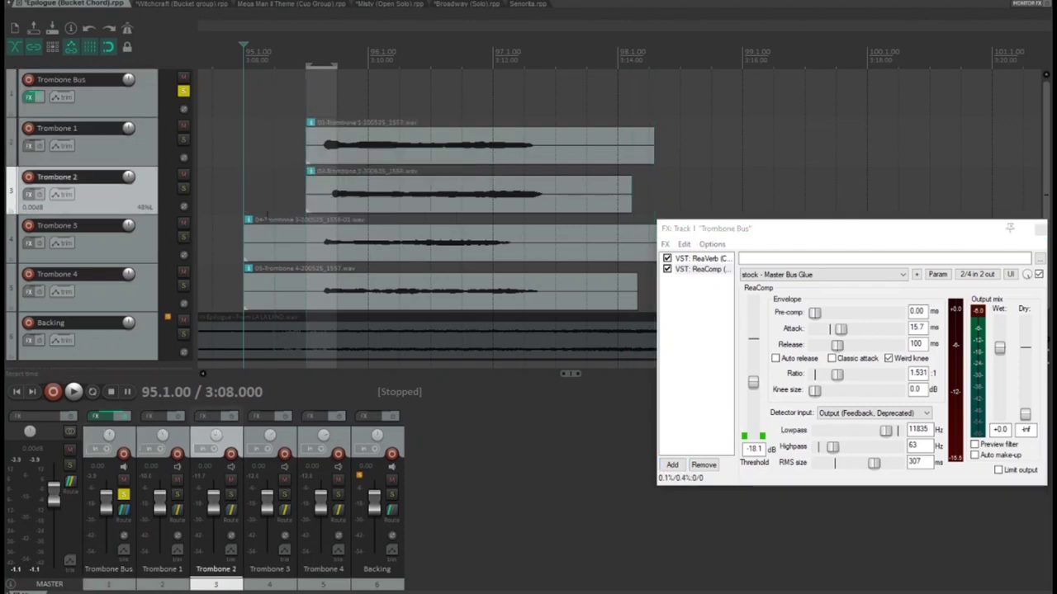
pyautogui.moveTo(245, 243); pyautogui.dragTo(306, 244)
pyautogui.moveTo(245, 292); pyautogui.dragTo(306, 292)
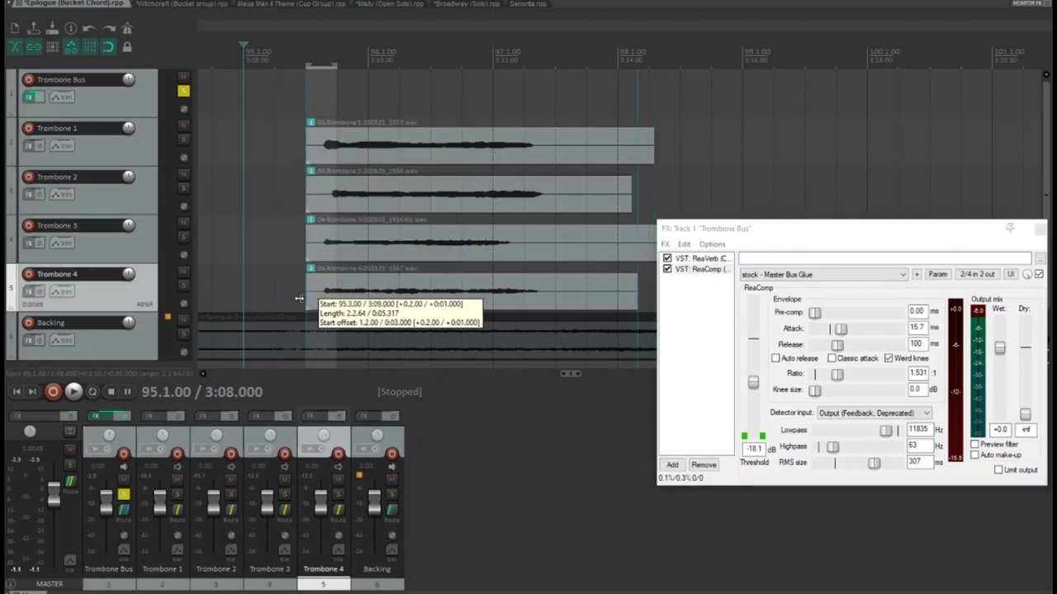
# Add a short fade-in, ending just before the first note, to each of the four trombone clips.
pyautogui.moveTo(307, 128); pyautogui.dragTo(317, 129)
pyautogui.moveTo(310, 181); pyautogui.dragTo(325, 188)
pyautogui.moveTo(309, 229)
pyautogui.mouseDown()
pyautogui.moveTo(322, 222)
pyautogui.moveTo(324, 235)
pyautogui.mouseUp()
pyautogui.moveTo(314, 280); pyautogui.dragTo(324, 281)
# Trim the ends of the clips on Trombone 1 to 4 to about 97.3.00.
pyautogui.moveTo(633, 283); pyautogui.dragTo(555, 283)
pyautogui.click(661, 245)
pyautogui.moveTo(660, 245); pyautogui.dragTo(555, 244)
pyautogui.moveTo(633, 198); pyautogui.dragTo(555, 195)
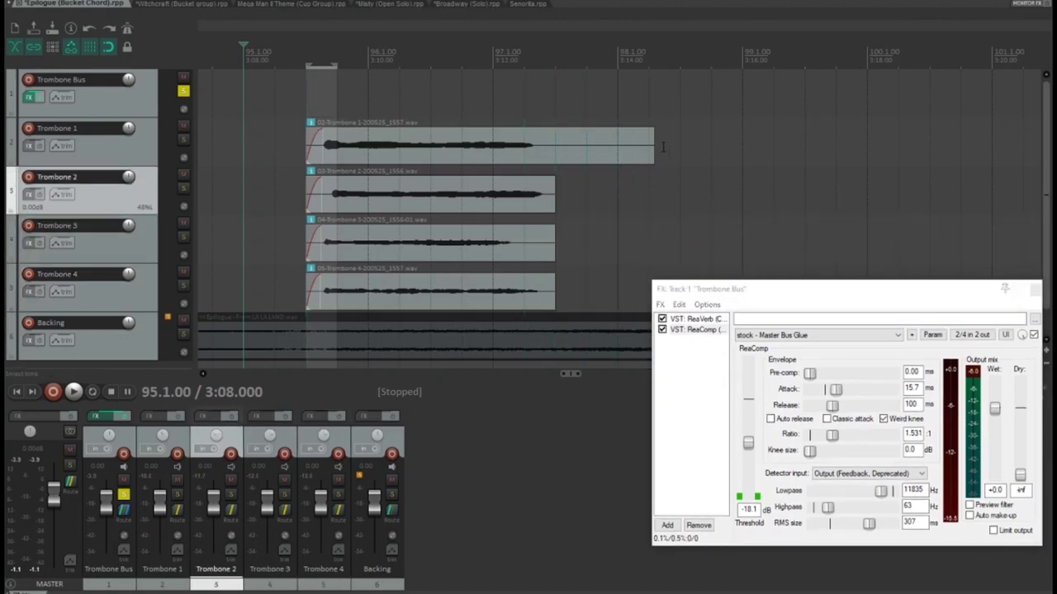
pyautogui.moveTo(653, 150); pyautogui.dragTo(561, 150)
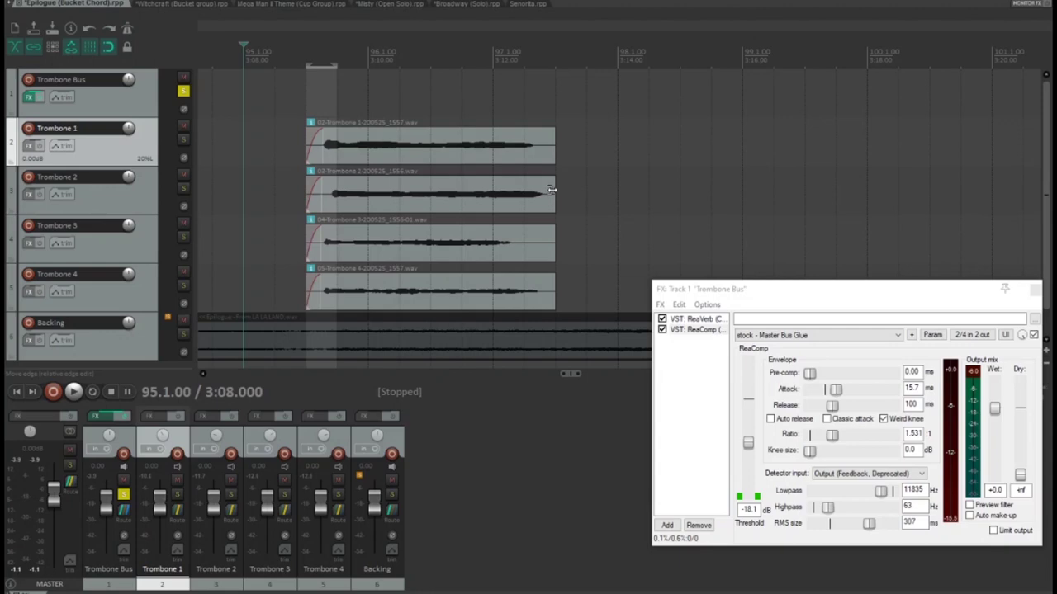
# Shorten the four trombone clips to end at about 97.2.00 and add a short fade-out to each.
pyautogui.moveTo(549, 233); pyautogui.dragTo(524, 234)
pyautogui.moveTo(554, 283); pyautogui.dragTo(524, 283)
pyautogui.moveTo(555, 198); pyautogui.dragTo(523, 198)
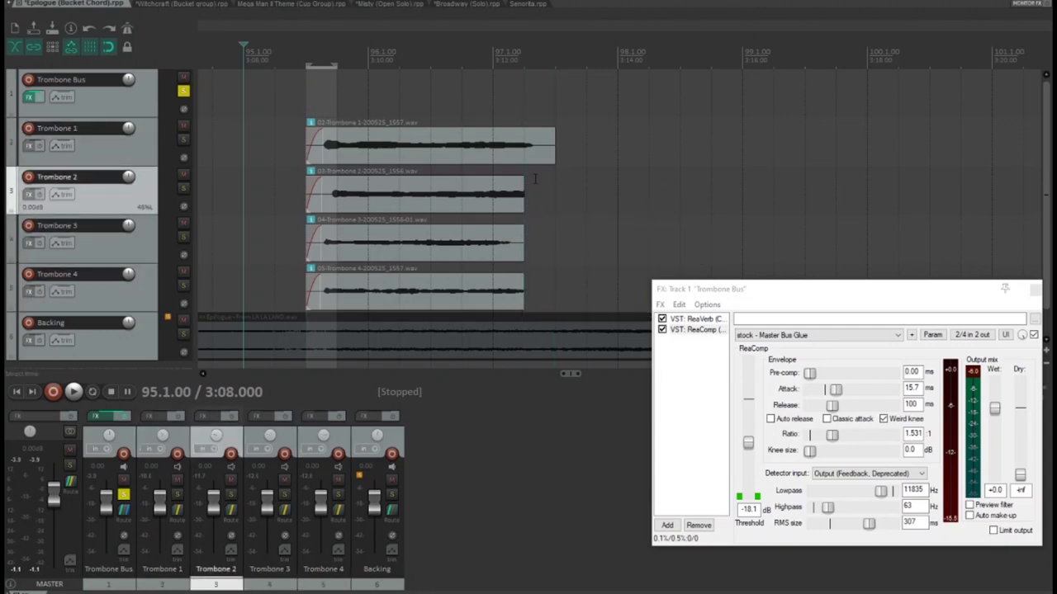
pyautogui.moveTo(554, 153); pyautogui.dragTo(501, 138)
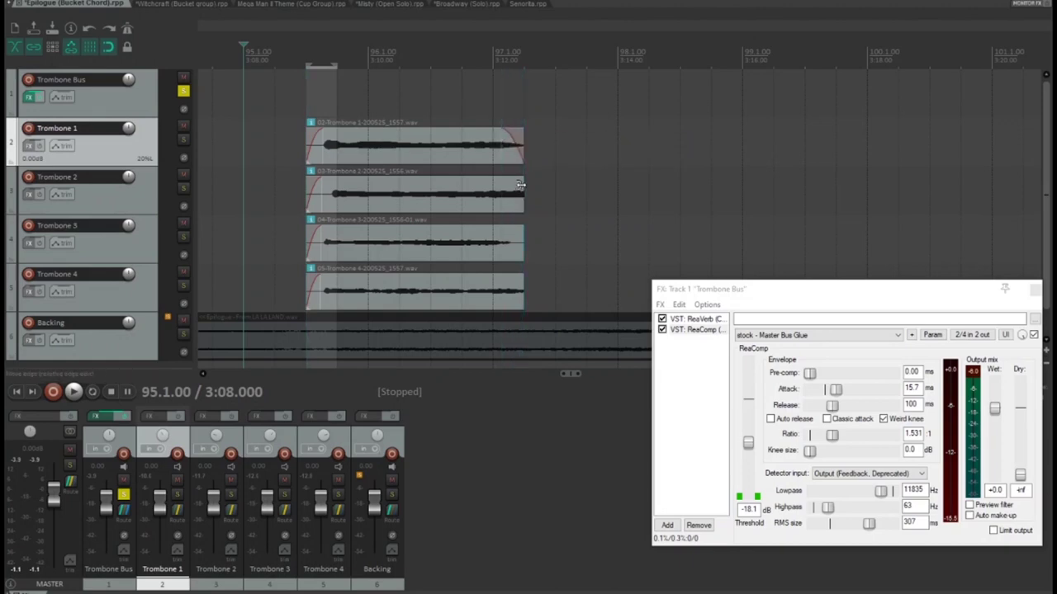
pyautogui.moveTo(520, 183); pyautogui.dragTo(501, 236)
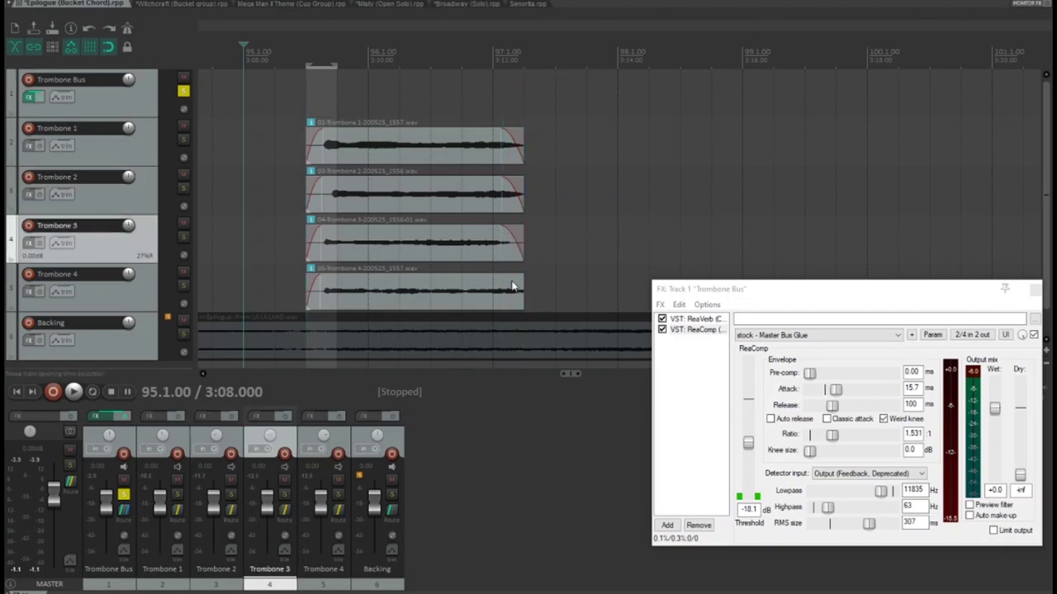
pyautogui.moveTo(520, 278); pyautogui.dragTo(500, 275)
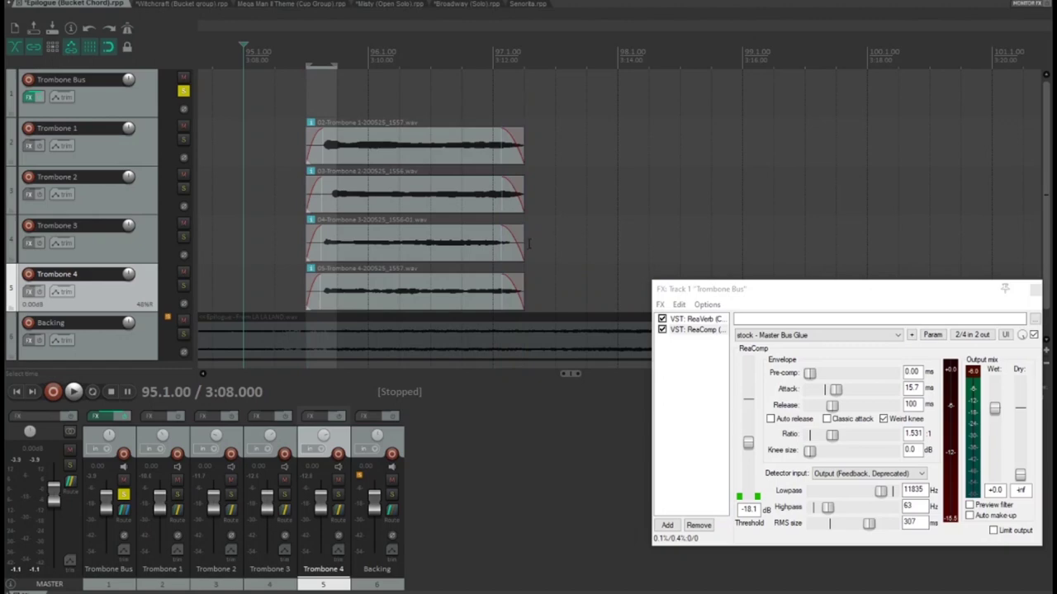
# Place the edit cursor at 97.1.58 and trim the ends of all four trombone clips to it.
pyautogui.click(520, 74)
pyautogui.moveTo(524, 45); pyautogui.dragTo(510, 45)
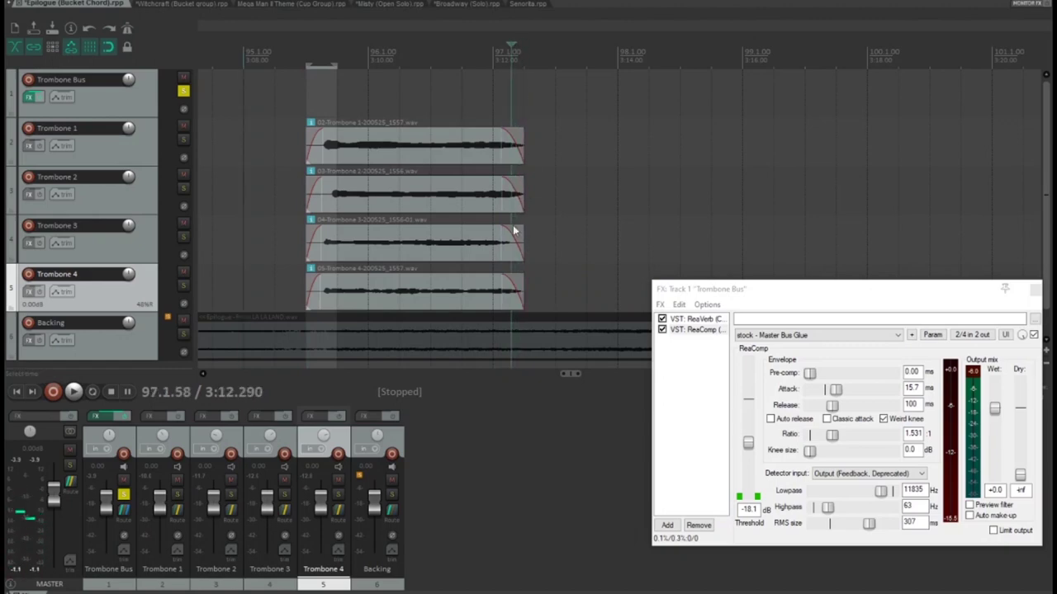
pyautogui.moveTo(523, 232); pyautogui.dragTo(512, 232)
pyautogui.moveTo(524, 196); pyautogui.dragTo(511, 195)
pyautogui.moveTo(523, 147); pyautogui.dragTo(511, 147)
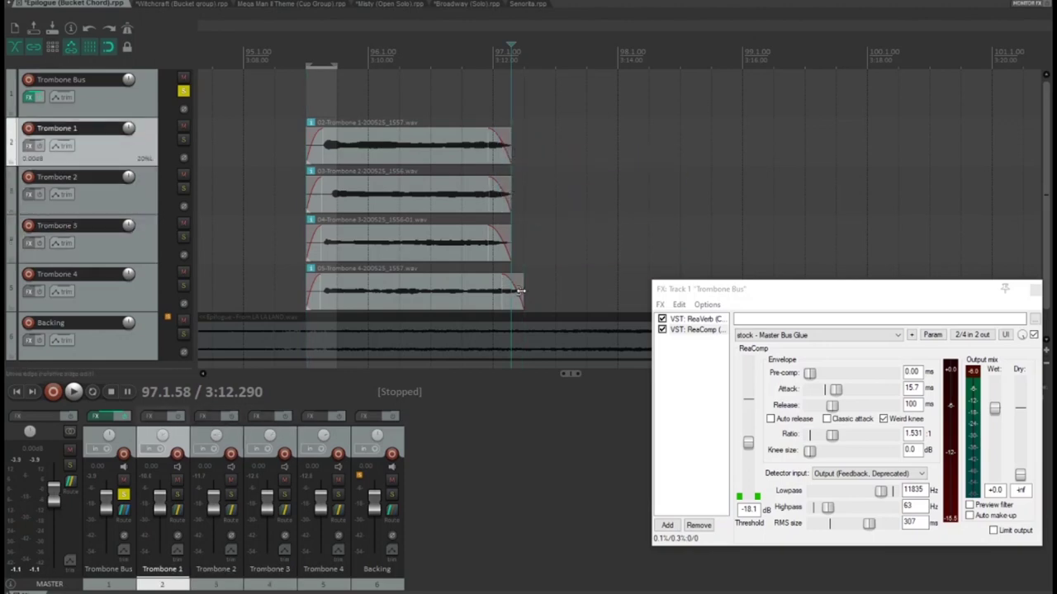
pyautogui.moveTo(520, 291); pyautogui.dragTo(511, 290)
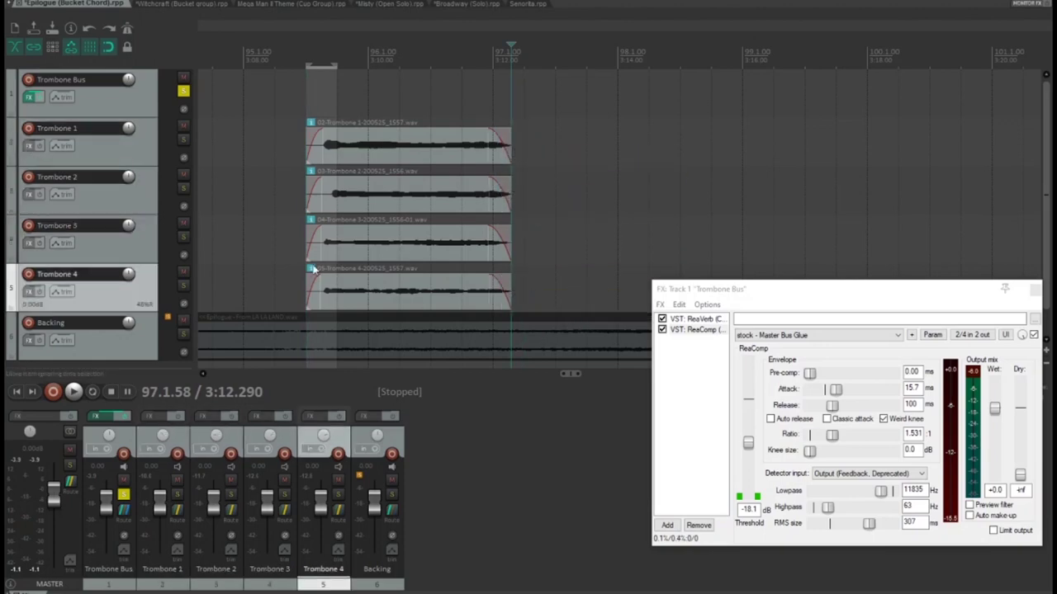
# Listen to the trimmed chord through Trombone Bus from 95.3.00 and select ReaVerb in the bus's effects chain.
pyautogui.click(310, 74)
pyautogui.press('space')
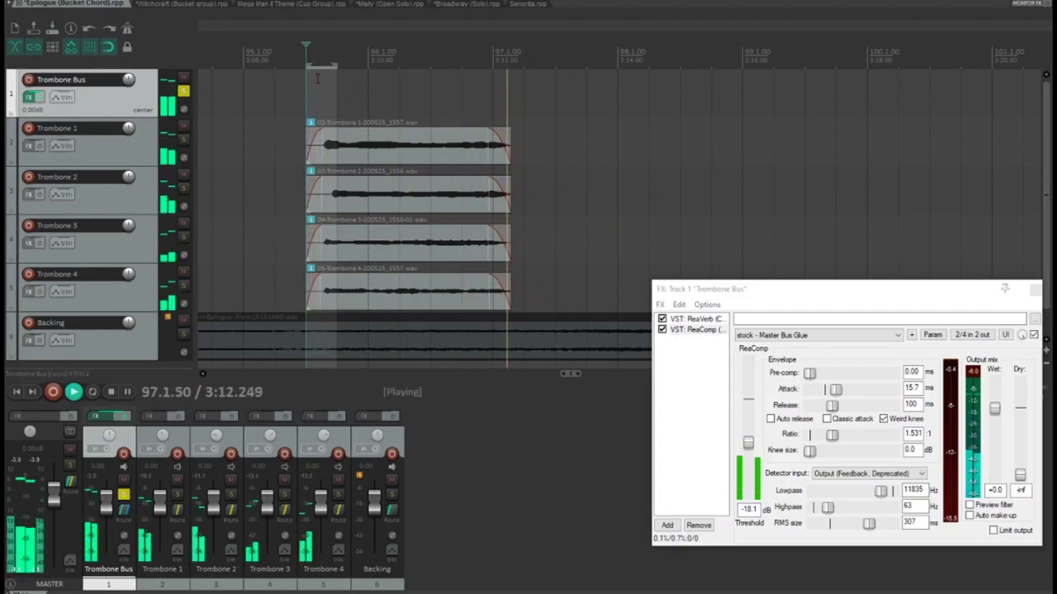
pyautogui.press('space')
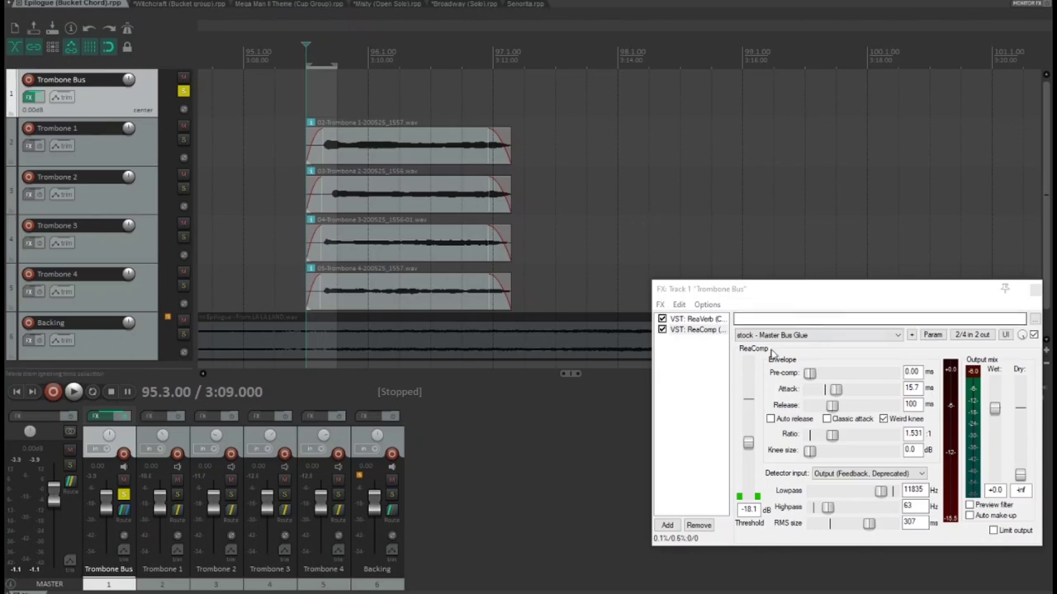
pyautogui.click(697, 319)
# In the project with the Trombone Bus and Bucket Bus groups, inspect Trombone Bus's ReaVerb settings, close its effects window and listen from 9.4.00.
pyautogui.click(125, 111)
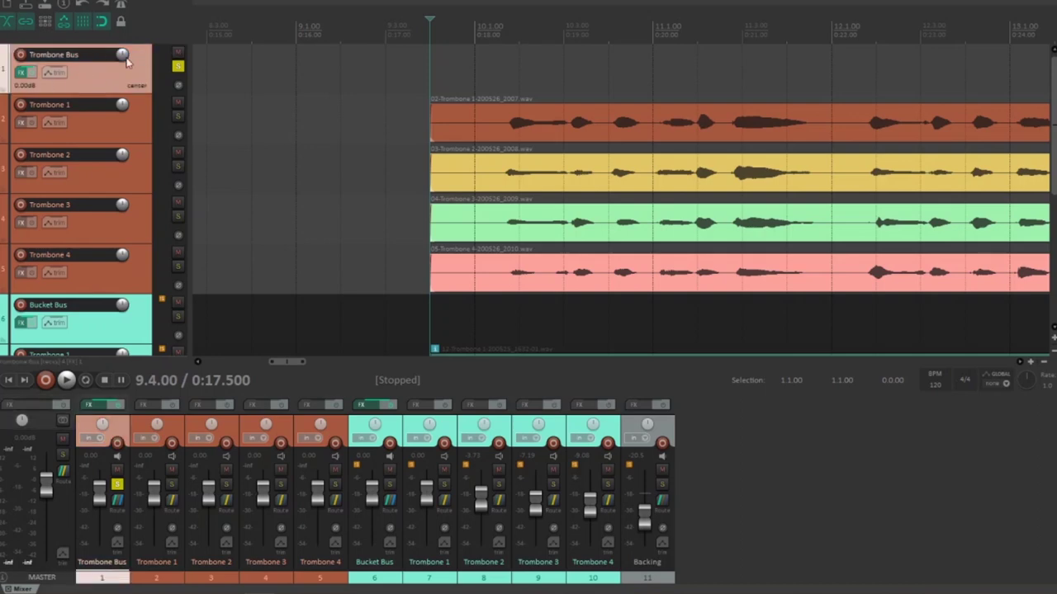
pyautogui.click(21, 73)
pyautogui.moveTo(215, 3); pyautogui.dragTo(353, 19)
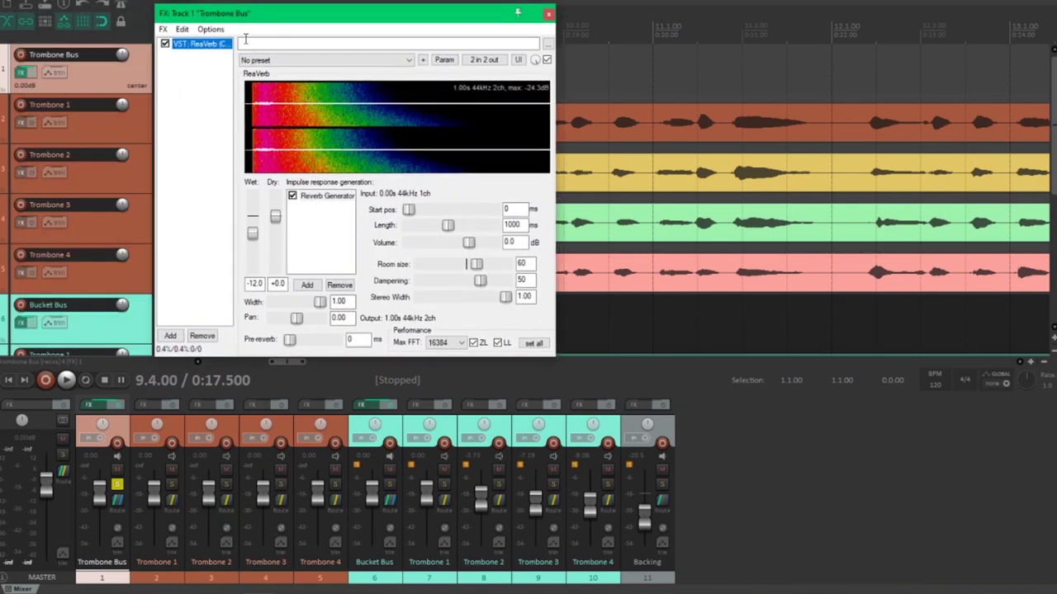
pyautogui.click(550, 14)
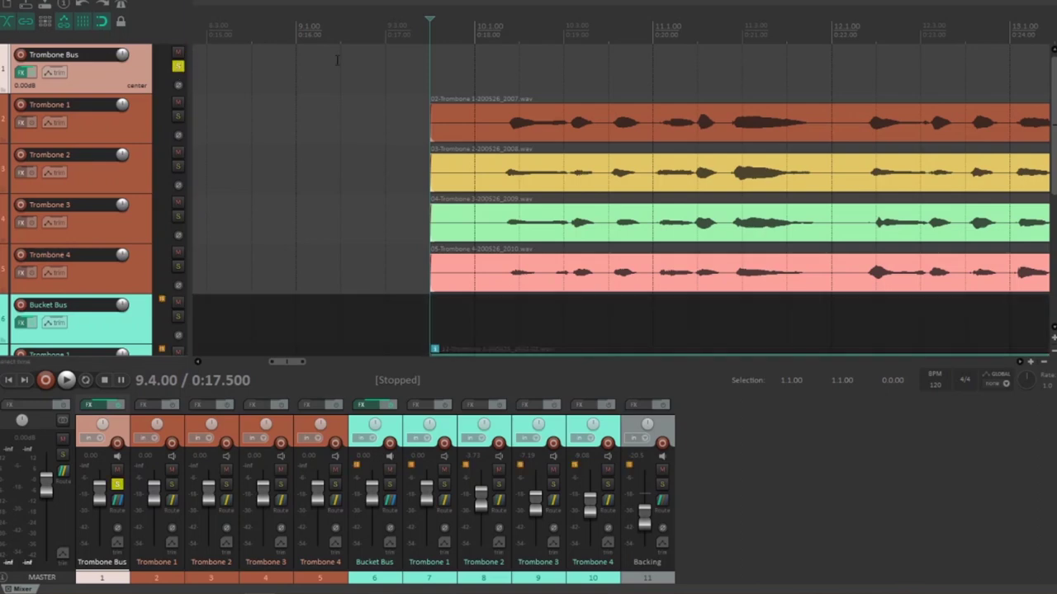
pyautogui.press('space')
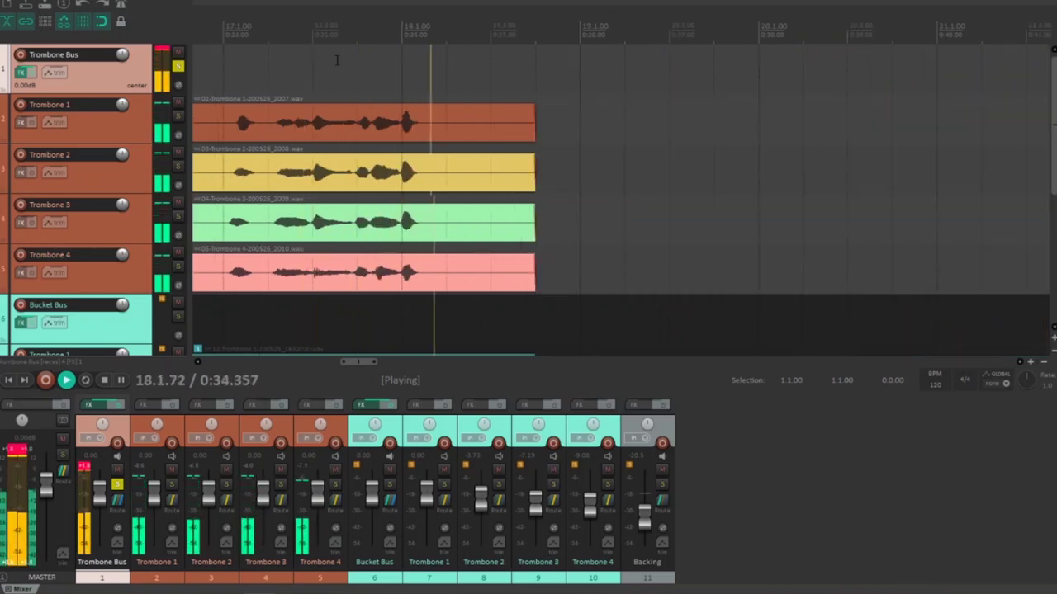
# Stop playback and pan Trombone 1 to 13% left, Trombone 2 to 48% left, Trombone 3 to 16% right and Trombone 4 to 56% right.
pyautogui.press('space')
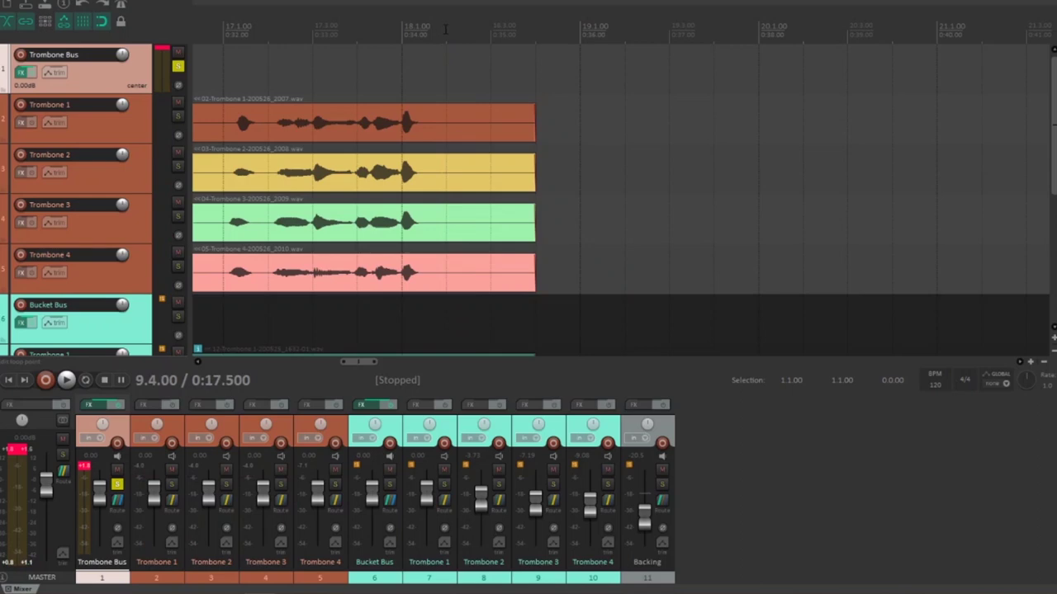
pyautogui.moveTo(360, 366); pyautogui.dragTo(357, 366)
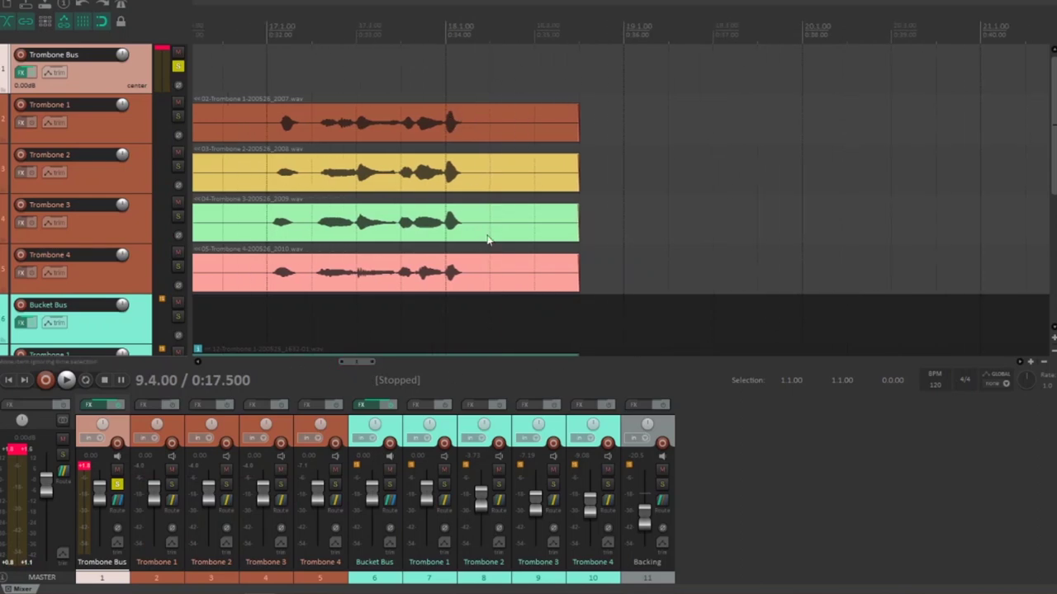
pyautogui.moveTo(372, 357); pyautogui.dragTo(219, 255)
pyautogui.click(171, 426)
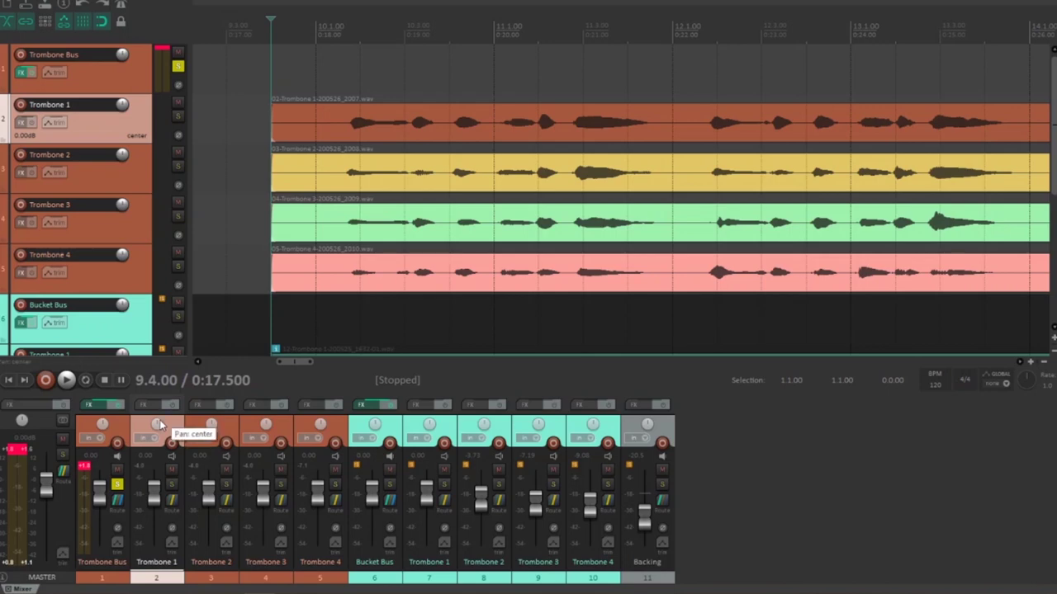
pyautogui.moveTo(159, 419); pyautogui.dragTo(159, 426)
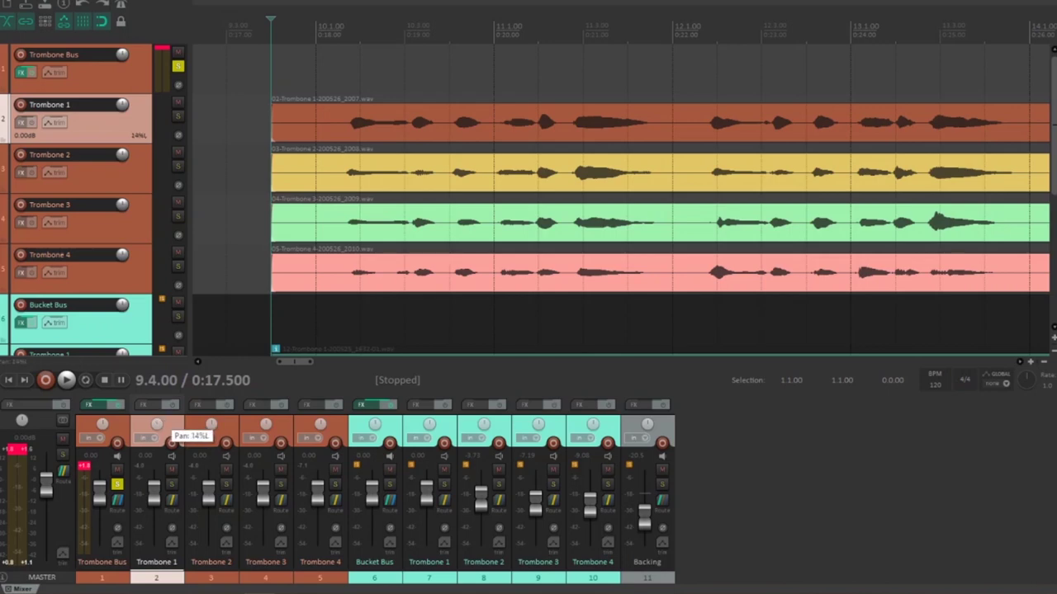
pyautogui.moveTo(212, 426); pyautogui.dragTo(212, 449)
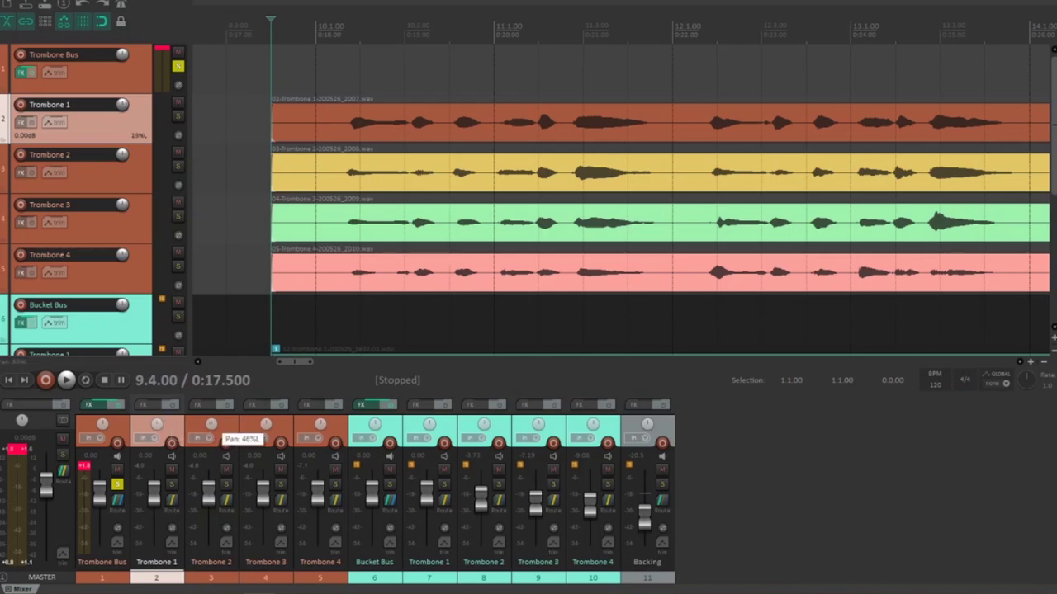
pyautogui.moveTo(266, 423); pyautogui.dragTo(320, 413)
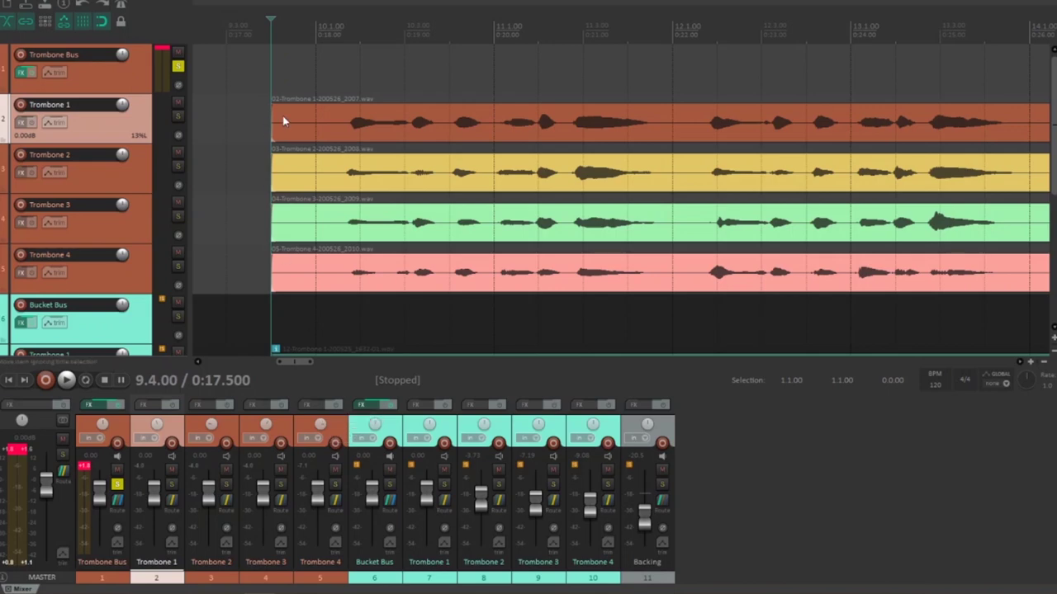
# Listen to the panned trombones through Trombone Bus from 9.4.00 to the final notes and reset the peak indicators.
pyautogui.press('space')
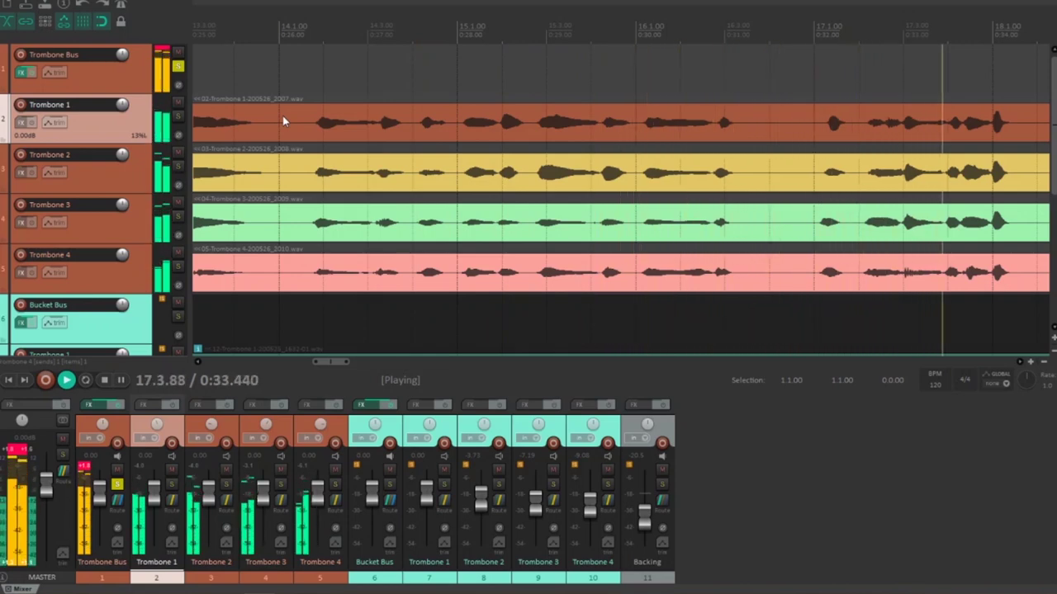
pyautogui.press('space')
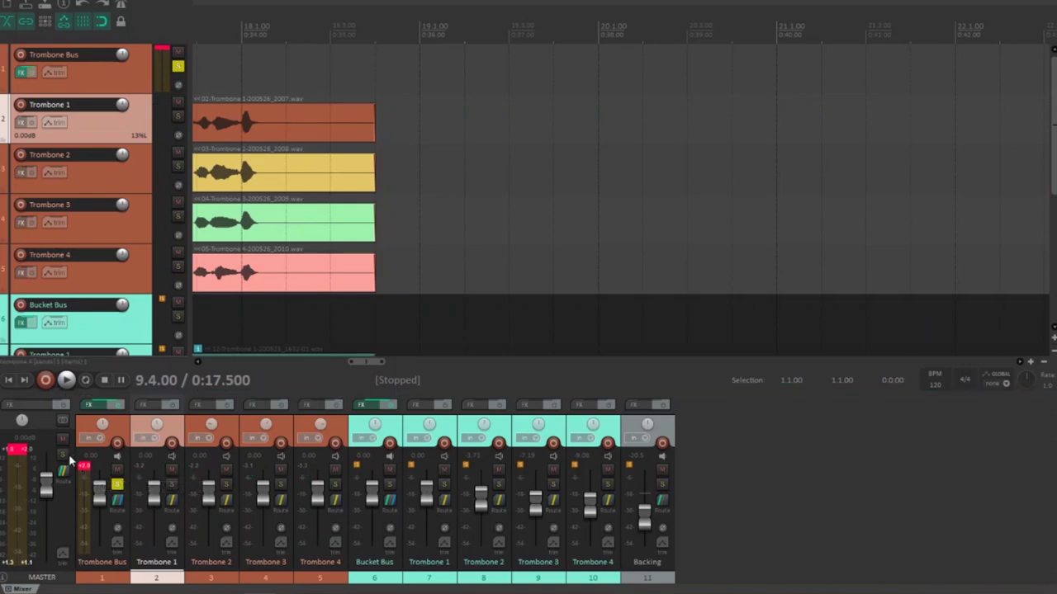
pyautogui.click(27, 451)
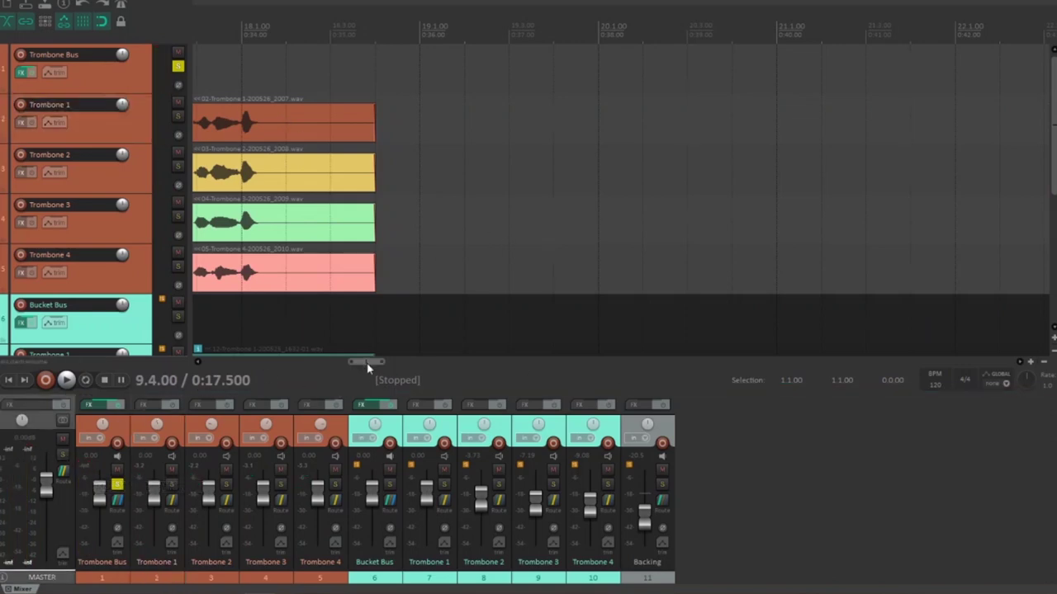
# Split the Trombone 1 clip at 18.1.00 and lower the volume of its final piece to about -1.58 dB.
pyautogui.moveTo(368, 365); pyautogui.dragTo(359, 364)
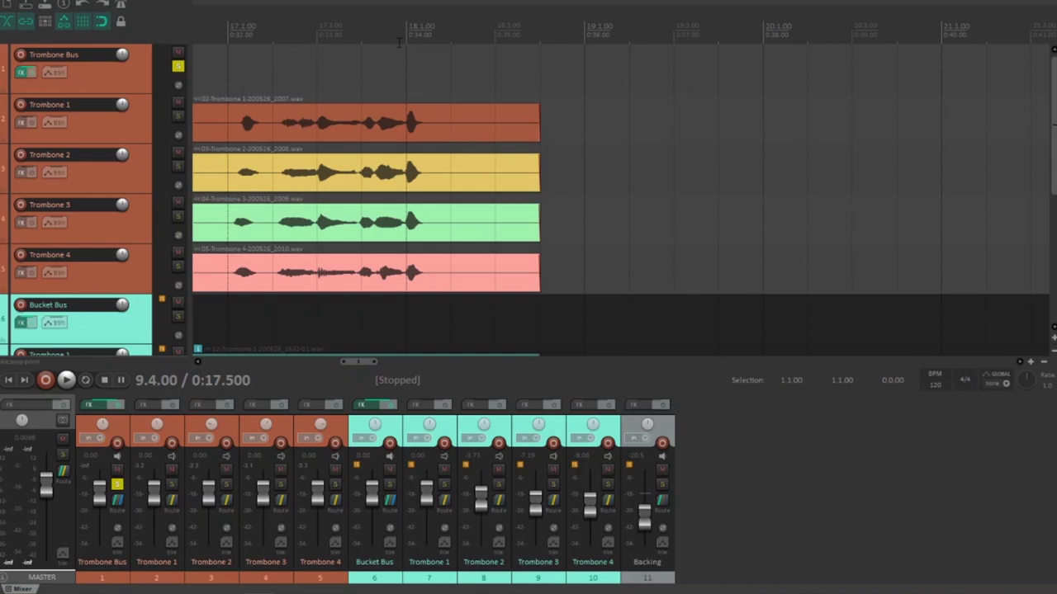
pyautogui.click(406, 77)
pyautogui.rightClick(408, 111)
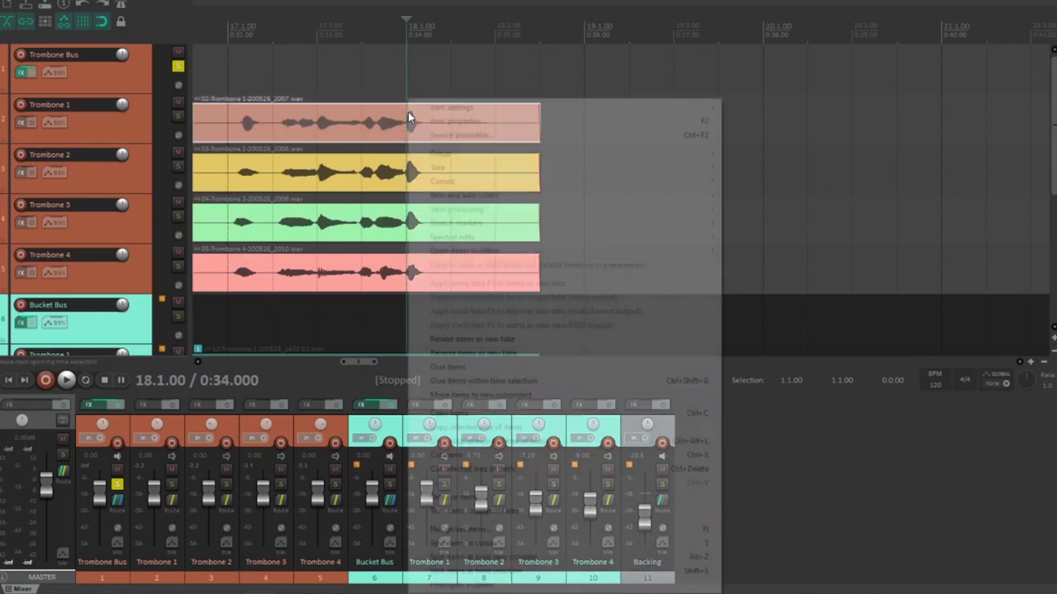
pyautogui.click(471, 547)
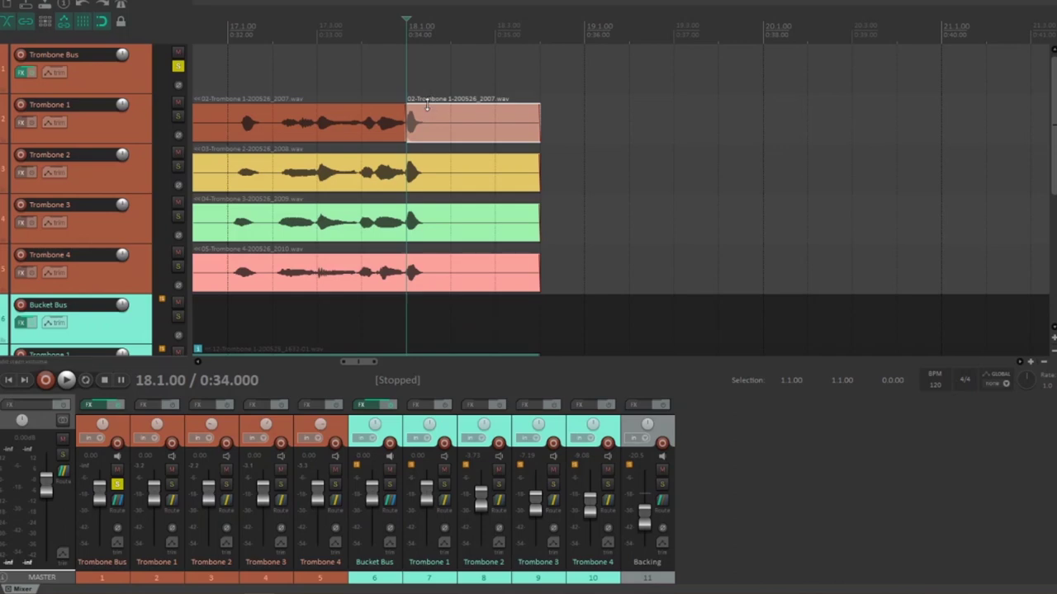
pyautogui.moveTo(426, 106); pyautogui.dragTo(429, 110)
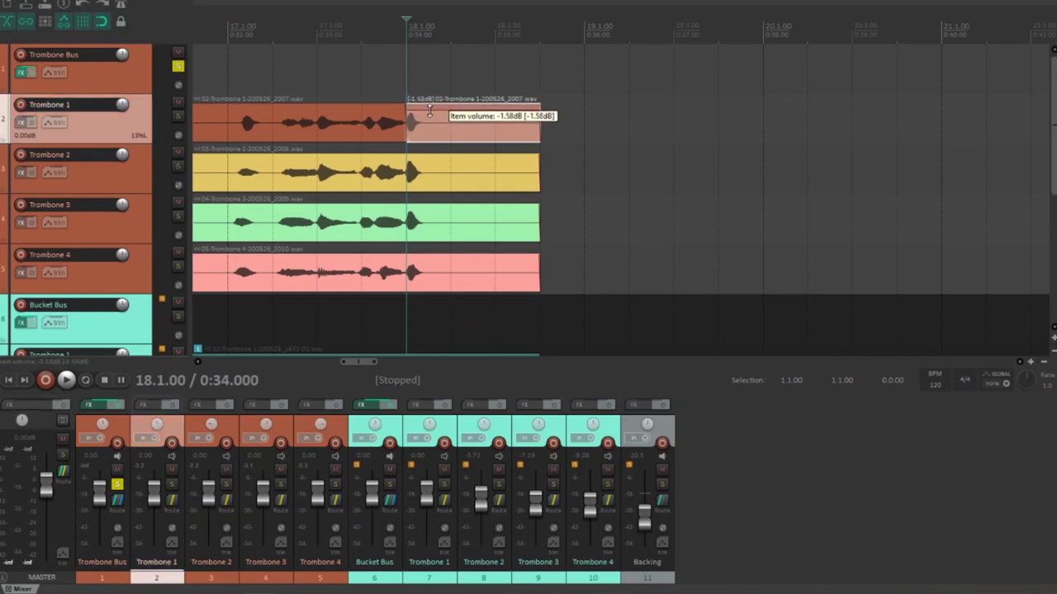
# Solo Trombone 1 along with the bus and listen to the ending from 17.1.00.
pyautogui.click(363, 70)
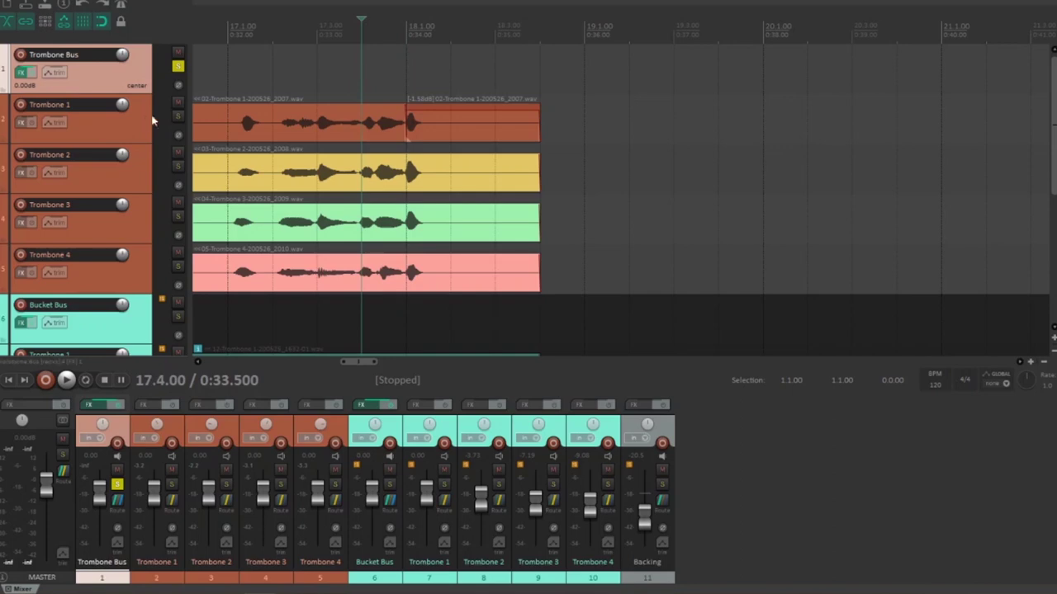
pyautogui.press('Left')
pyautogui.click(178, 117)
pyautogui.press('space')
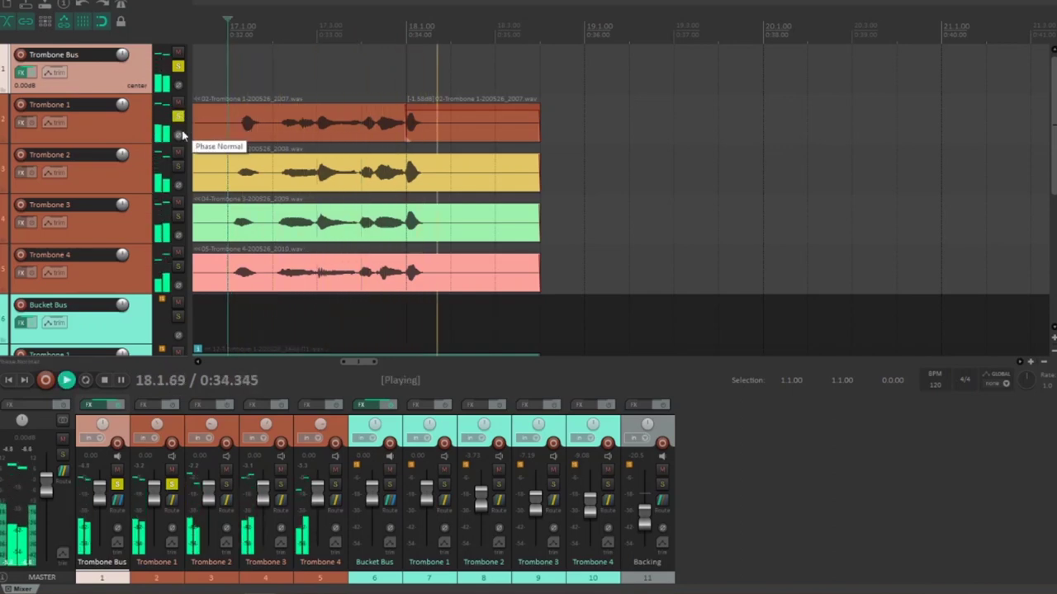
pyautogui.press('space')
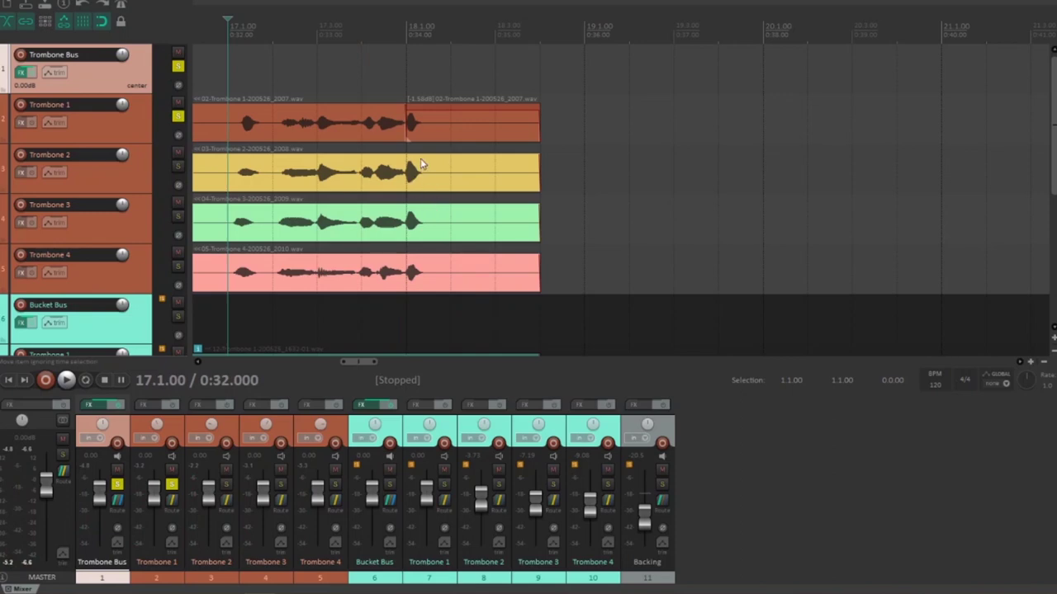
# Split the Trombone 2 clip at 17.4.98 and lower the volume of its final piece to about -1.24 dB.
pyautogui.click(403, 84)
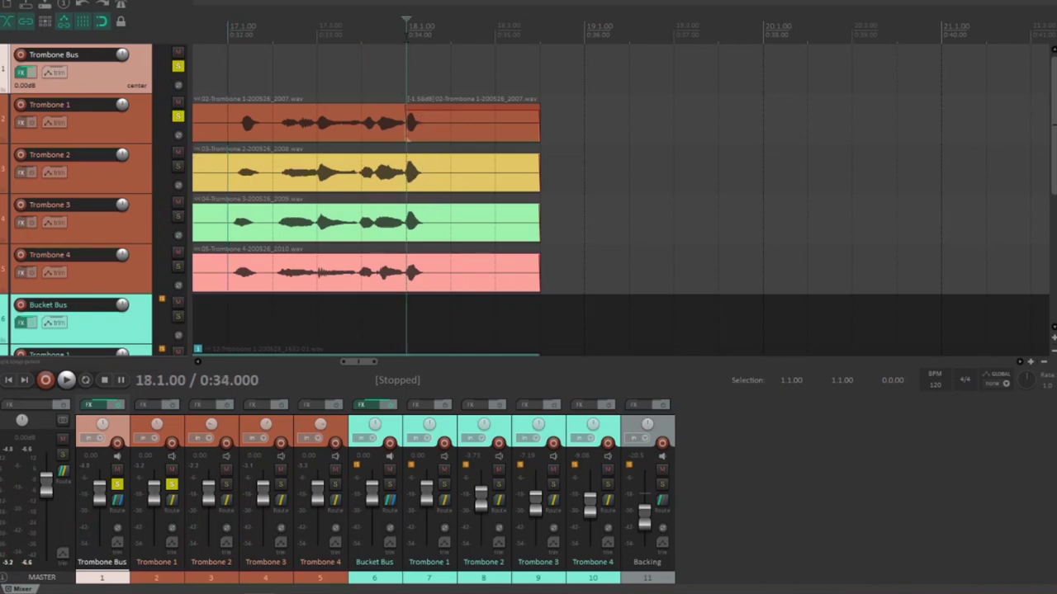
pyautogui.moveTo(405, 18); pyautogui.dragTo(404, 18)
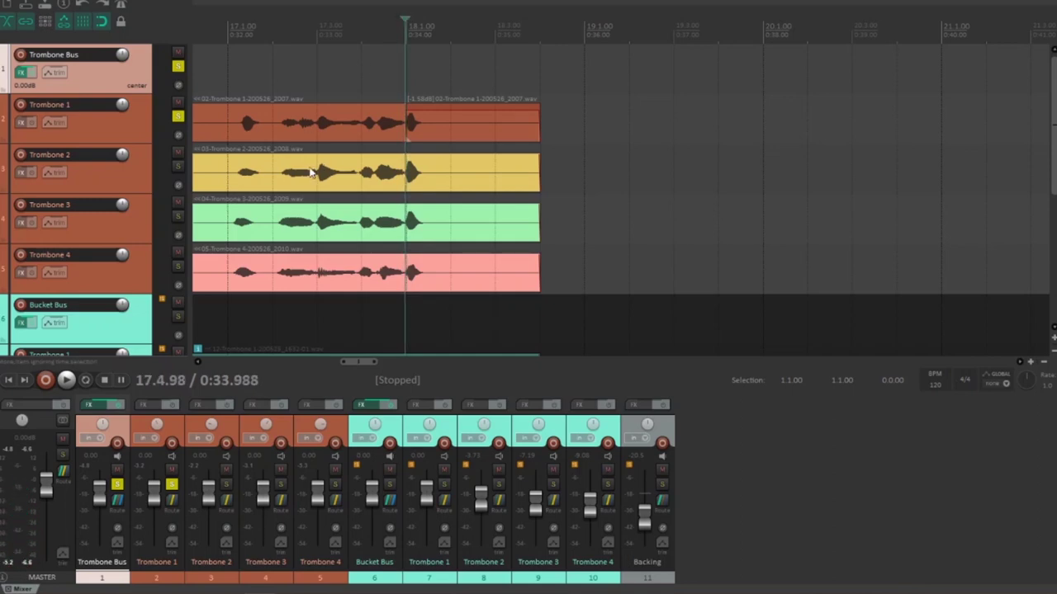
pyautogui.rightClick(405, 176)
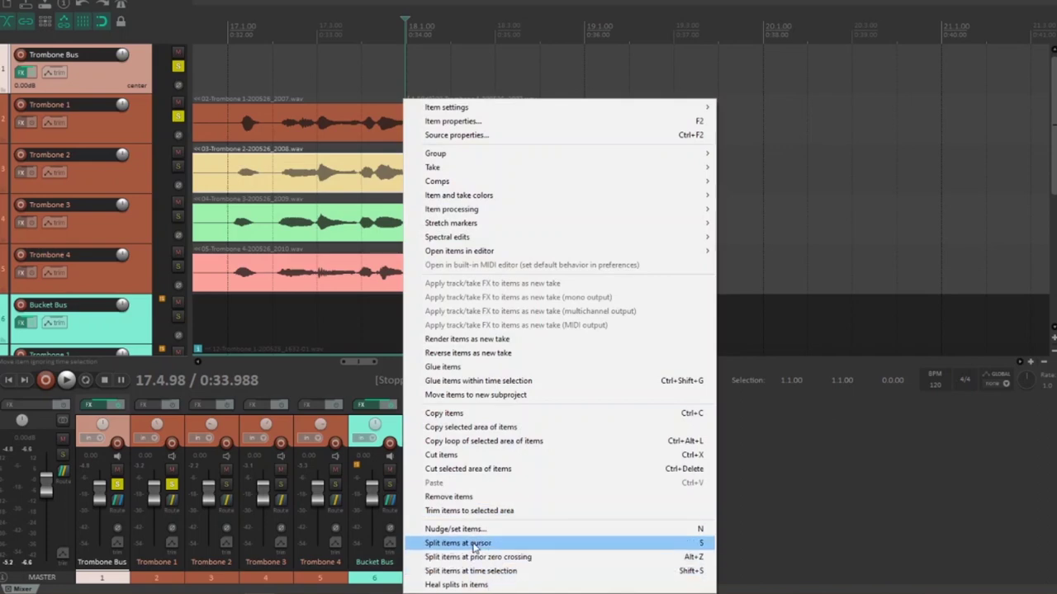
pyautogui.click(462, 544)
pyautogui.click(411, 152)
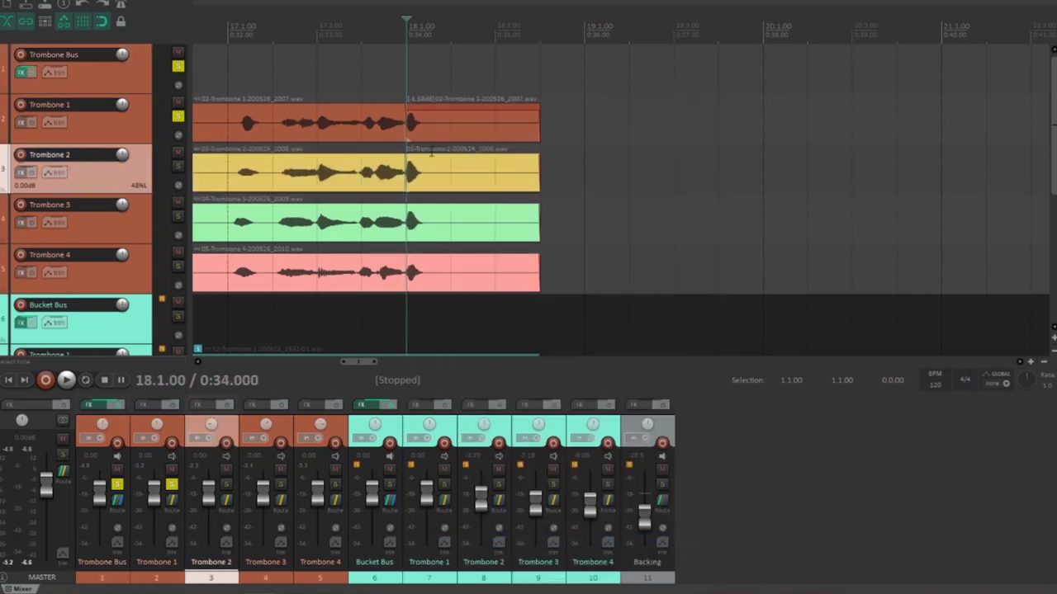
pyautogui.moveTo(429, 155); pyautogui.dragTo(429, 164)
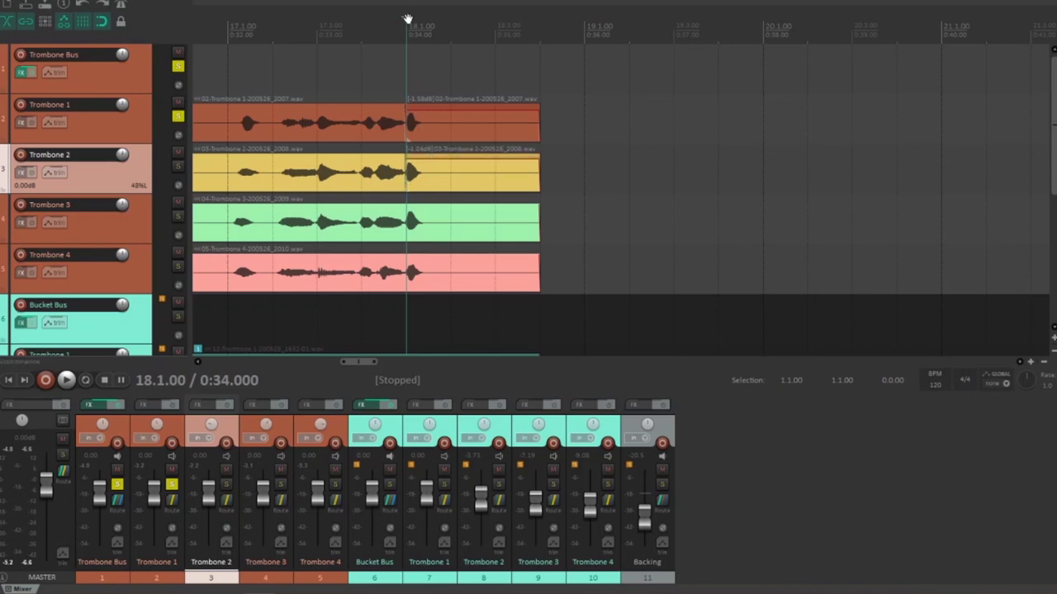
# Split the Trombone 3 clip at 17.4.95 and lower the volume of its final piece to about -0.91 dB.
pyautogui.moveTo(407, 18); pyautogui.dragTo(403, 19)
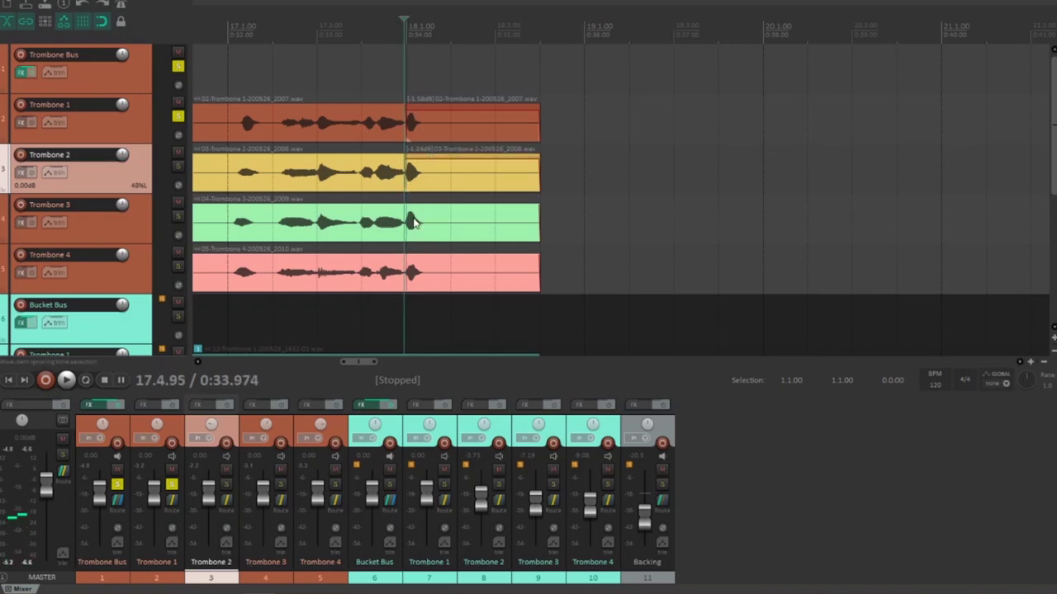
pyautogui.rightClick(413, 221)
pyautogui.click(462, 543)
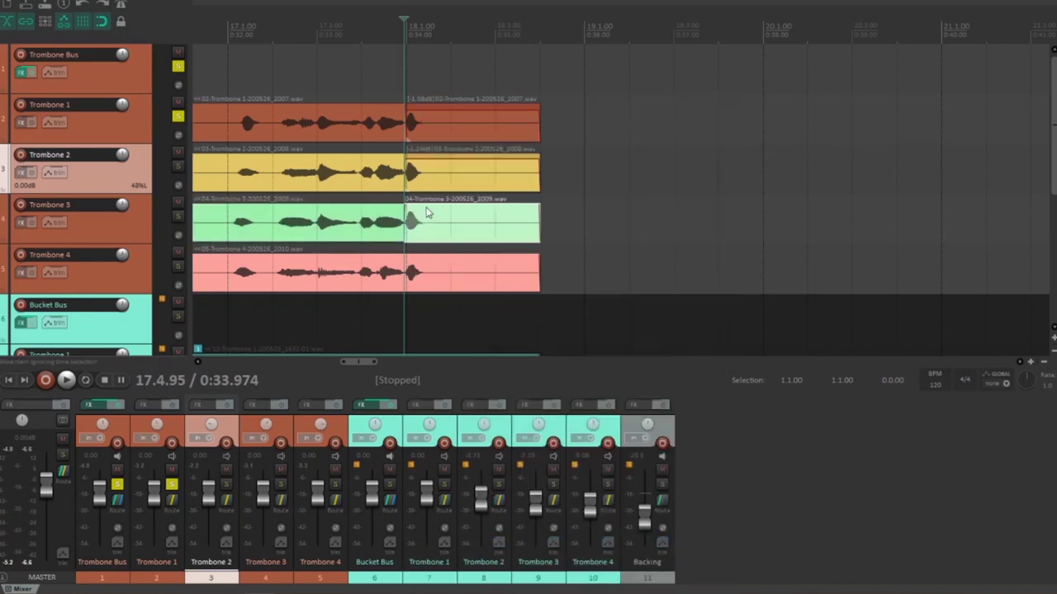
pyautogui.moveTo(422, 203); pyautogui.dragTo(423, 208)
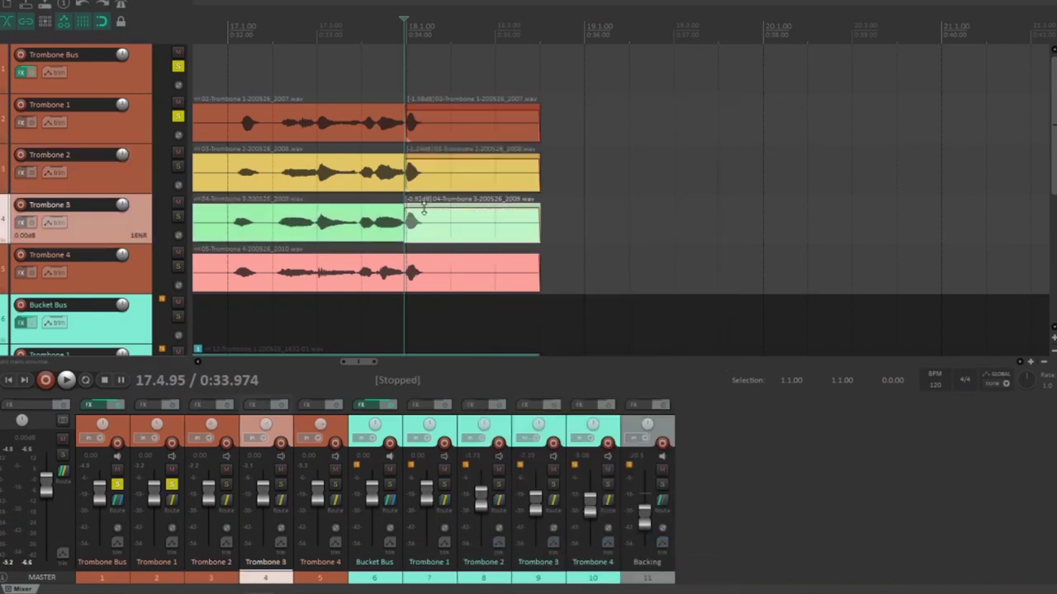
# Split the Trombone 4 clip at 17.4.98, just before its final note.
pyautogui.click(412, 270)
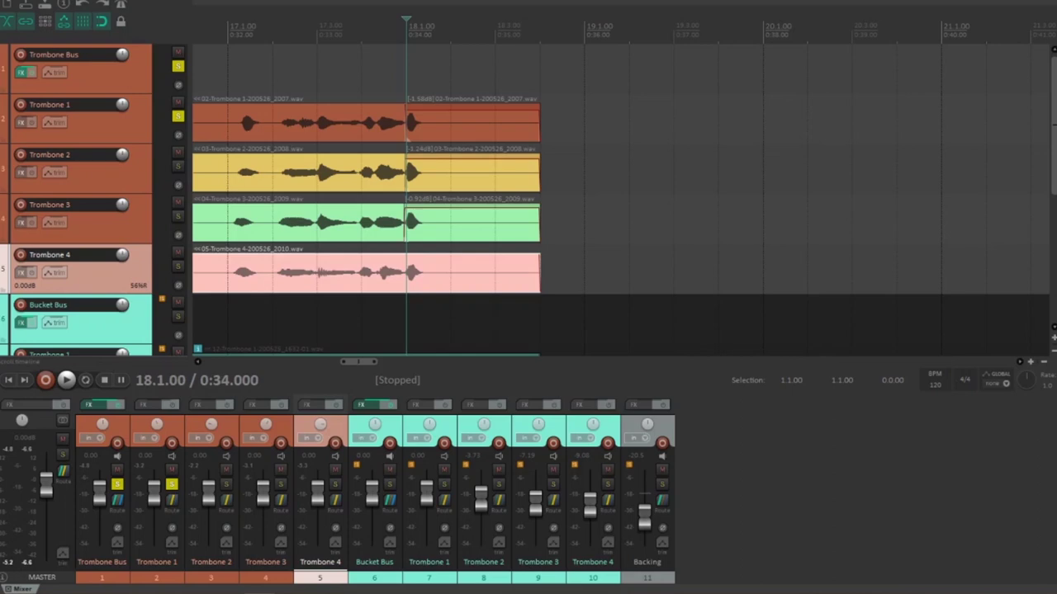
pyautogui.moveTo(405, 18); pyautogui.dragTo(405, 22)
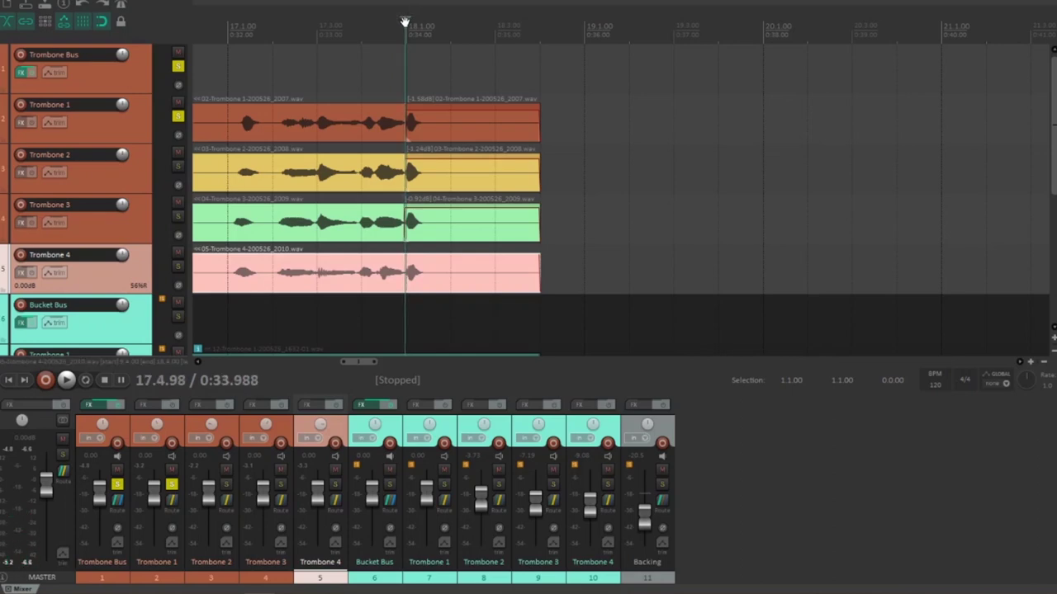
pyautogui.rightClick(406, 291)
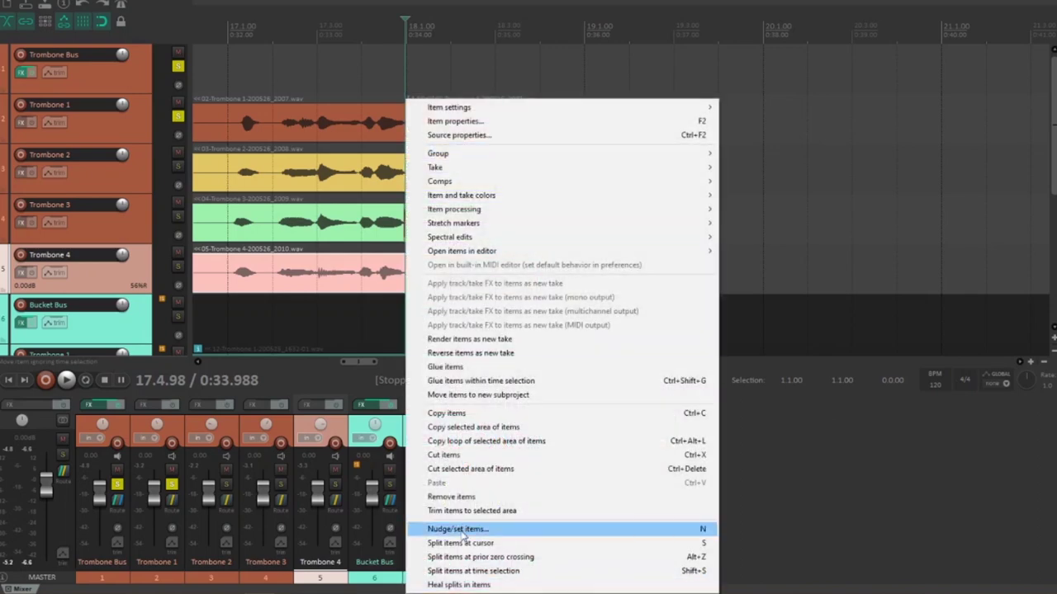
pyautogui.click(470, 542)
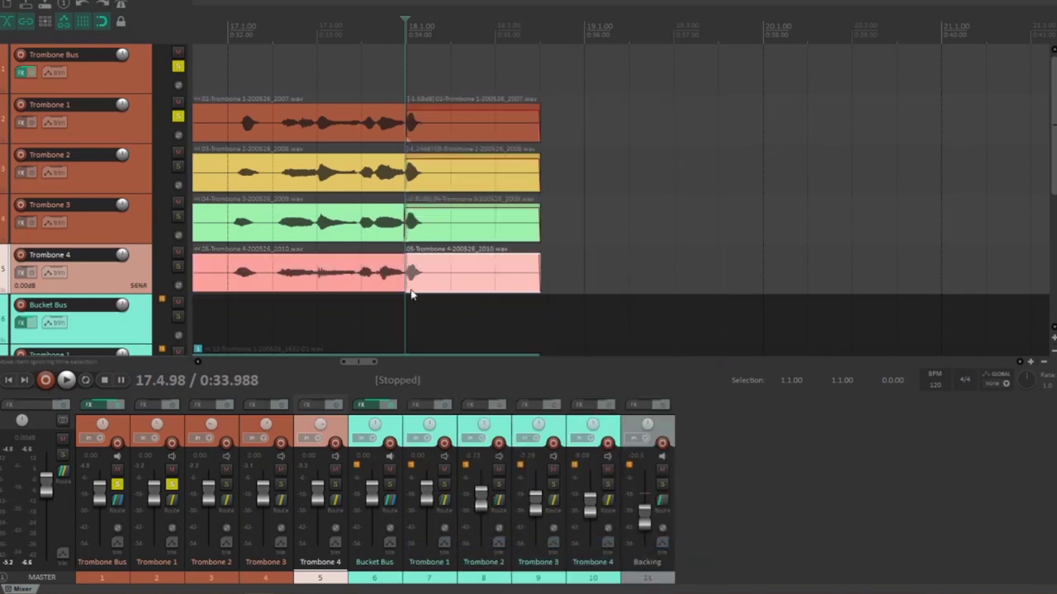
# Unsolo Trombone 1, listen to the ending from 17.1.00, and reset the peak indicators on Trombone Bus and the master.
pyautogui.click(249, 56)
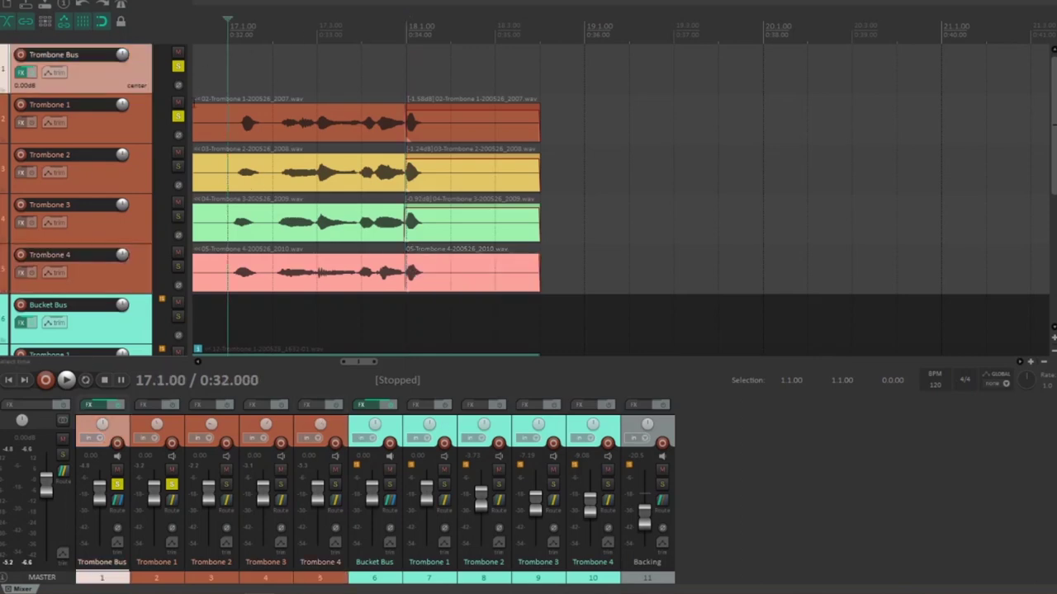
pyautogui.click(178, 117)
pyautogui.press('space')
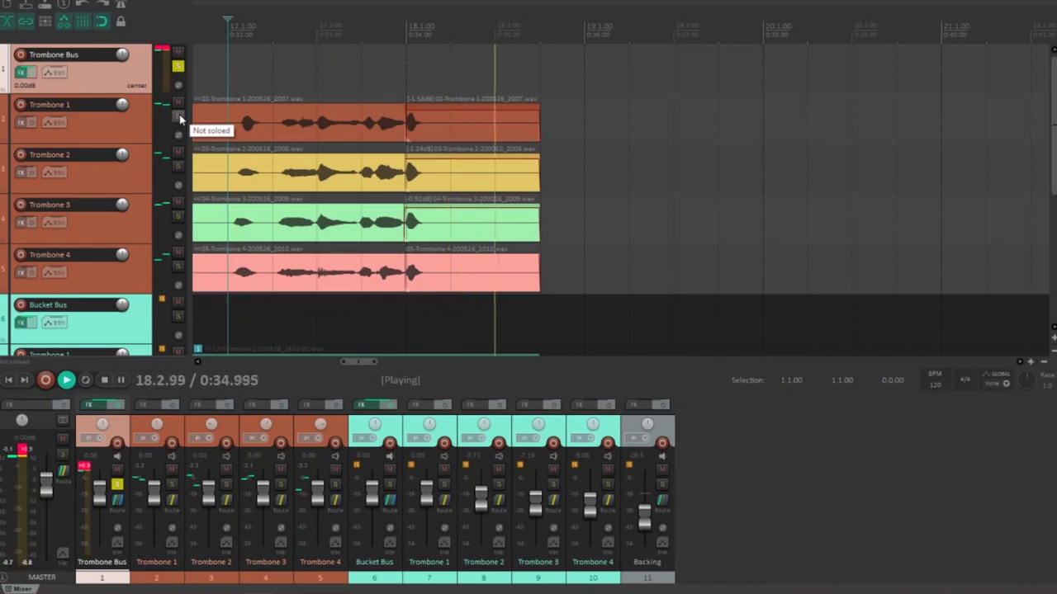
pyautogui.press('space')
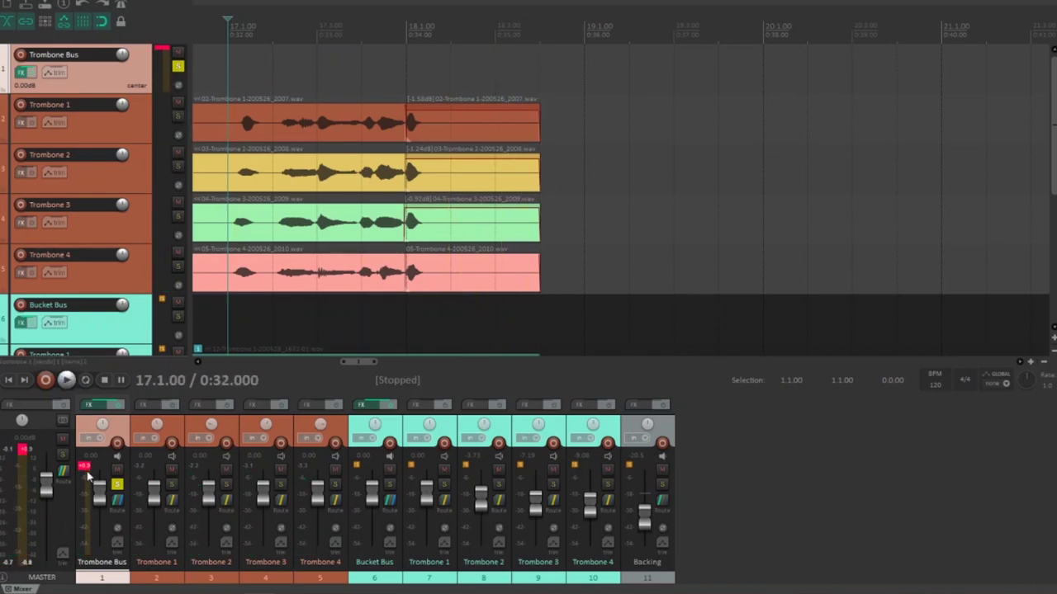
pyautogui.click(84, 467)
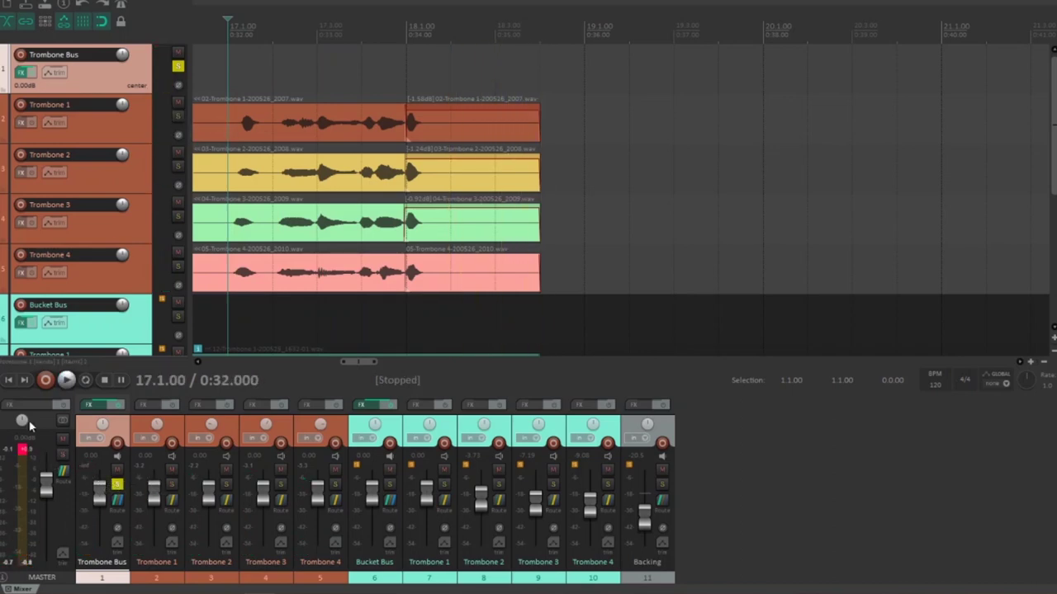
pyautogui.click(25, 451)
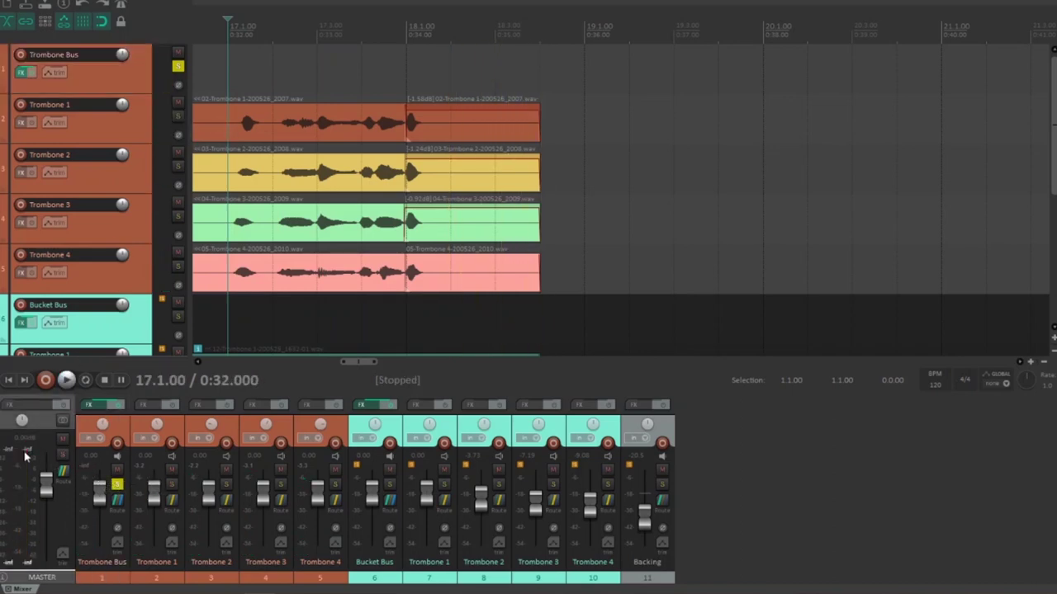
# Lower the final clip on Trombone 2 to about -1.76 dB and on Trombone 3 to about -1.58 dB, and recheck the ending's peaks.
pyautogui.click(421, 160)
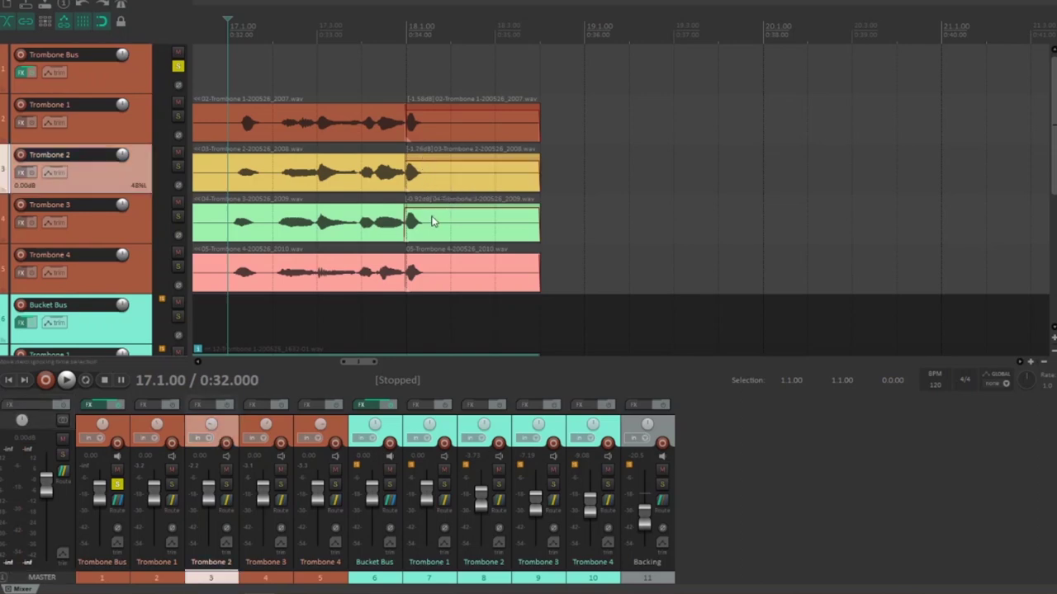
pyautogui.click(425, 211)
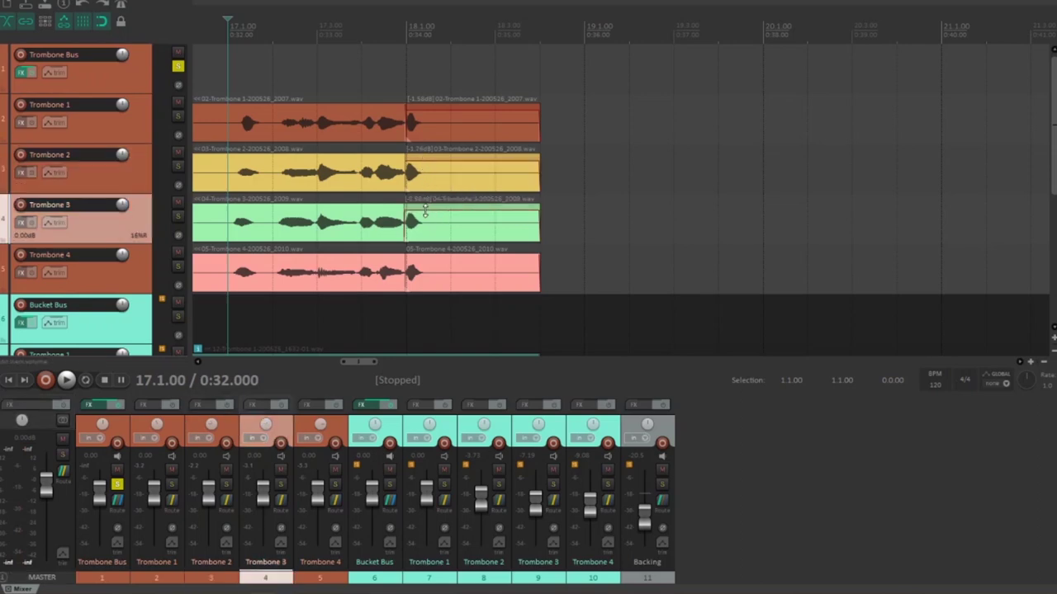
pyautogui.press('space')
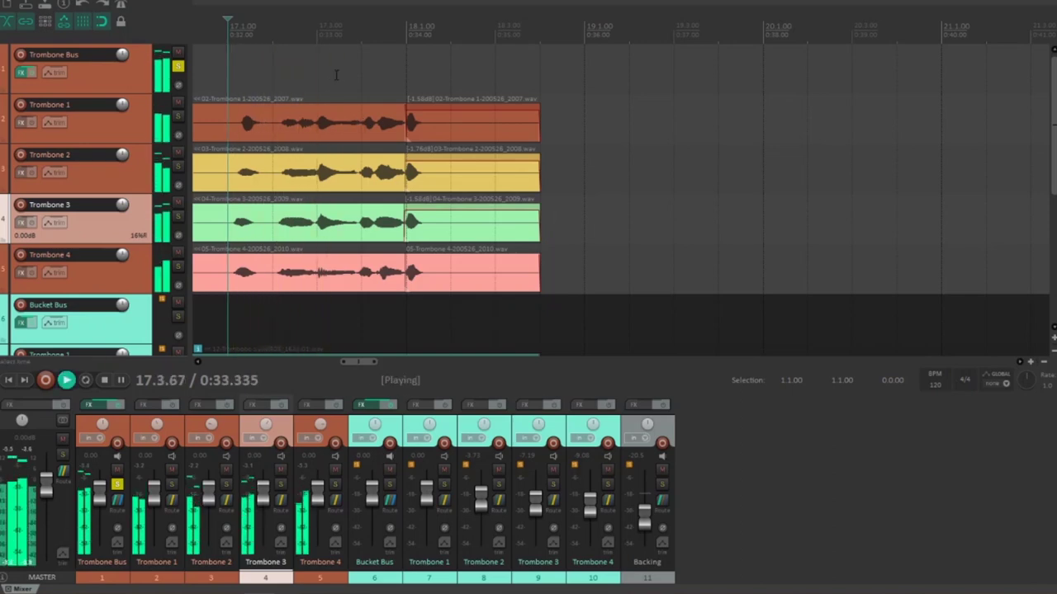
pyautogui.press('space')
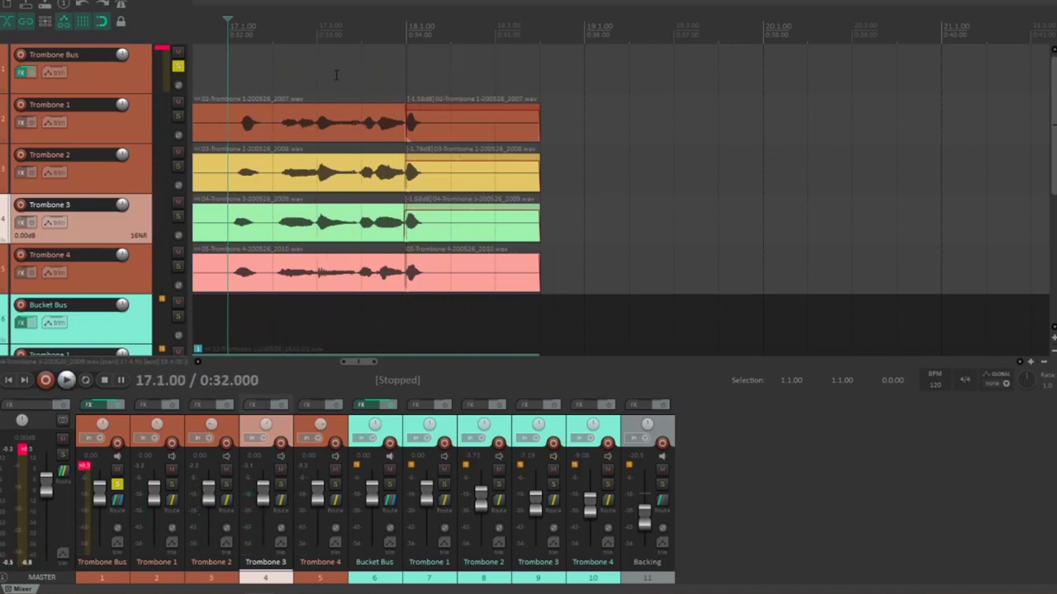
pyautogui.click(29, 465)
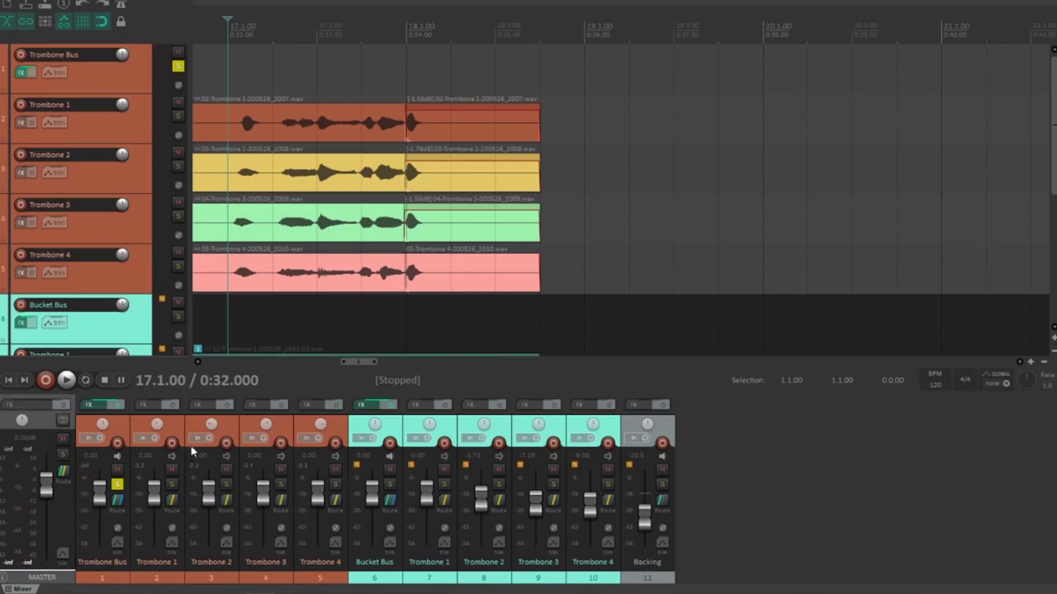
# Add ReaEQ to the orange Trombone 1 track and load the "stock - Track Default" preset.
pyautogui.moveTo(365, 364); pyautogui.dragTo(296, 348)
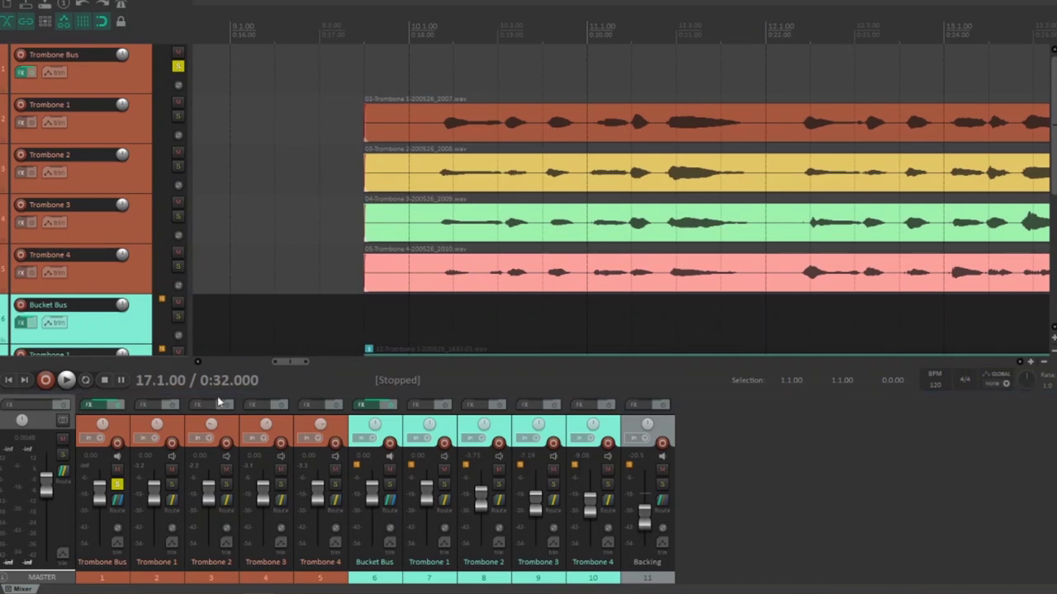
pyautogui.click(155, 404)
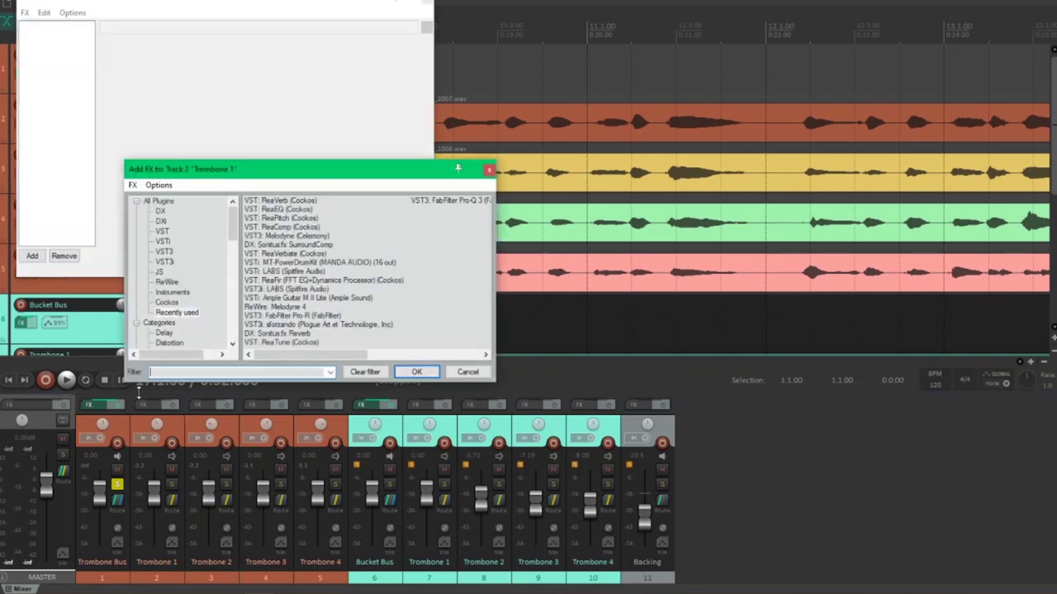
pyautogui.doubleClick(281, 210)
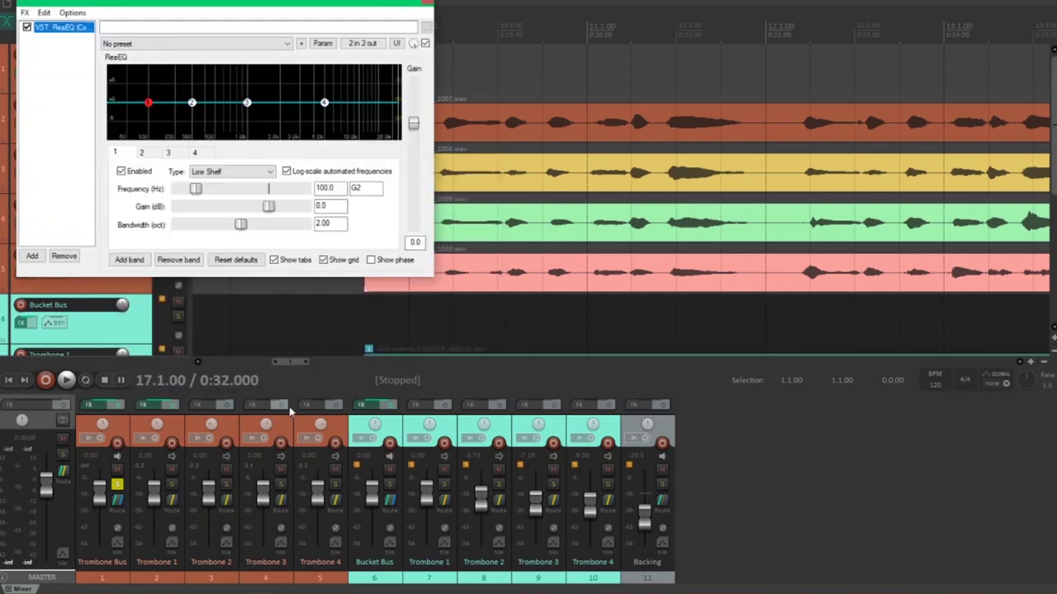
pyautogui.click(158, 44)
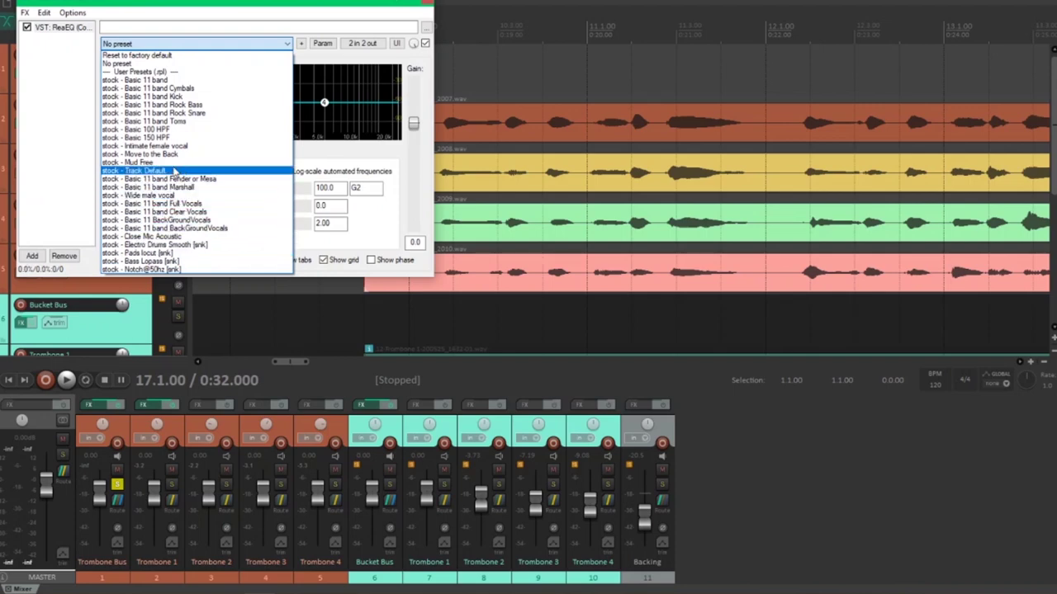
pyautogui.click(174, 170)
# Solo Trombone 1 and play from 9.4.00, comparing its sound with the EQ enabled and bypassed, and close the effect window with EQ enabled.
pyautogui.moveTo(188, 2); pyautogui.dragTo(464, 217)
pyautogui.click(177, 116)
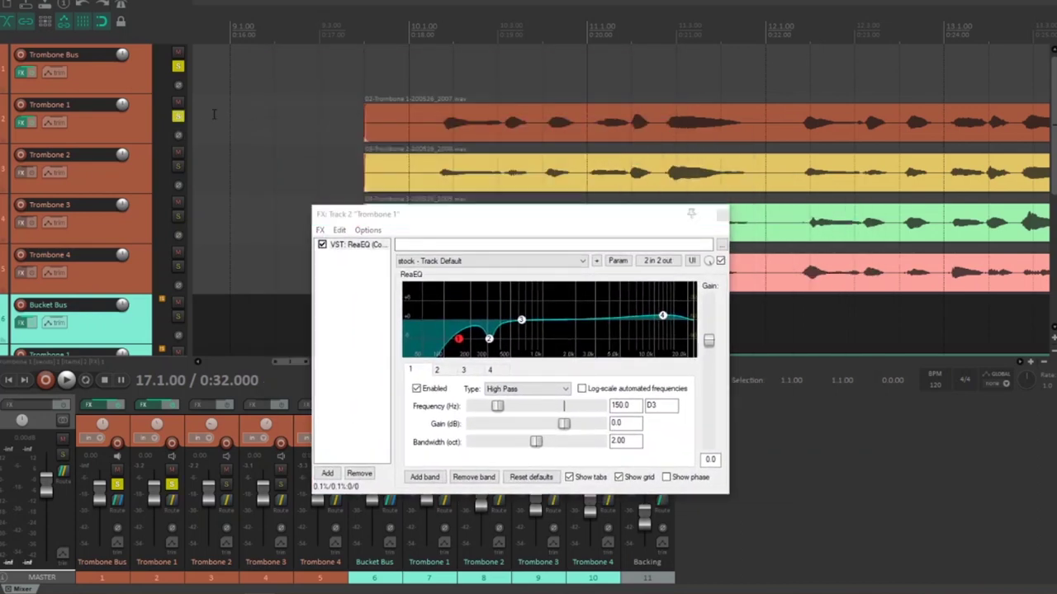
pyautogui.click(370, 82)
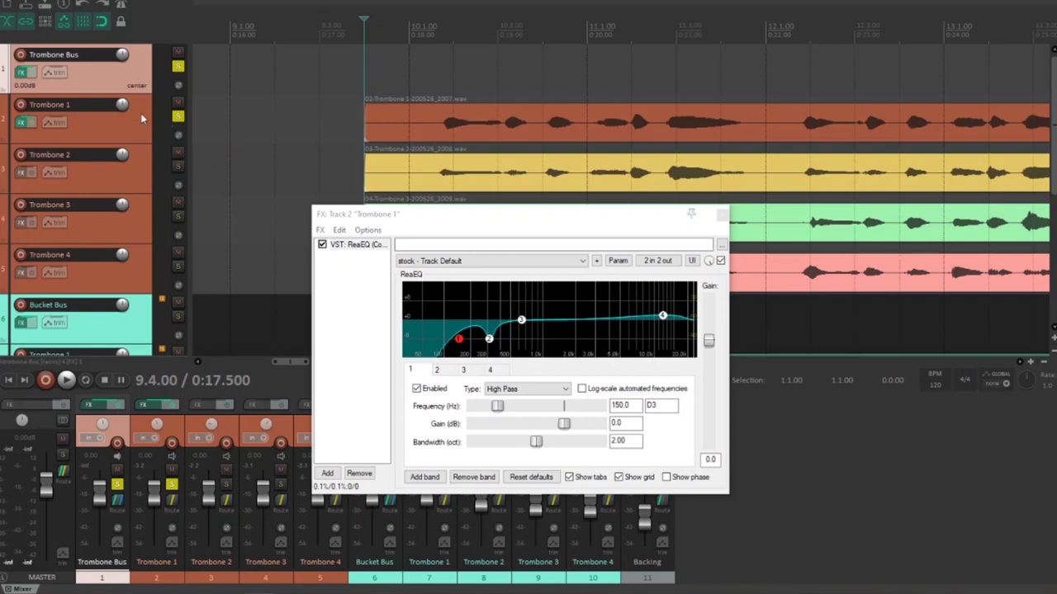
pyautogui.press('space')
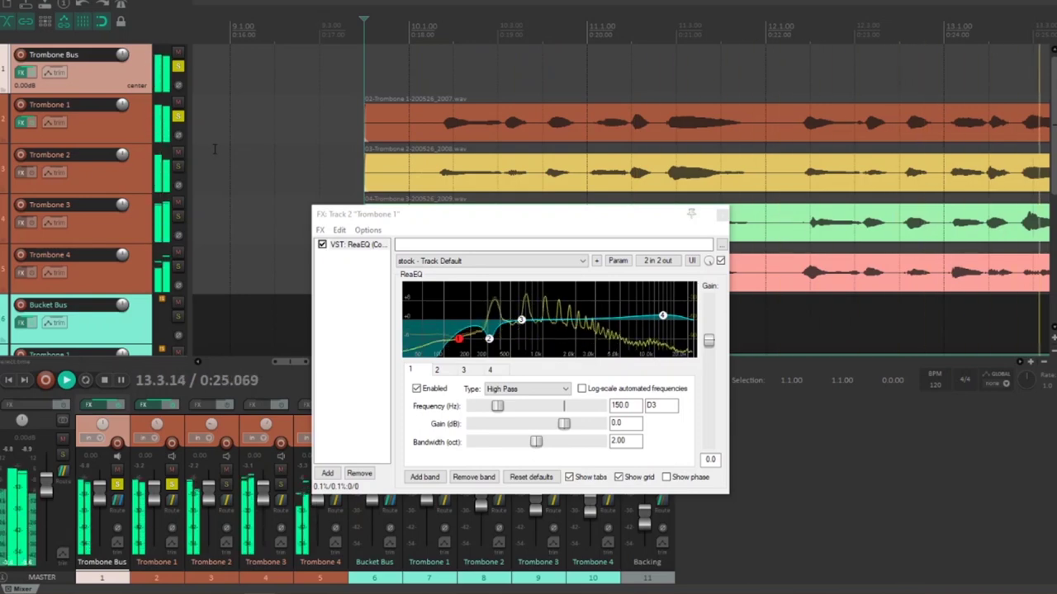
pyautogui.keyDown('ctrl'); pyautogui.click(33, 122); pyautogui.keyUp('ctrl')
pyautogui.press('space')
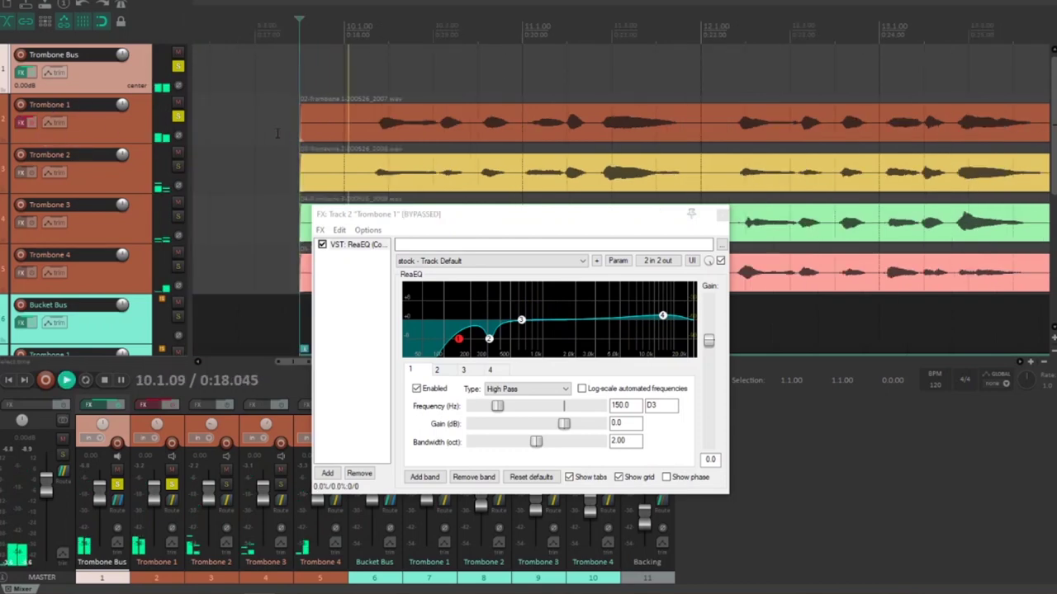
pyautogui.keyDown('ctrl'); pyautogui.click(32, 128); pyautogui.keyUp('ctrl')
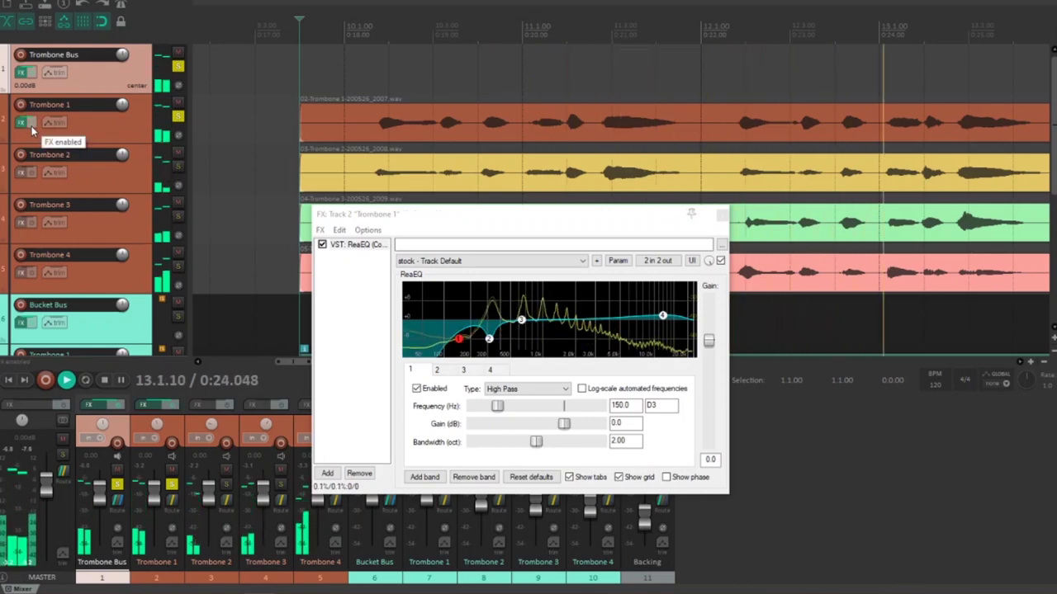
pyautogui.press('space')
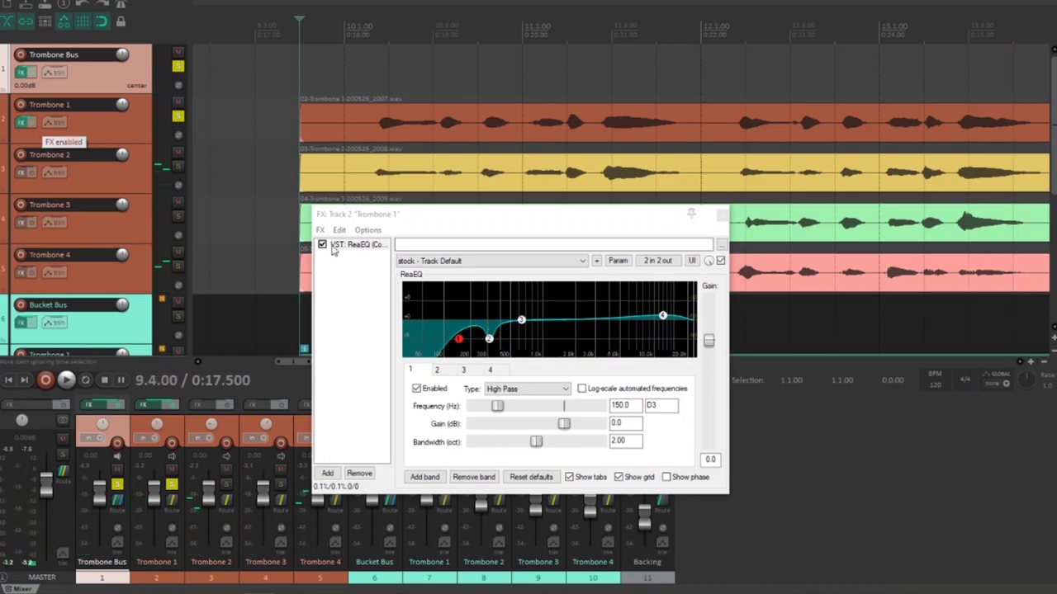
pyautogui.click(344, 248)
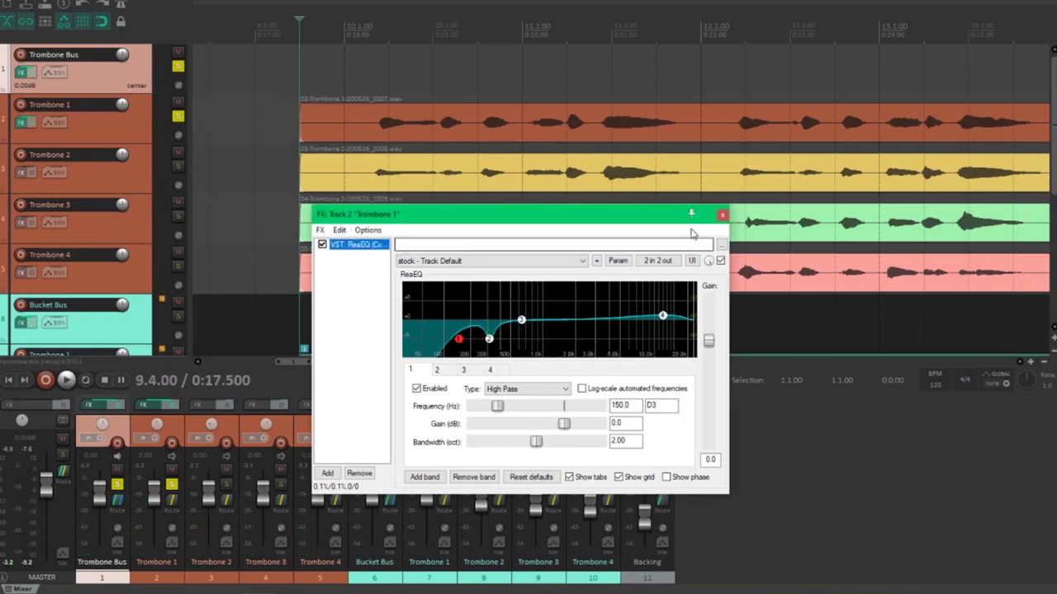
pyautogui.click(721, 216)
# Add ReaEQ with the "stock - Track Default" preset to Trombone 2, Trombone 3 and Trombone 4 under Trombone Bus.
pyautogui.click(20, 171)
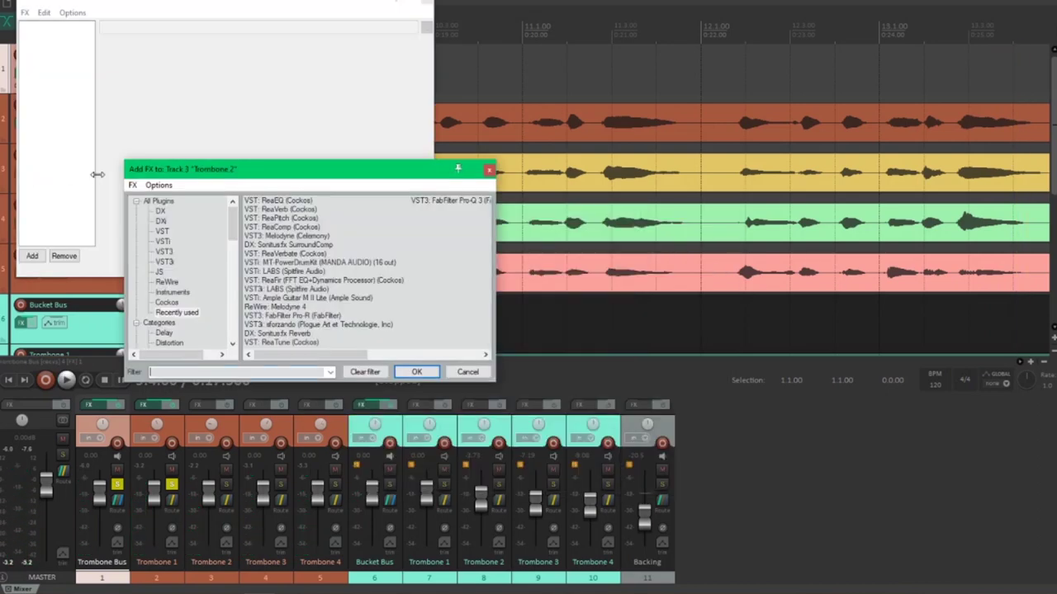
pyautogui.click(489, 170)
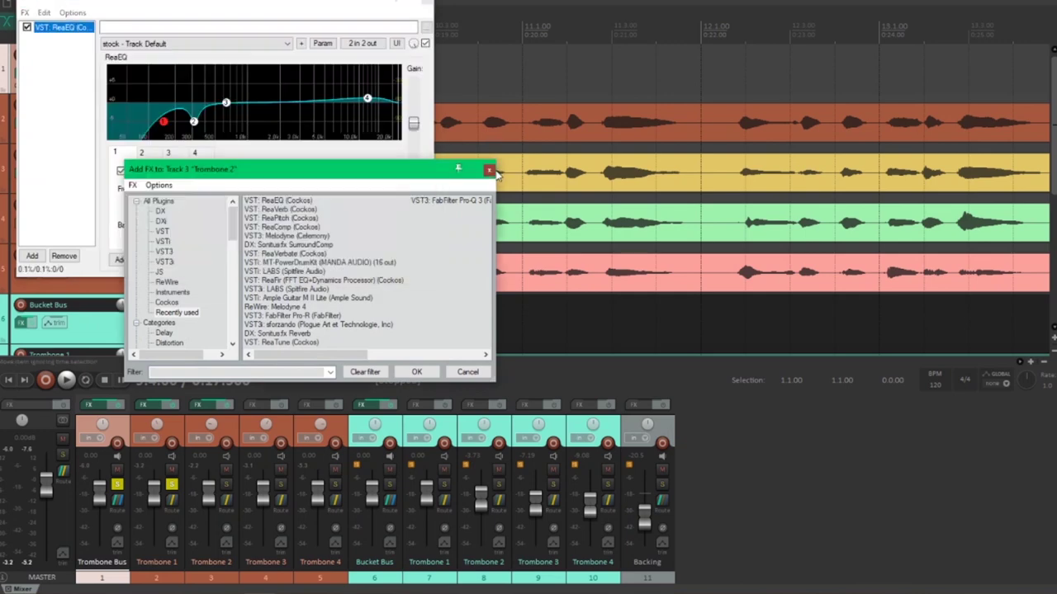
pyautogui.click(427, 4)
pyautogui.click(23, 225)
pyautogui.doubleClick(278, 200)
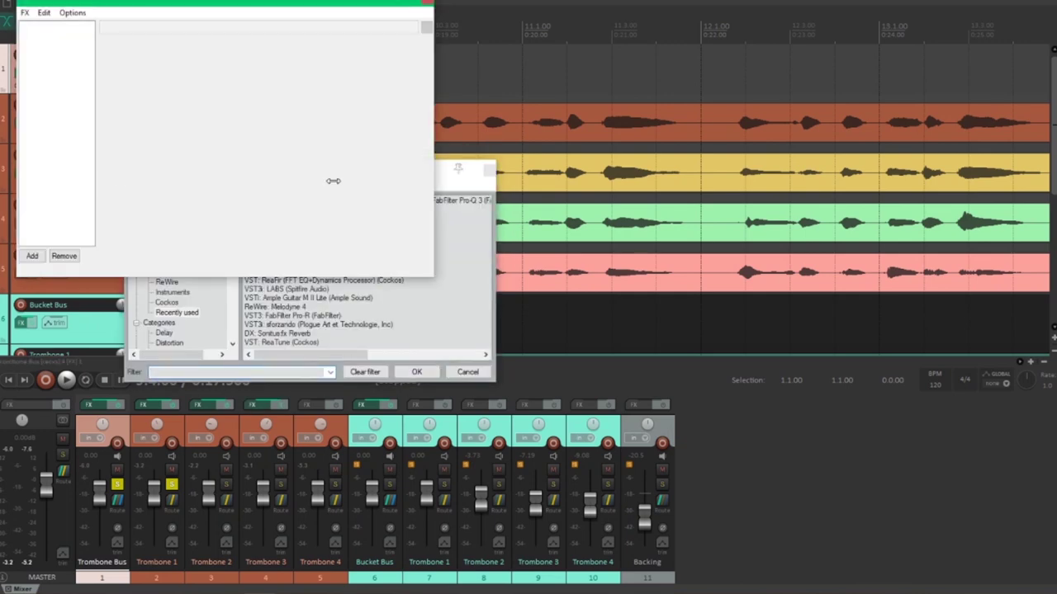
pyautogui.click(488, 169)
pyautogui.click(427, 4)
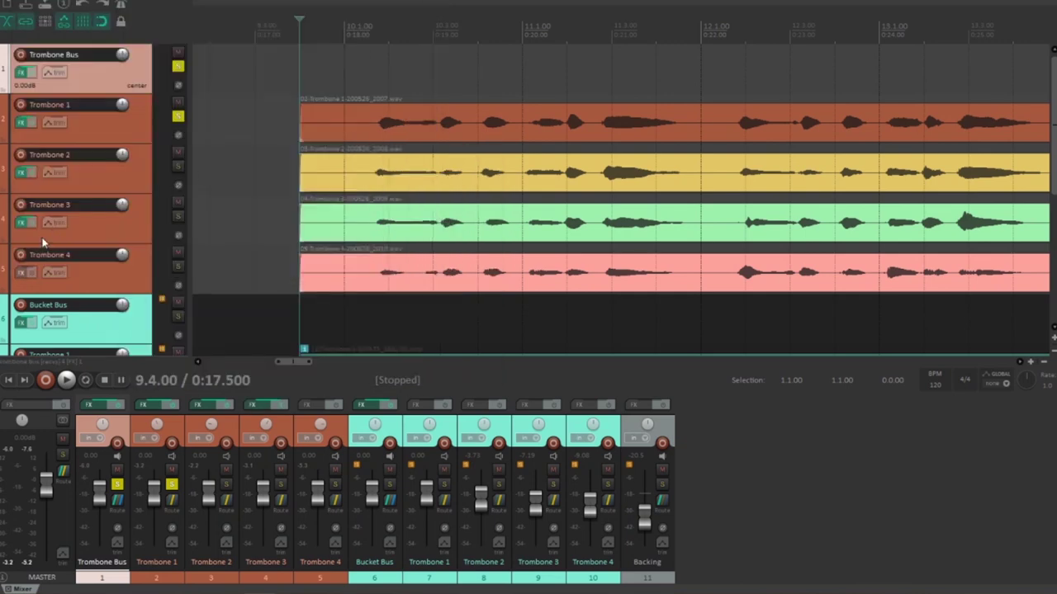
pyautogui.click(23, 274)
pyautogui.click(488, 169)
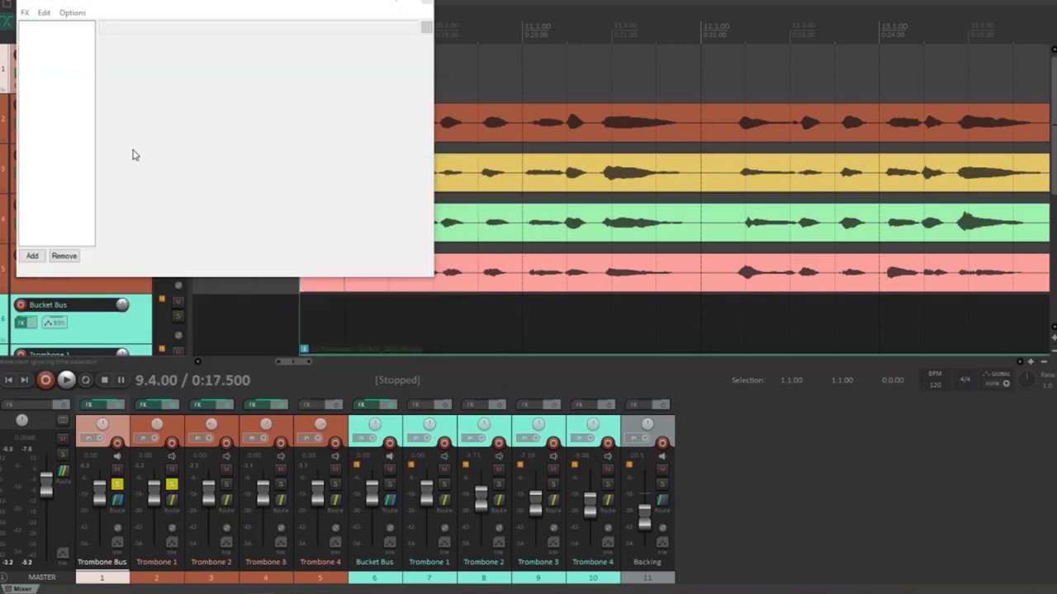
pyautogui.click(428, 3)
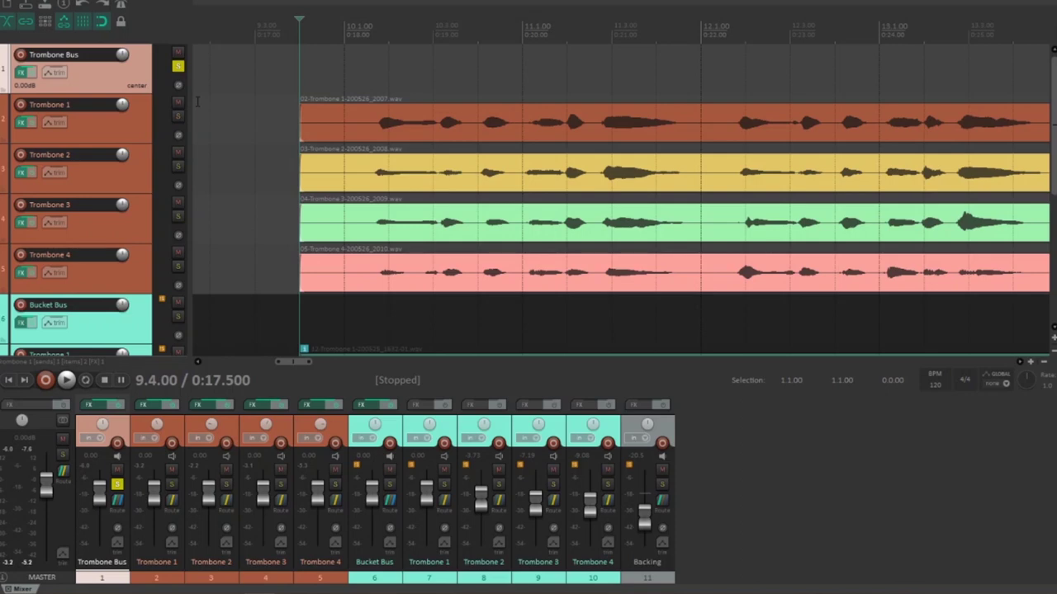
# Listen to all four equalized trombones through Trombone Bus from 9.4.00.
pyautogui.press('space')
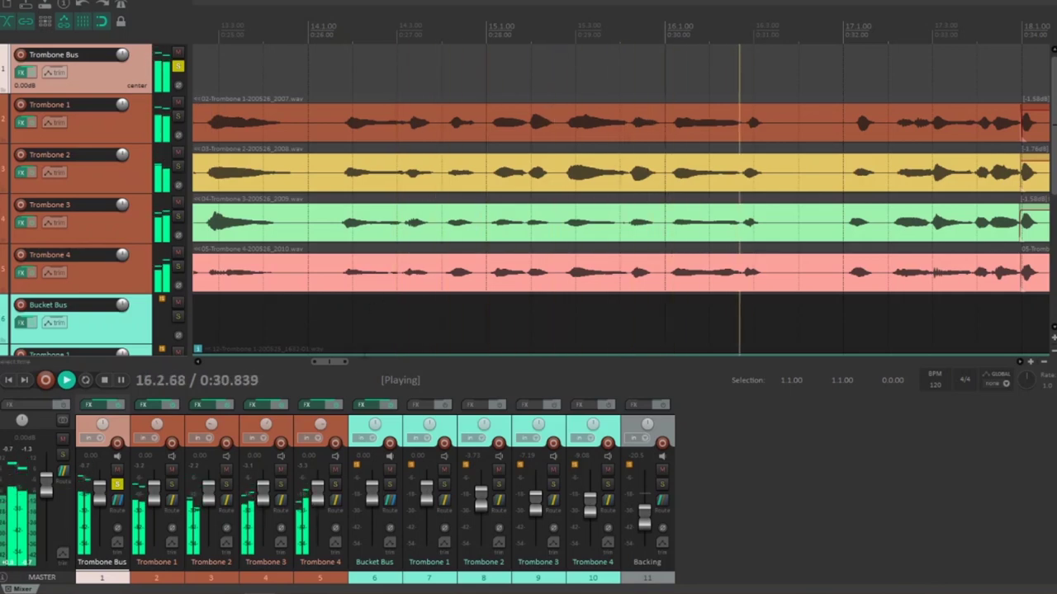
pyautogui.press('space')
pyautogui.moveTo(331, 366); pyautogui.dragTo(299, 357)
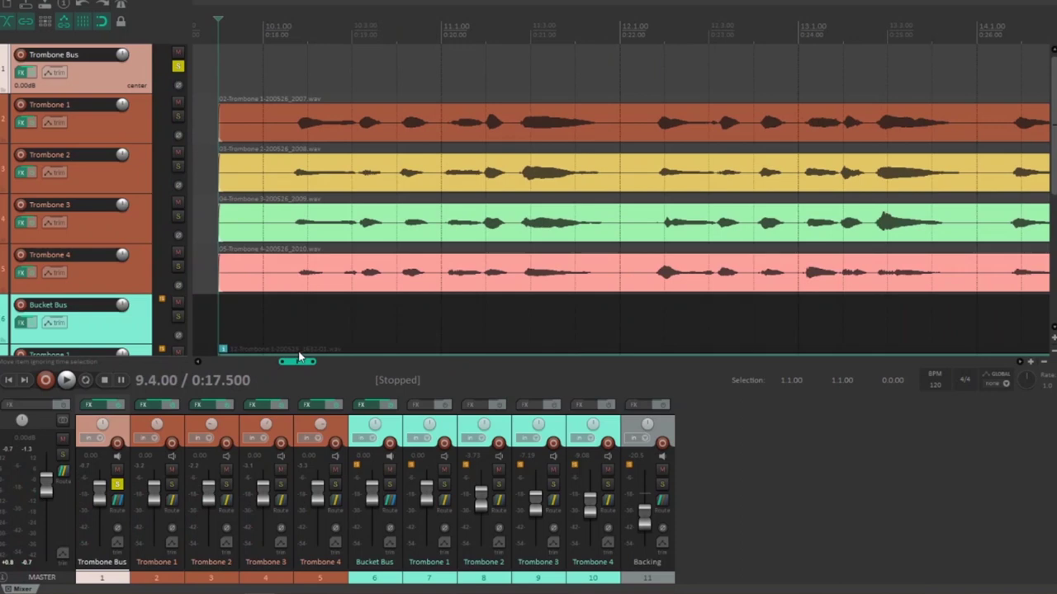
# Lower the high-pass frequency in Trombone 4's ReaEQ to about 108.4 Hz and play the trombones from 9.4.00 to the ending.
pyautogui.click(26, 273)
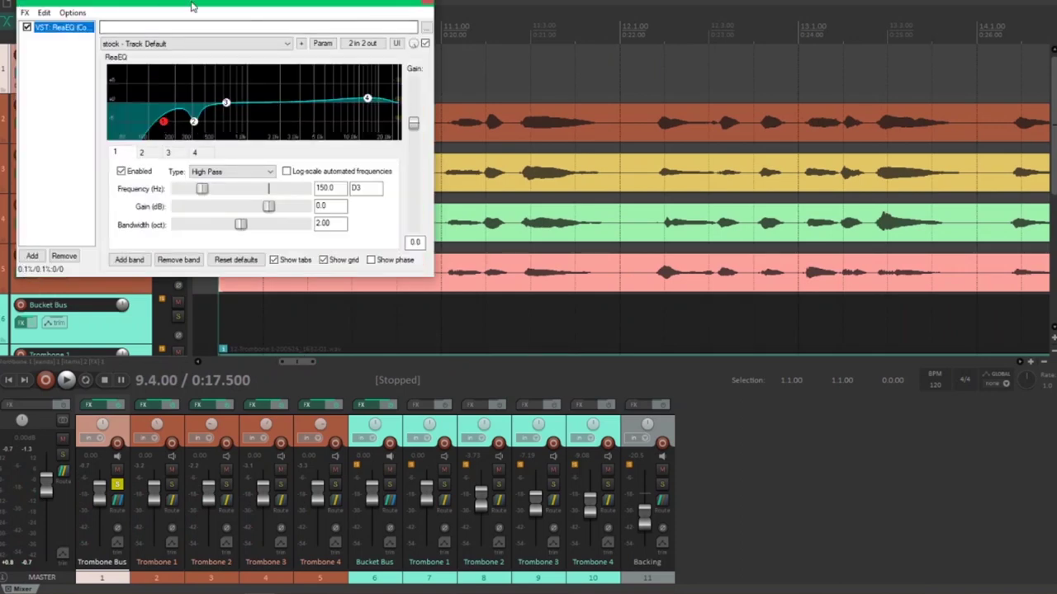
pyautogui.moveTo(135, 4); pyautogui.dragTo(388, 28)
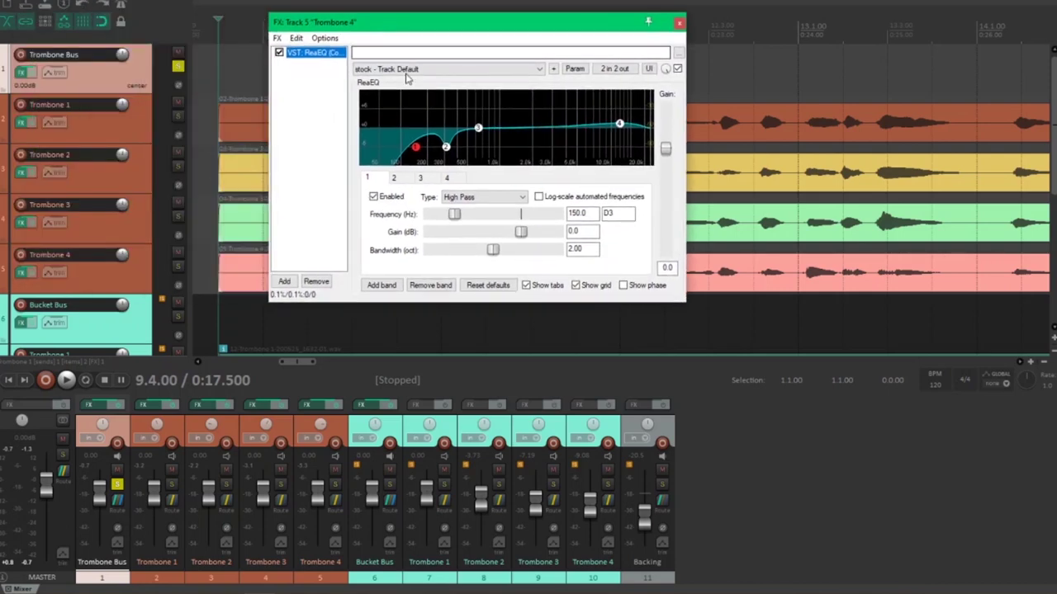
pyautogui.moveTo(417, 154); pyautogui.dragTo(407, 155)
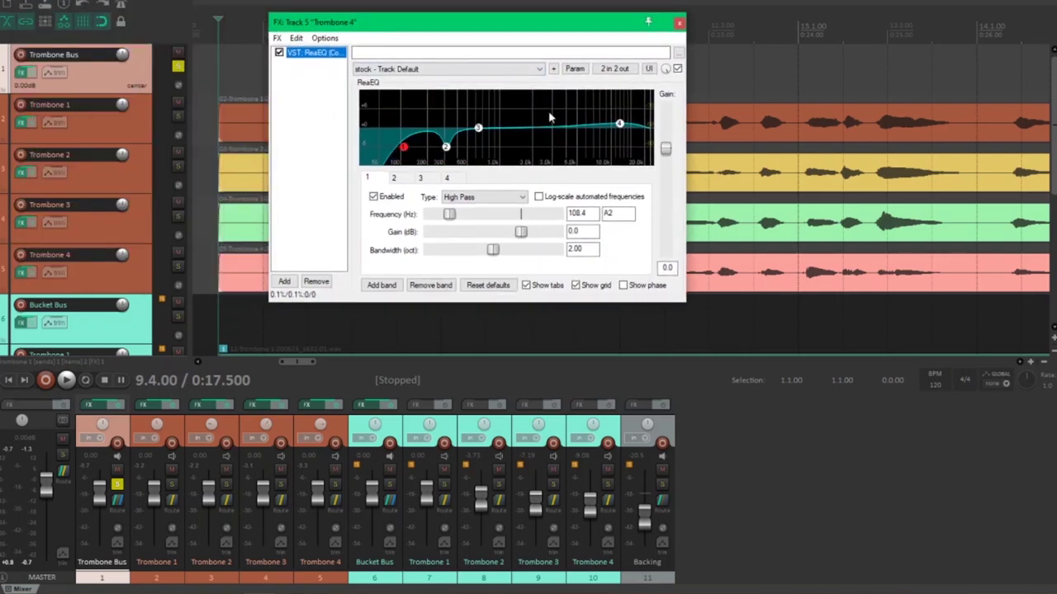
pyautogui.click(676, 24)
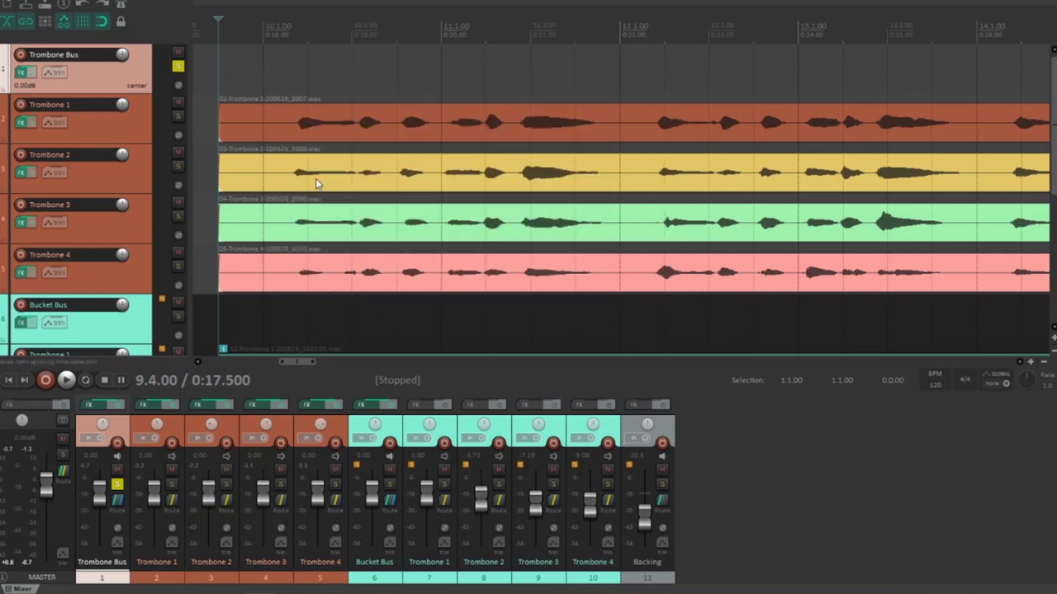
pyautogui.press('space')
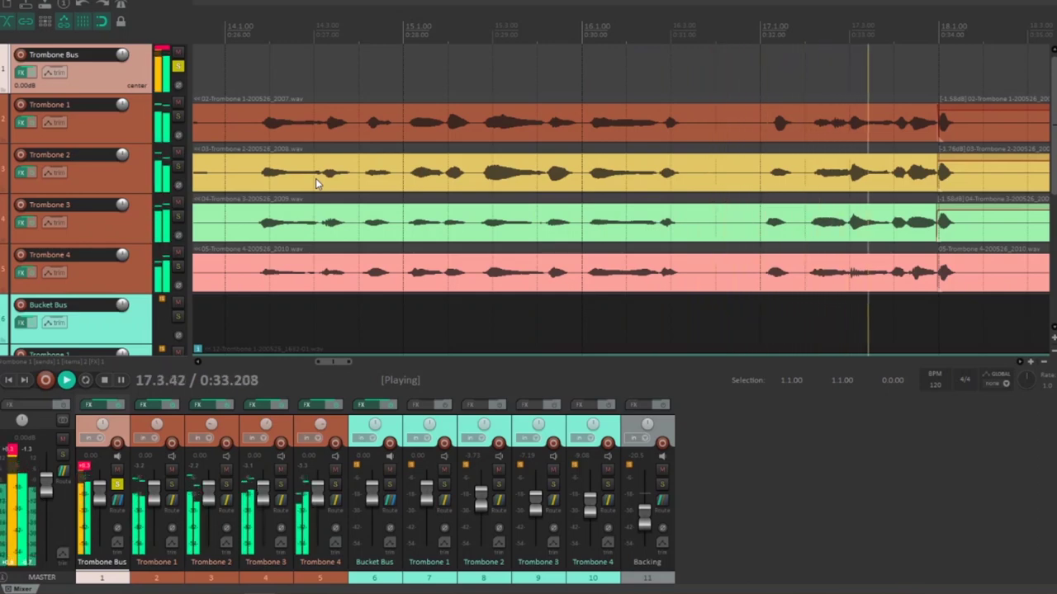
pyautogui.press('space')
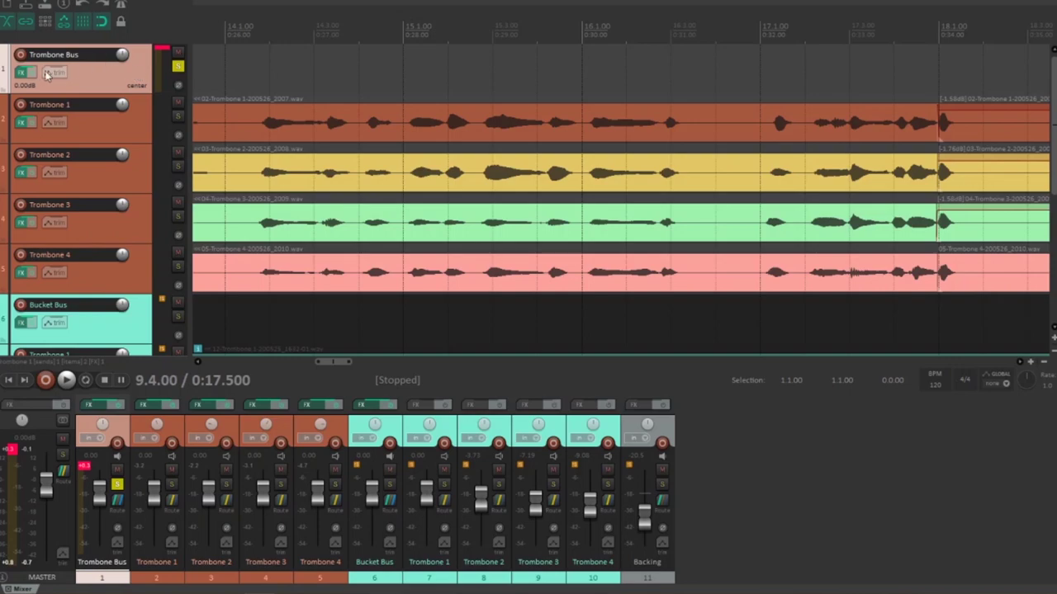
# Switch the solo from Trombone Bus to Bucket Bus and play its four trombones from 9.4.00.
pyautogui.scroll(-5, 147, 169)
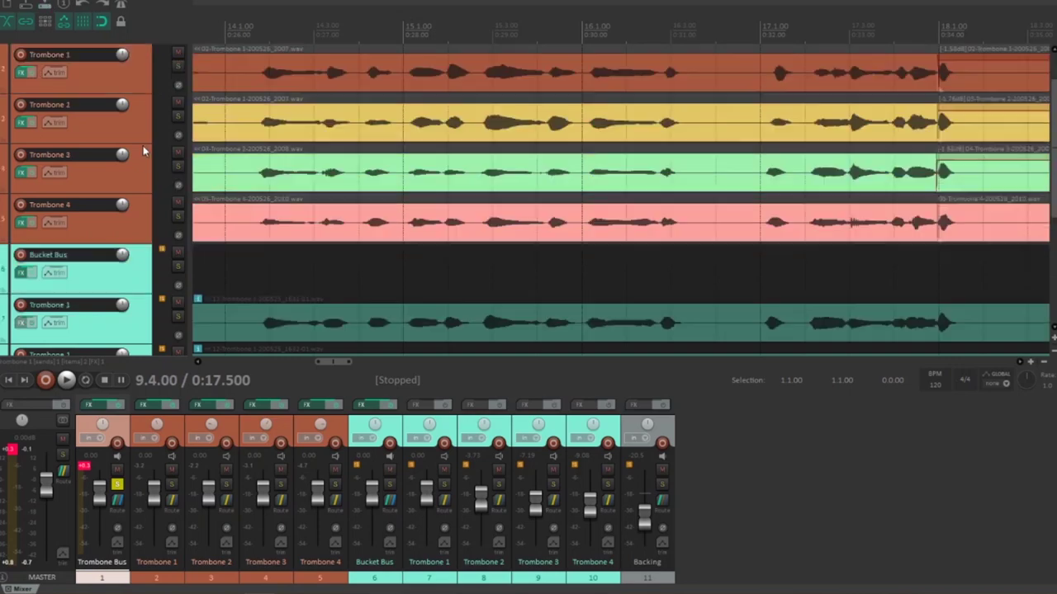
pyautogui.scroll(1, 142, 147)
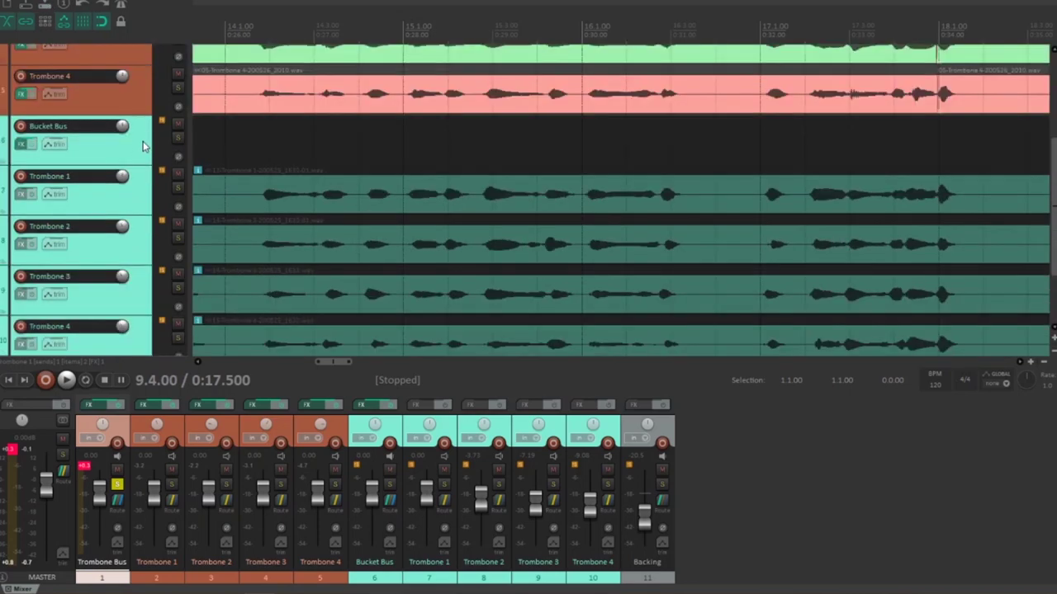
pyautogui.scroll(4, 173, 144)
pyautogui.click(192, 90)
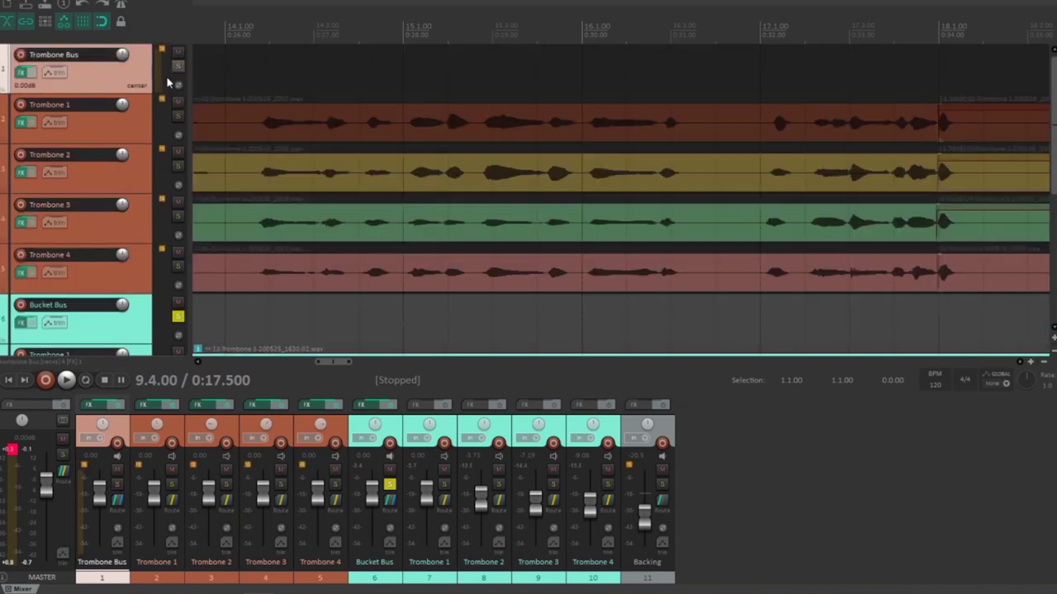
pyautogui.scroll(-5, 116, 153)
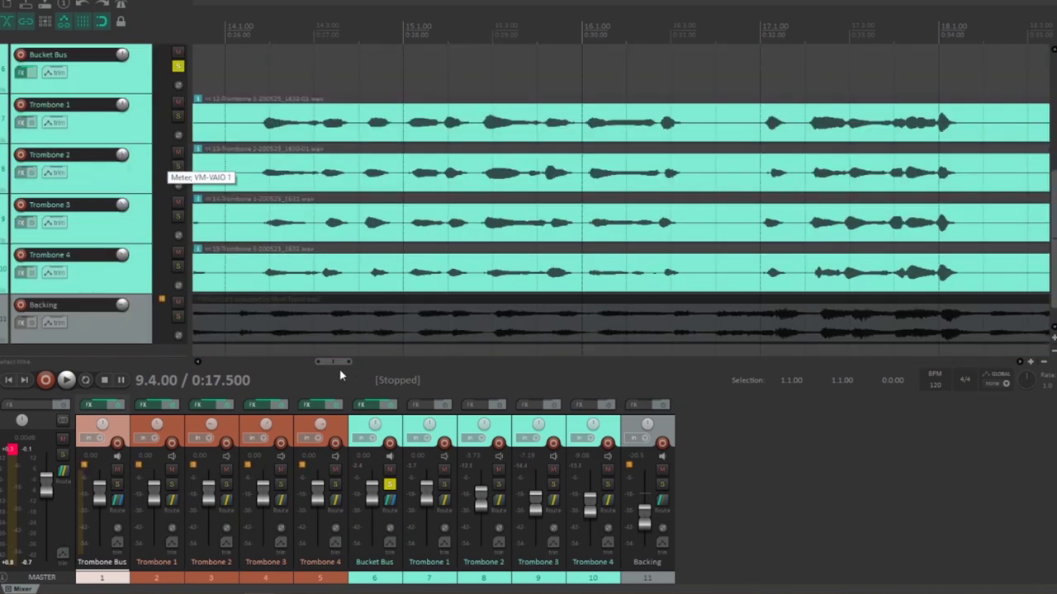
pyautogui.moveTo(334, 361); pyautogui.dragTo(298, 363)
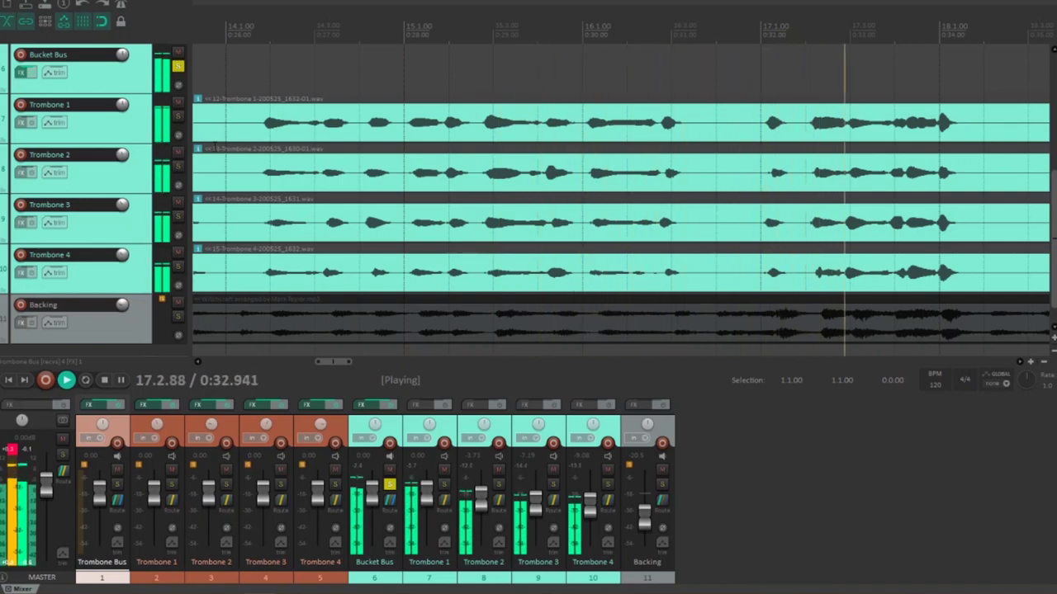
# Pan Bucket Bus's Trombones 1 and 2 to the left and Trombones 3 and 4 to the right, and play them from 9.4.00.
pyautogui.press('space')
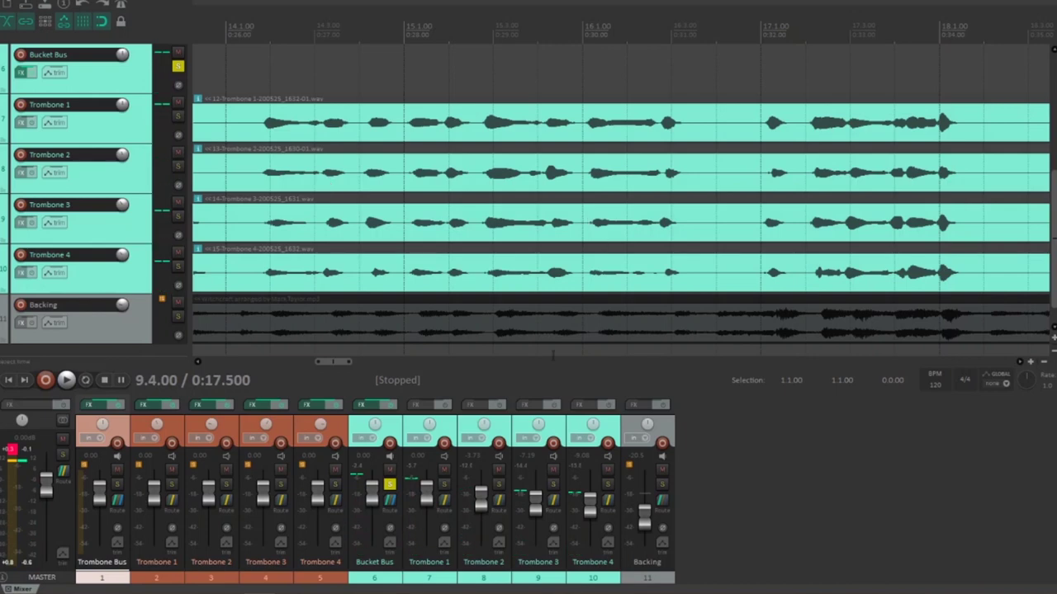
pyautogui.moveTo(334, 362); pyautogui.dragTo(291, 366)
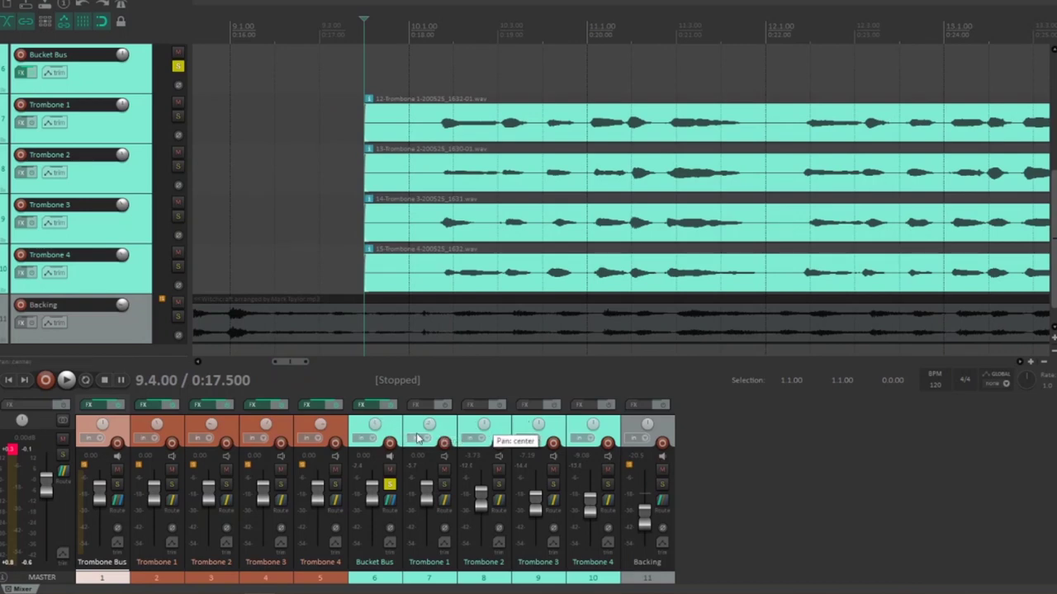
pyautogui.click(369, 435)
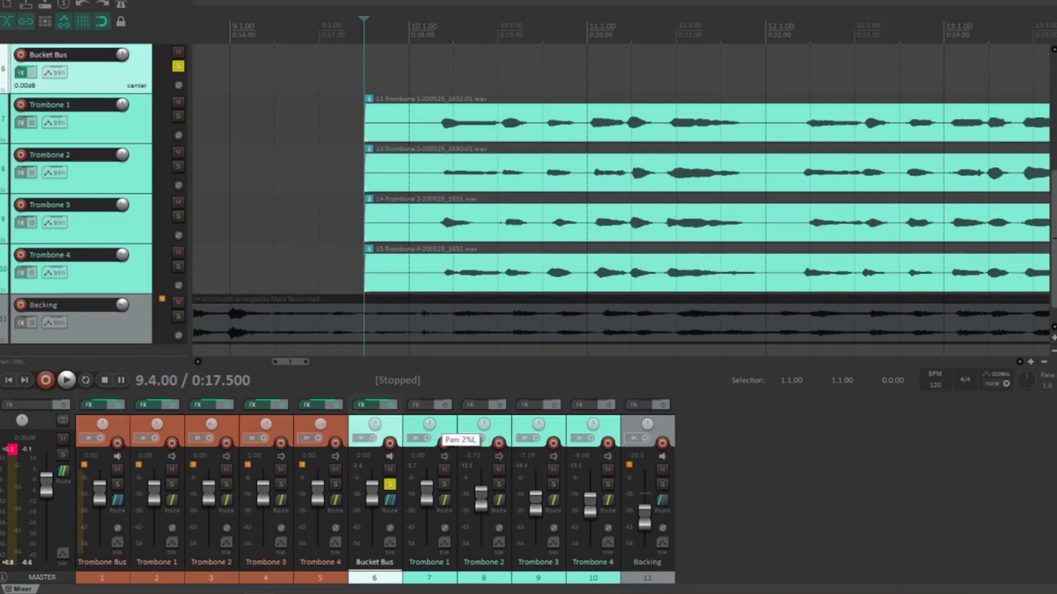
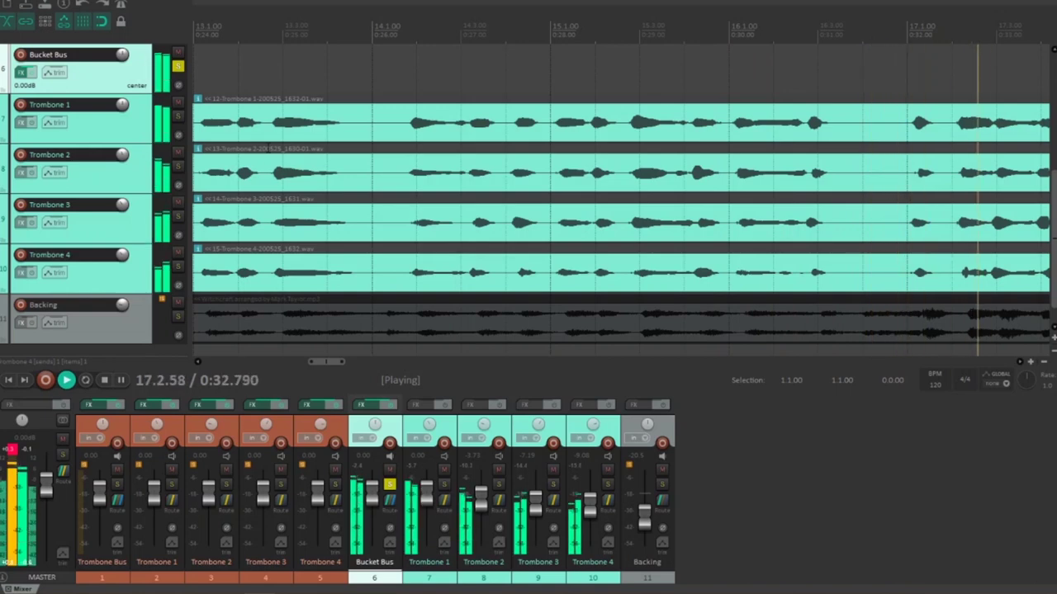
pyautogui.press('space')
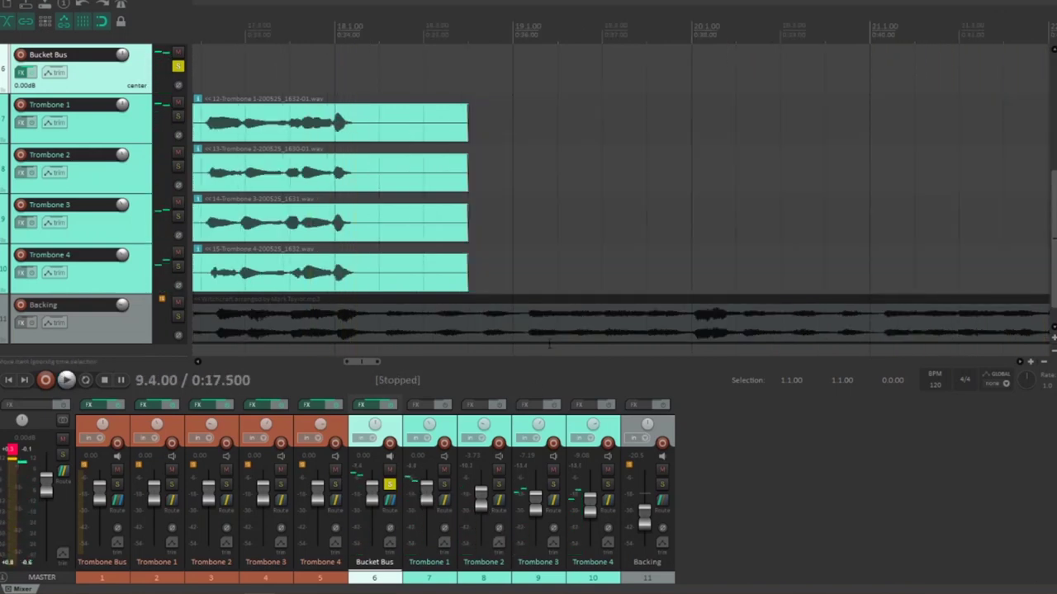
pyautogui.moveTo(363, 362); pyautogui.dragTo(294, 366)
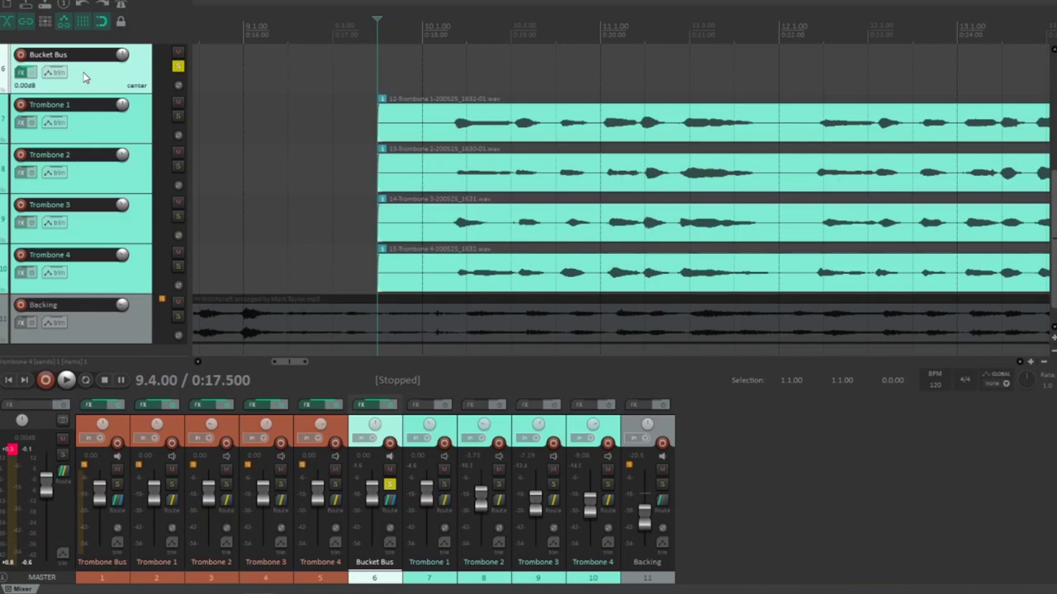
# Add ReaEQ with the "stock - Track Default" preset to Trombone 1 under Bucket Bus.
pyautogui.click(18, 124)
pyautogui.doubleClick(289, 201)
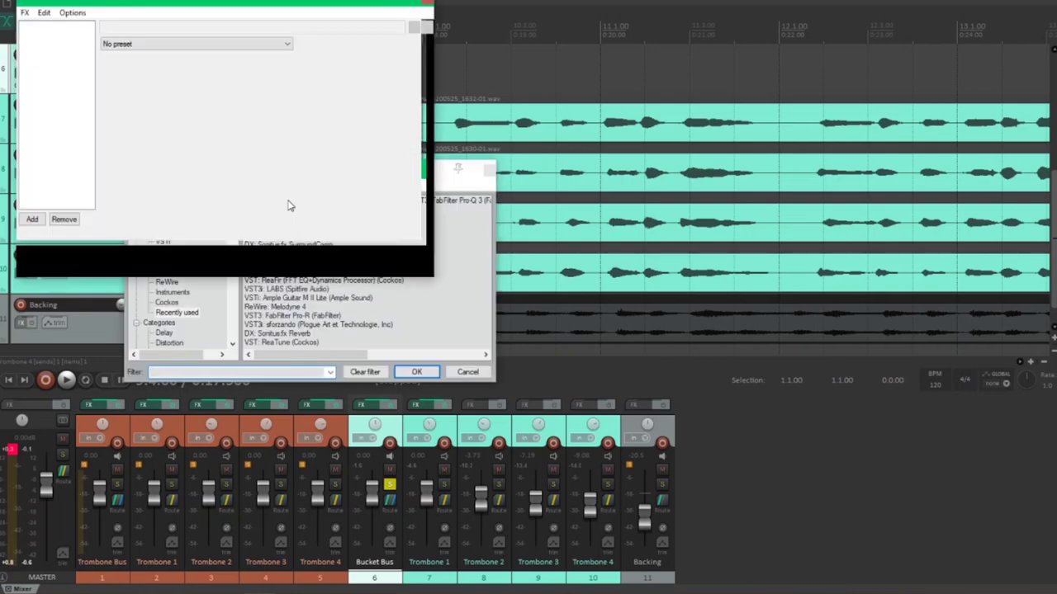
pyautogui.click(195, 43)
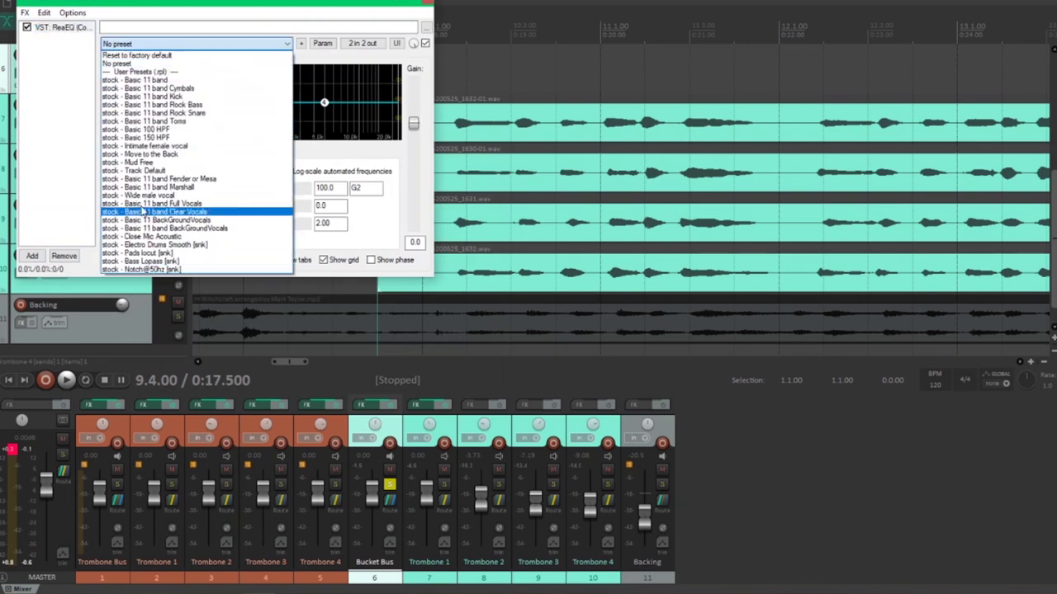
pyautogui.click(190, 172)
pyautogui.moveTo(196, 3); pyautogui.dragTo(662, 117)
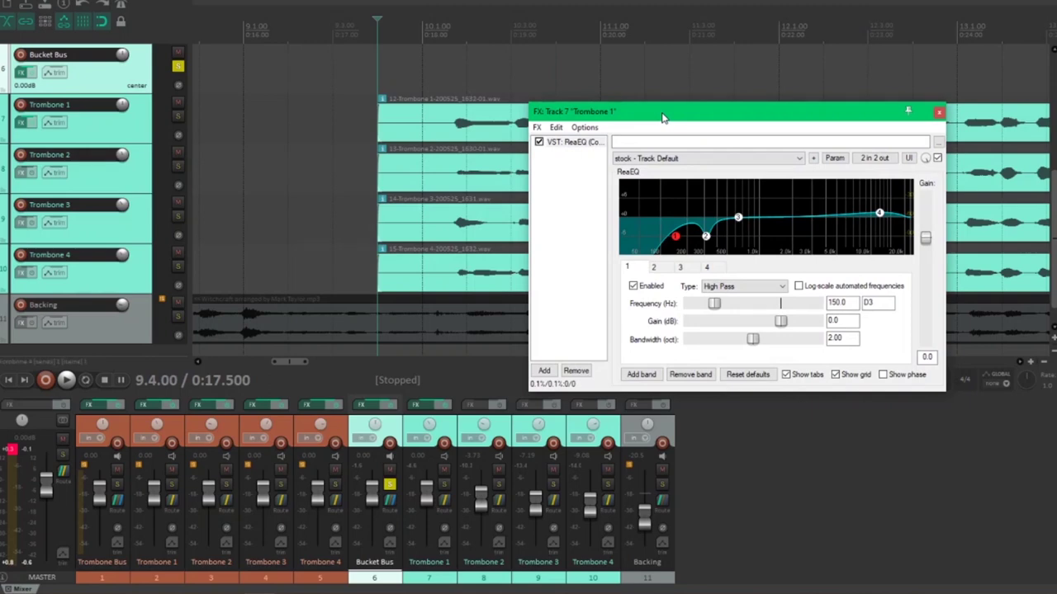
# Solo Bucket Bus's Trombone 1 to hear it from 9.4.00, and remove its ReaEQ.
pyautogui.click(177, 116)
pyautogui.press('space')
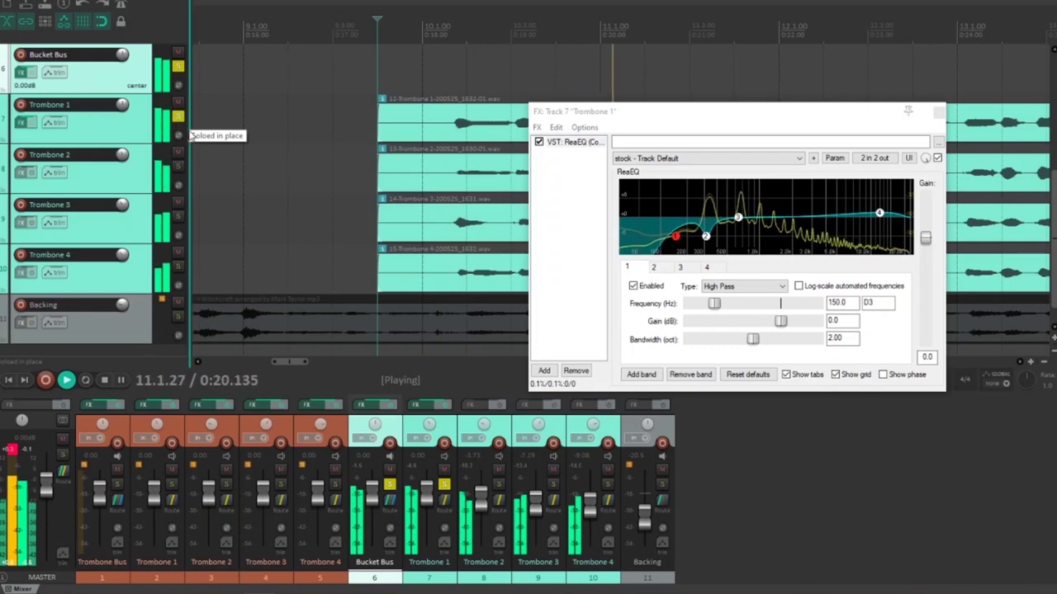
pyautogui.press('space')
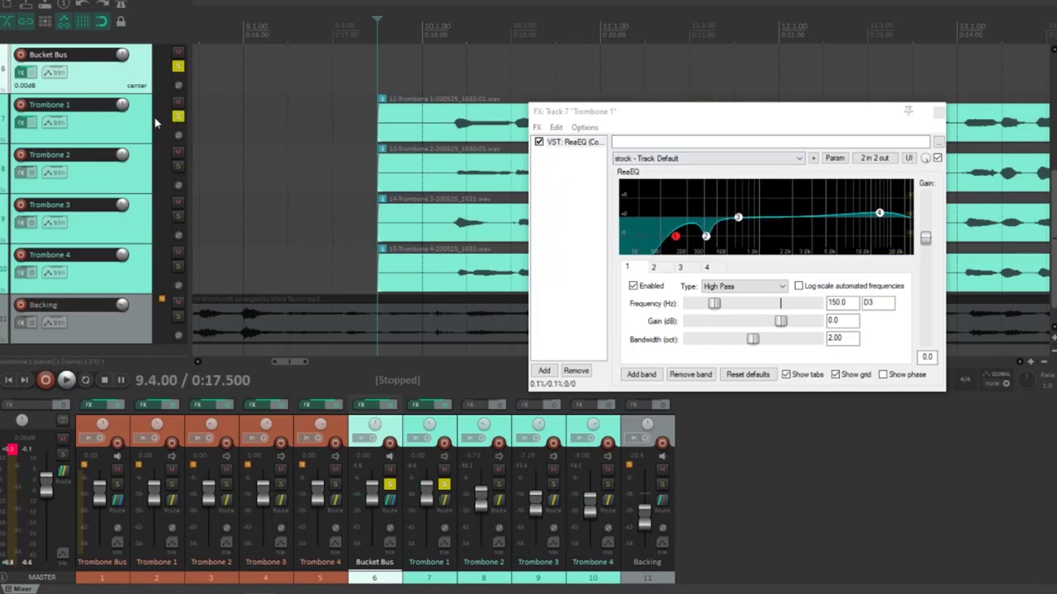
pyautogui.click(591, 144)
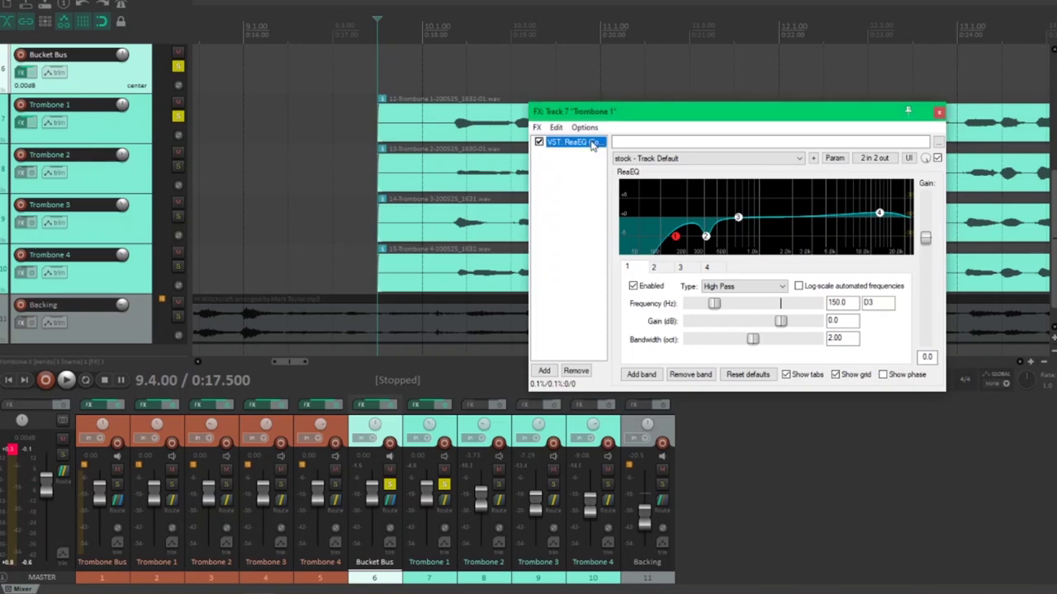
pyautogui.press('Delete')
pyautogui.click(939, 112)
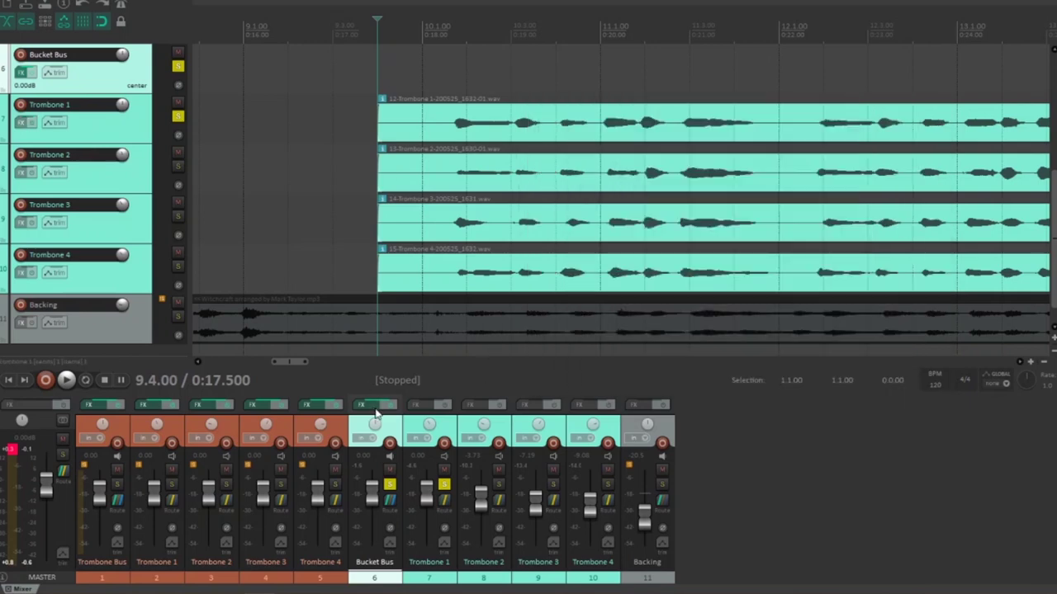
# Reset Bucket Bus's Trombones 2, 3 and 4 to 0.00 dB and play all four without the Trombone 1 solo.
pyautogui.click(376, 407)
pyautogui.click(958, 39)
pyautogui.doubleClick(481, 495)
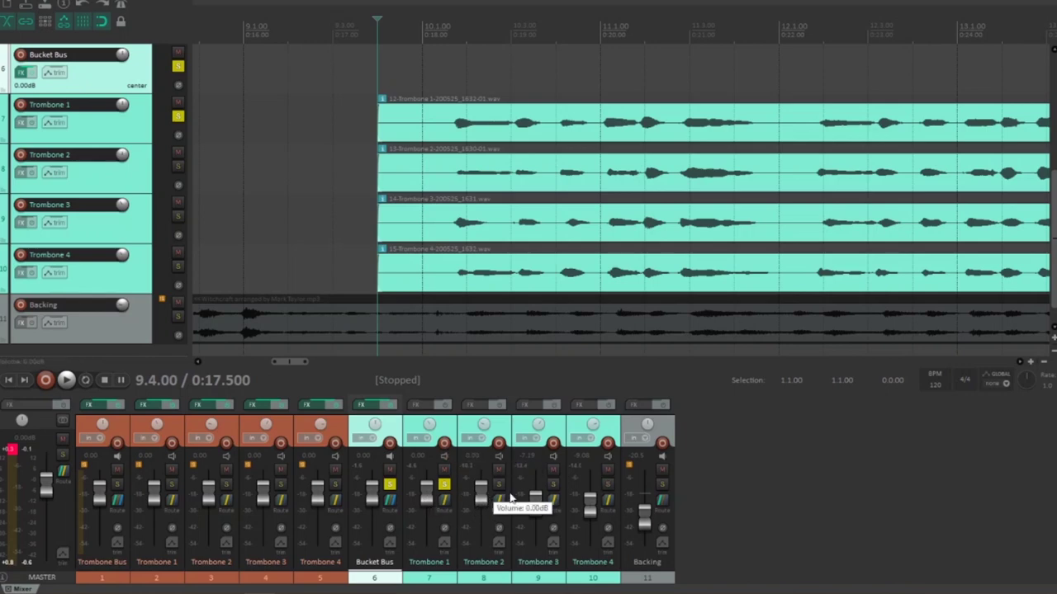
pyautogui.doubleClick(588, 506)
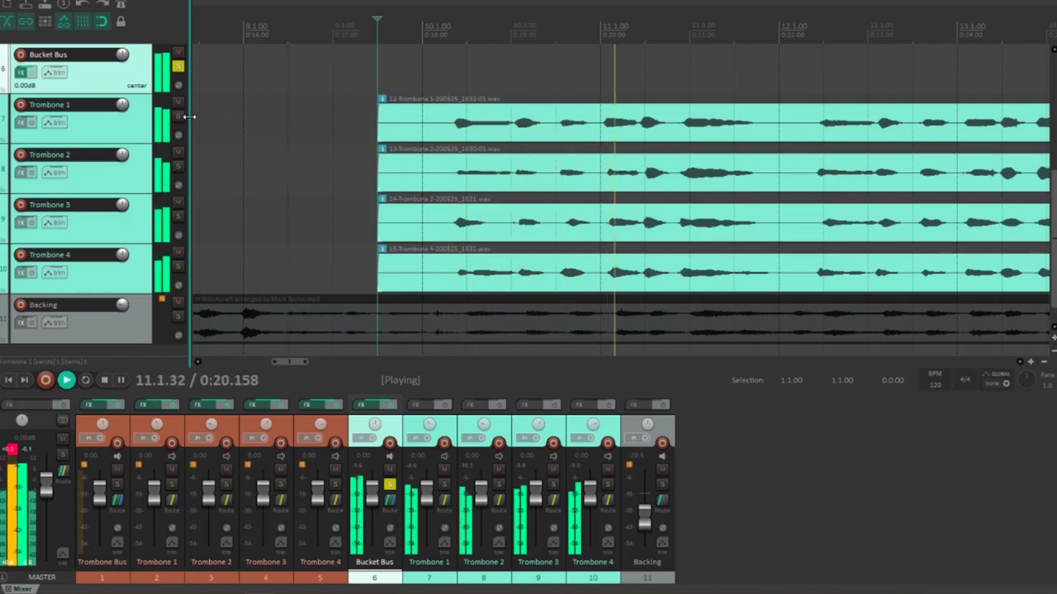
pyautogui.press('space')
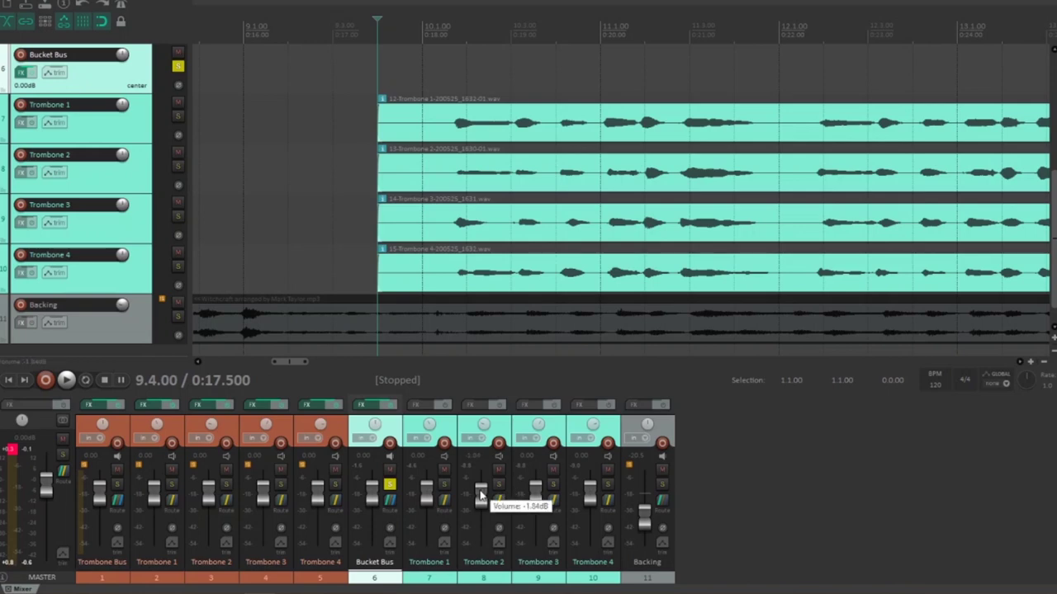
# Lower Bucket Bus's Trombone 2 to about -2.75 dB, Trombone 3 to -4.62 dB and Trombone 4 further, and play them from 9.4.00.
pyautogui.moveTo(481, 489); pyautogui.dragTo(482, 498)
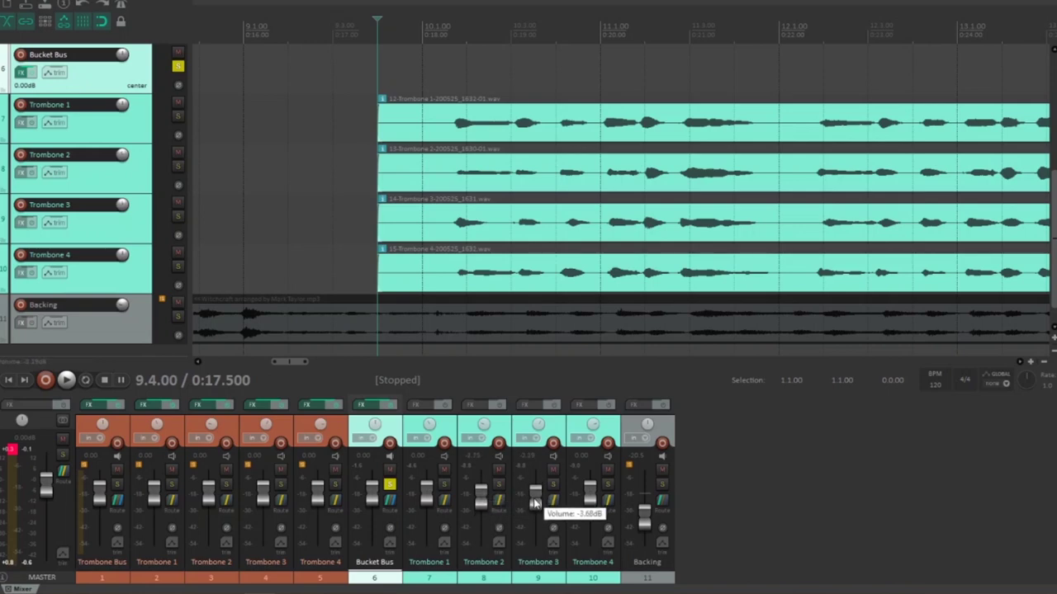
pyautogui.moveTo(588, 489); pyautogui.dragTo(589, 502)
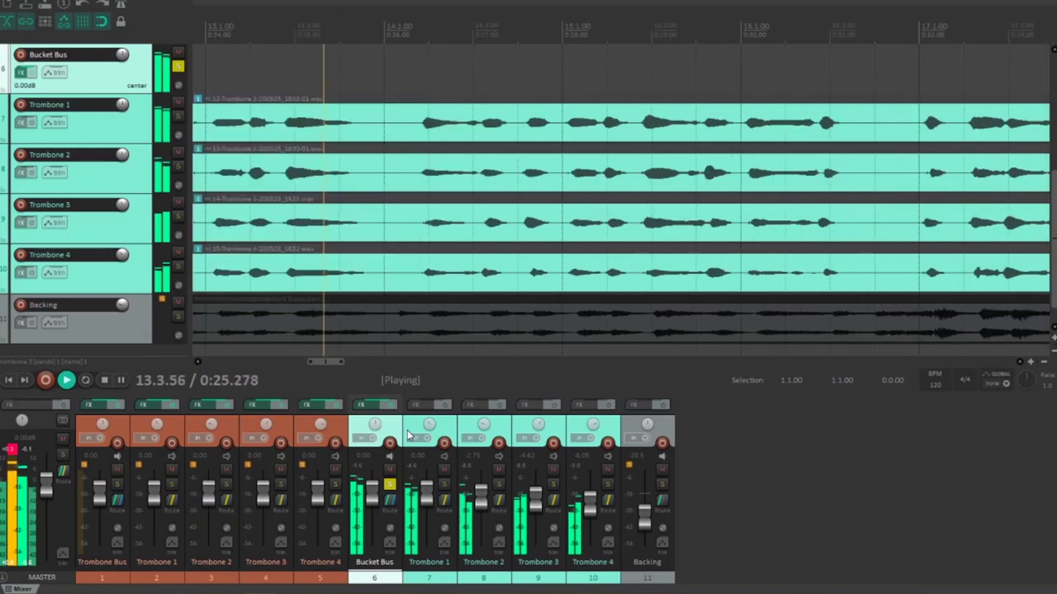
pyautogui.press('space')
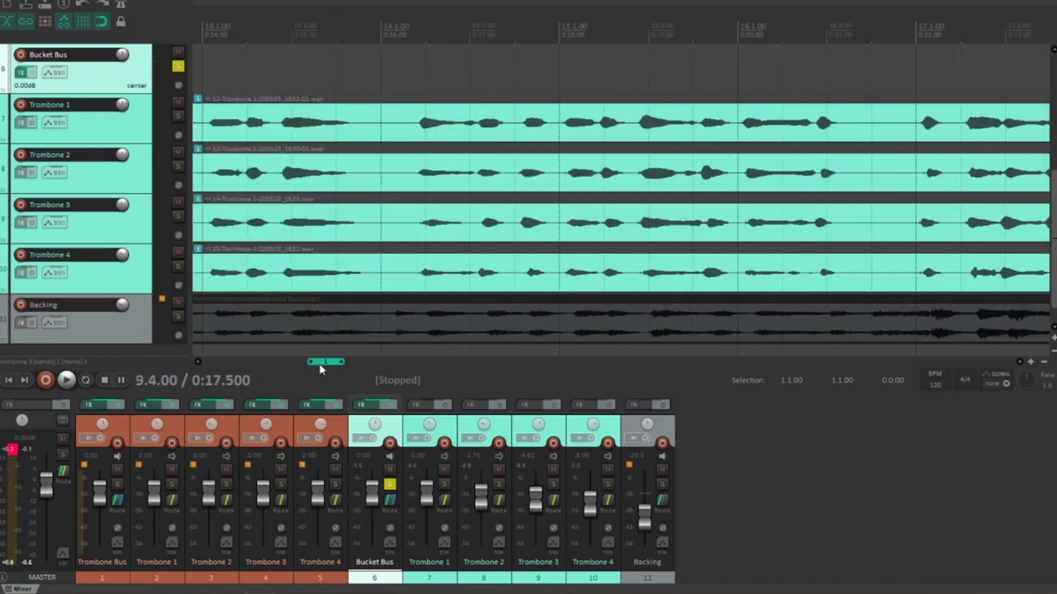
pyautogui.moveTo(323, 362); pyautogui.dragTo(291, 361)
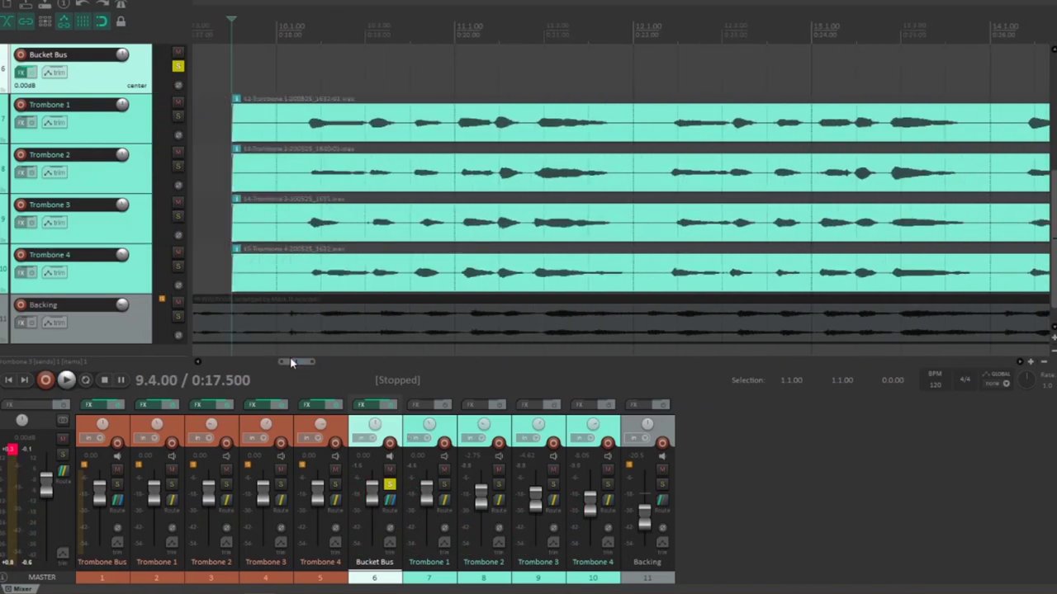
# Solo Trombone Bus instead, set its Trombones 2, 3 and 4 to about -1.36, -3.68 and -5.58 dB, and play them from 9.4.00.
pyautogui.scroll(5, 182, 74)
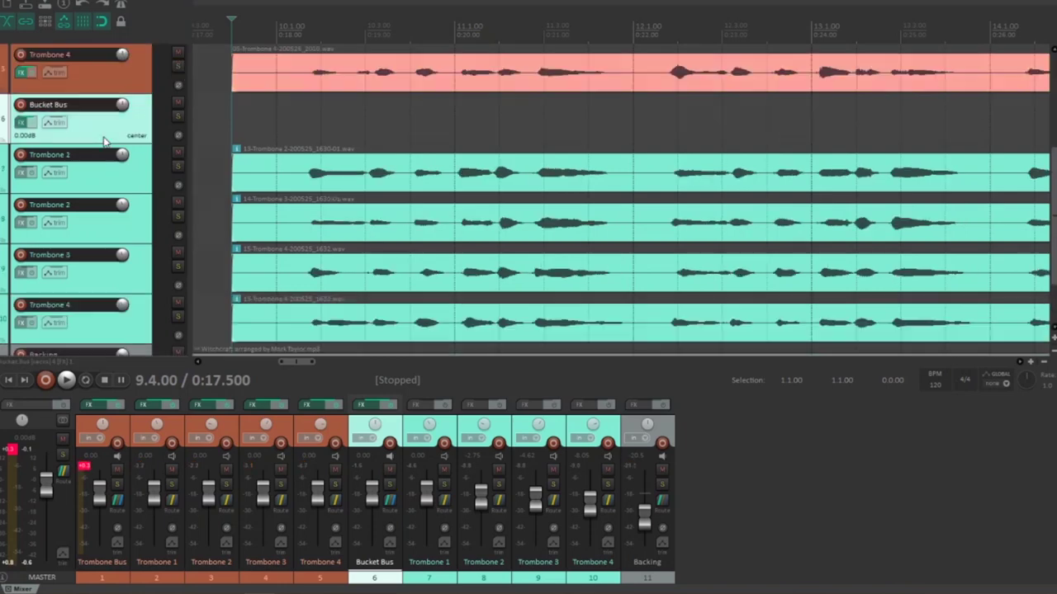
pyautogui.click(177, 66)
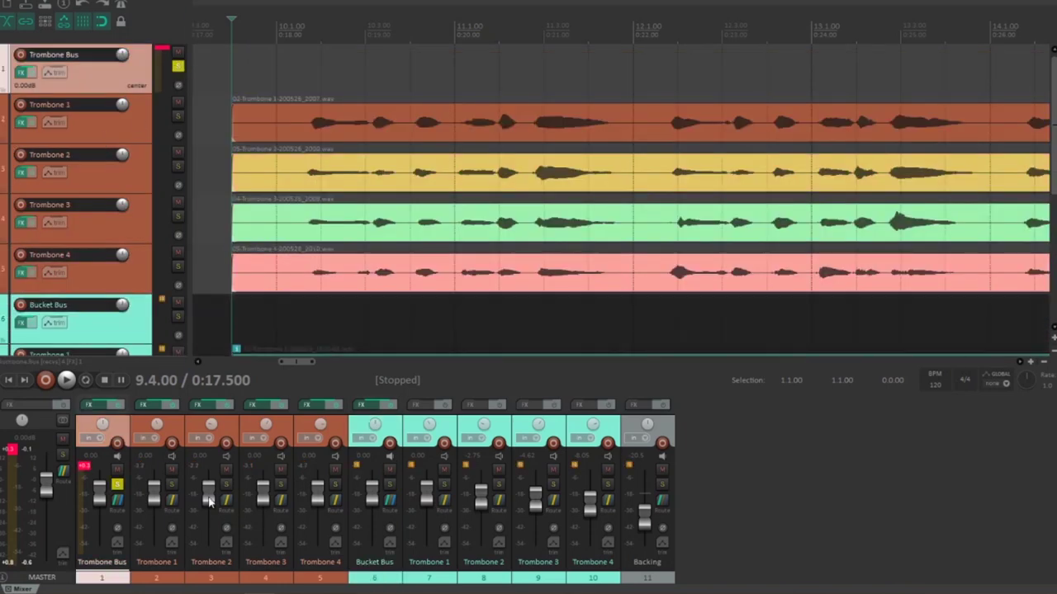
pyautogui.moveTo(208, 501); pyautogui.dragTo(262, 508)
pyautogui.moveTo(319, 488); pyautogui.dragTo(321, 495)
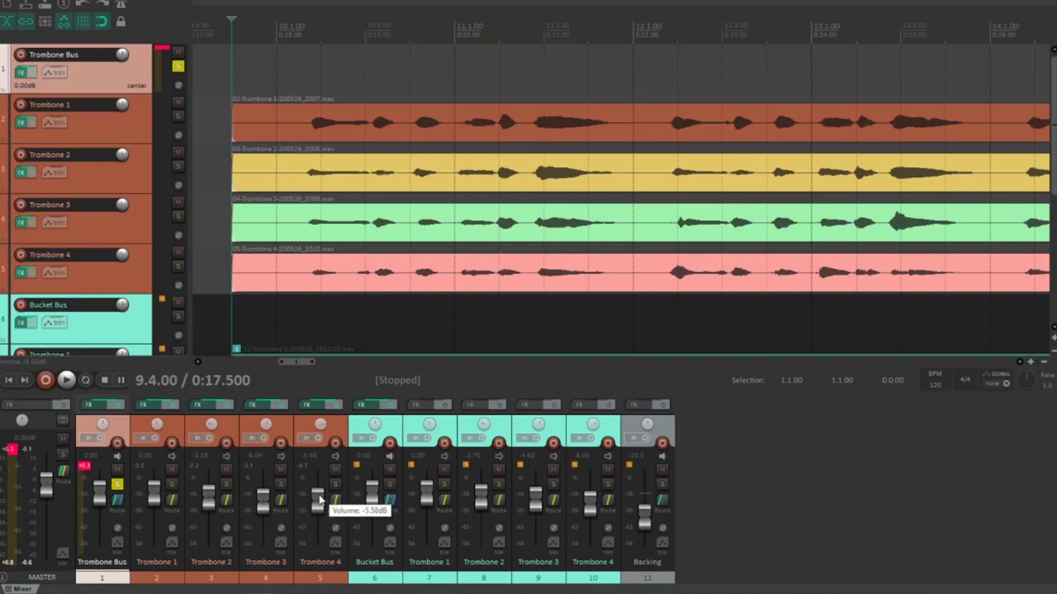
pyautogui.moveTo(212, 498); pyautogui.dragTo(261, 499)
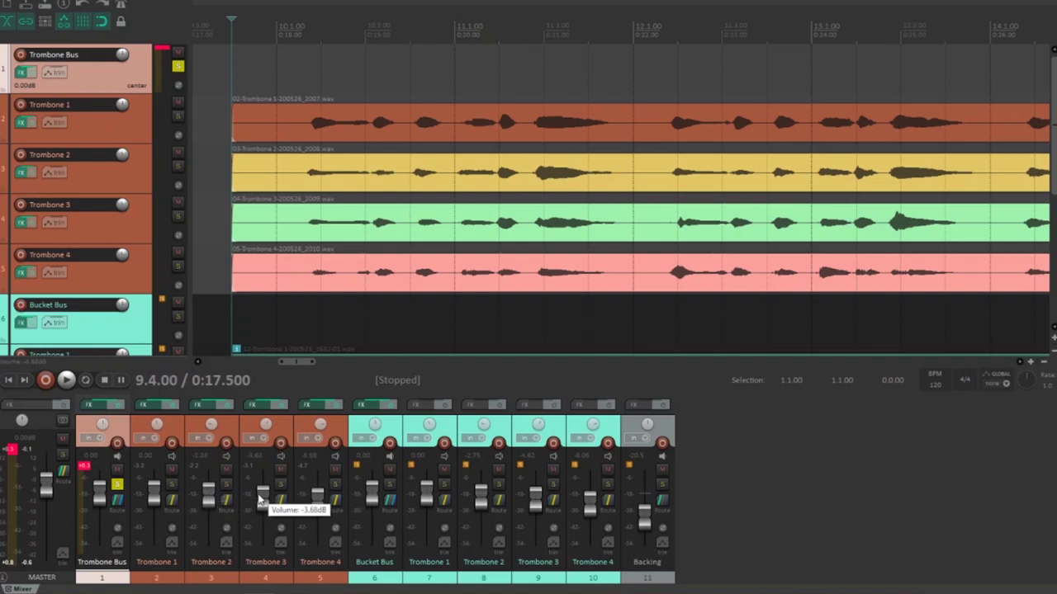
pyautogui.press('space')
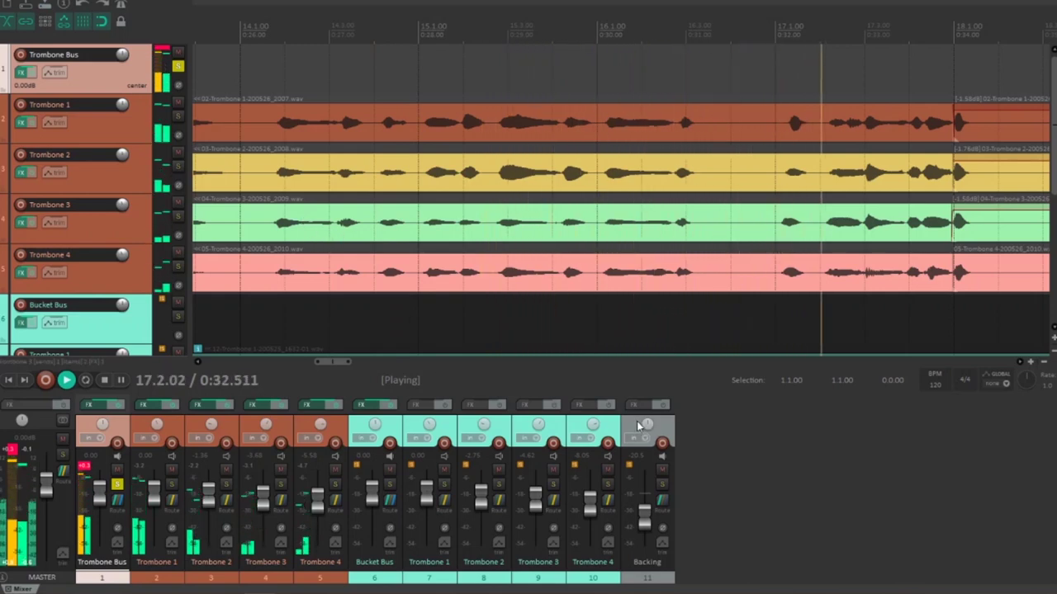
pyautogui.press('space')
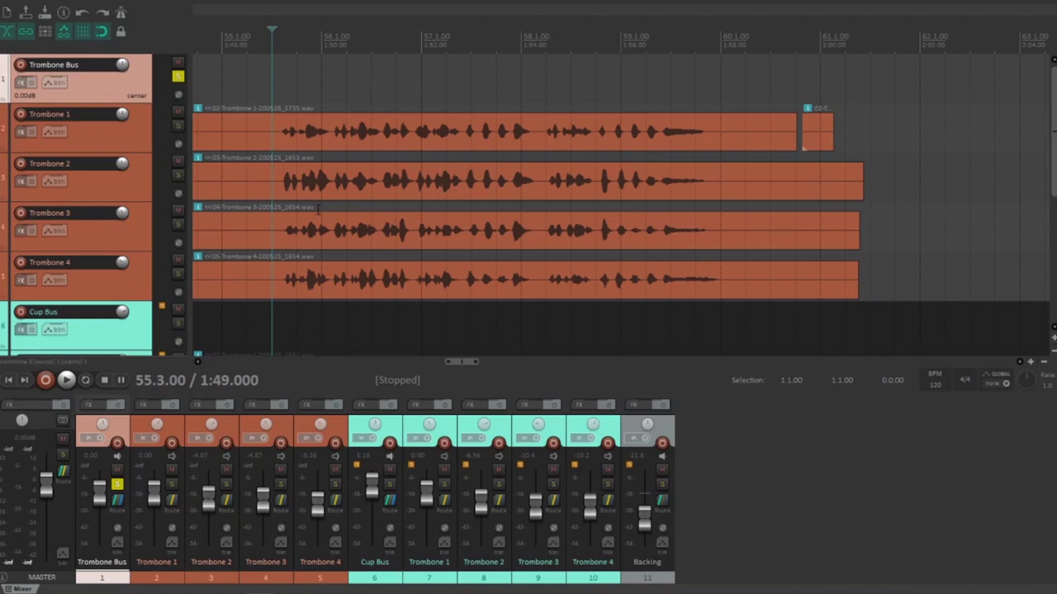
# In the project containing Cup Bus, play the four soloed Trombone Bus tracks from 55.3.00.
pyautogui.click(755, 219)
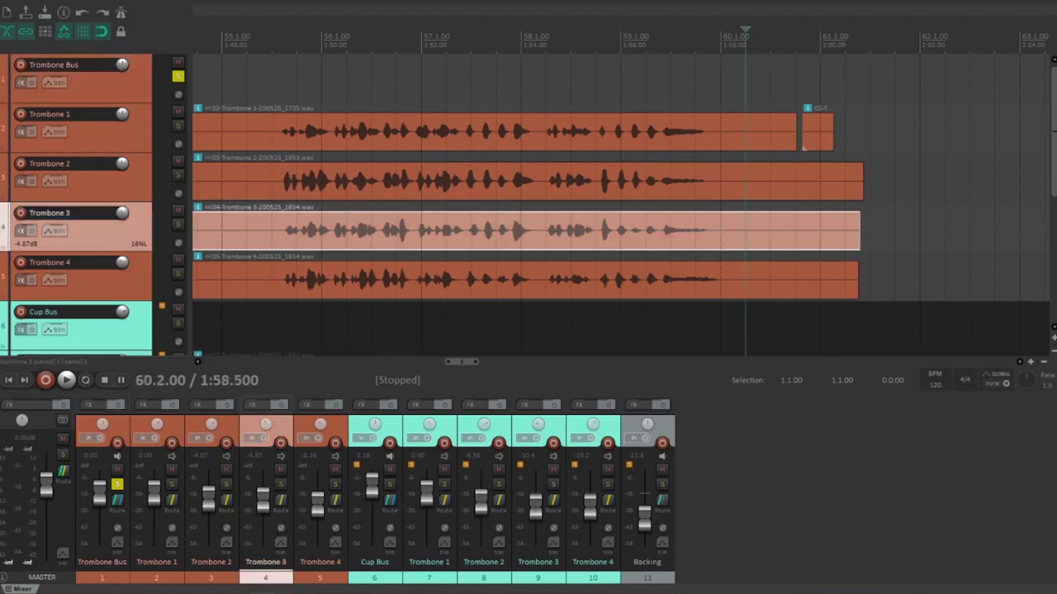
pyautogui.click(252, 83)
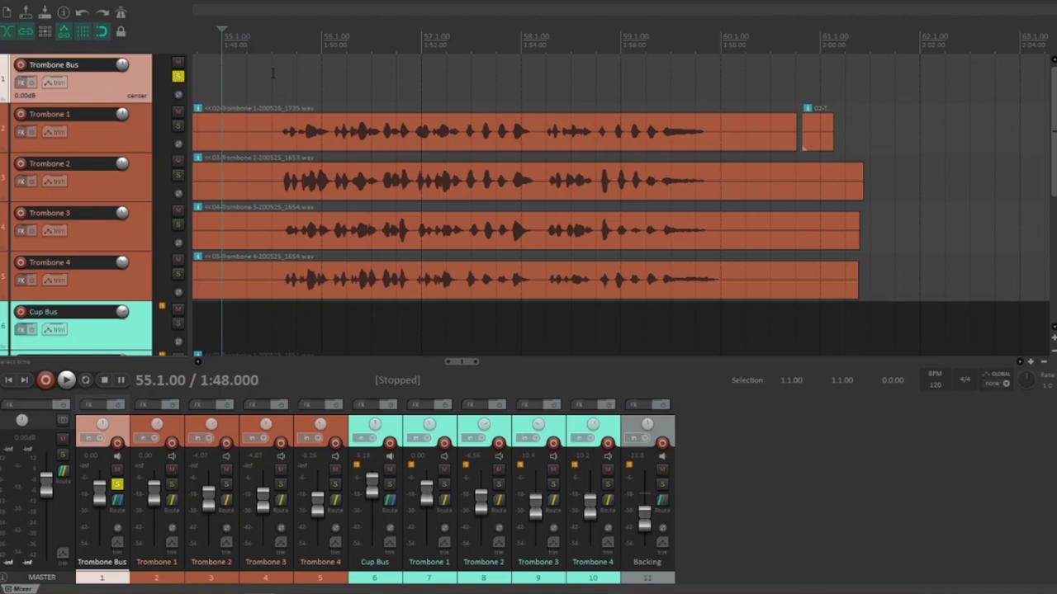
pyautogui.press('space')
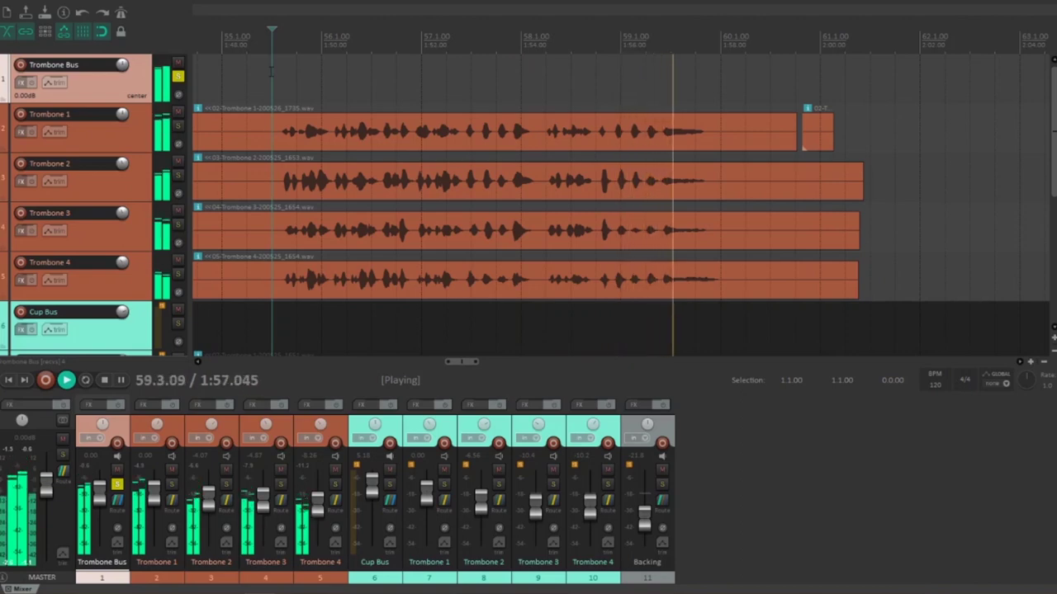
pyautogui.press('space')
# Switch the solo from Trombone Bus to Cup Bus and play its four trombones from 55.3.00.
pyautogui.hscroll(1, 461, 368)
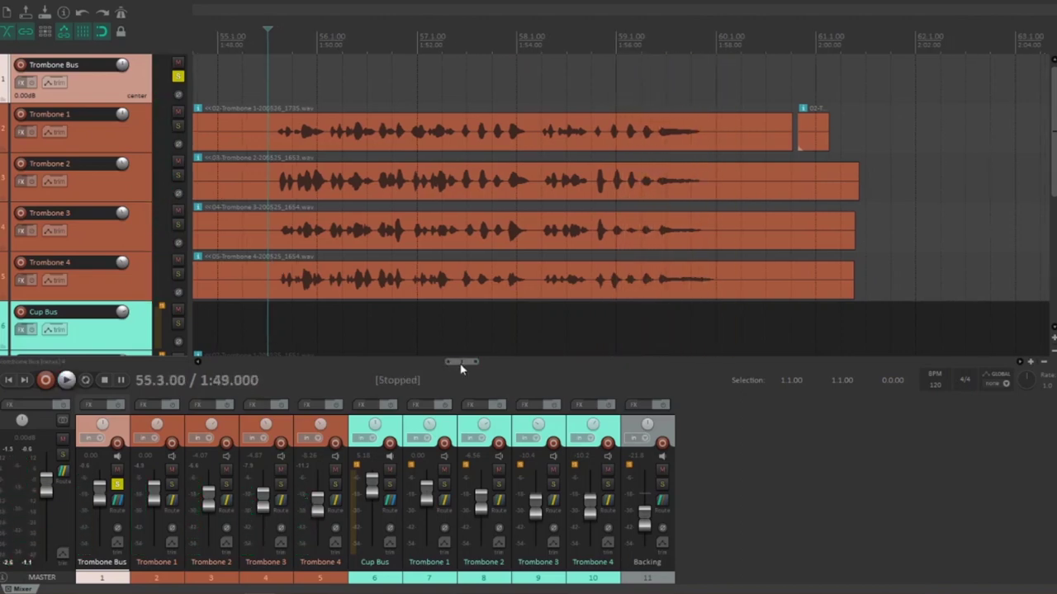
pyautogui.scroll(-5, 124, 235)
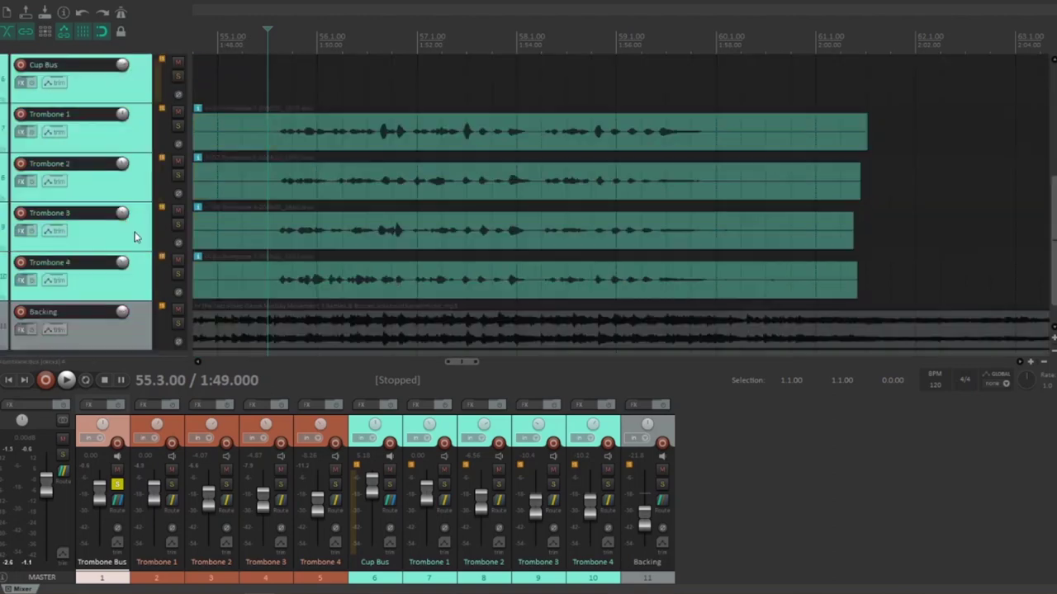
pyautogui.scroll(1, 136, 238)
pyautogui.click(177, 128)
pyautogui.scroll(4, 176, 128)
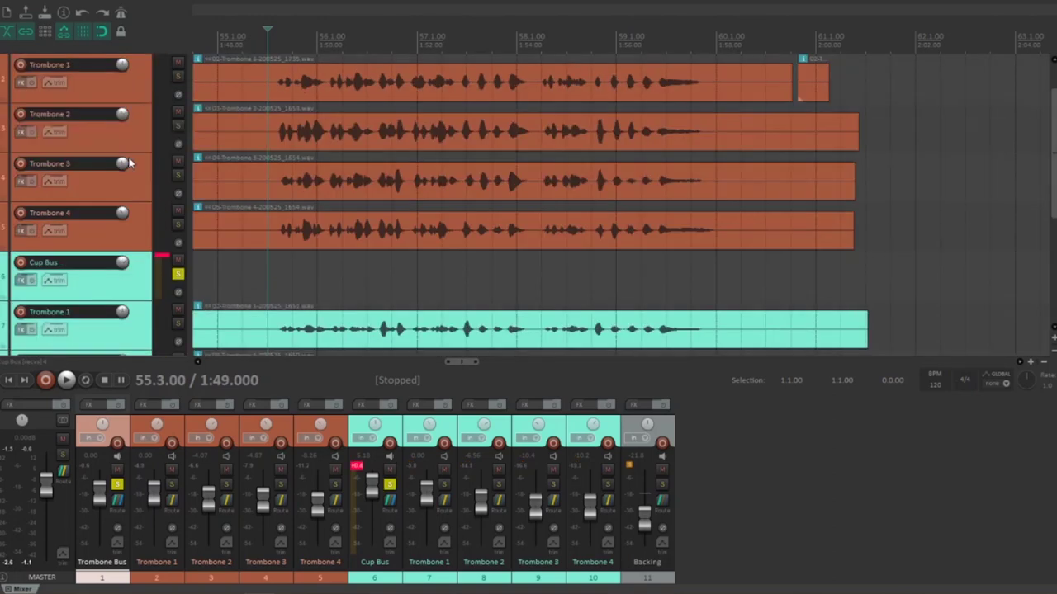
pyautogui.click(179, 77)
pyautogui.scroll(-3, 99, 203)
pyautogui.scroll(-1, 99, 203)
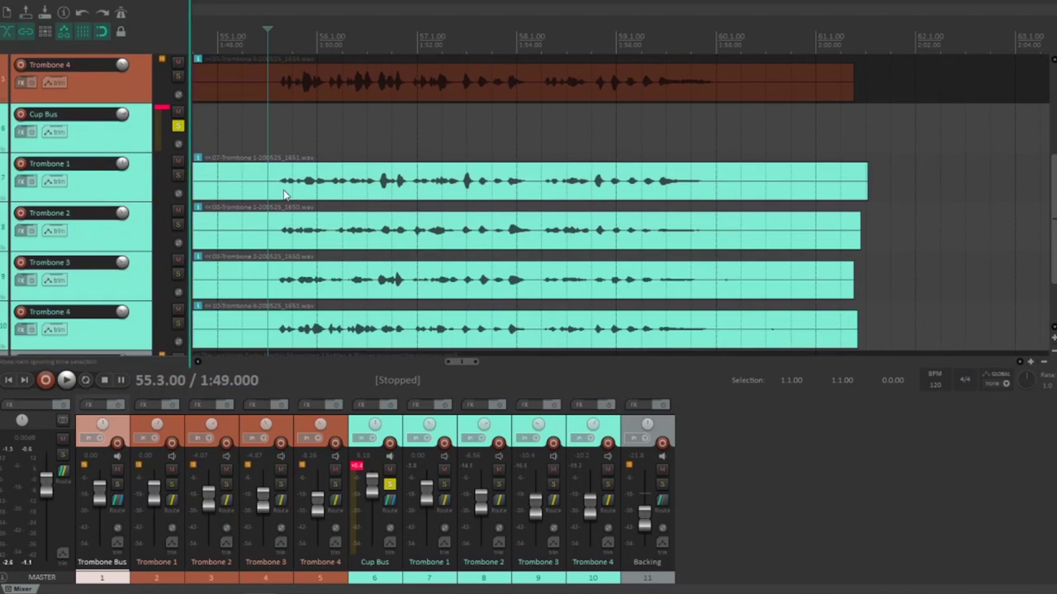
pyautogui.press('space')
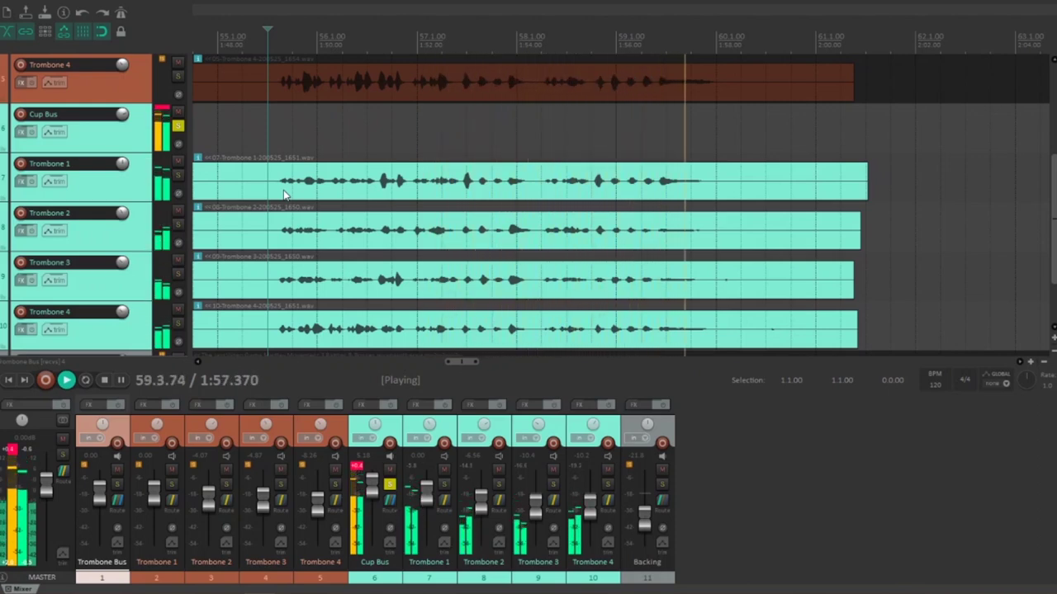
pyautogui.press('space')
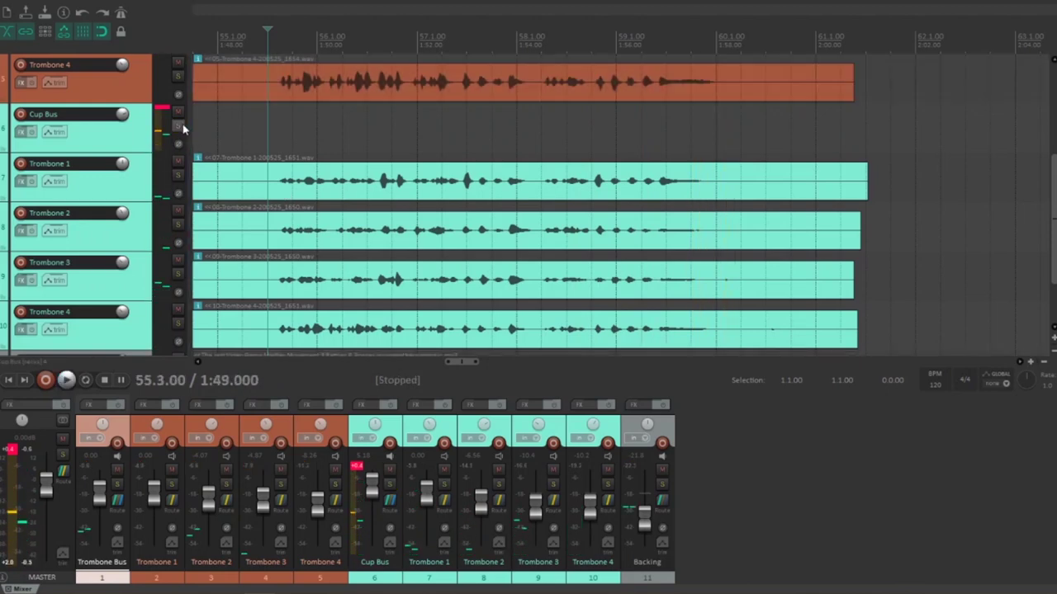
# Add ReaVerb with a Reverb Generator impulse to the Trombone Bus track.
pyautogui.scroll(4, 165, 153)
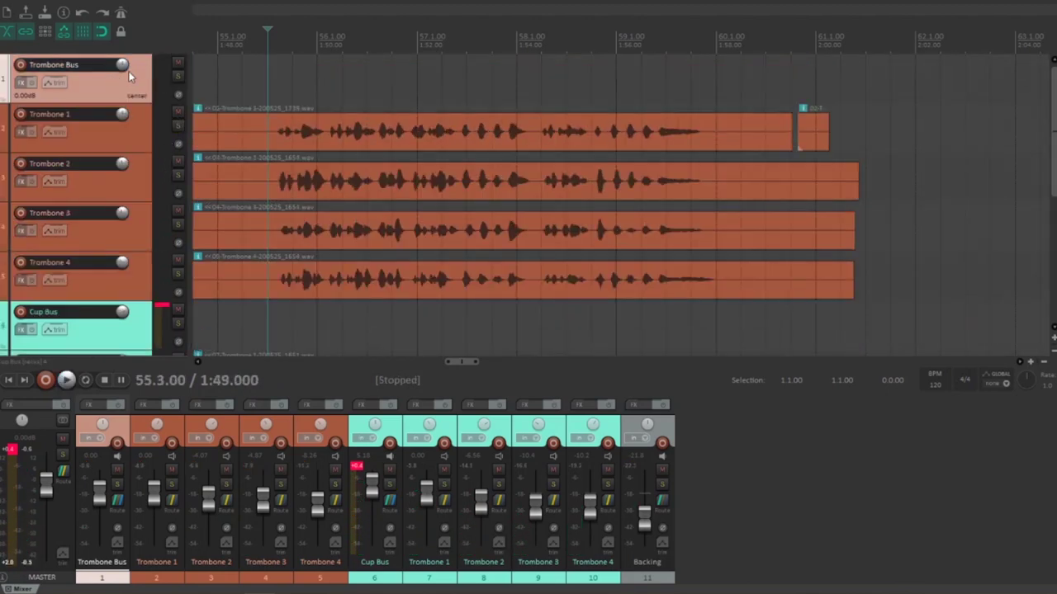
pyautogui.click(26, 84)
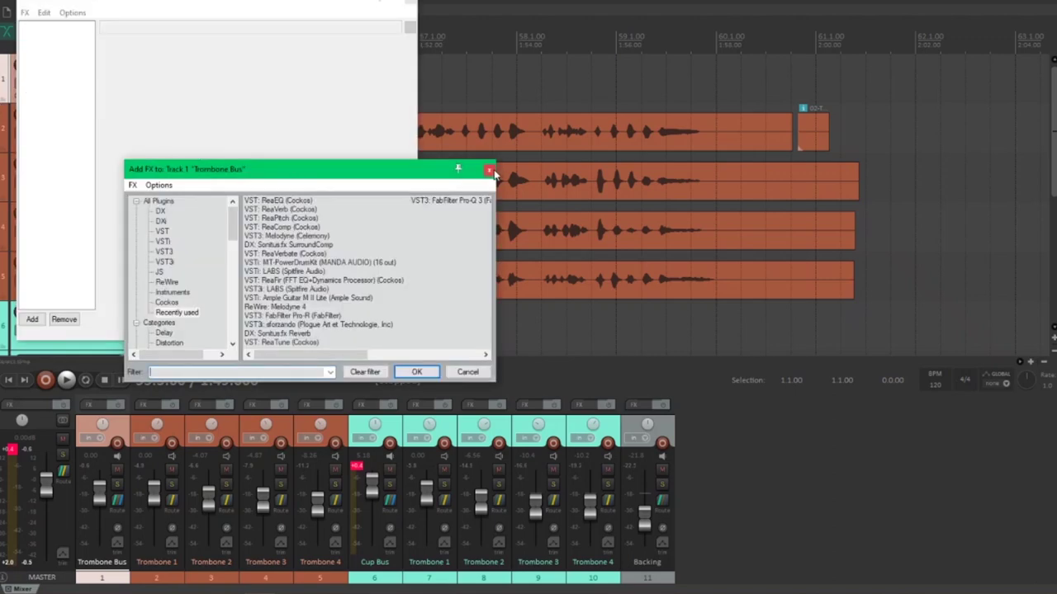
pyautogui.click(490, 170)
pyautogui.rightClick(108, 128)
pyautogui.click(207, 132)
pyautogui.doubleClick(290, 211)
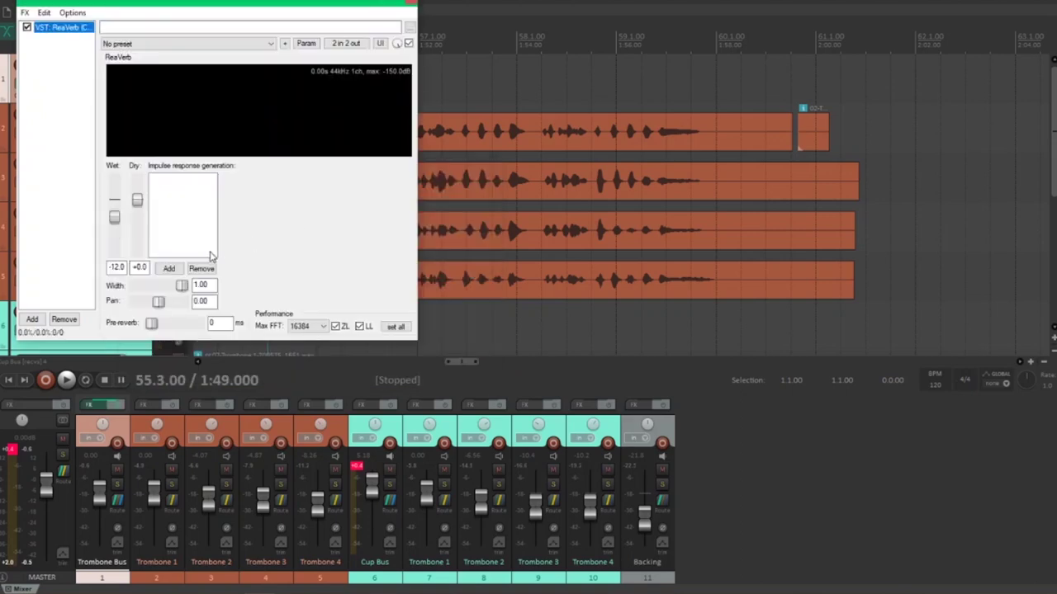
pyautogui.click(170, 270)
pyautogui.click(196, 347)
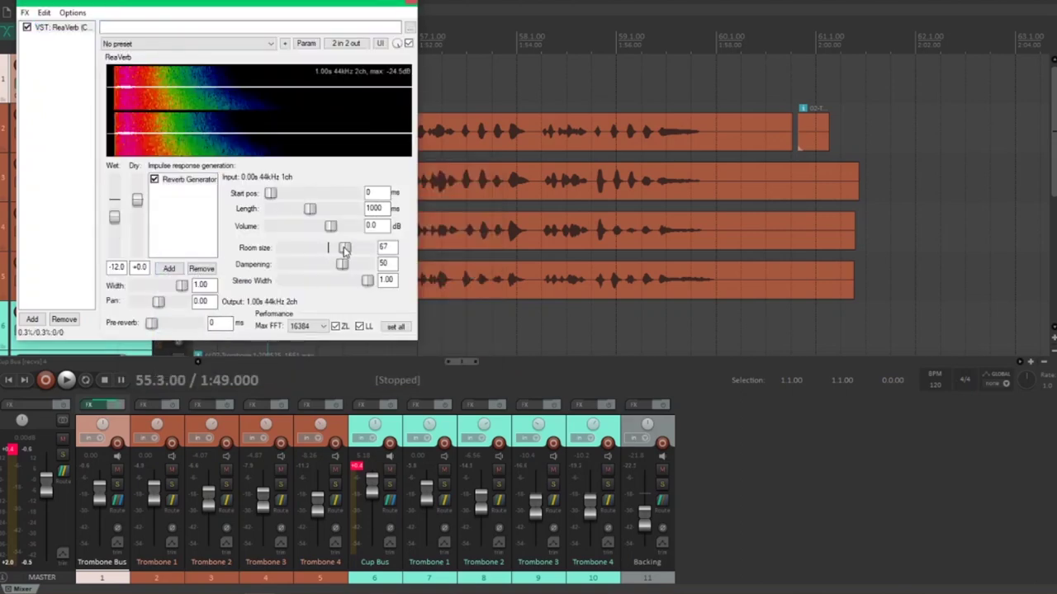
# Set the Trombone Bus reverb's room size to 71, solo Trombone Bus and play it from 55.3.00.
pyautogui.moveTo(344, 249); pyautogui.dragTo(347, 249)
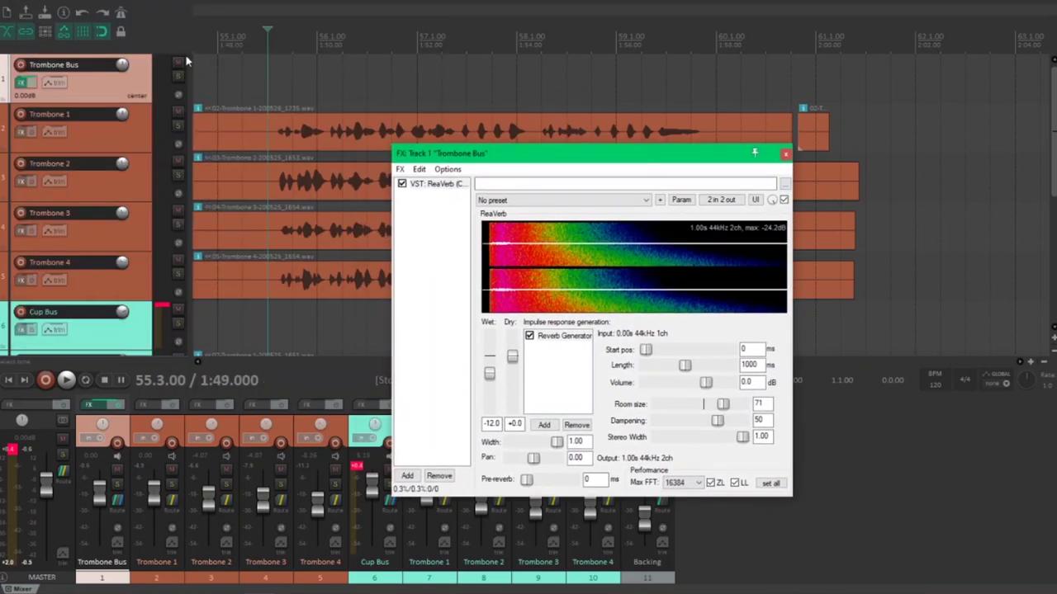
pyautogui.click(179, 76)
pyautogui.press('space')
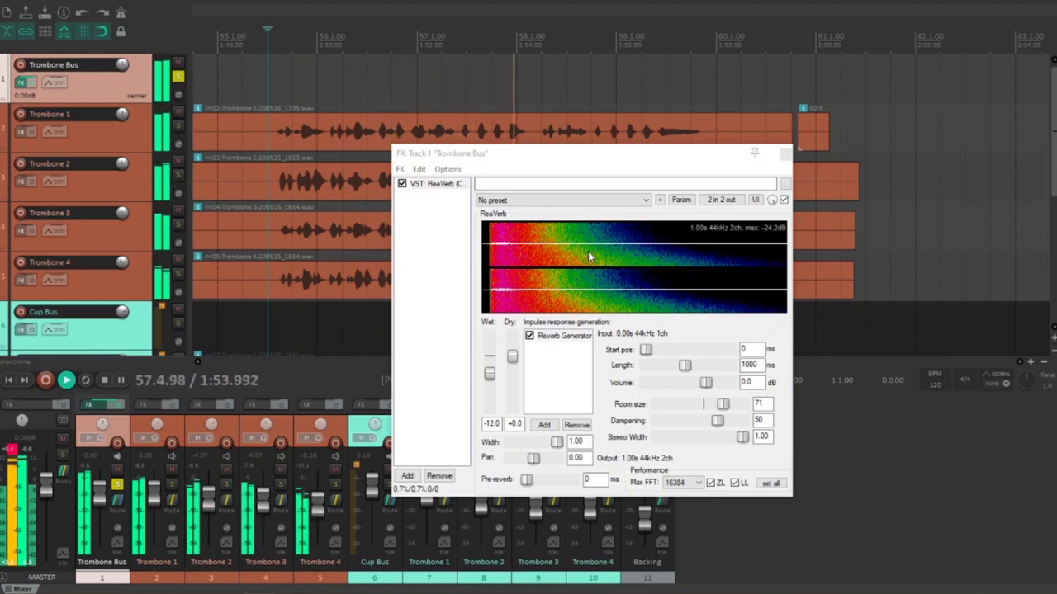
pyautogui.press('space')
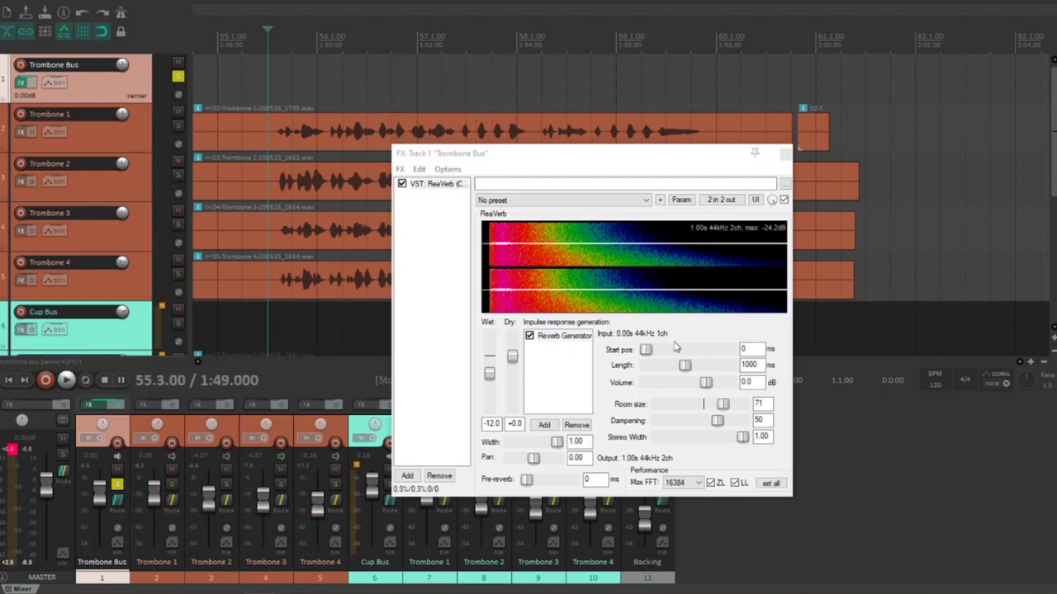
# Set the Trombone Bus reverb's room size to 50 and play the soloed bus from 55.3.00.
pyautogui.moveTo(730, 405); pyautogui.dragTo(703, 406)
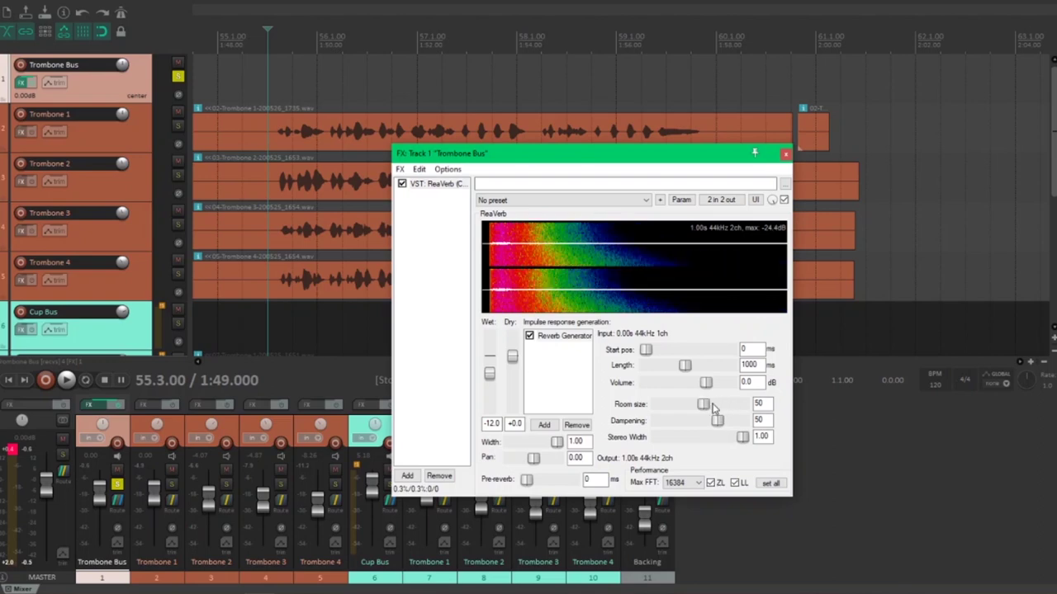
pyautogui.press('space')
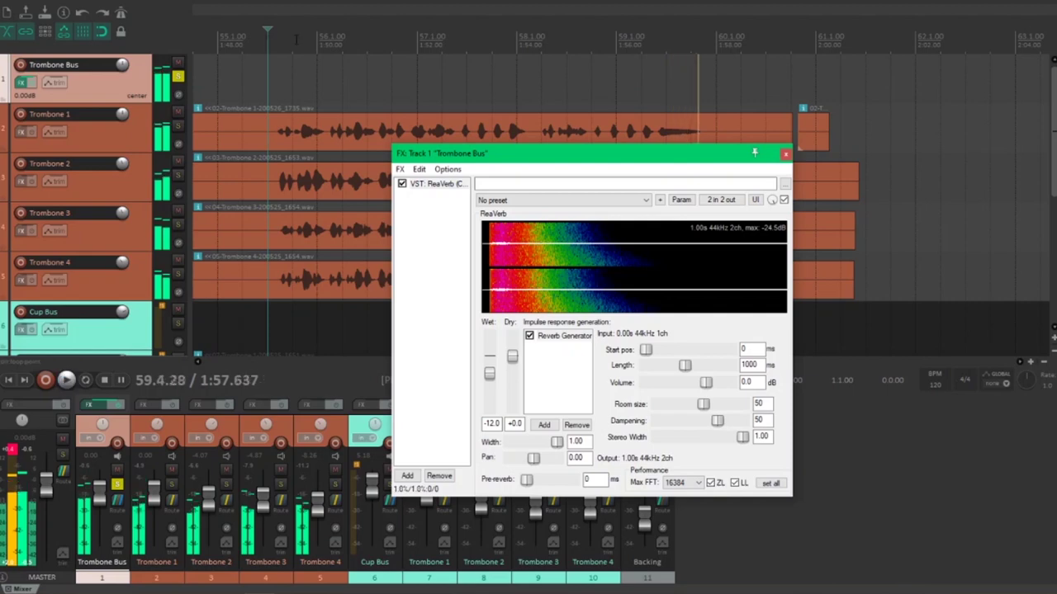
pyautogui.press('space')
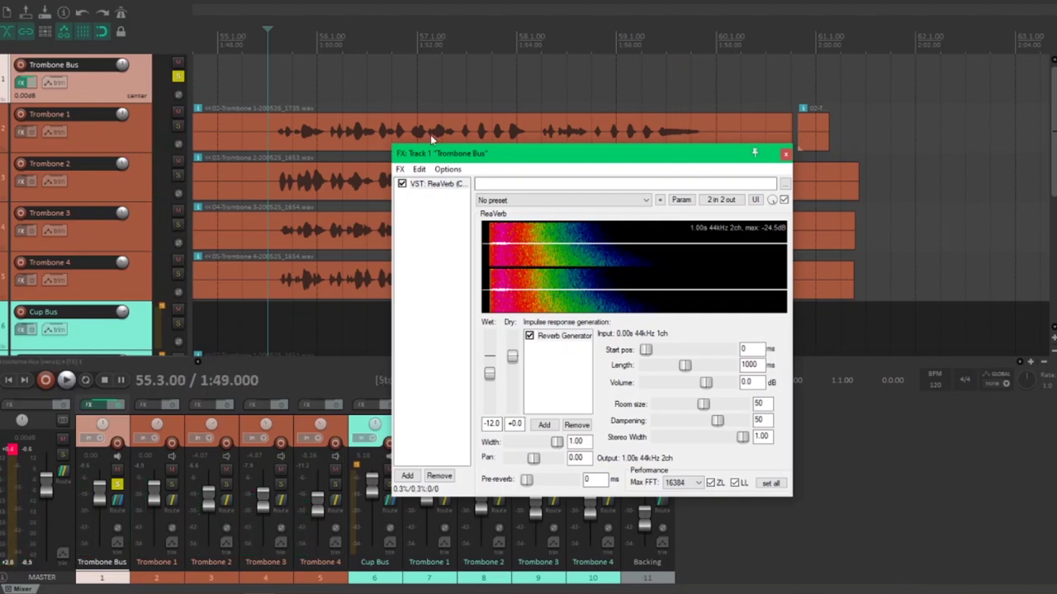
pyautogui.moveTo(450, 154); pyautogui.dragTo(521, 173)
pyautogui.click(802, 168)
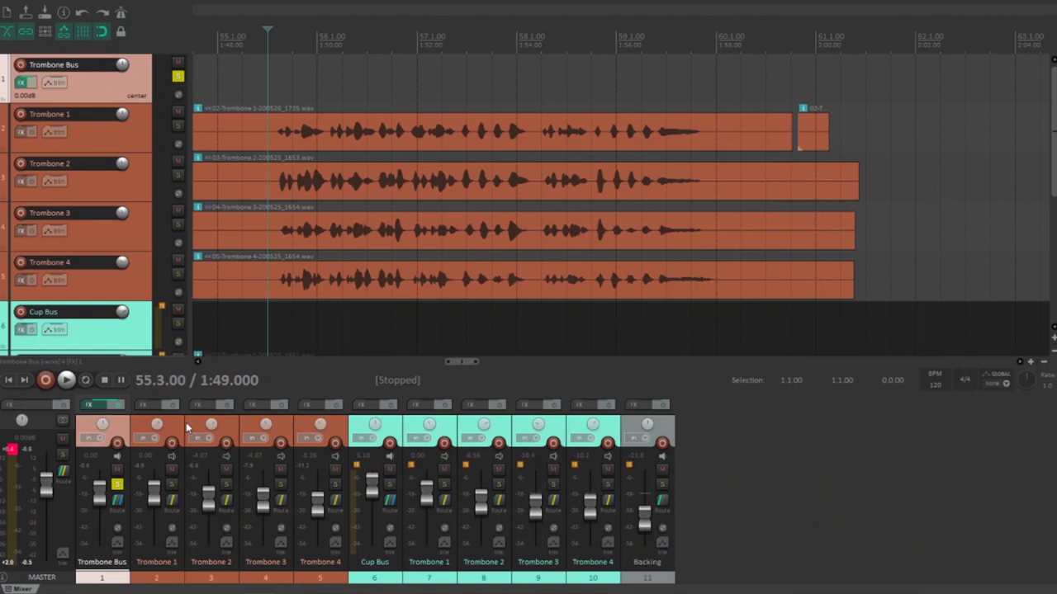
# Add ReaEQ with the "stock - Track Default" preset to Trombone 1 under Trombone Bus.
pyautogui.click(148, 405)
pyautogui.doubleClick(283, 210)
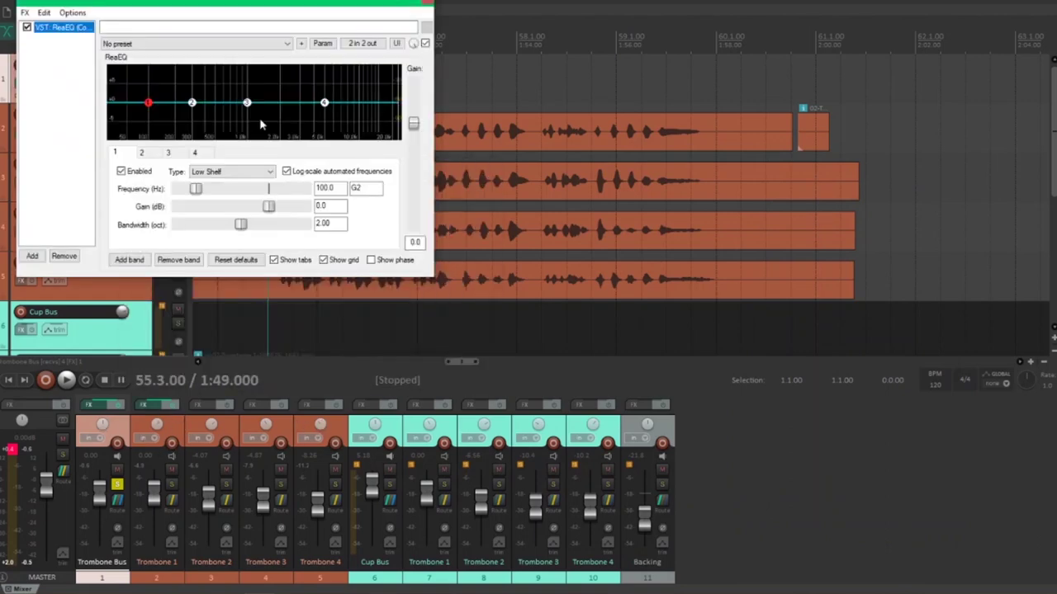
pyautogui.click(198, 43)
pyautogui.click(148, 170)
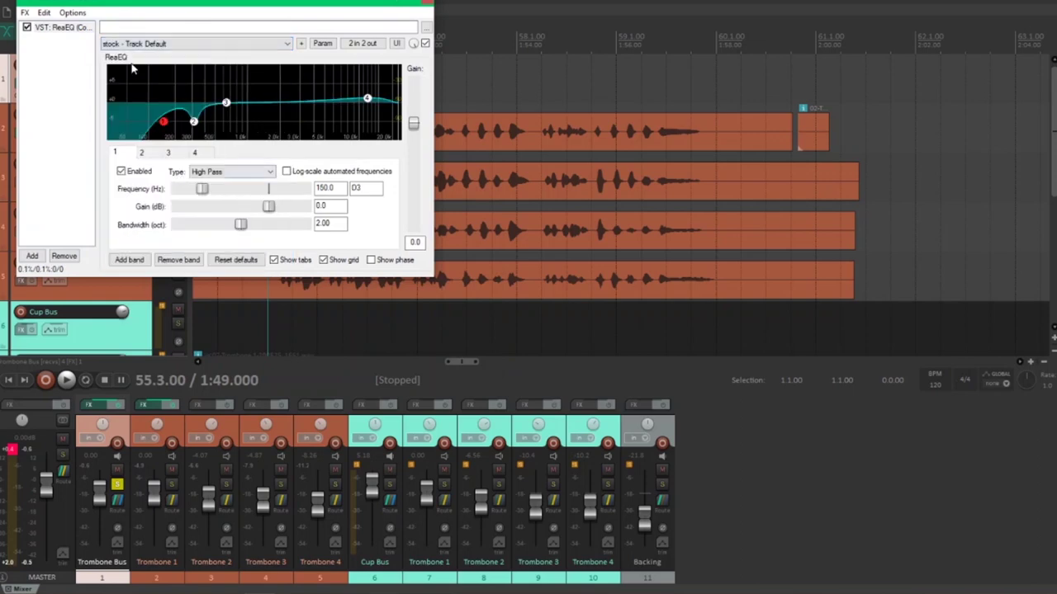
pyautogui.click(426, 7)
# Add ReaEQ with its default preset to Trombones 2, 3 and 4 under Trombone Bus.
pyautogui.click(29, 187)
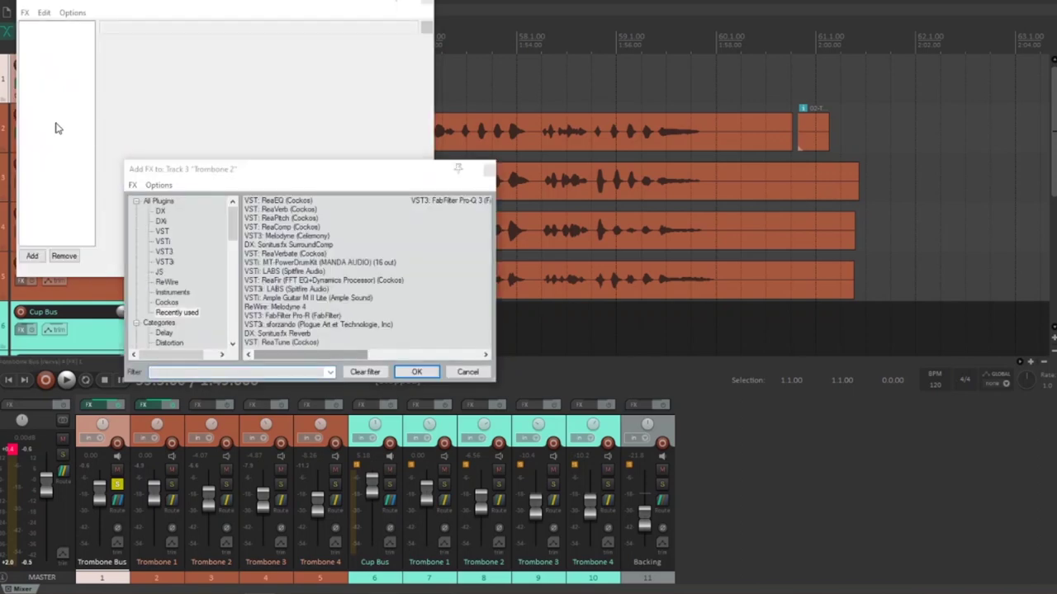
pyautogui.doubleClick(421, 195)
pyautogui.click(488, 171)
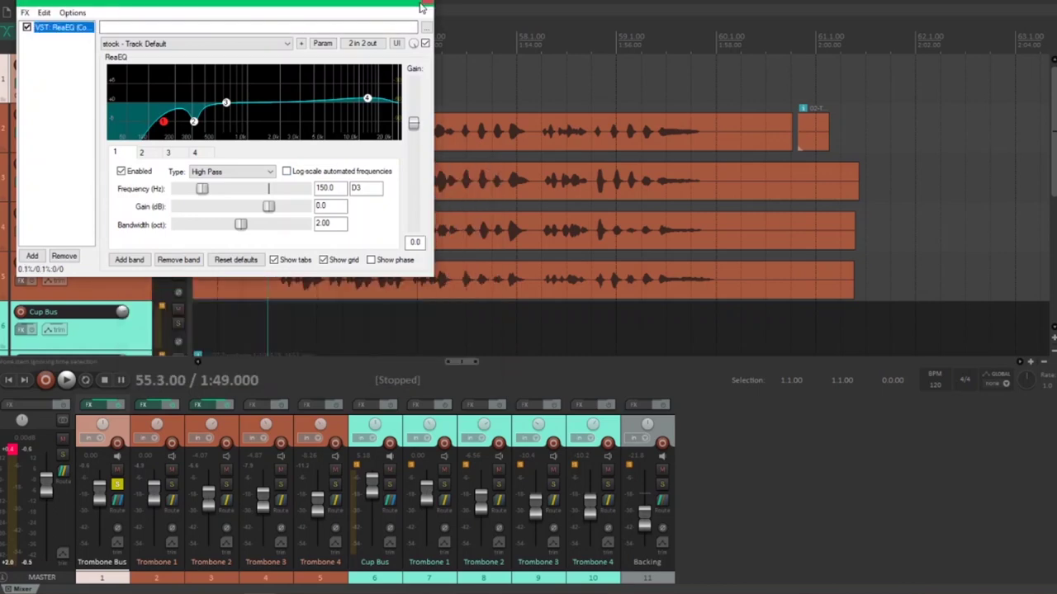
pyautogui.click(426, 7)
pyautogui.click(23, 231)
pyautogui.doubleClick(420, 195)
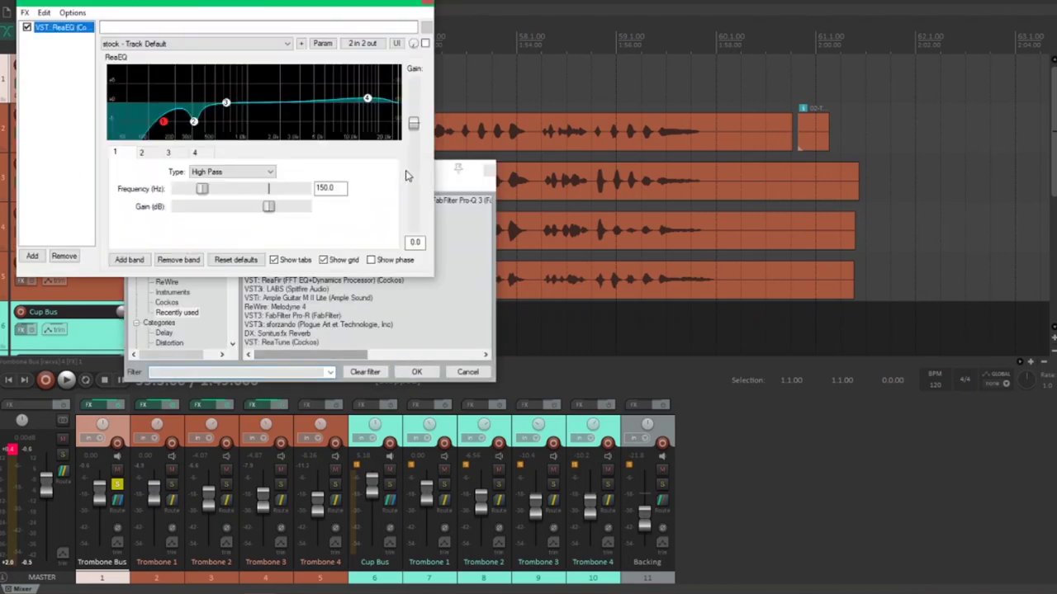
pyautogui.click(488, 171)
pyautogui.click(426, 7)
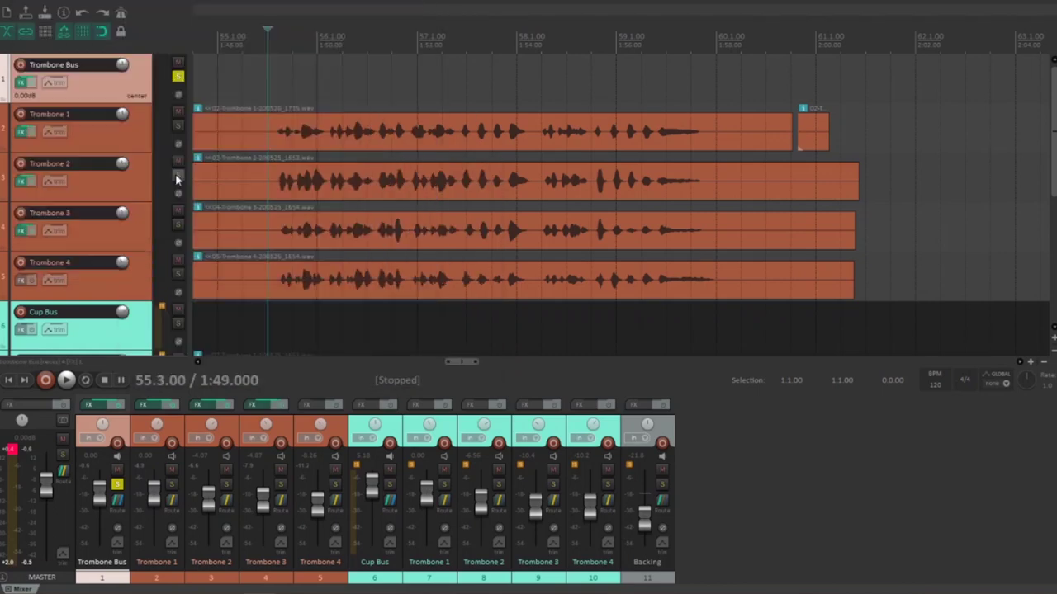
pyautogui.click(17, 282)
pyautogui.doubleClick(420, 195)
pyautogui.click(488, 171)
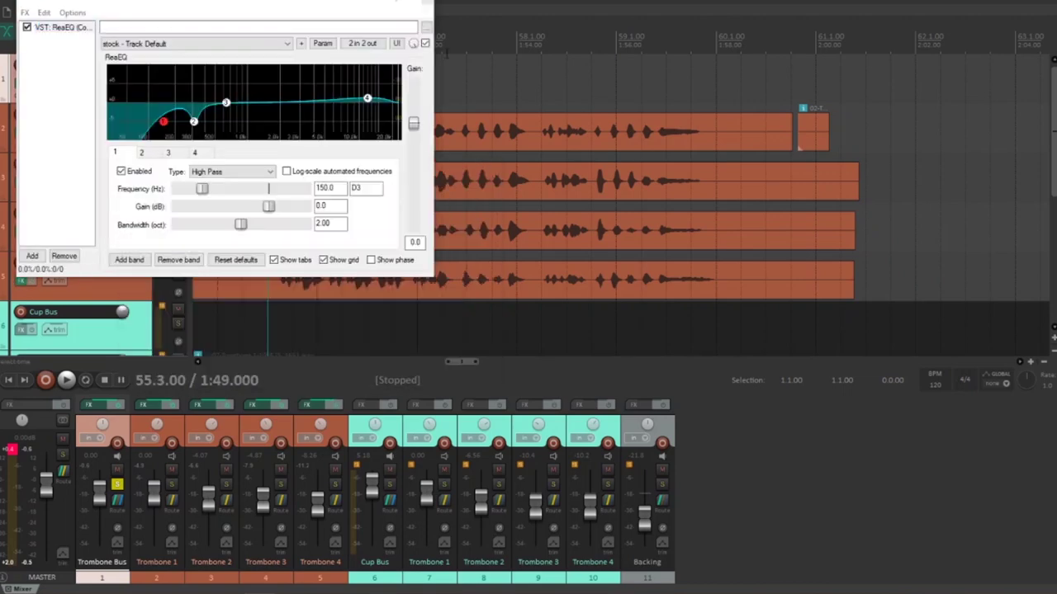
pyautogui.click(426, 6)
# Play the soloed Trombone Bus from 55.3.00 with the EQs active, and again with the effects of its four trombones bypassed.
pyautogui.press('space')
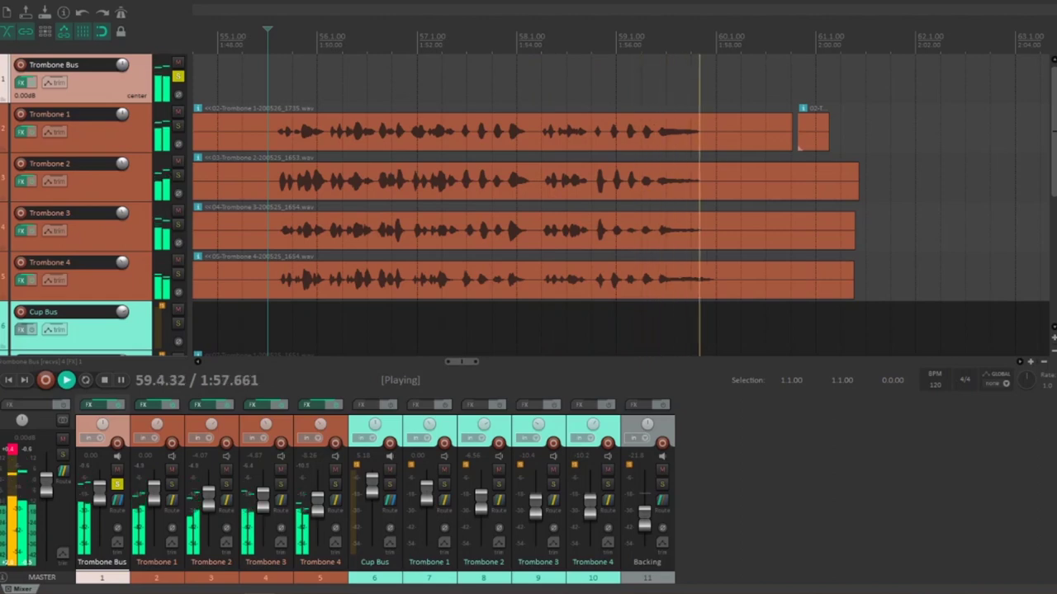
pyautogui.press('space')
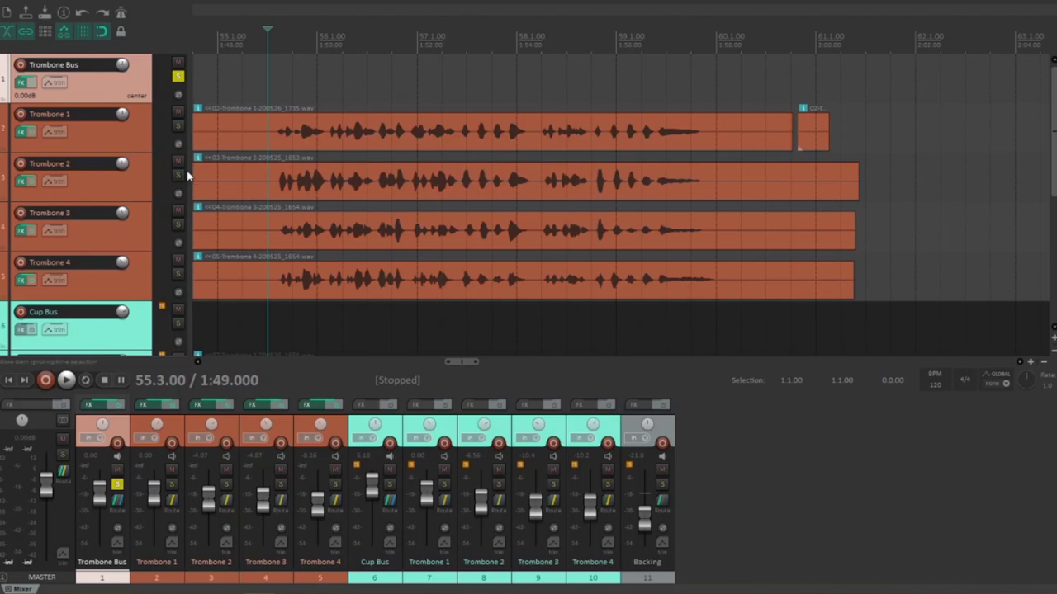
pyautogui.click(29, 289)
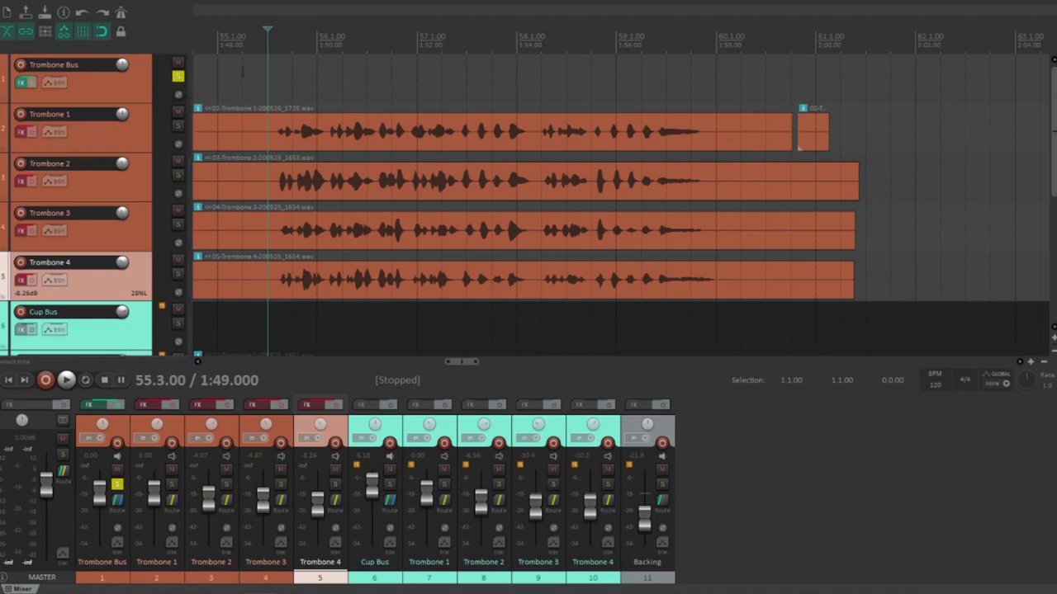
pyautogui.click(269, 70)
pyautogui.press('space')
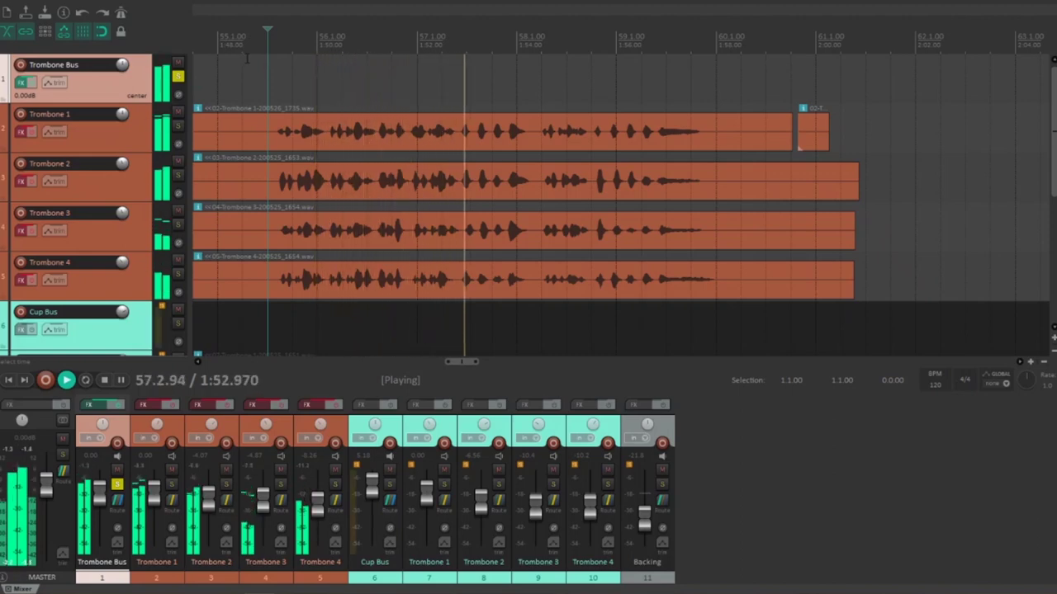
pyautogui.press('space')
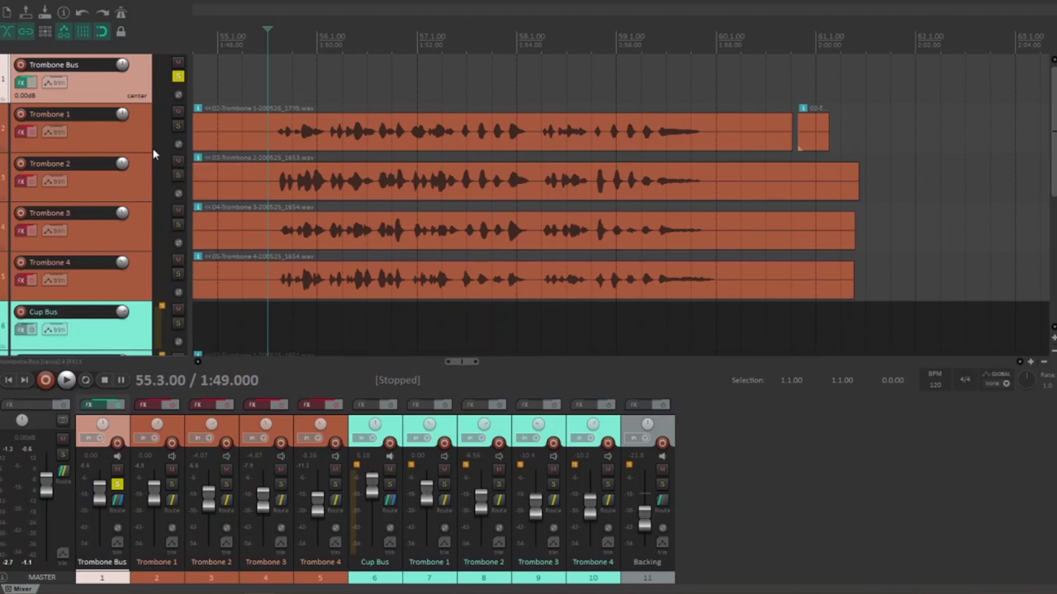
# Solo Cup Bus and remove the solo from Trombone Bus.
pyautogui.scroll(-5, 153, 151)
pyautogui.scroll(3, 153, 155)
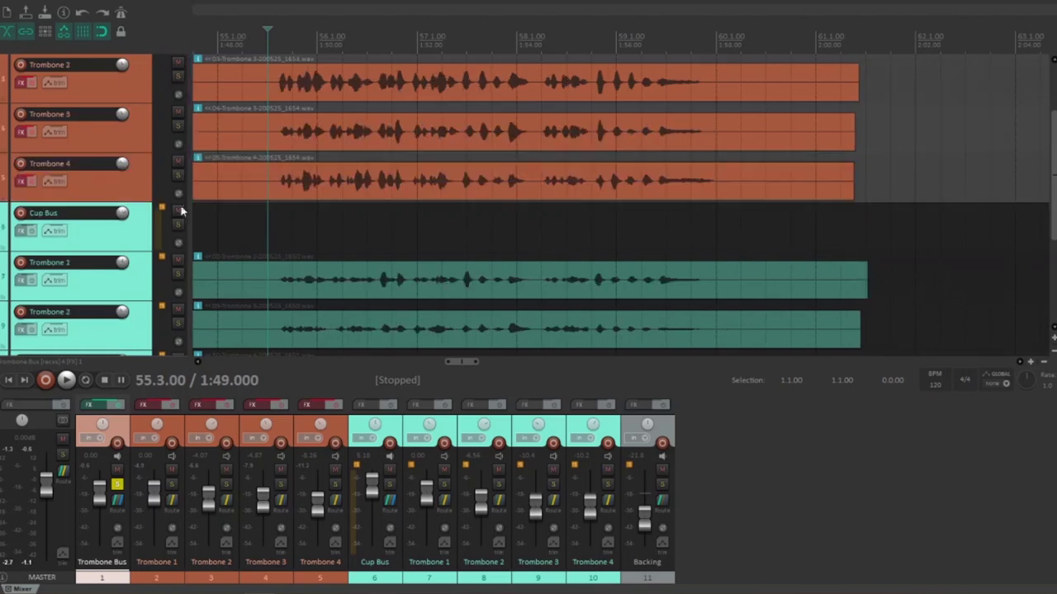
pyautogui.click(178, 224)
pyautogui.scroll(2, 178, 165)
pyautogui.click(178, 76)
pyautogui.scroll(-4, 165, 165)
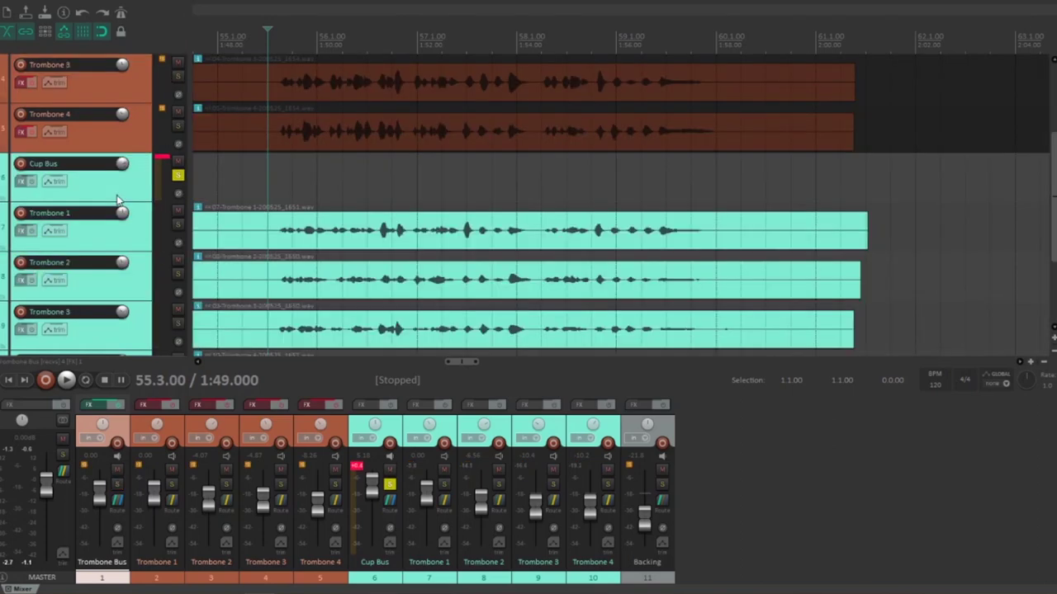
# Add ReaVerb with a Reverb Generator impulse to the Cup Bus track.
pyautogui.click(363, 406)
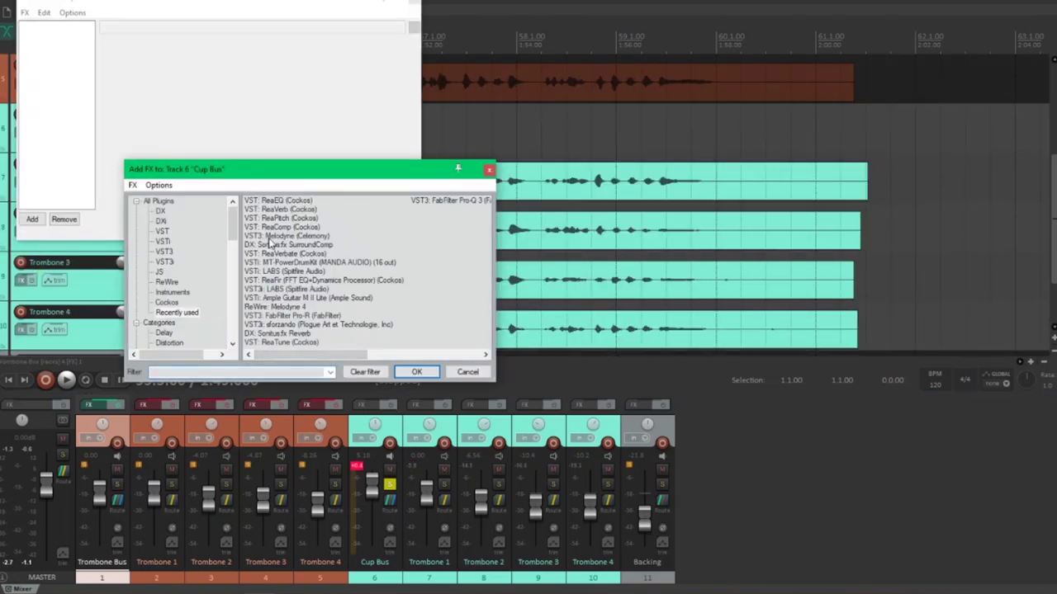
pyautogui.doubleClick(275, 210)
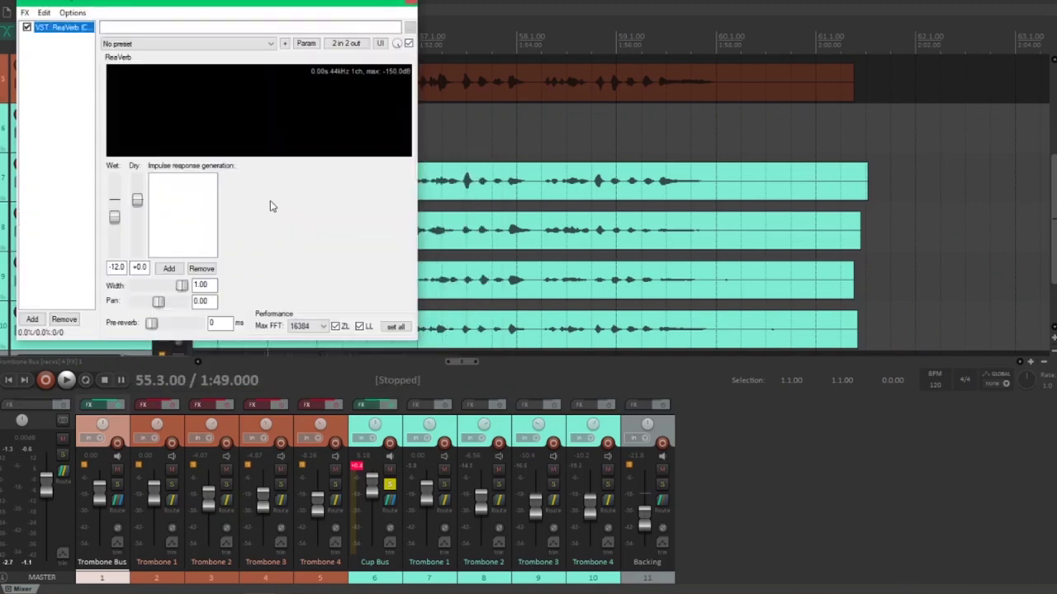
pyautogui.click(169, 268)
pyautogui.click(203, 339)
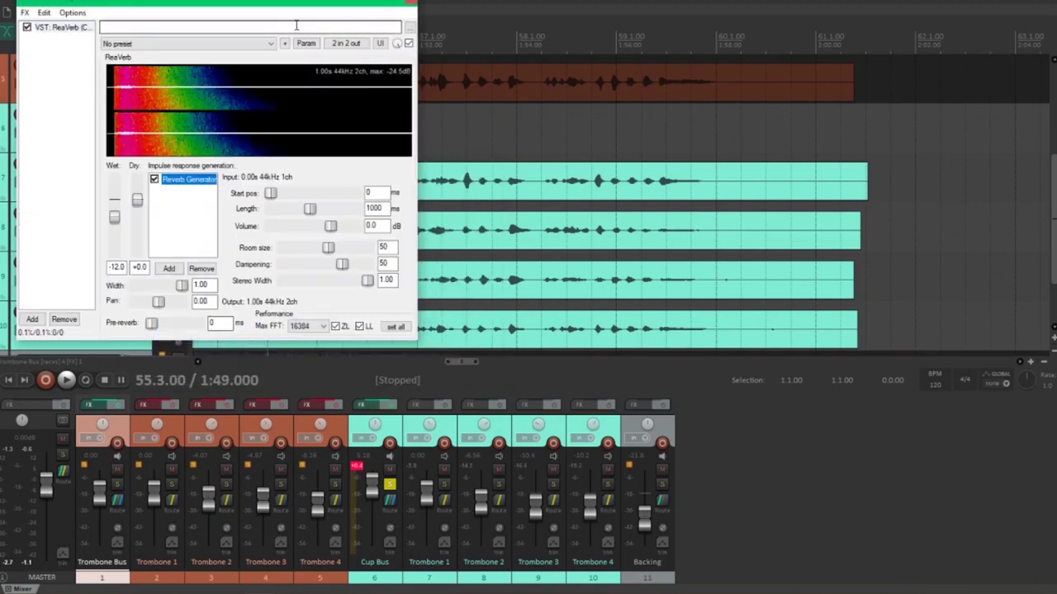
pyautogui.moveTo(273, 3); pyautogui.dragTo(697, 151)
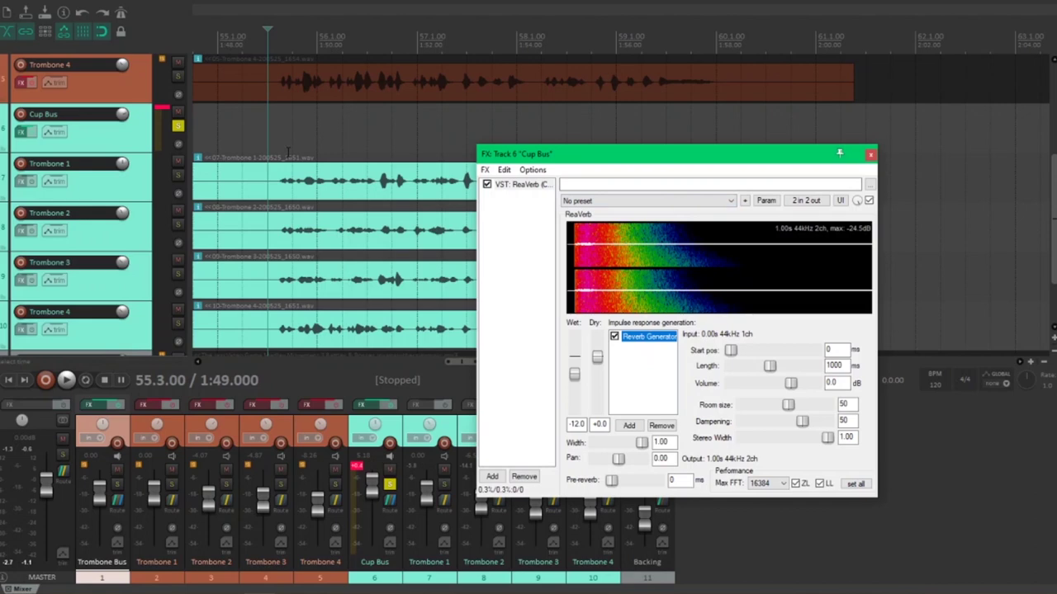
# Play Cup Bus from 55.3.00 while setting its reverb's room size to 41.
pyautogui.press('space')
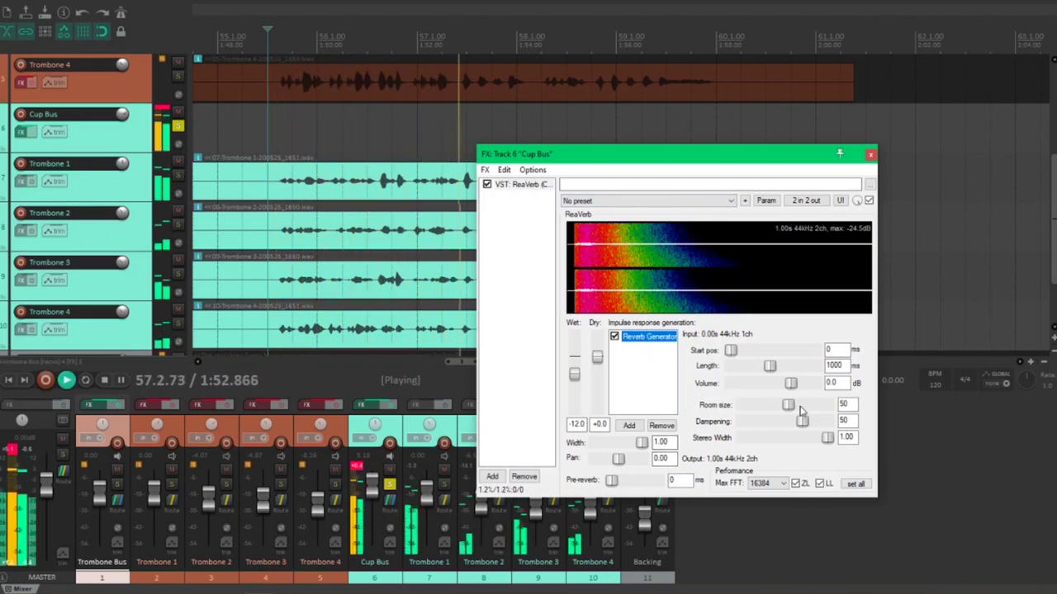
pyautogui.moveTo(789, 405); pyautogui.dragTo(778, 409)
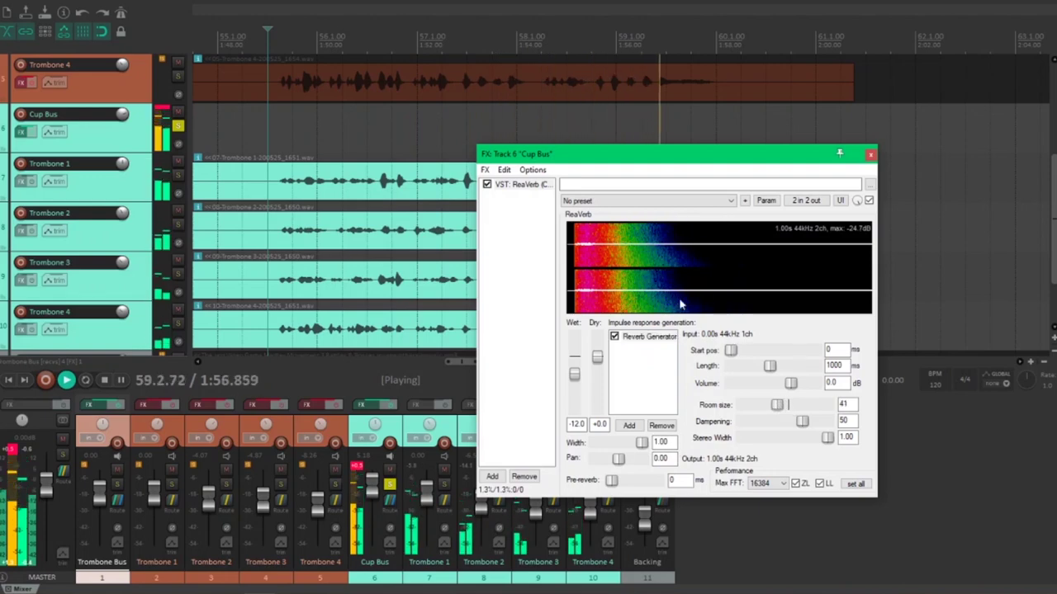
pyautogui.click(870, 154)
pyautogui.press('space')
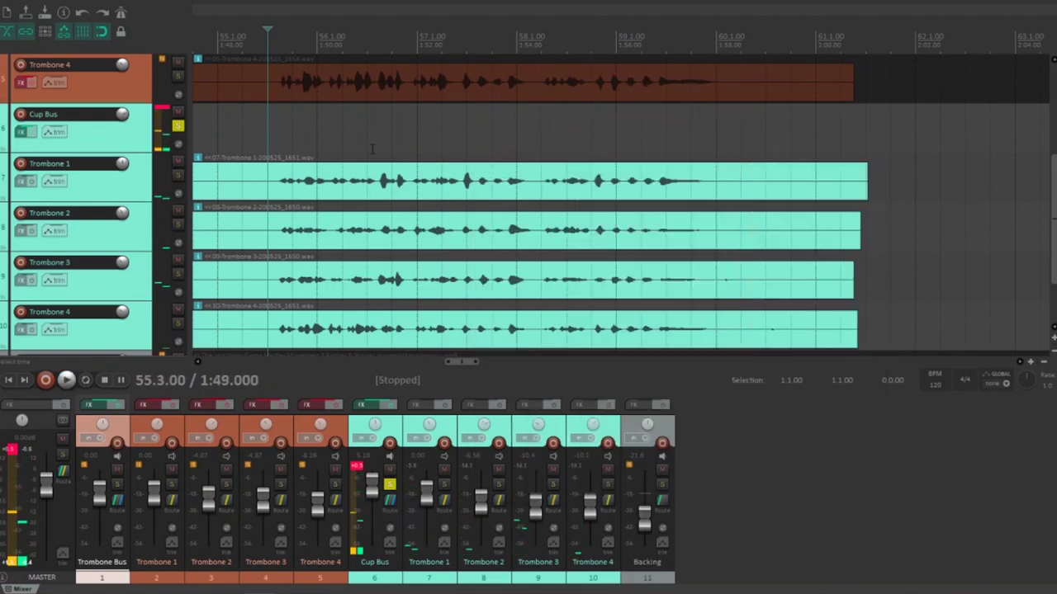
# Play the soloed Cup Bus trombones from 55.3.00 with the adjusted reverb.
pyautogui.press('space')
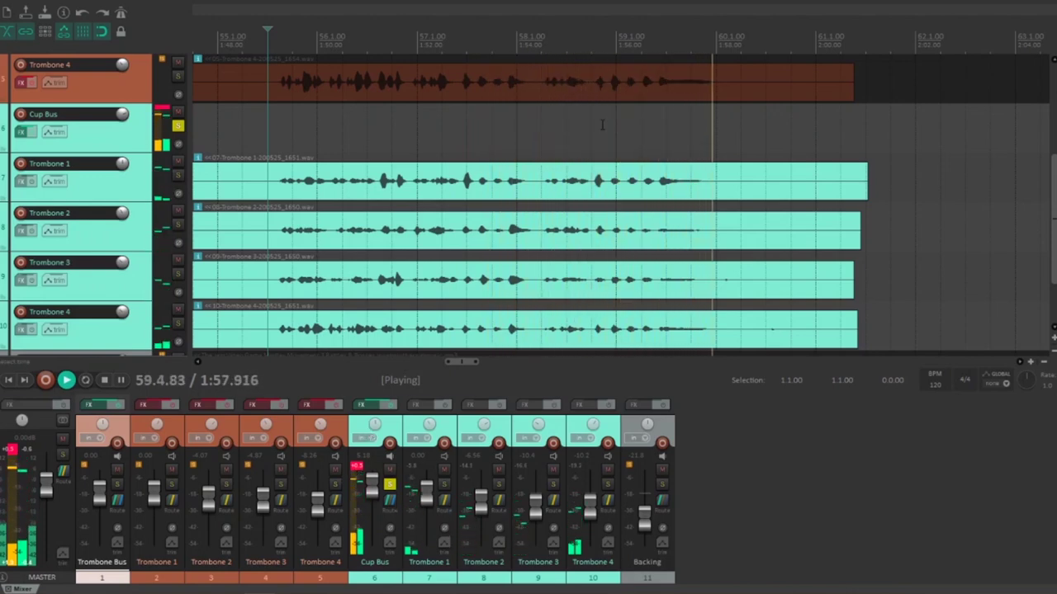
pyautogui.press('space')
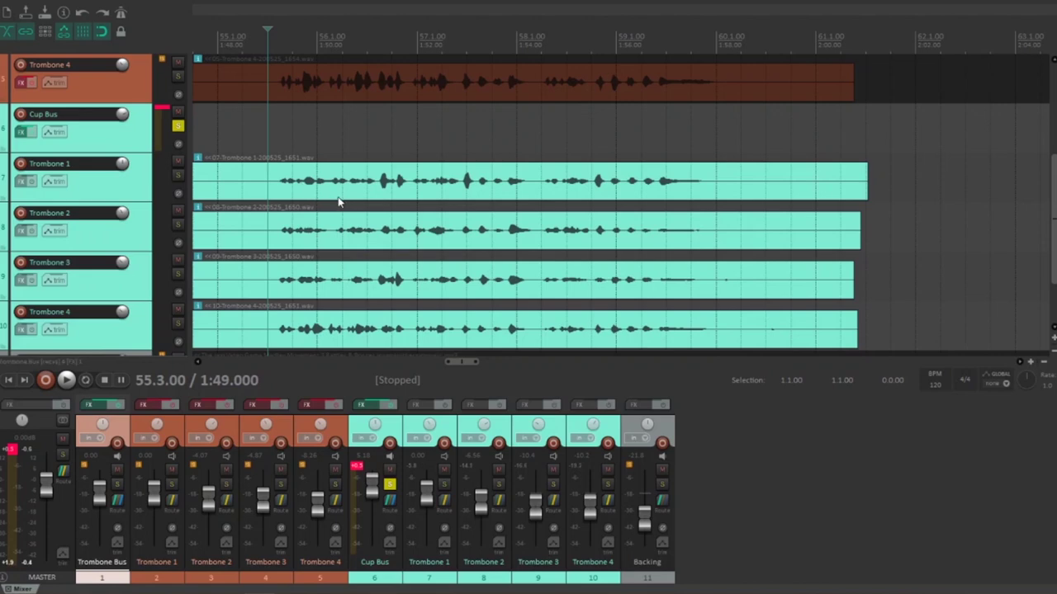
pyautogui.scroll(-2, 99, 222)
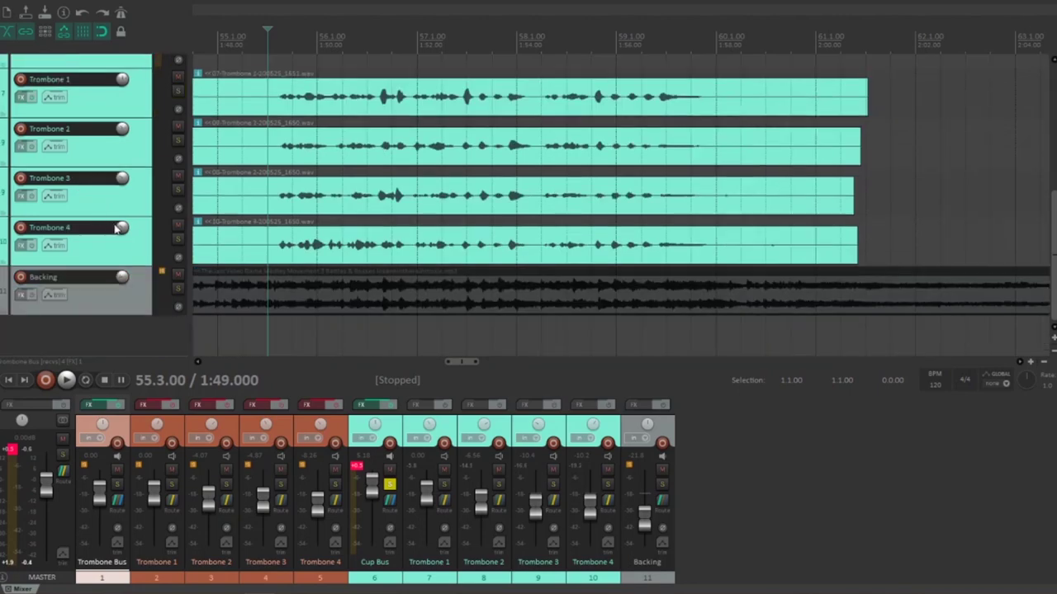
# Look over the woodwind, sax, trumpet and trombone tracks and their buses in the full big band project.
pyautogui.scroll(3, 136, 231)
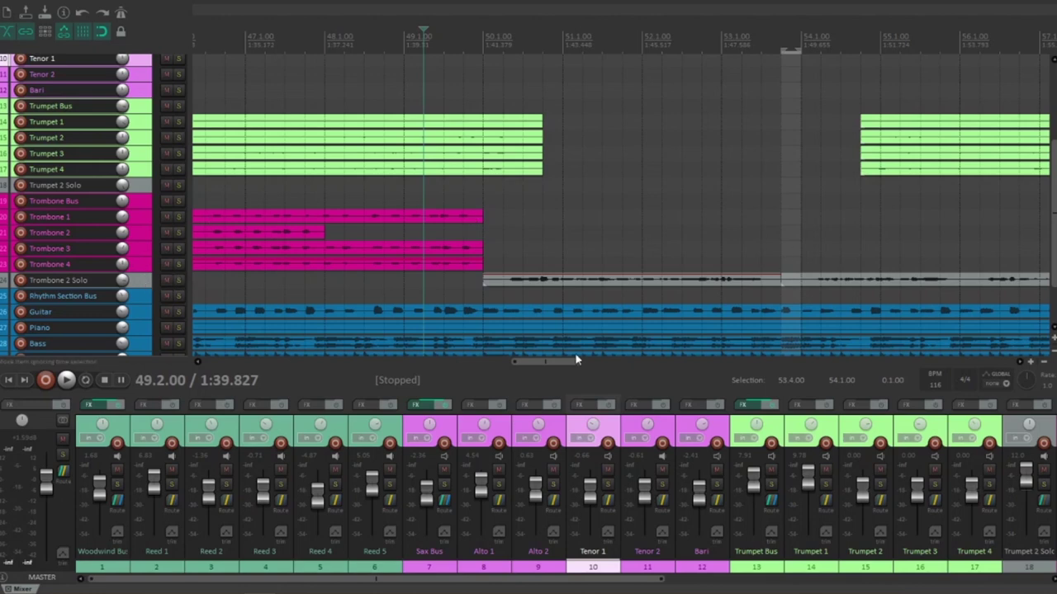
pyautogui.scroll(-3, 141, 239)
pyautogui.scroll(6, 140, 239)
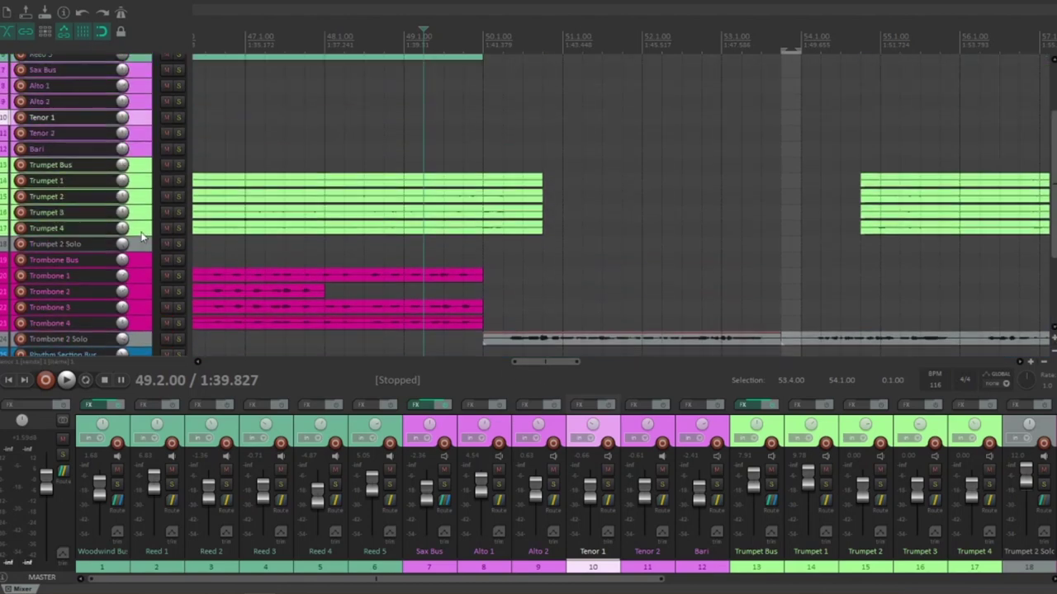
pyautogui.scroll(-3, 140, 239)
pyautogui.scroll(3, 139, 145)
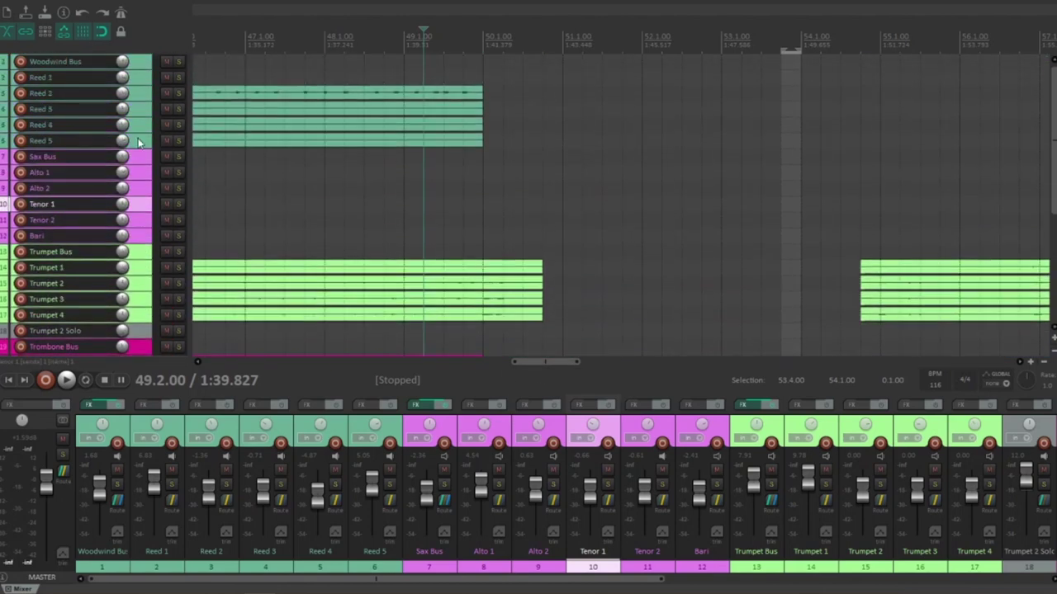
pyautogui.scroll(-7, 141, 236)
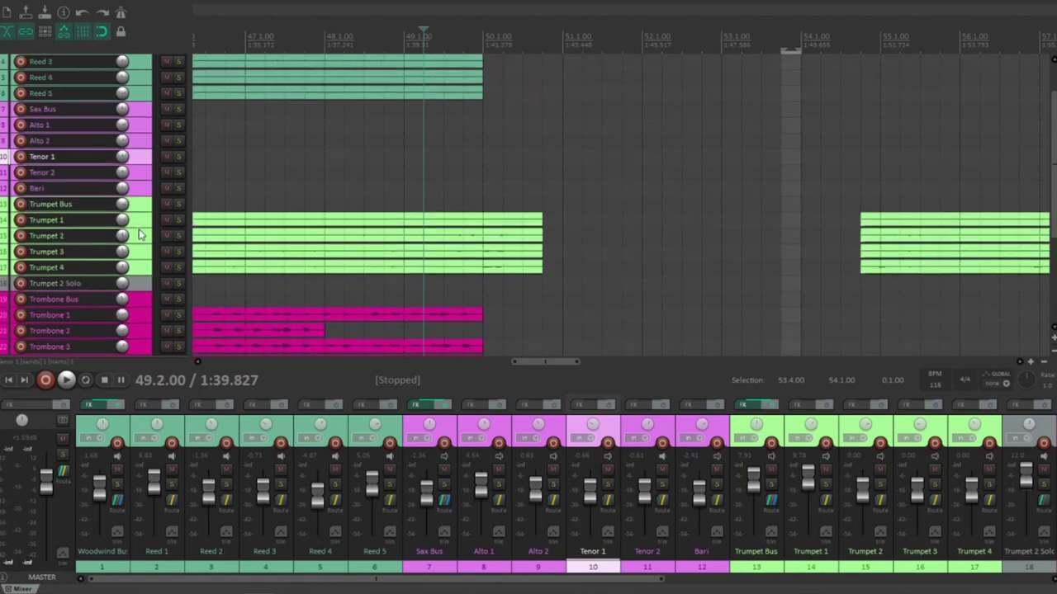
pyautogui.moveTo(551, 363); pyautogui.dragTo(551, 363)
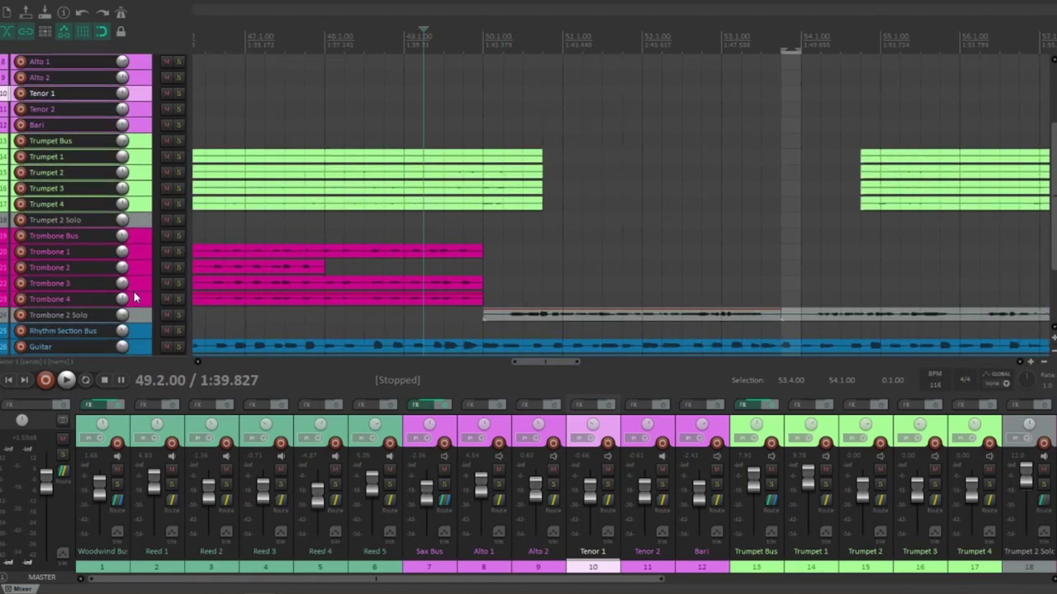
# Select the Trombone 2 Solo track, bring its mixer channel into view and play the arrangement from 48.1.00 through the solo.
pyautogui.click(139, 317)
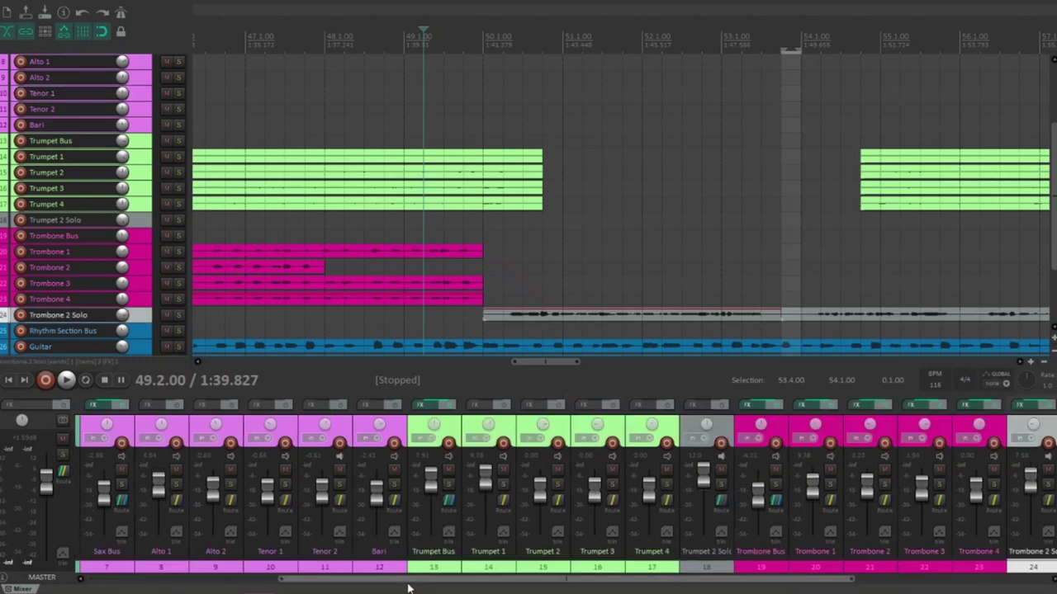
pyautogui.moveTo(405, 587); pyautogui.dragTo(426, 583)
pyautogui.moveTo(540, 364); pyautogui.dragTo(529, 363)
pyautogui.press('Right')
pyautogui.press('Right')
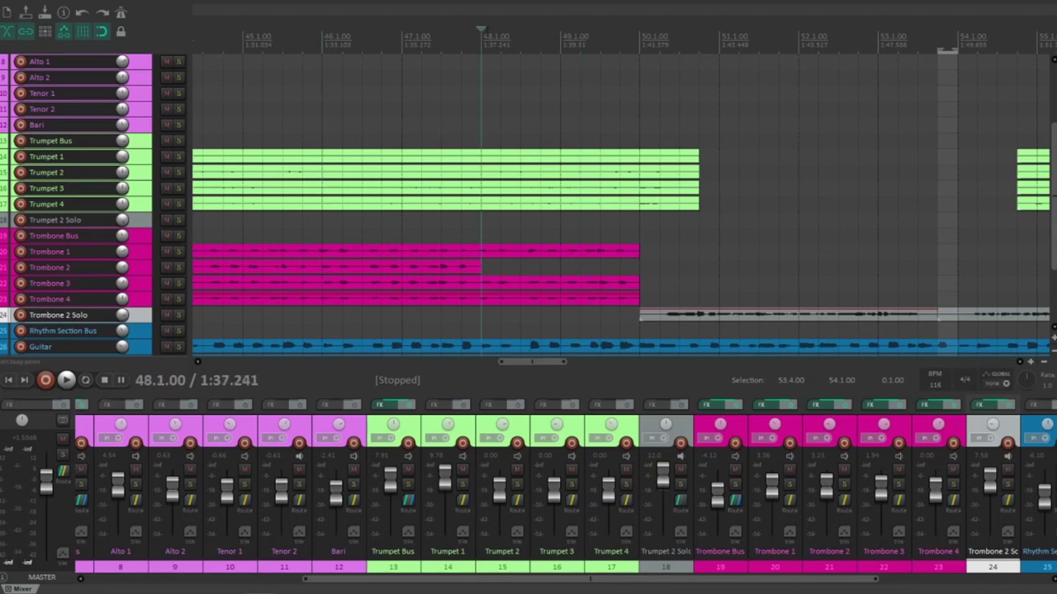
pyautogui.press('space')
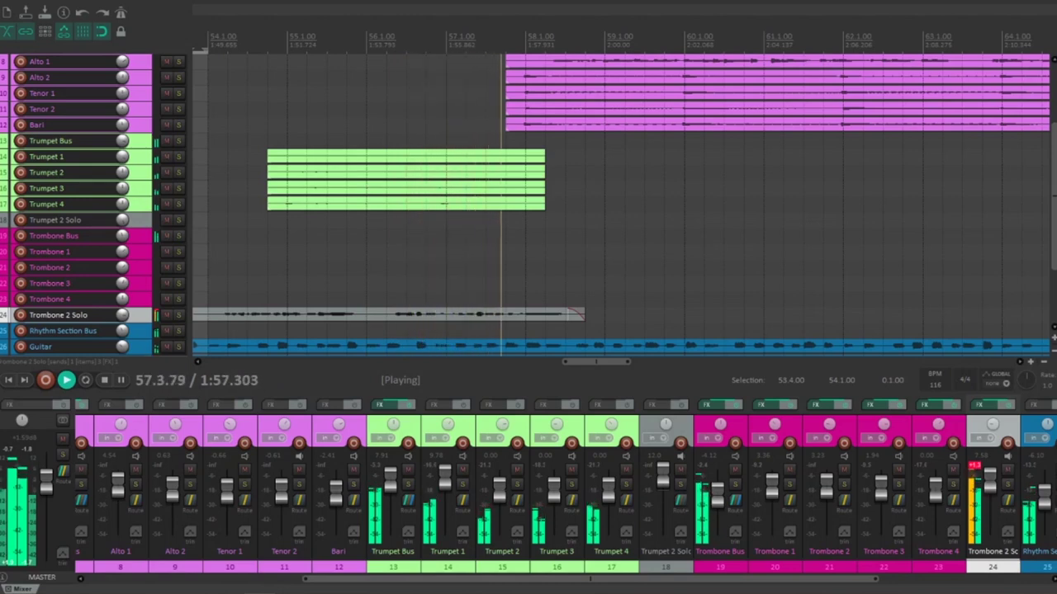
pyautogui.press('space')
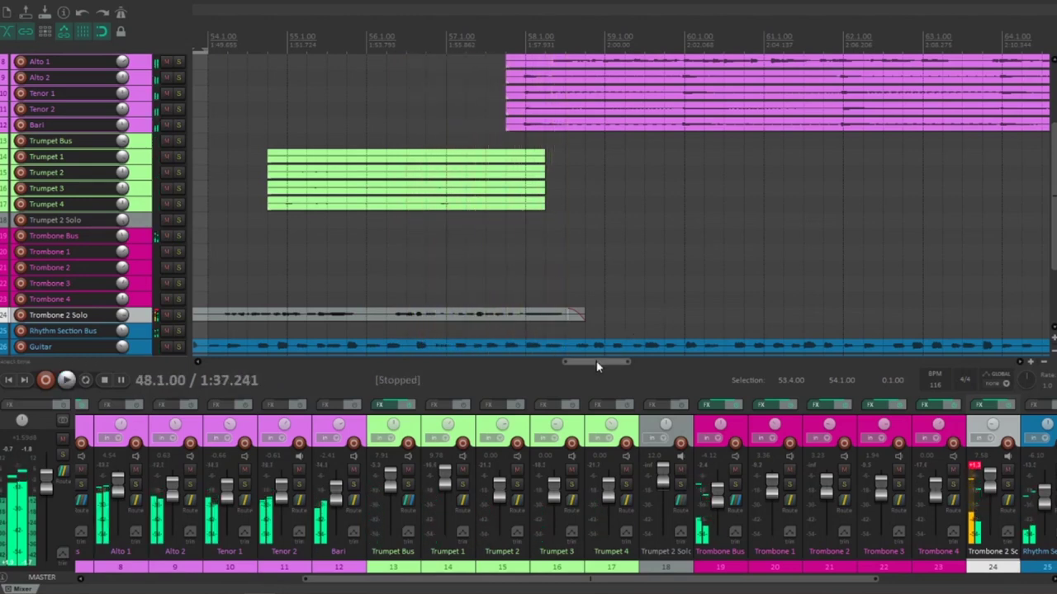
# Move the two solo clips starting at bar 50 onto the Trombone 2 track, and return both to Trombone 2 Solo.
pyautogui.moveTo(595, 362); pyautogui.dragTo(547, 365)
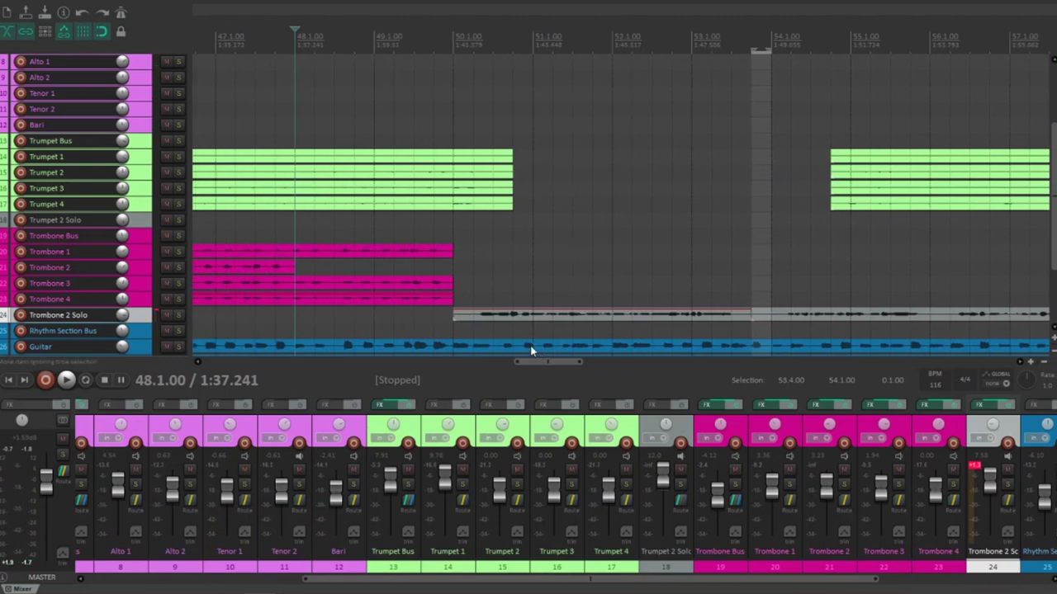
pyautogui.moveTo(467, 315); pyautogui.dragTo(463, 267)
pyautogui.moveTo(758, 313); pyautogui.dragTo(760, 266)
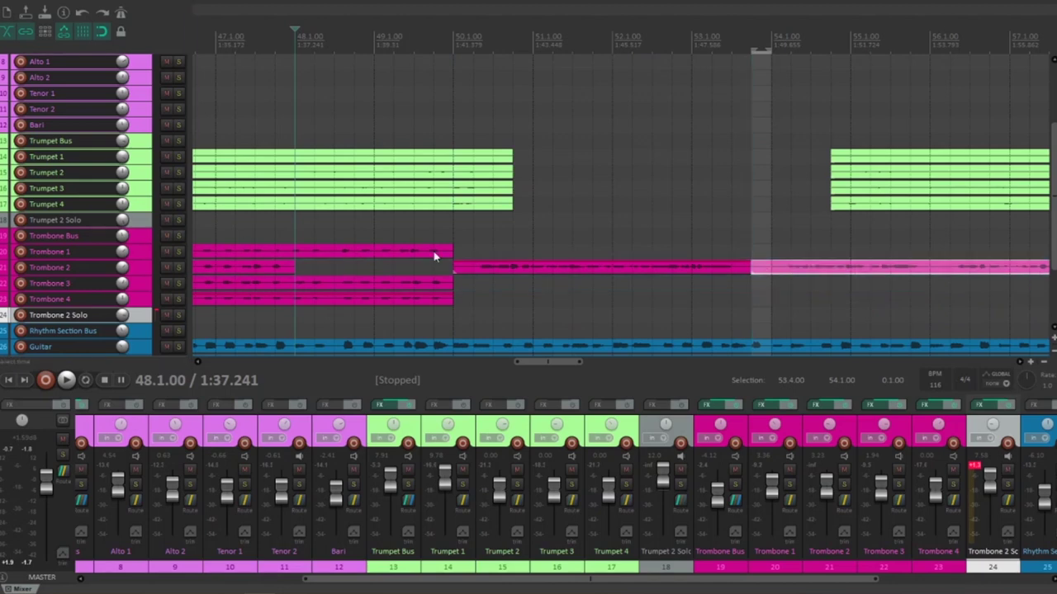
pyautogui.moveTo(461, 267); pyautogui.dragTo(461, 312)
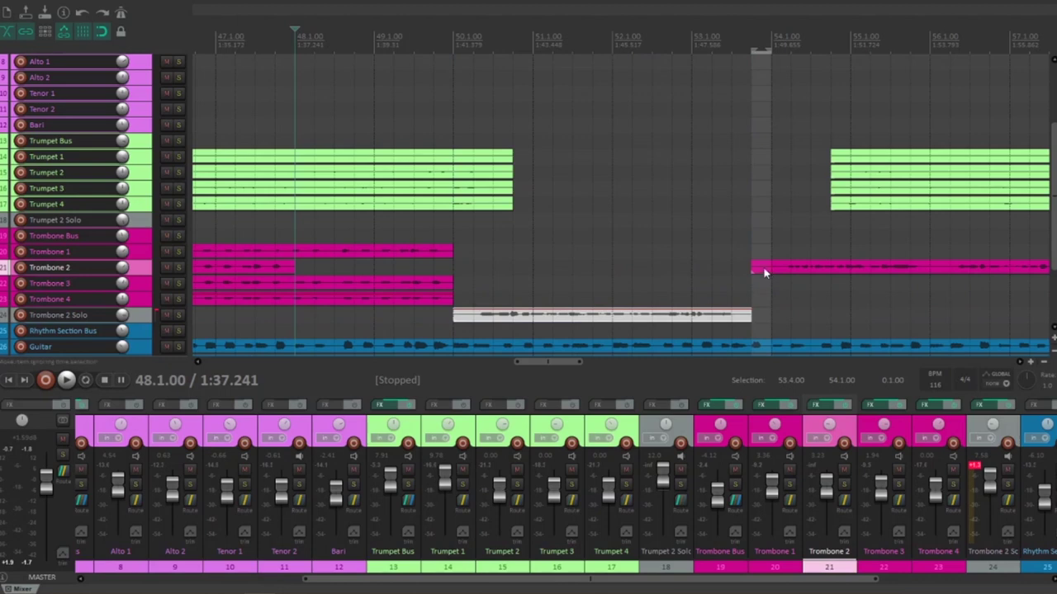
pyautogui.moveTo(764, 273); pyautogui.dragTo(769, 320)
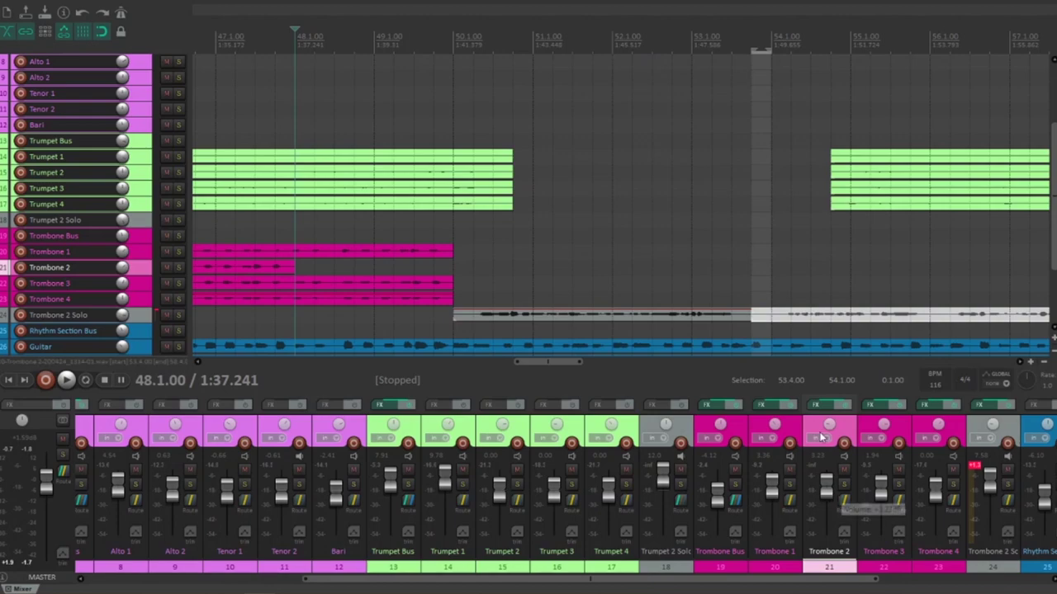
# Compare the ReaEQ settings of Trombone 2 Solo and Trombone 2 side by side, and reset the solo track's peak indicator.
pyautogui.click(991, 406)
pyautogui.click(819, 405)
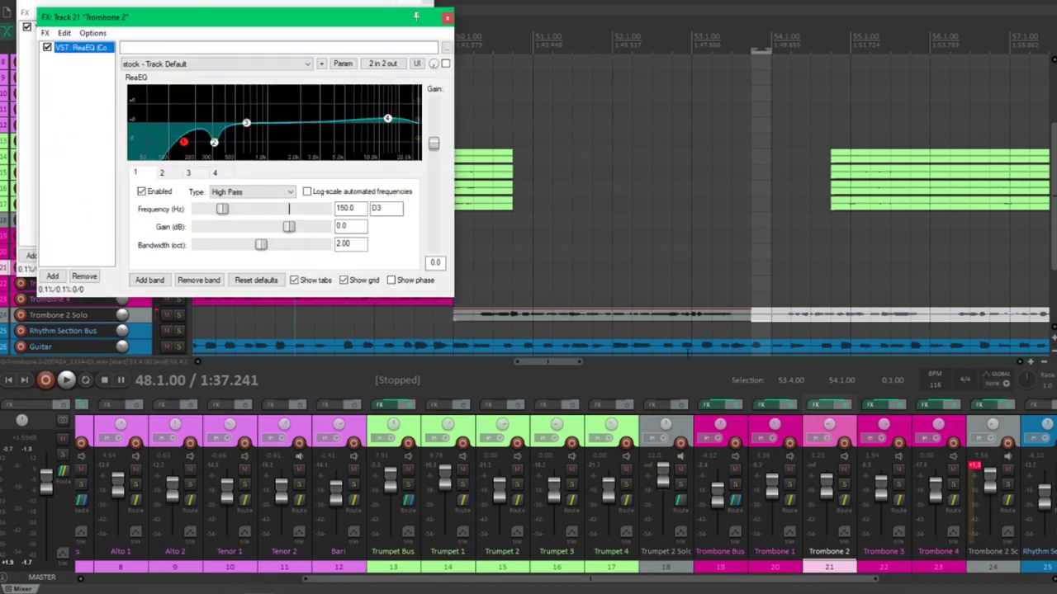
pyautogui.moveTo(203, 12); pyautogui.dragTo(634, 22)
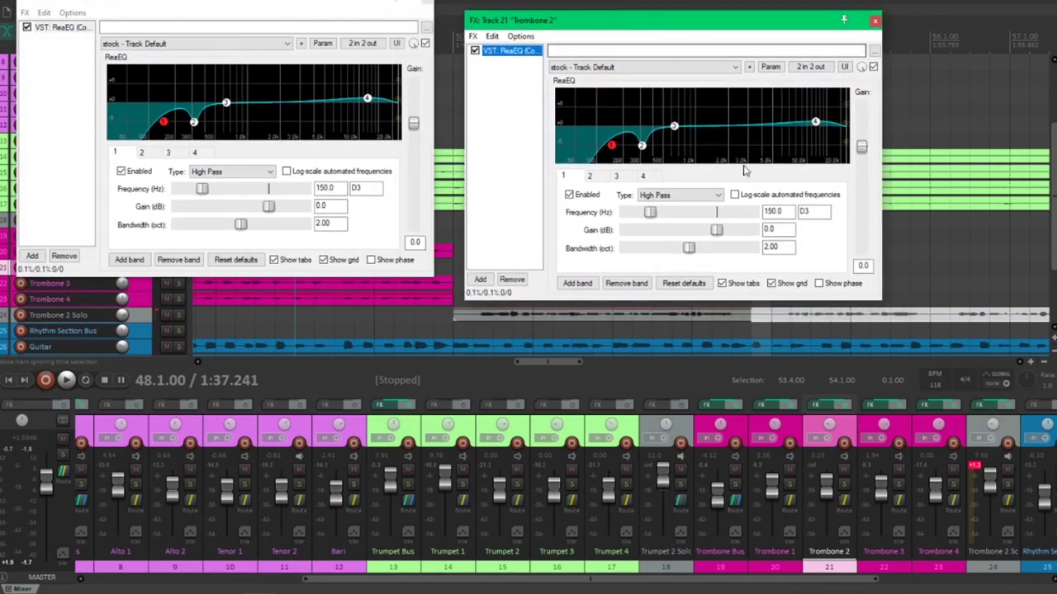
pyautogui.click(875, 21)
pyautogui.click(427, 7)
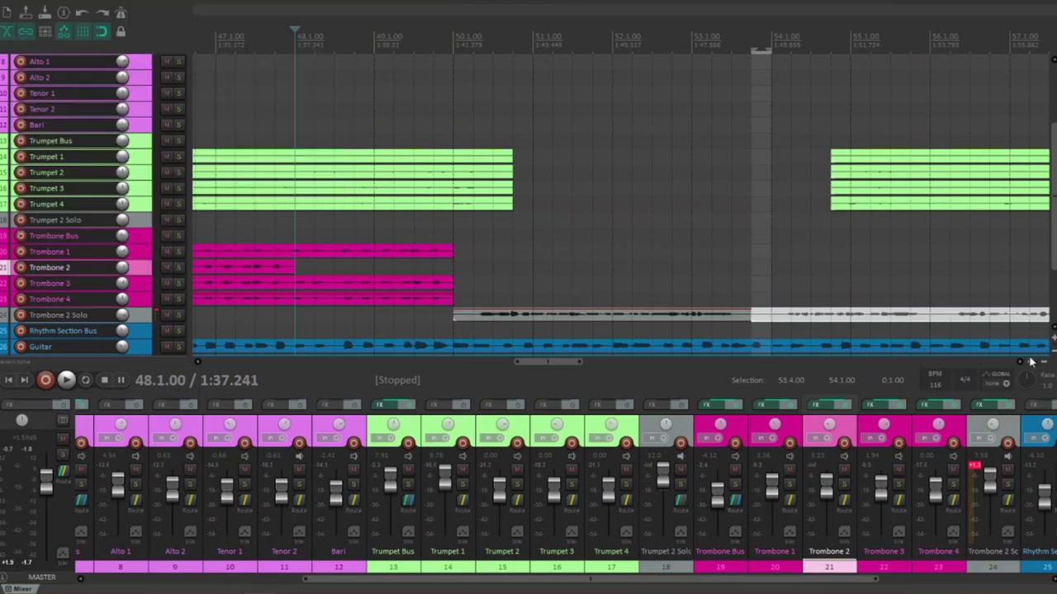
pyautogui.click(975, 465)
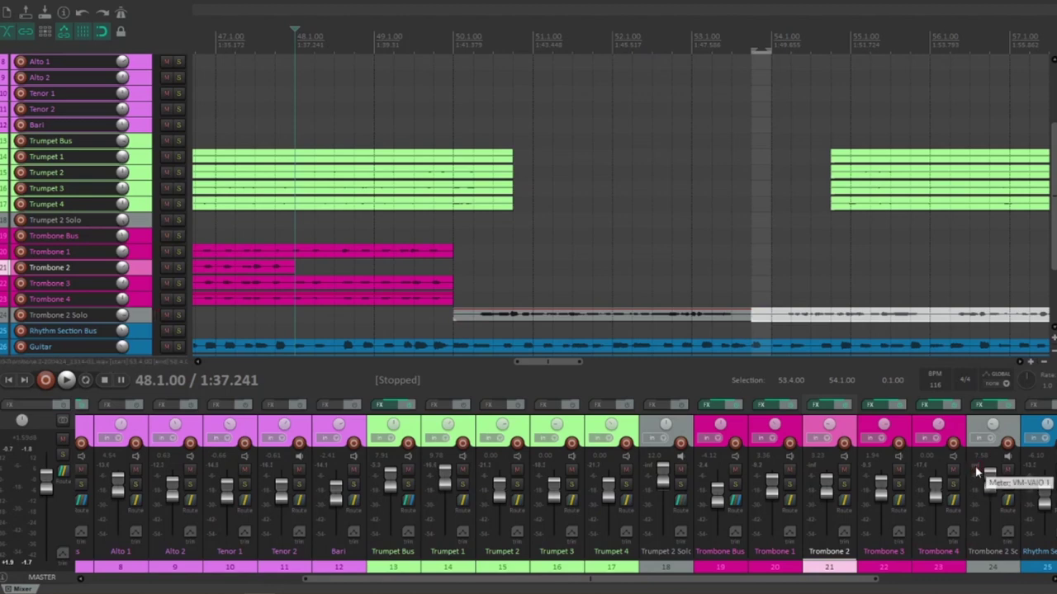